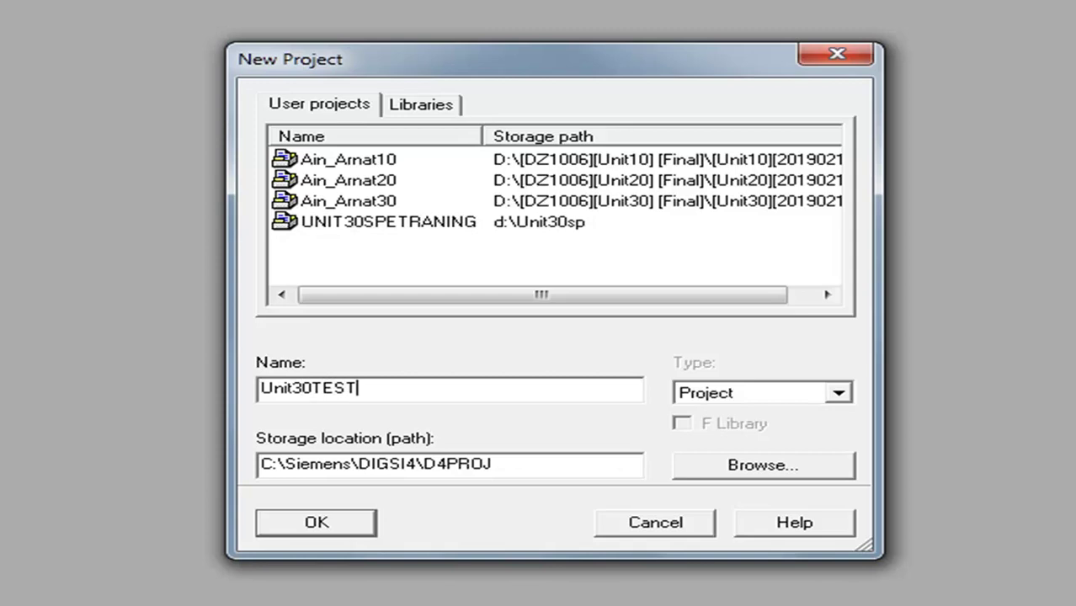
Create the project Unit30TESTSPE20190219 and store it on the Data (D:) drive
text(PE)
click(716, 465)
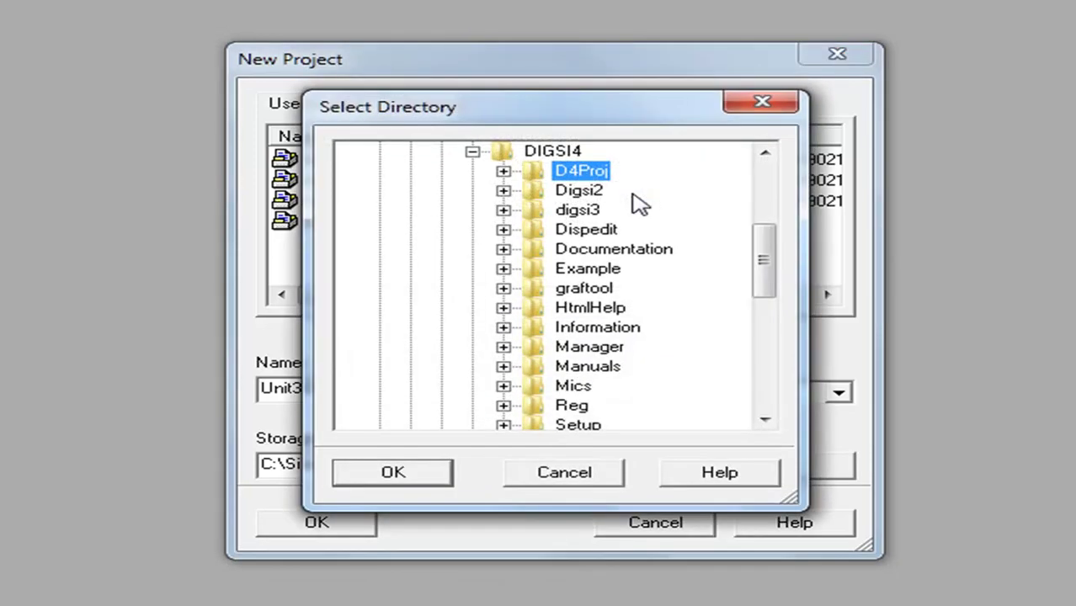
key(Left)
key(Left)
key(Left)
key(Left)
key(Left)
key(Left)
key(Left)
key(Left)
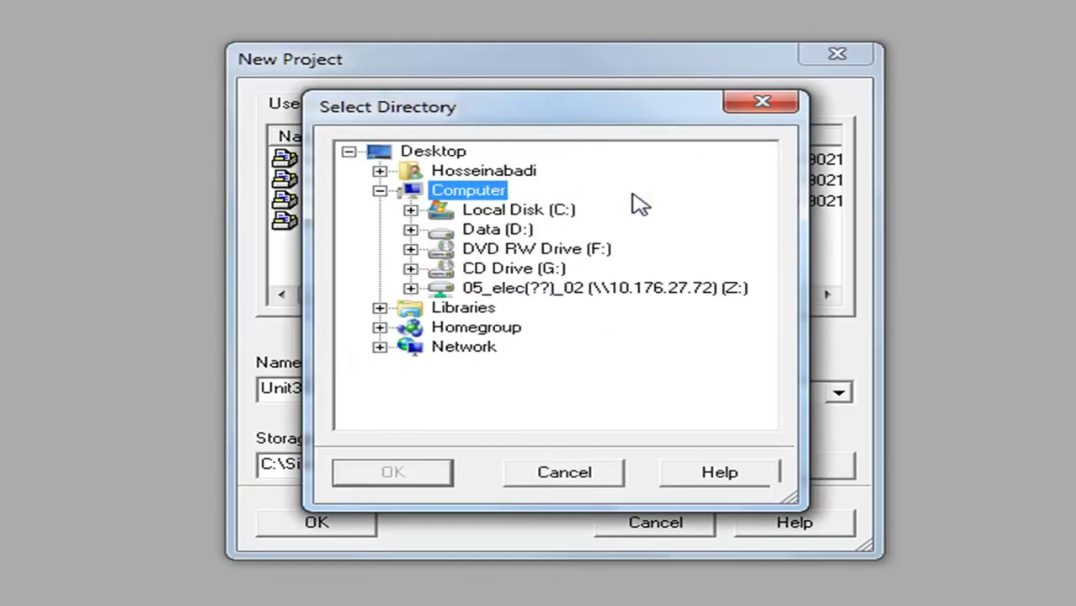
key(Right)
key(Down)
key(Down)
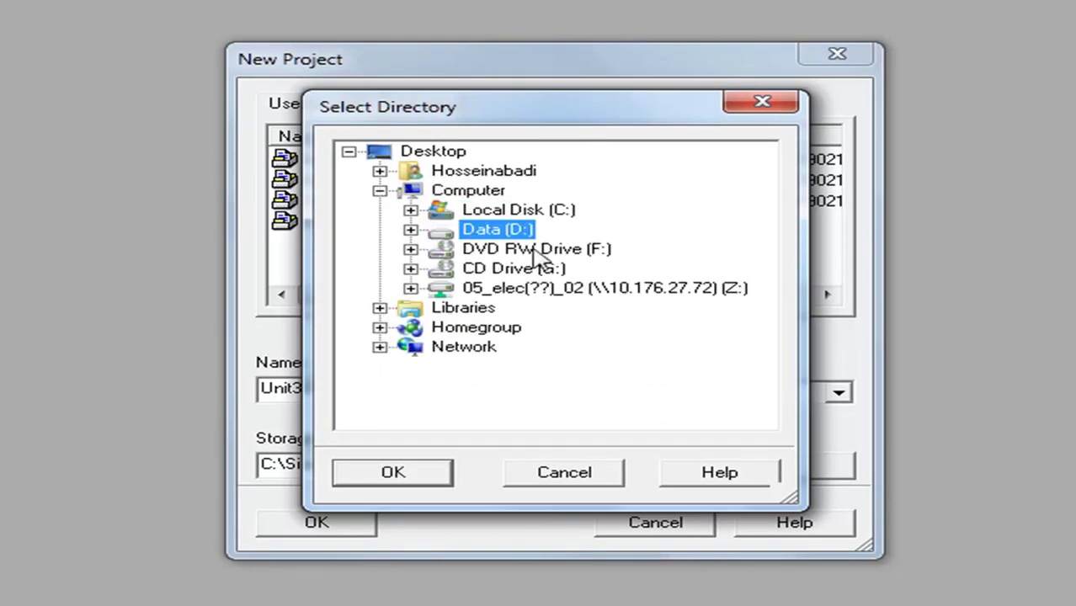
click(386, 482)
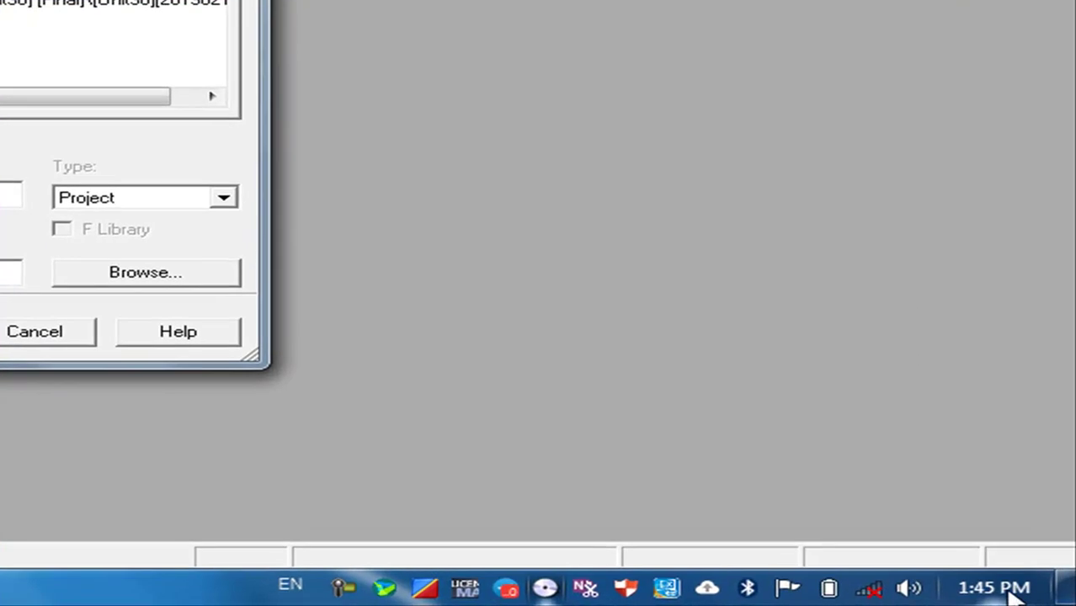
mouse_move(1023, 592)
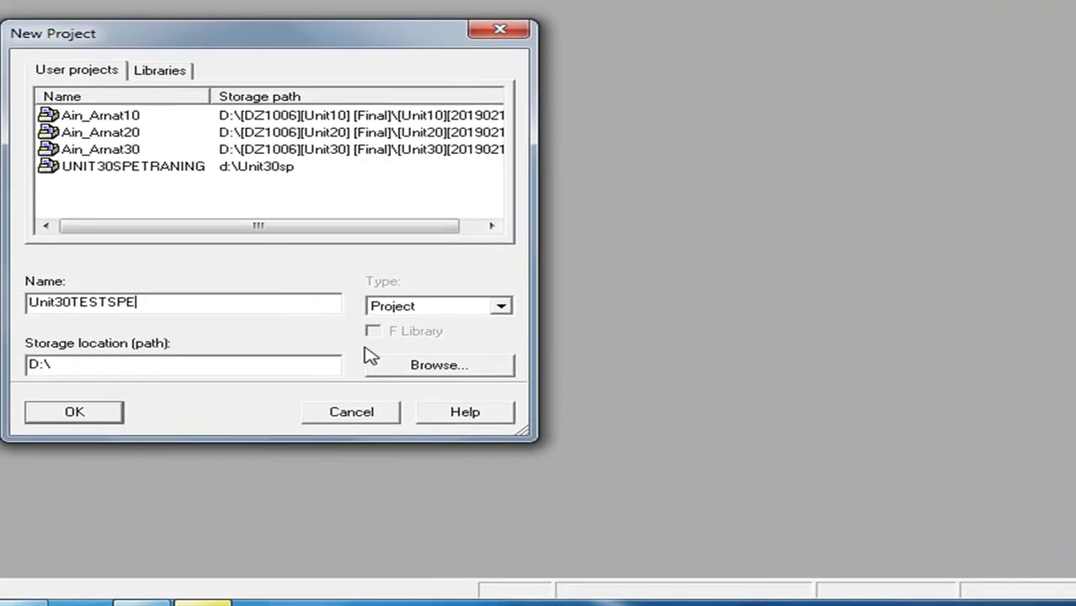
text(2019)
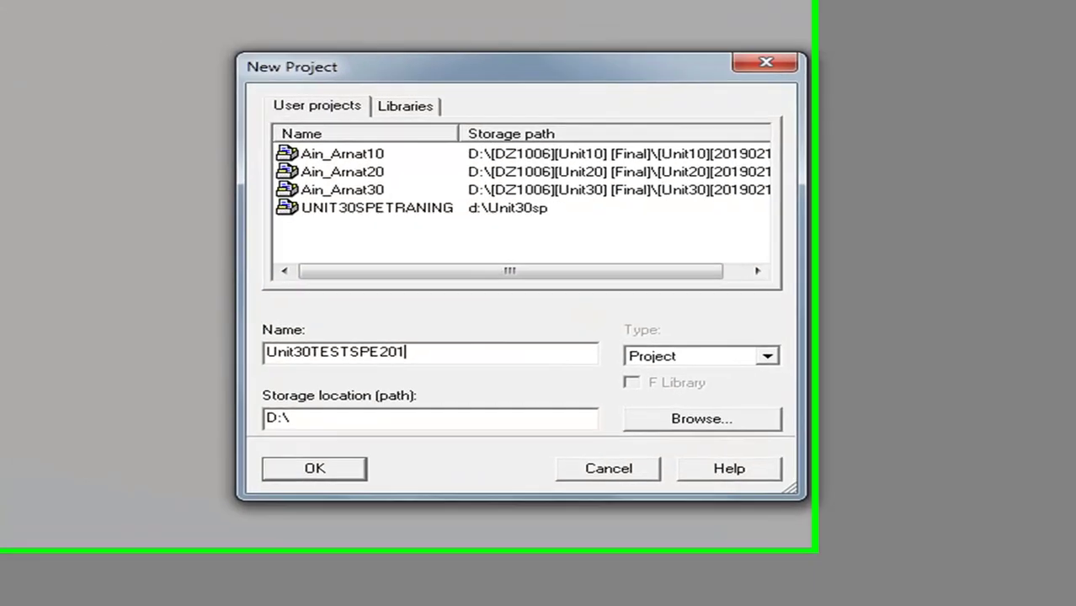
text(0219)
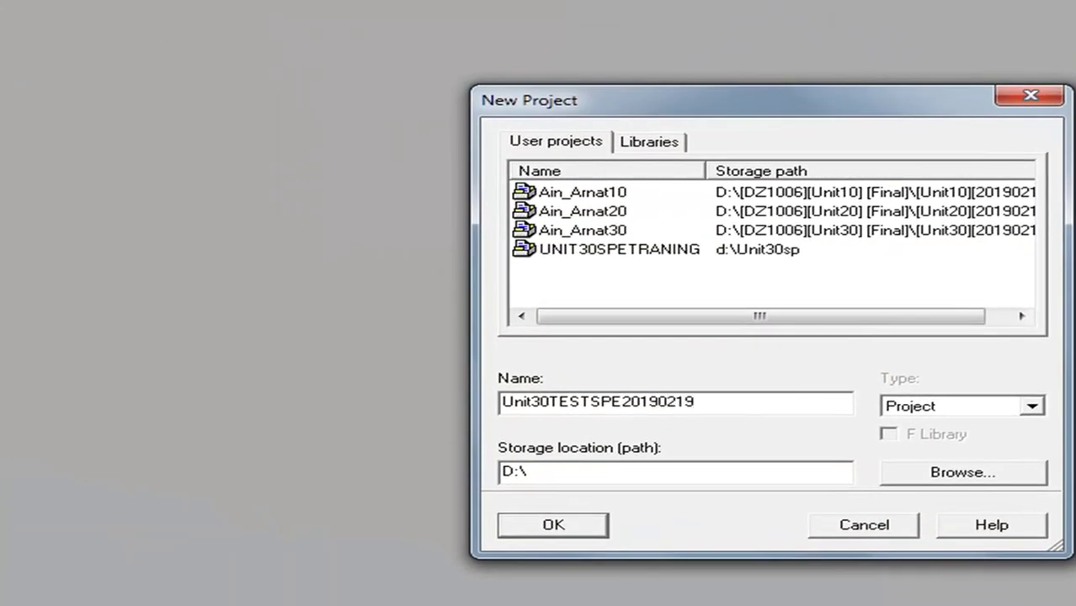
click(592, 527)
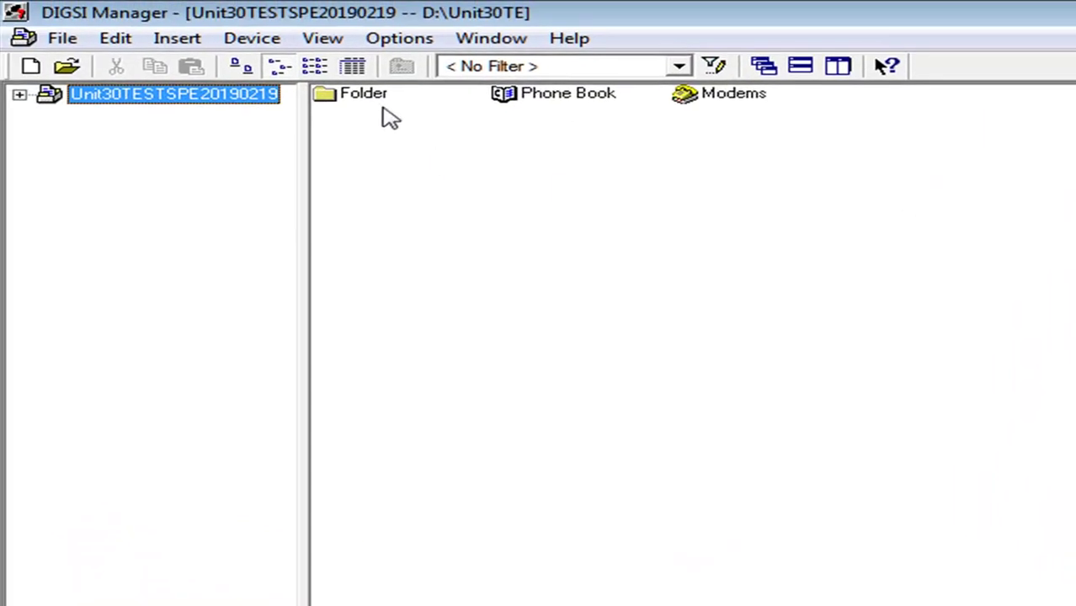
Select the Folder item in the newly opened Unit30TESTSPE20190219 project
click(379, 106)
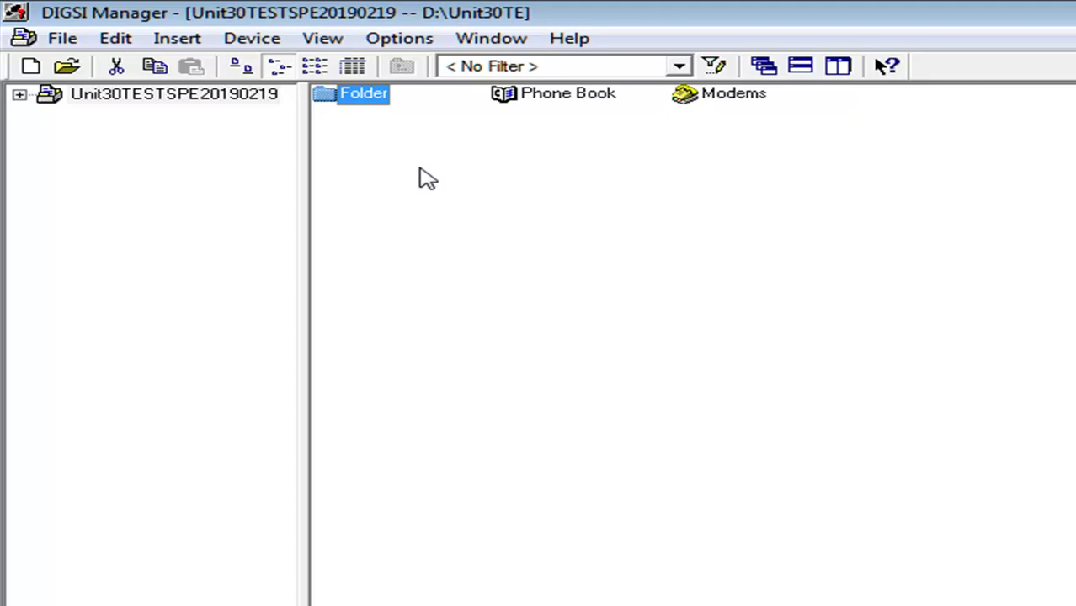
Add a new folder beside Folder, Phone Book and Modems, and type +30CHA02 as its name
right_click(420, 170)
click(572, 345)
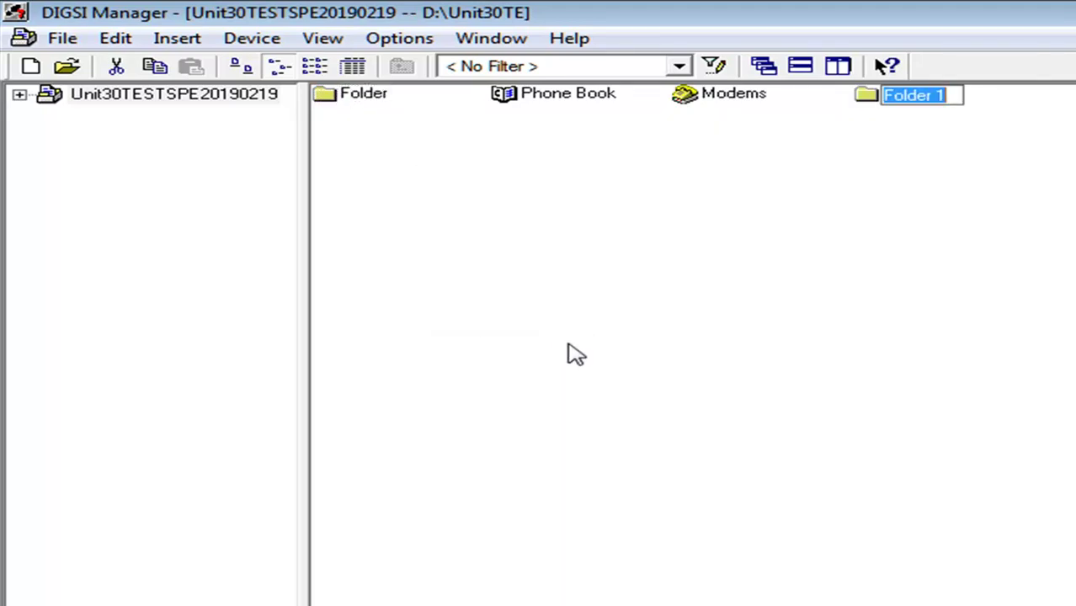
text(+30)
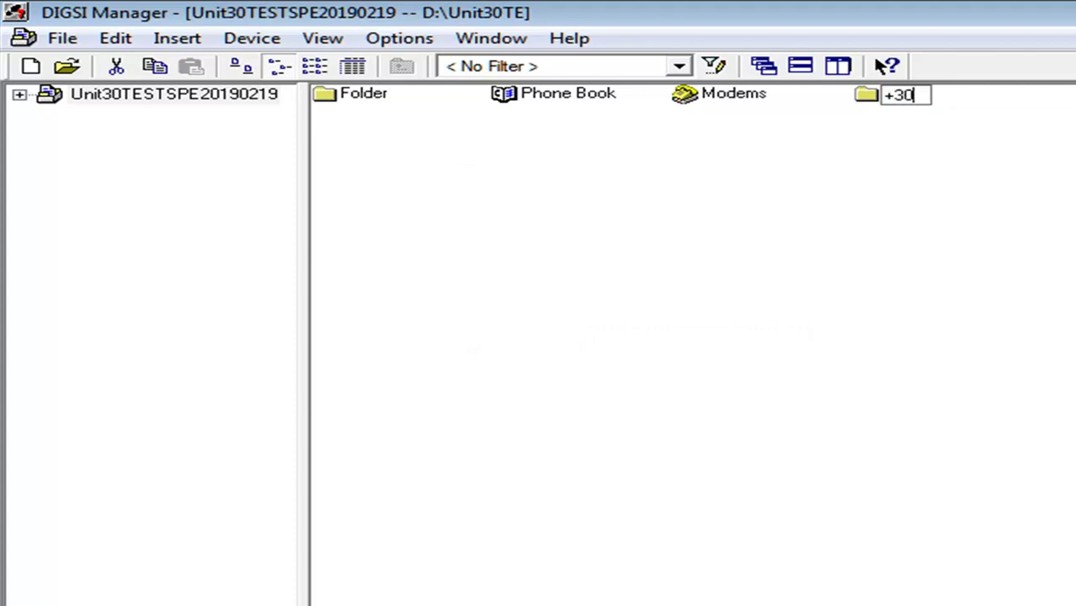
text(CHA)
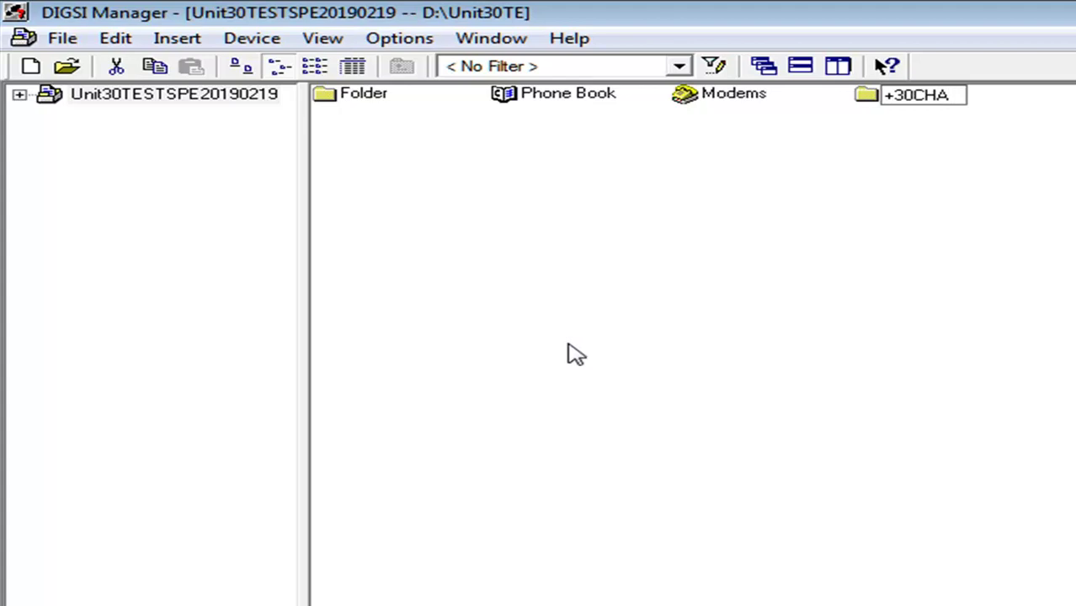
text(02)
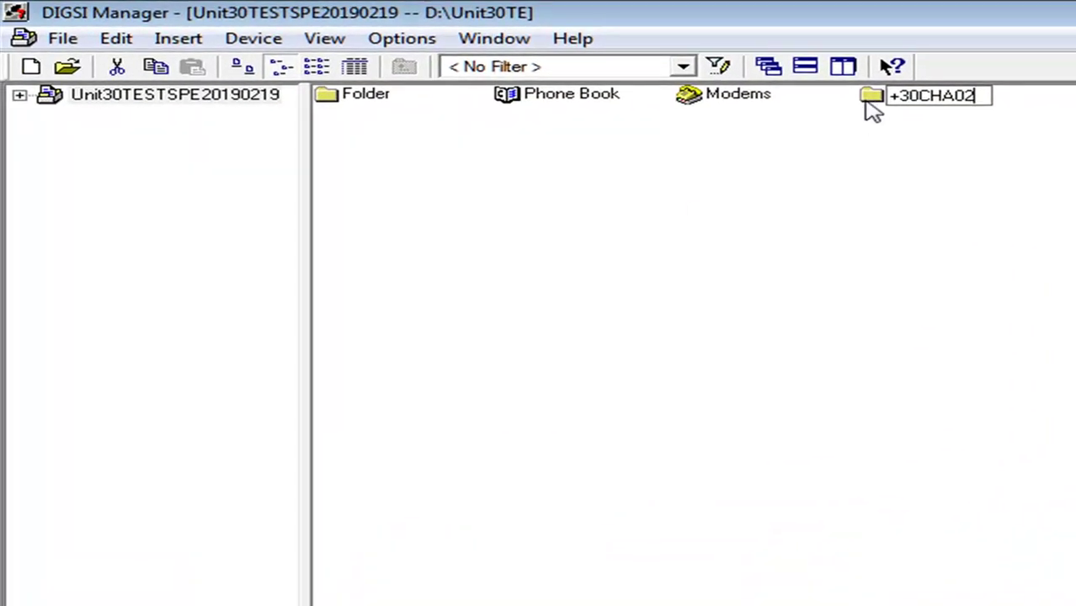
Rename the original Folder to +30CHA01, then open the +30CHA02 folder
double_click(866, 99)
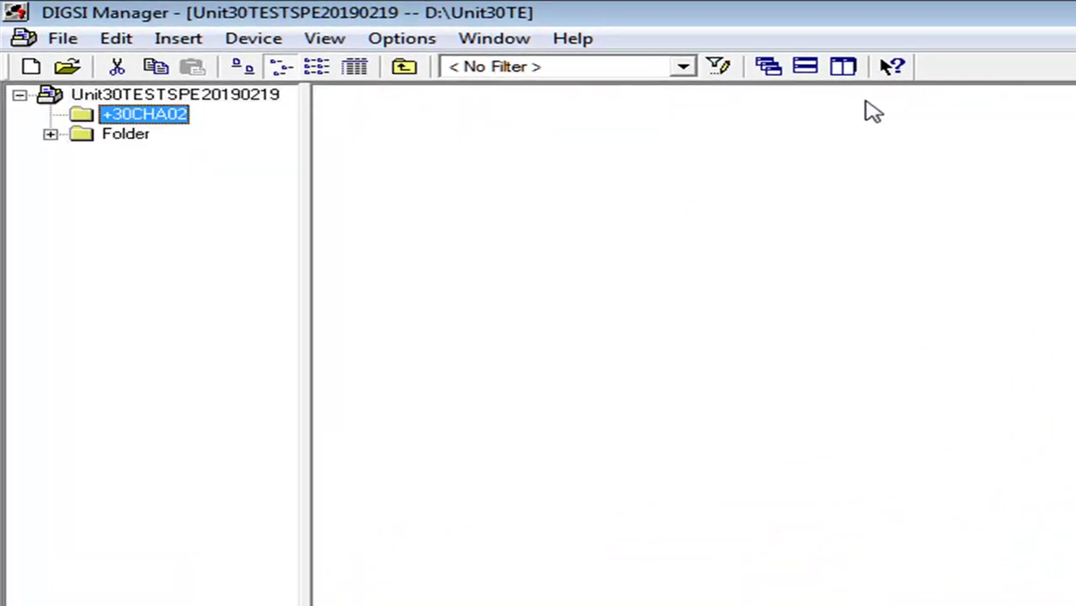
click(145, 131)
click(181, 96)
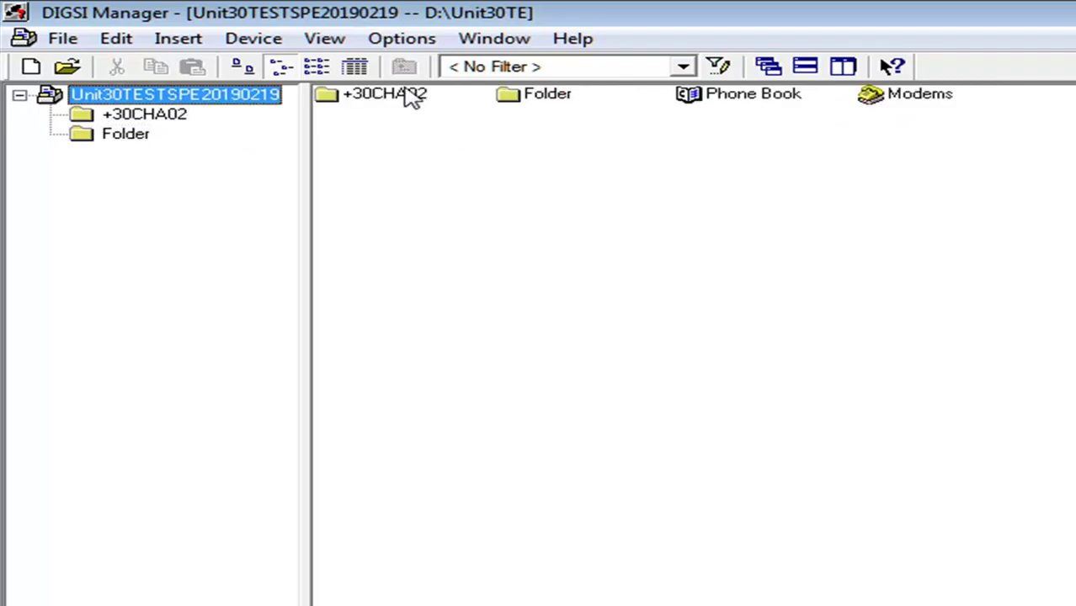
click(539, 100)
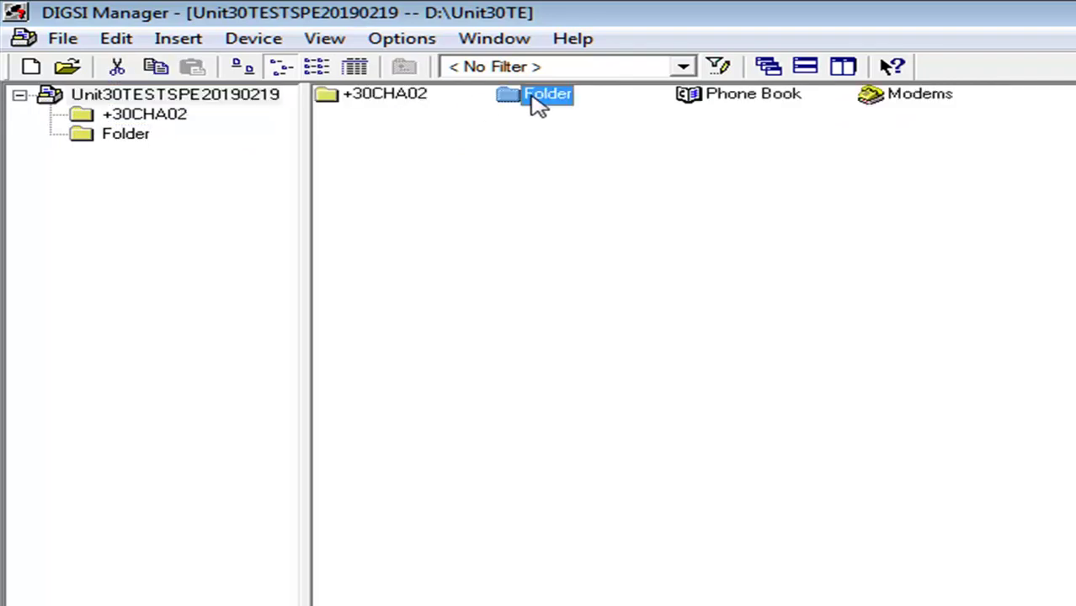
click(535, 97)
text(+30CHA01)
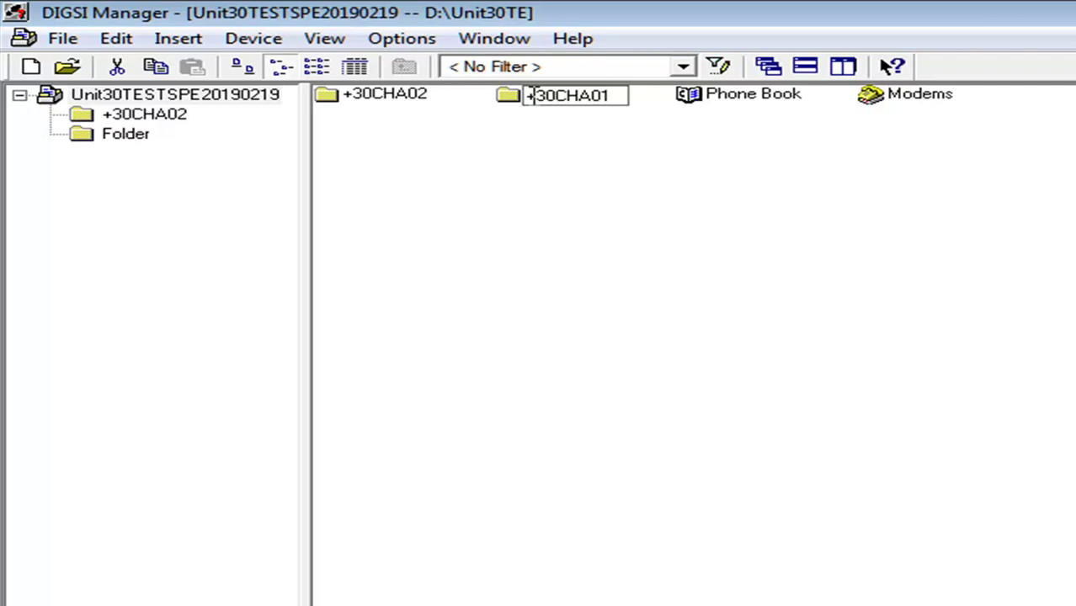
key(Return)
double_click(377, 95)
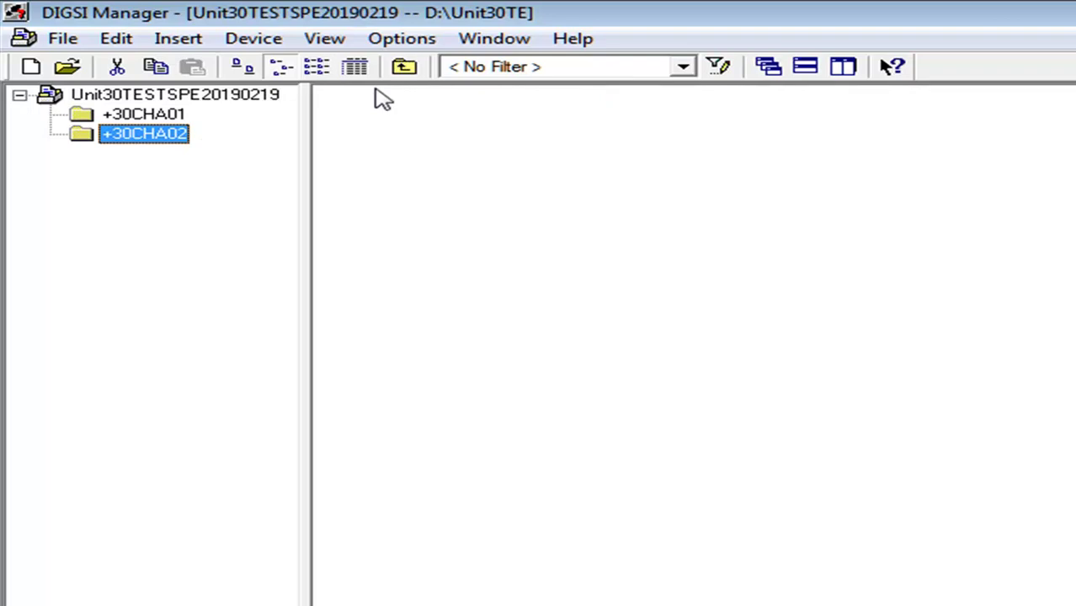
Start Plug & Play generation of a SIPROTEC 4 device over PC interface COM5
right_click(619, 192)
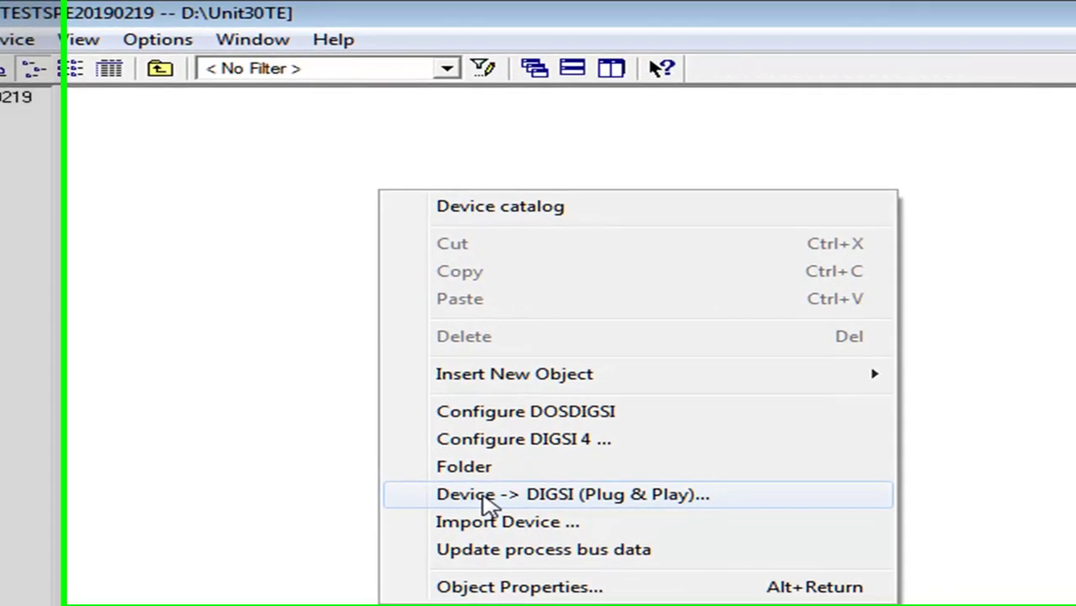
click(416, 499)
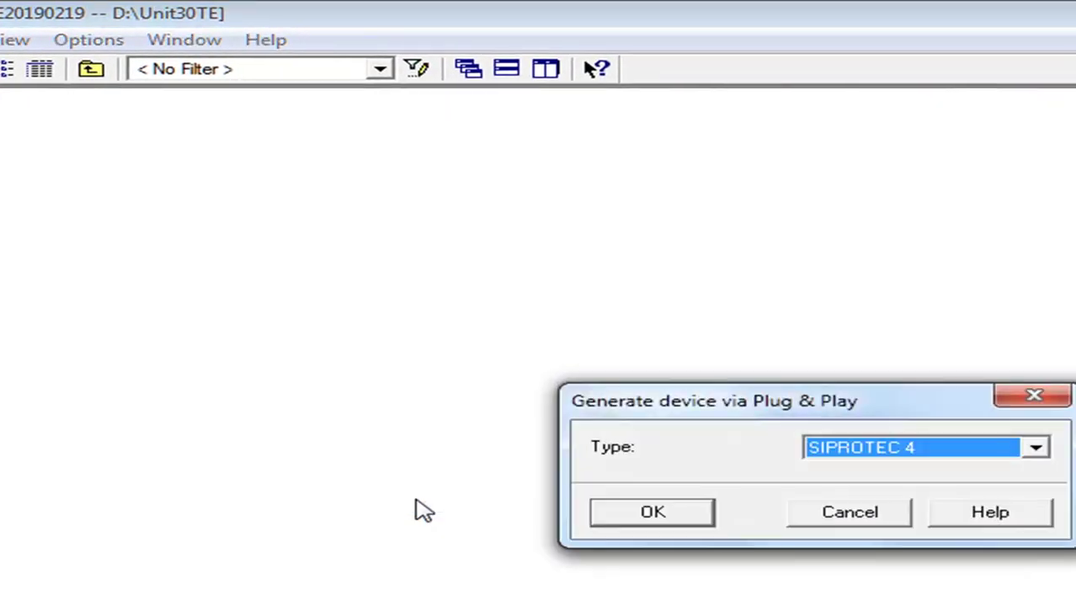
click(648, 512)
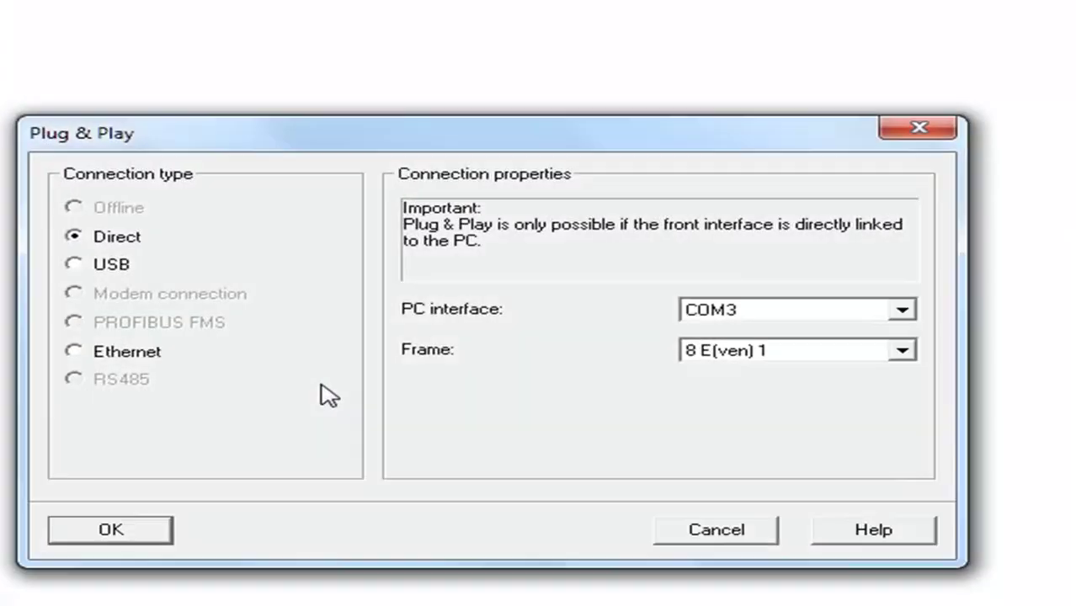
click(822, 313)
click(795, 351)
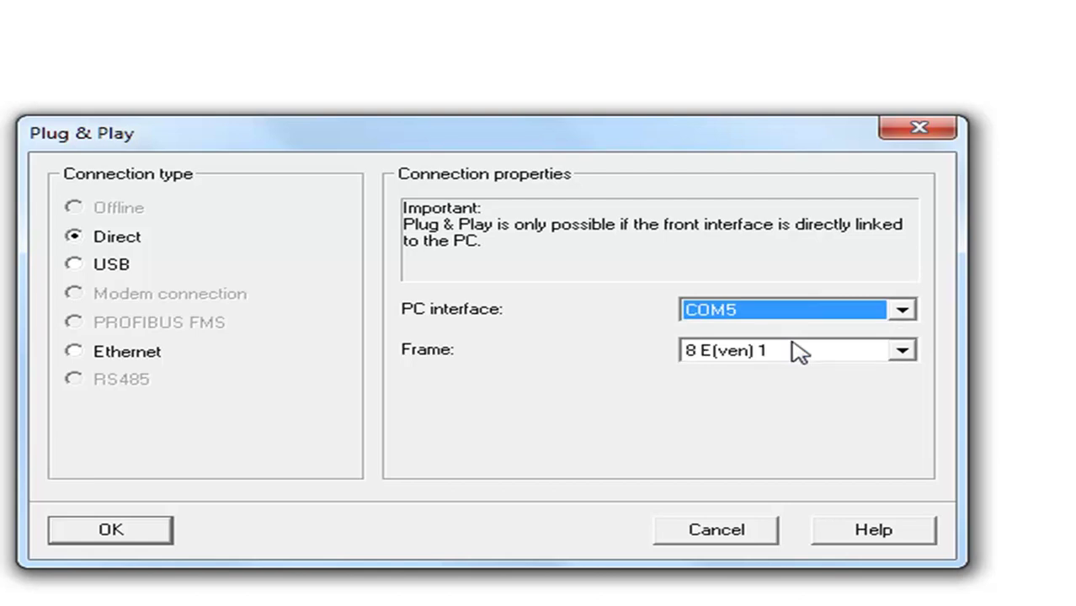
click(142, 533)
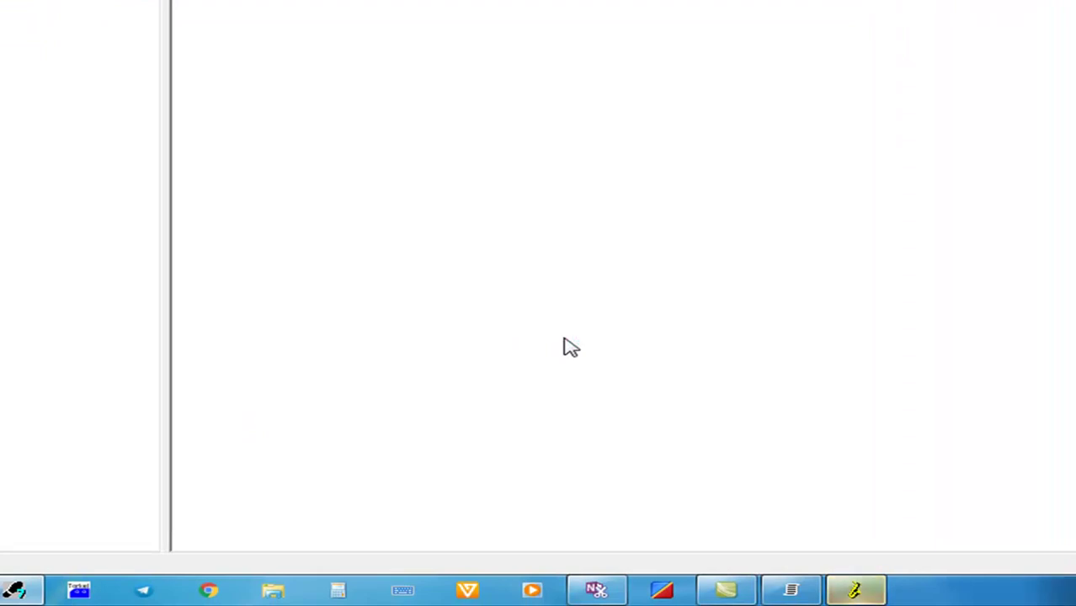
Bring DIGSI back to the foreground so the device connection can finish
mouse_move(855, 590)
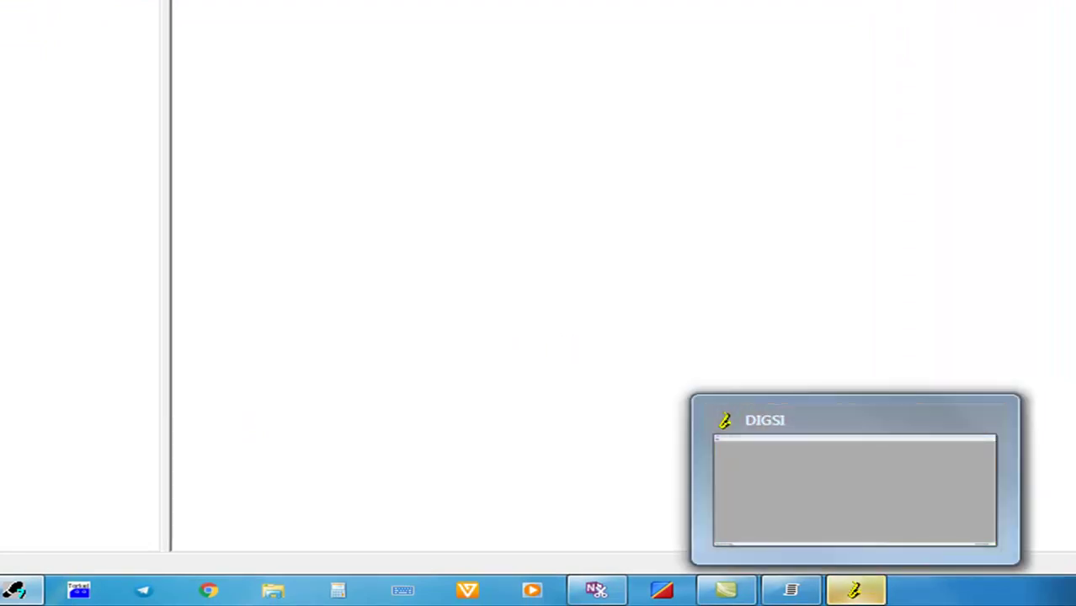
click(852, 589)
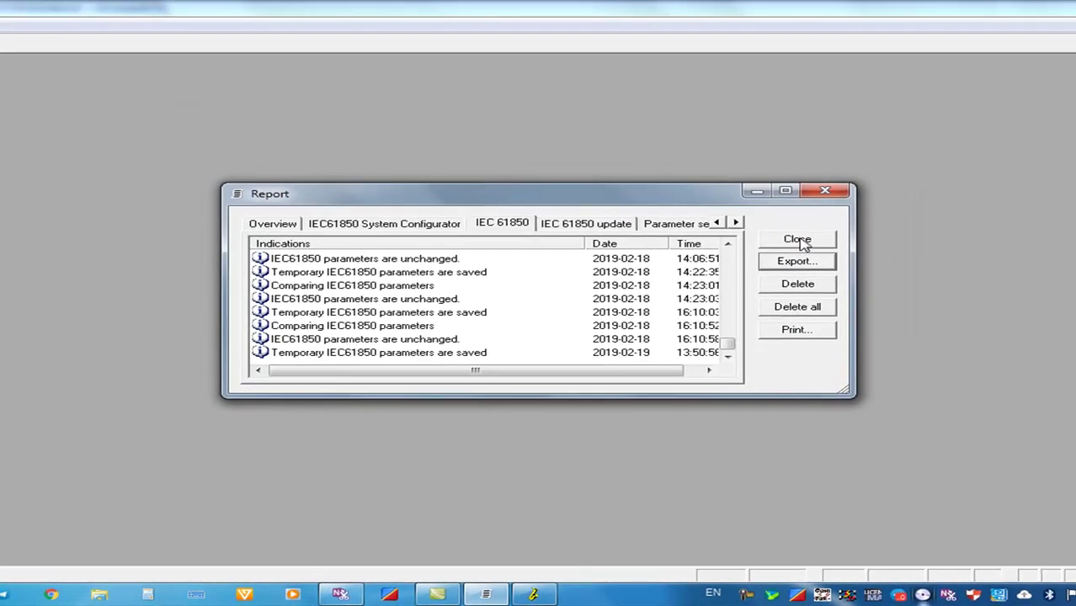
Close the IEC 61850 report so the temporary parameters are saved to file
click(798, 240)
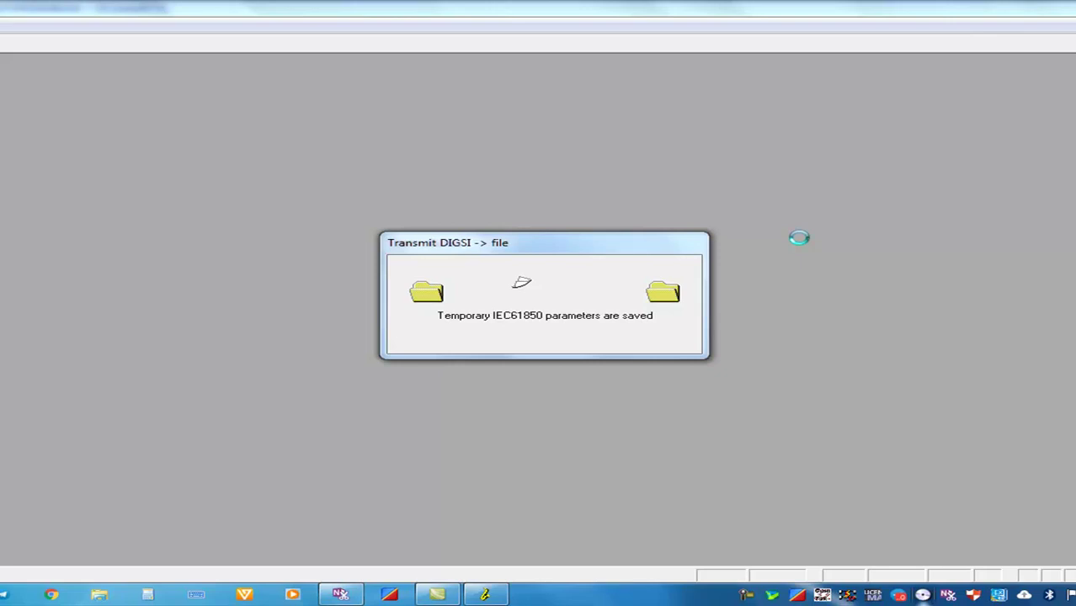
Dismiss both transfer reports so the 7UM622 V4.6 device opens online
click(796, 239)
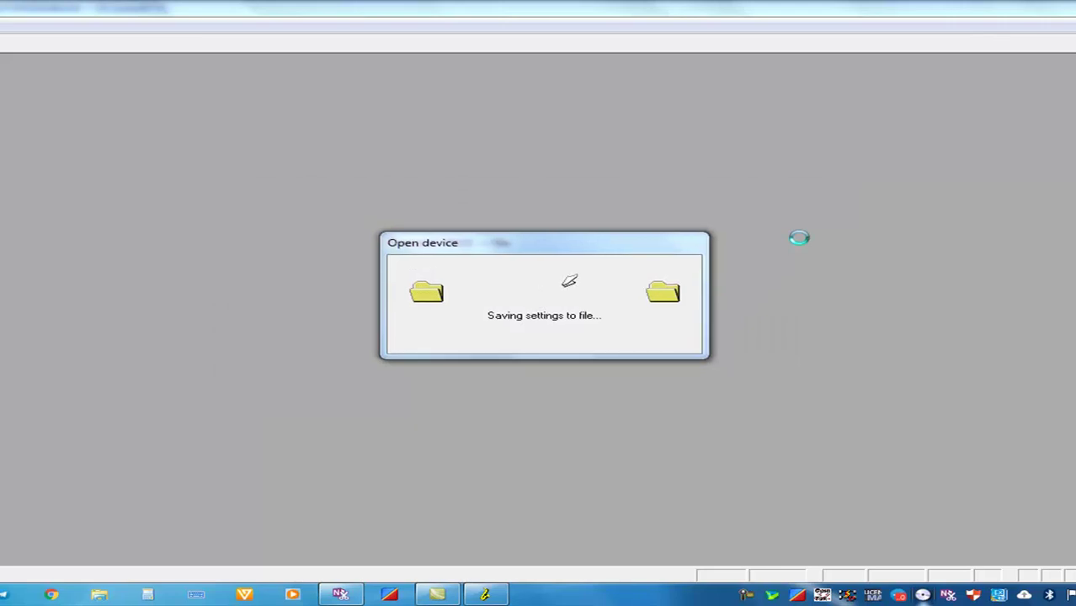
click(795, 240)
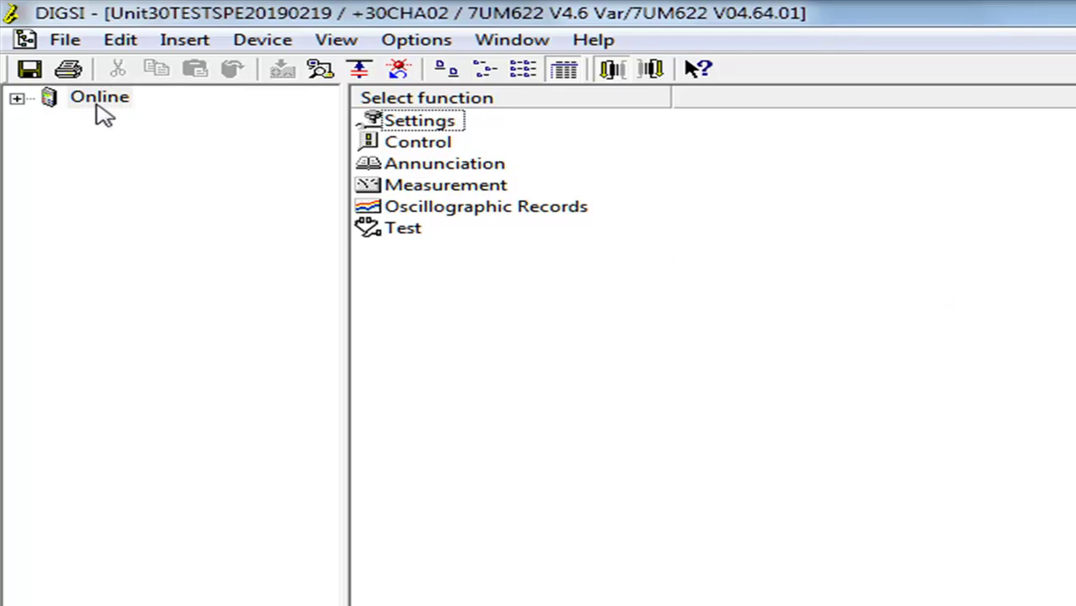
Reset the 7UM622 relay's LEDs and acknowledge the 'Command executed' message
click(399, 74)
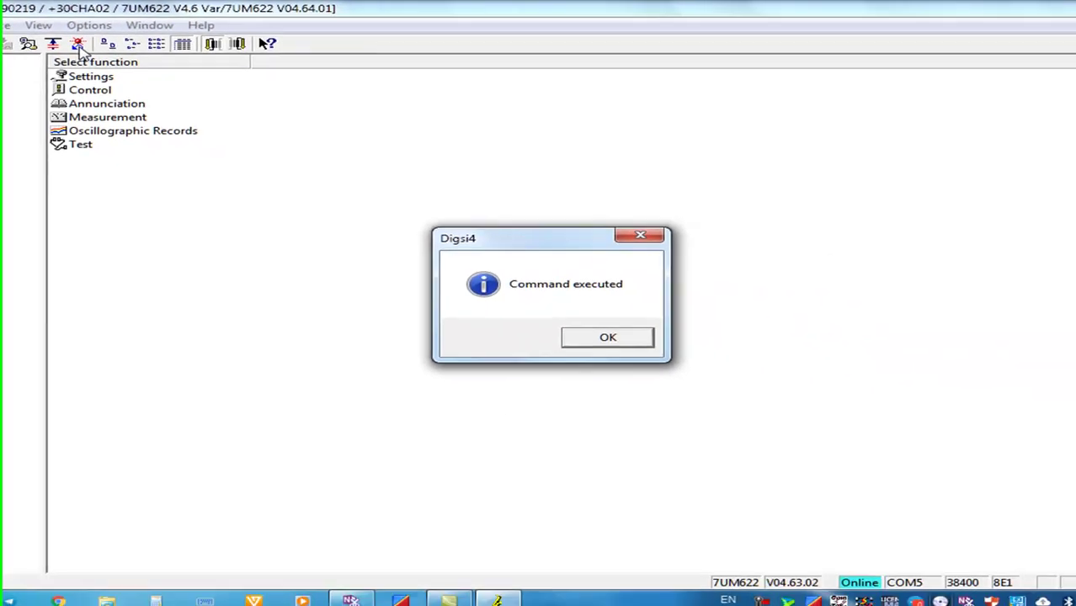
click(563, 342)
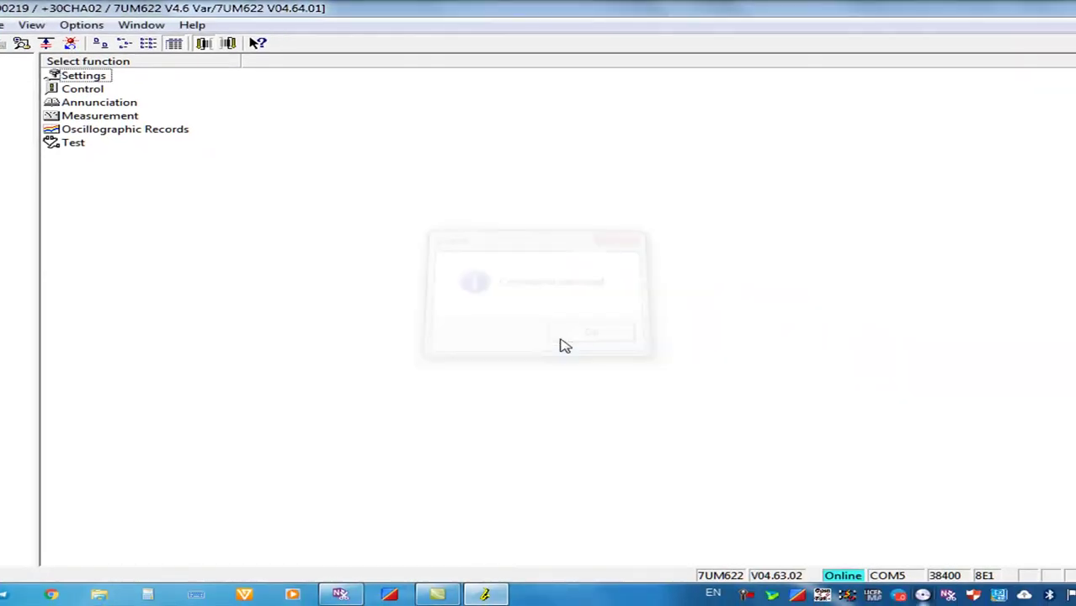
Compare the relay's parameters with the file set, confirm 0 differences, and close the comparison
right_click(307, 274)
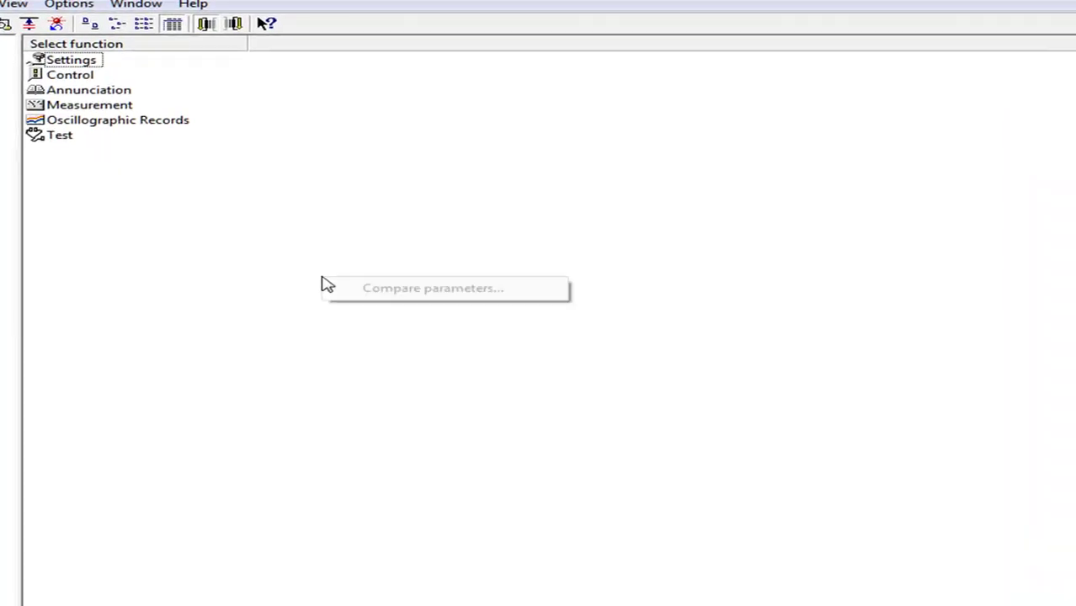
click(385, 291)
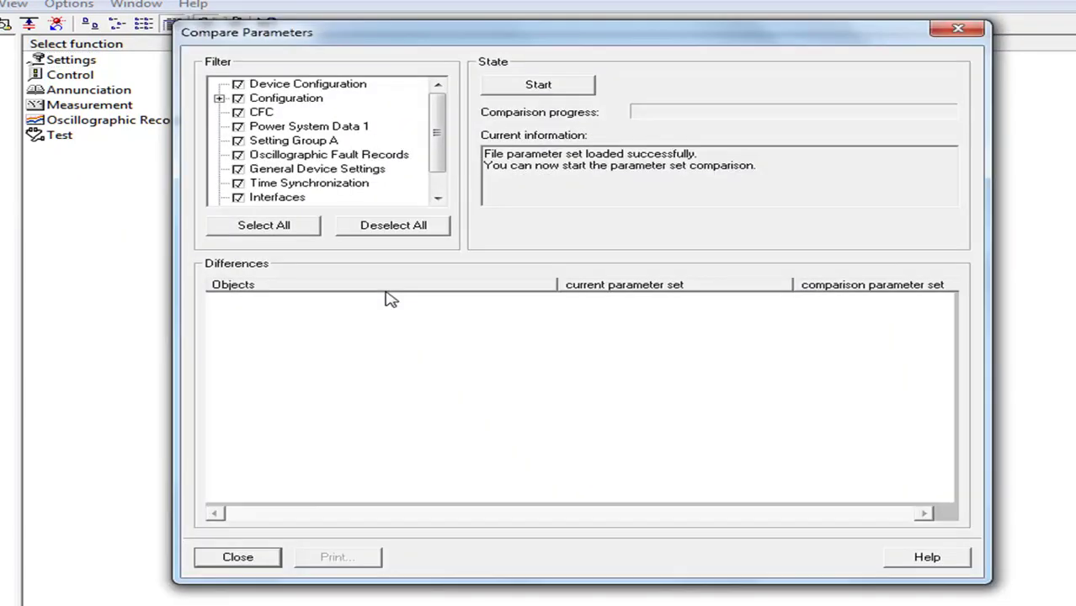
click(551, 89)
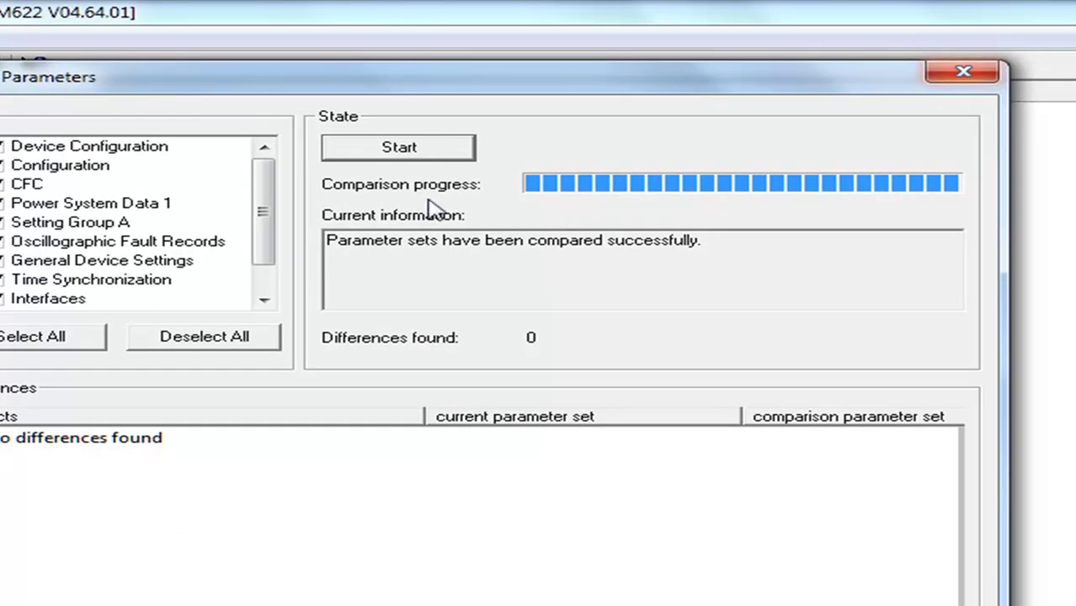
drag(280, 223, 259, 243)
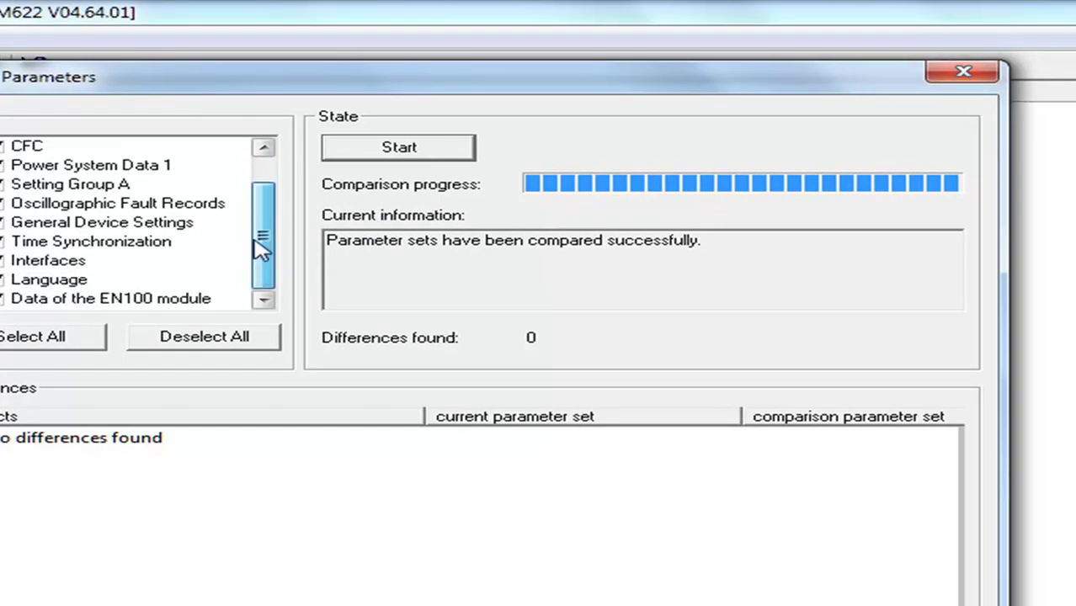
click(962, 73)
right_click(223, 401)
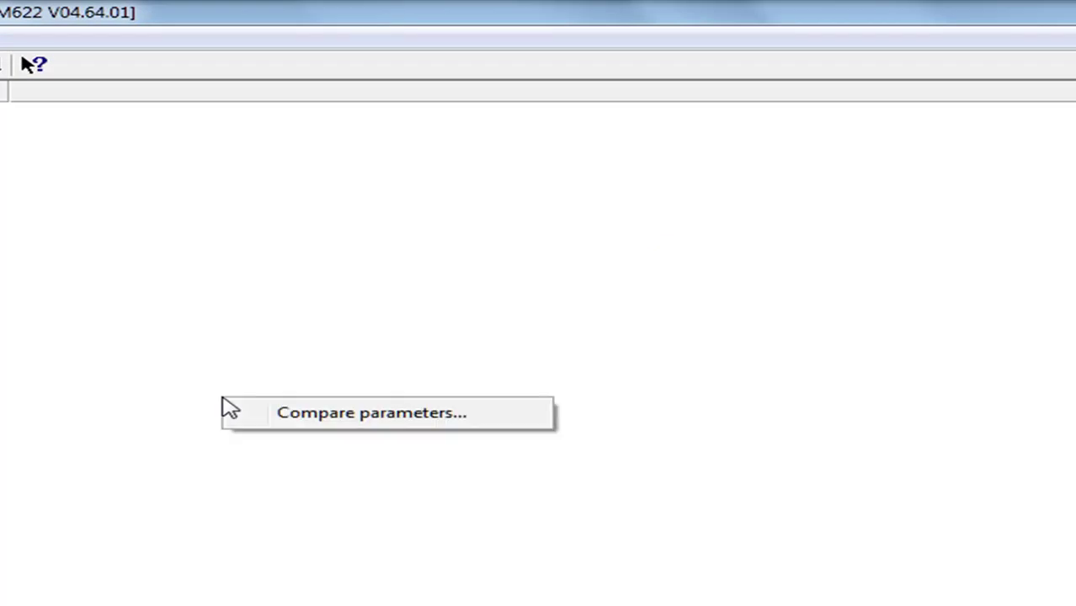
Open Measurement > Percent Values > Operational Percent and display its recorded readings, e.g. 66.7 %
right_click(381, 290)
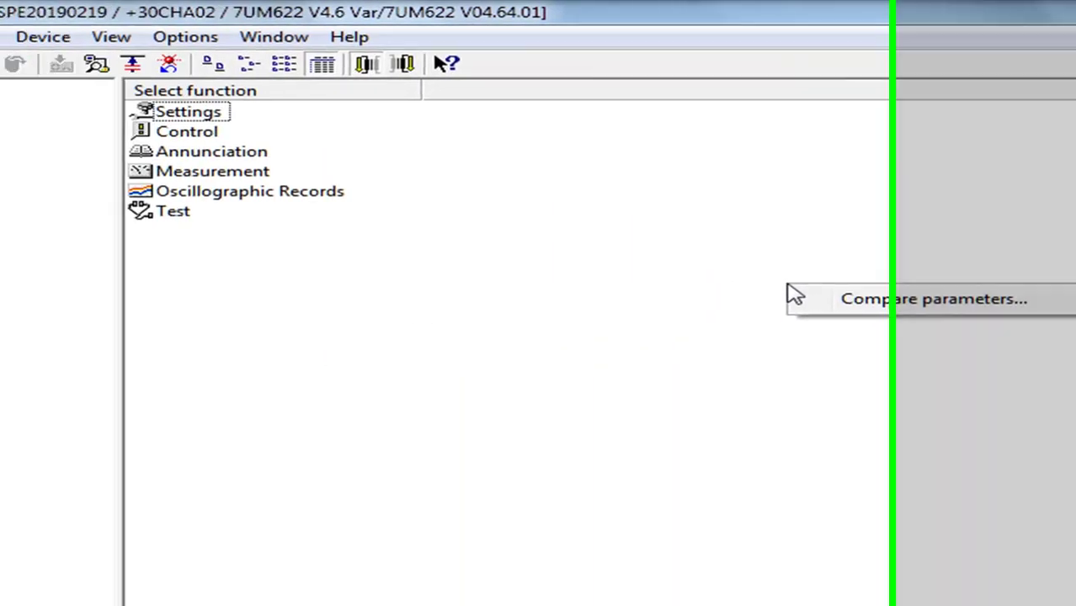
click(788, 288)
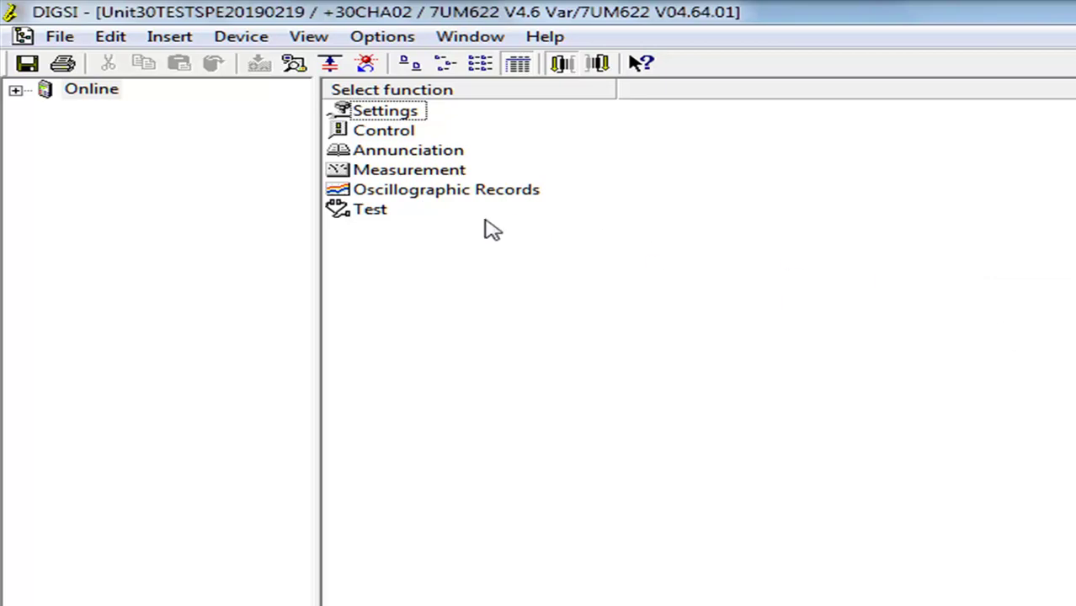
double_click(419, 155)
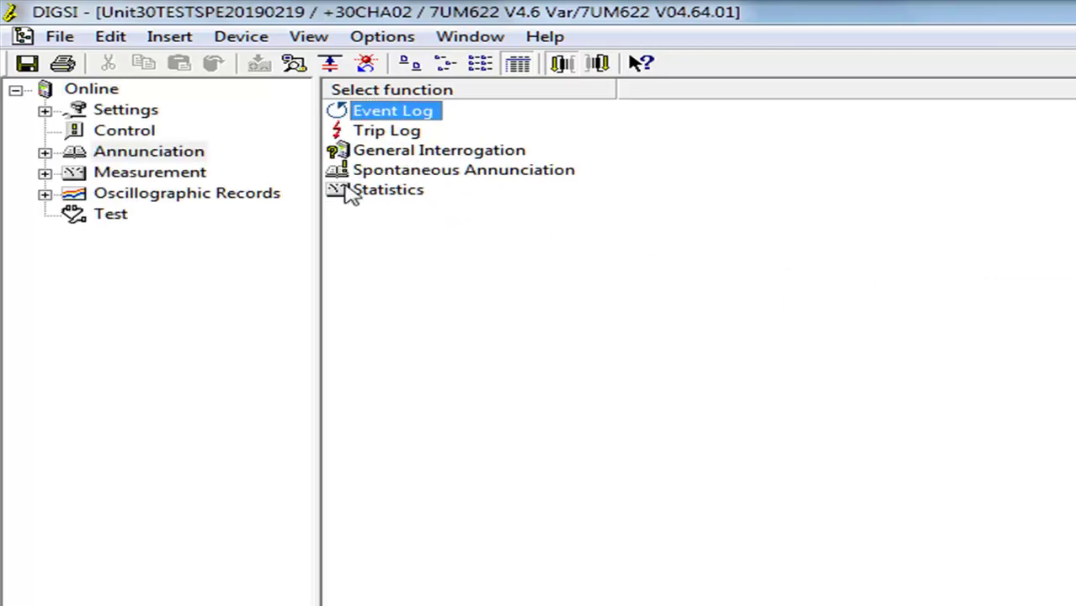
click(177, 173)
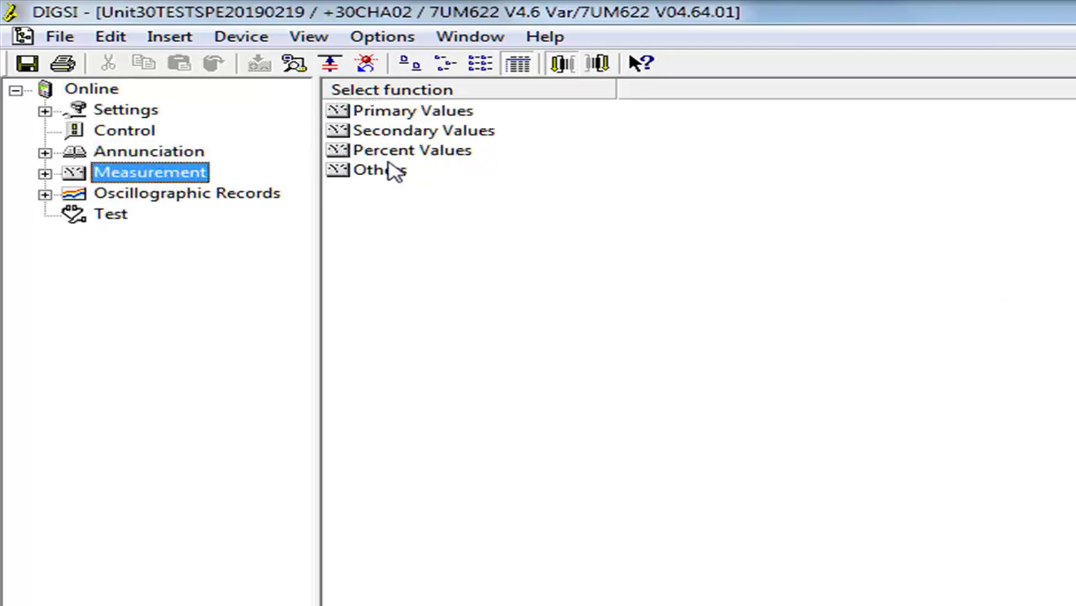
double_click(408, 149)
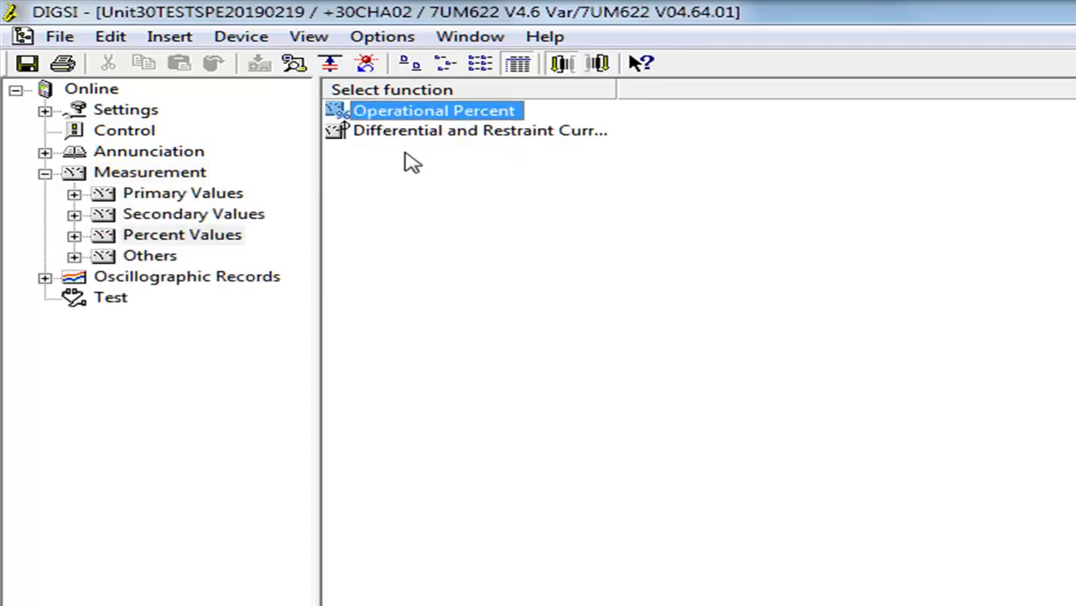
double_click(465, 112)
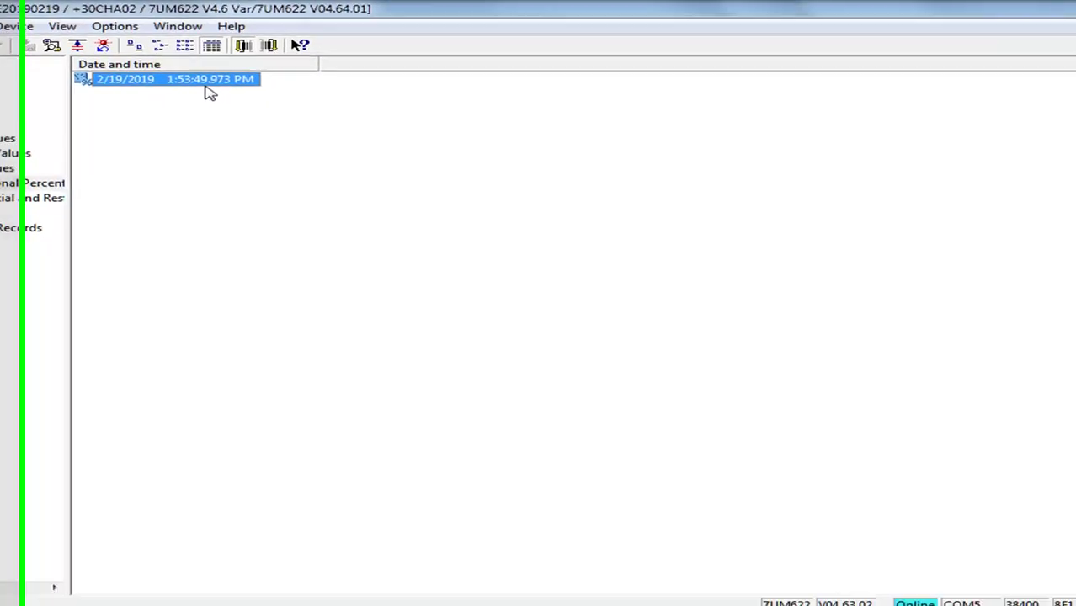
double_click(509, 113)
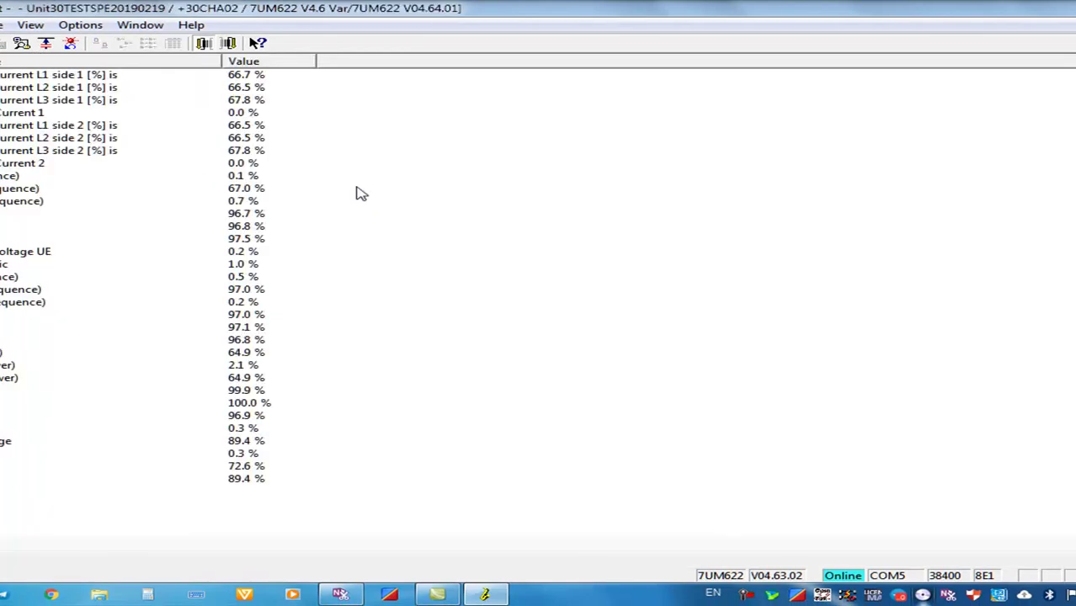
Dismiss the values-list context menu and step back to the Measurement categories
right_click(357, 193)
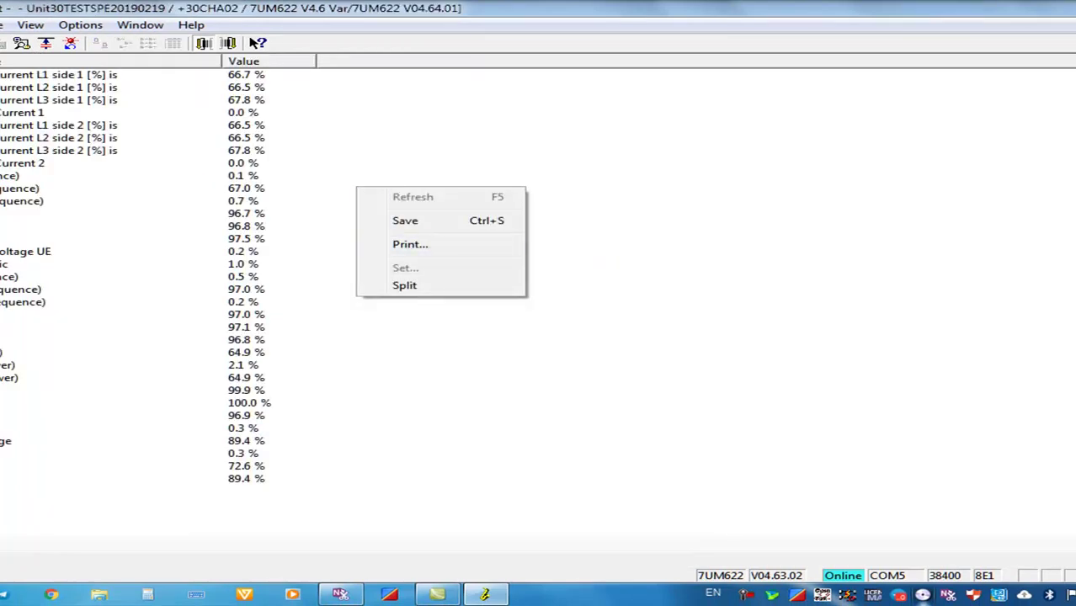
key(Escape)
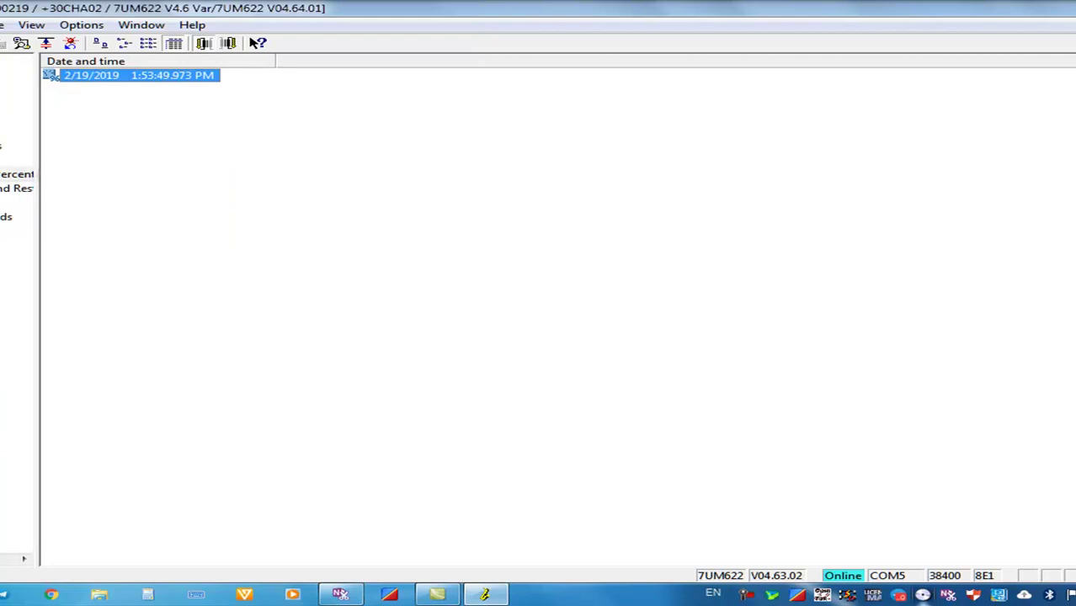
key(Left)
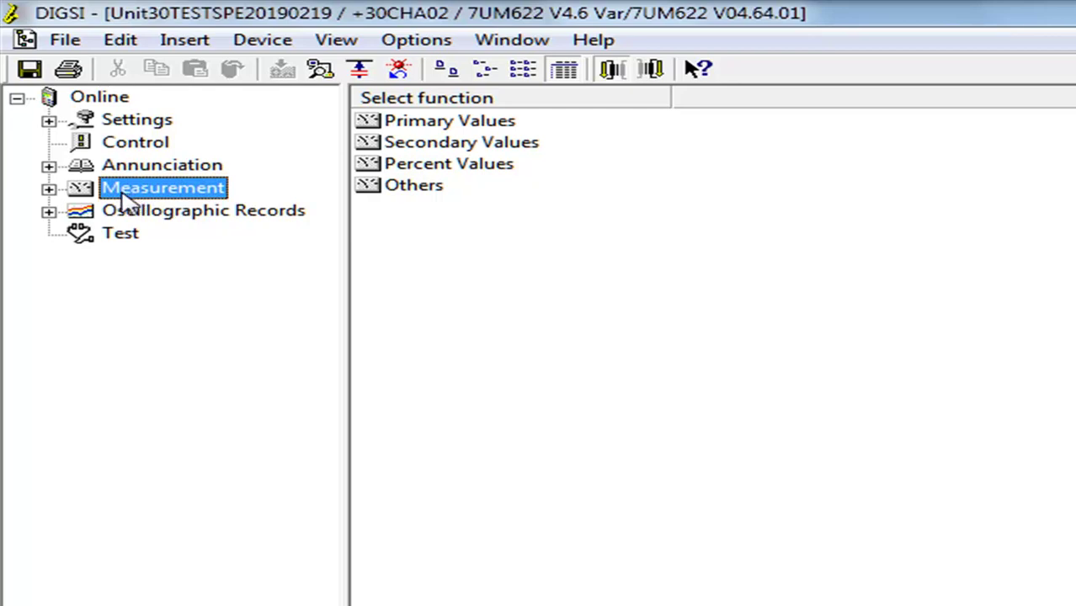
Display the Primary Values > Operational Values record, showing currents of 6.8 kA and 250.51 MW
click(49, 188)
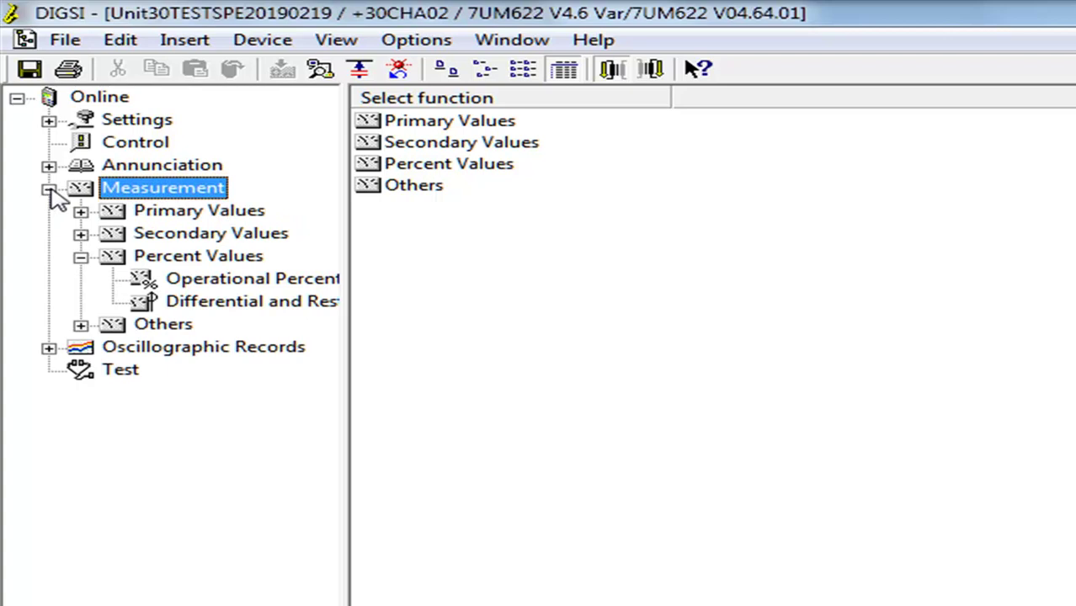
click(80, 211)
click(286, 233)
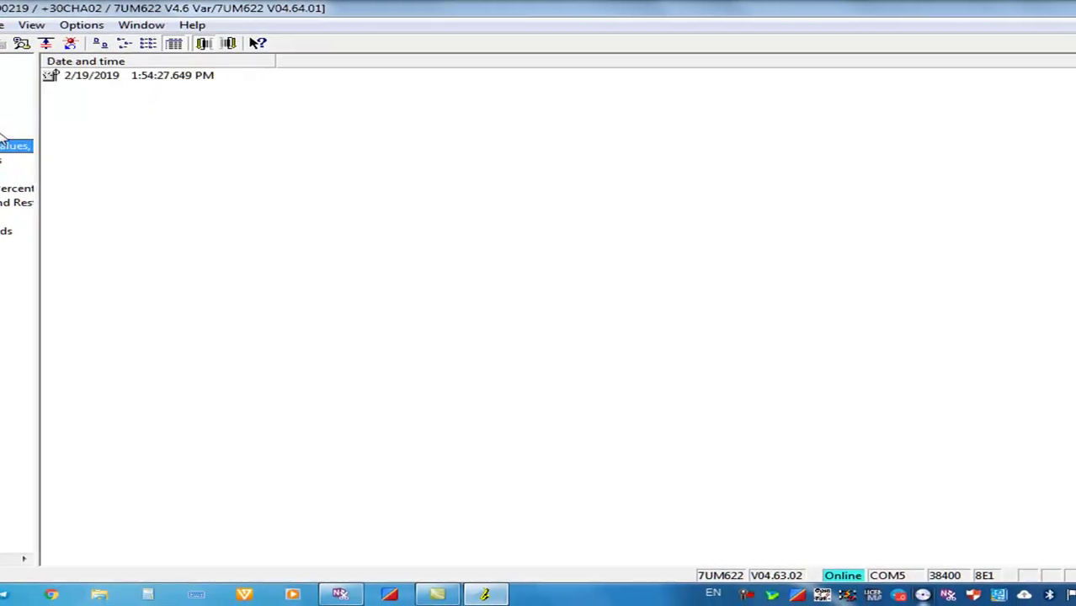
double_click(187, 75)
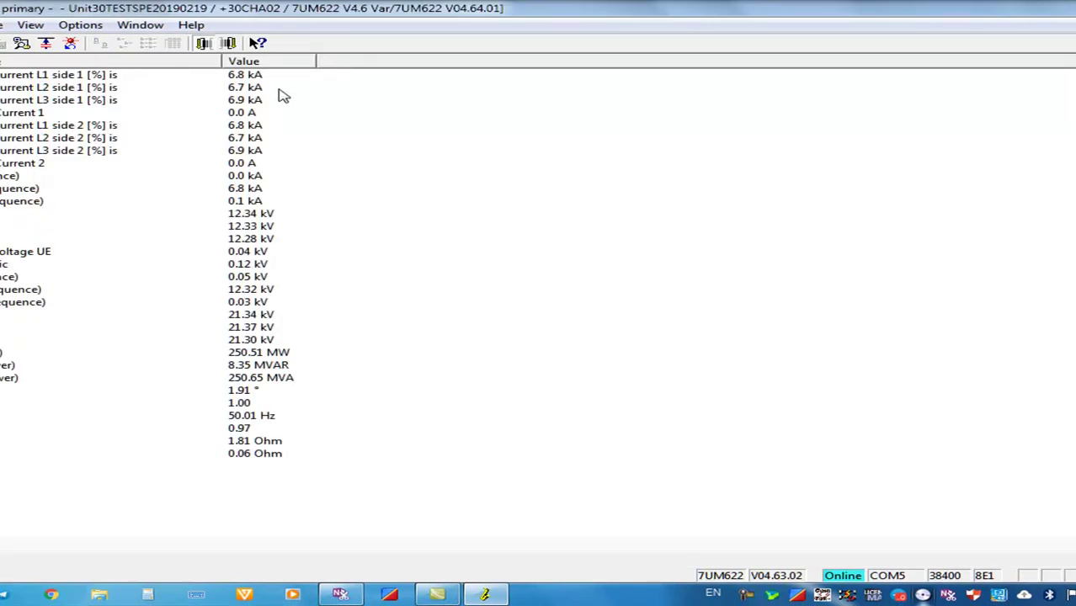
click(251, 77)
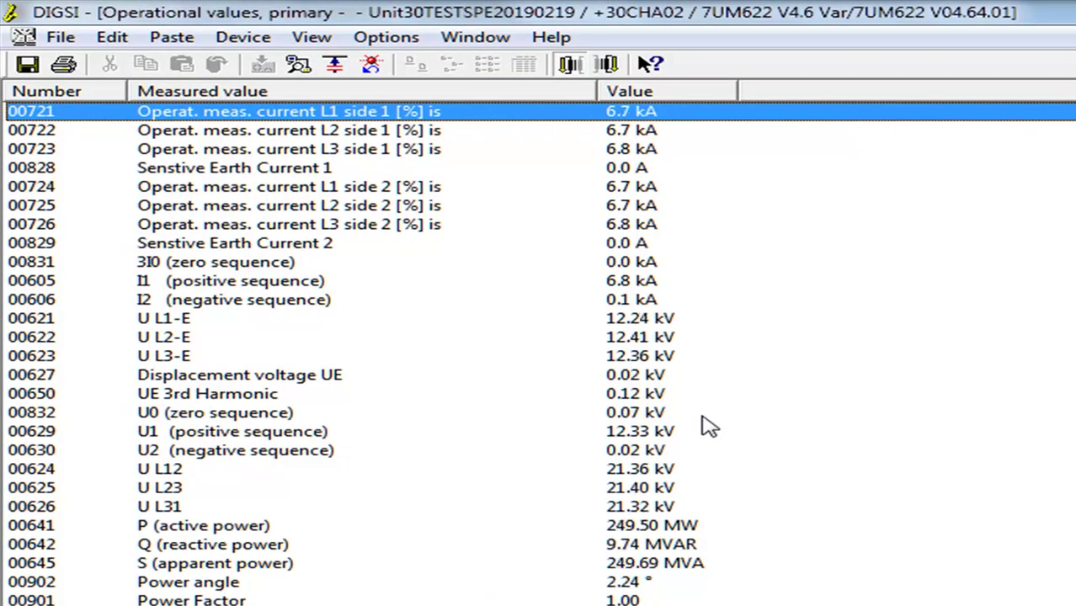
click(615, 132)
click(631, 152)
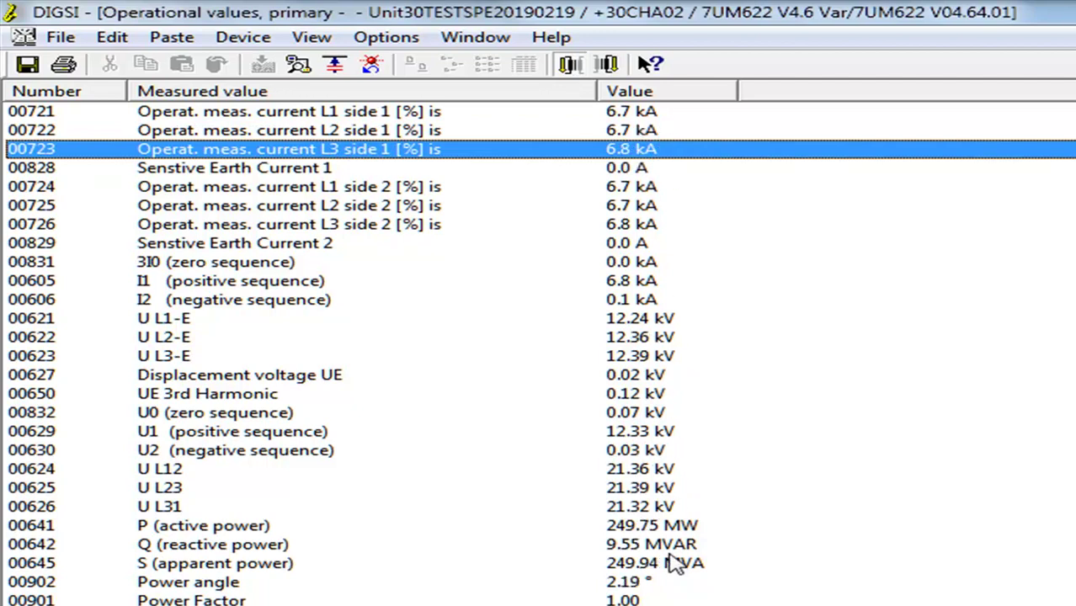
click(662, 531)
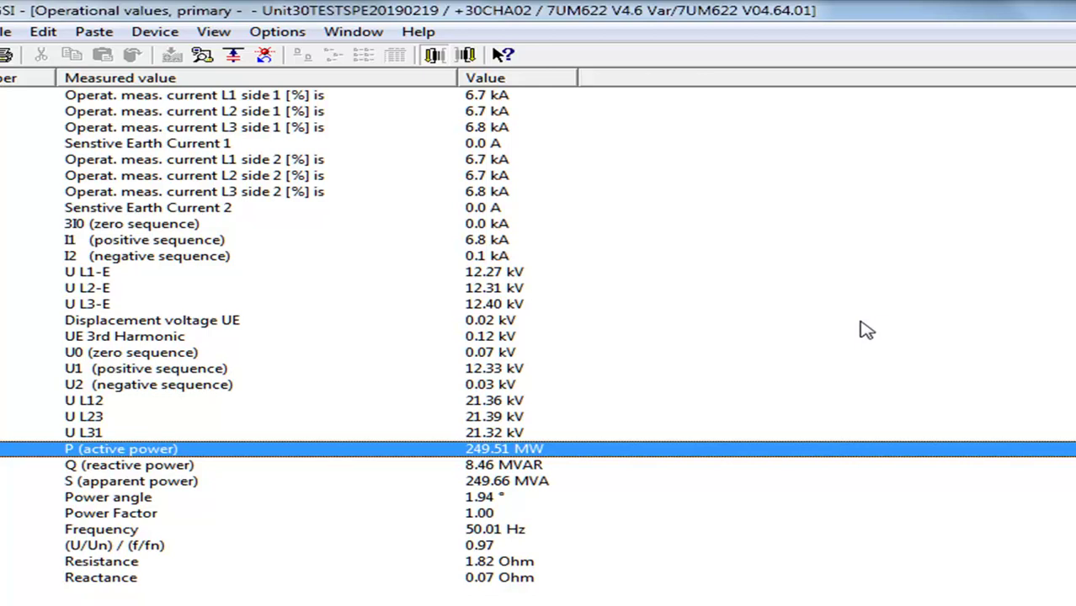
Restore the maximized primary Operational values window so the Online tree appears beside it
right_click(861, 322)
click(957, 373)
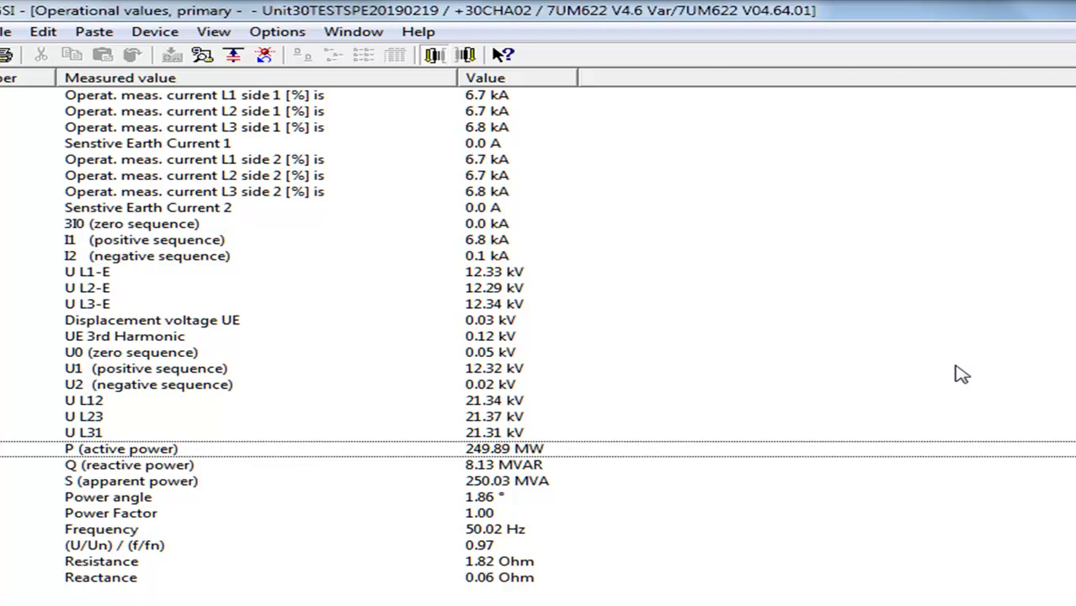
right_click(954, 367)
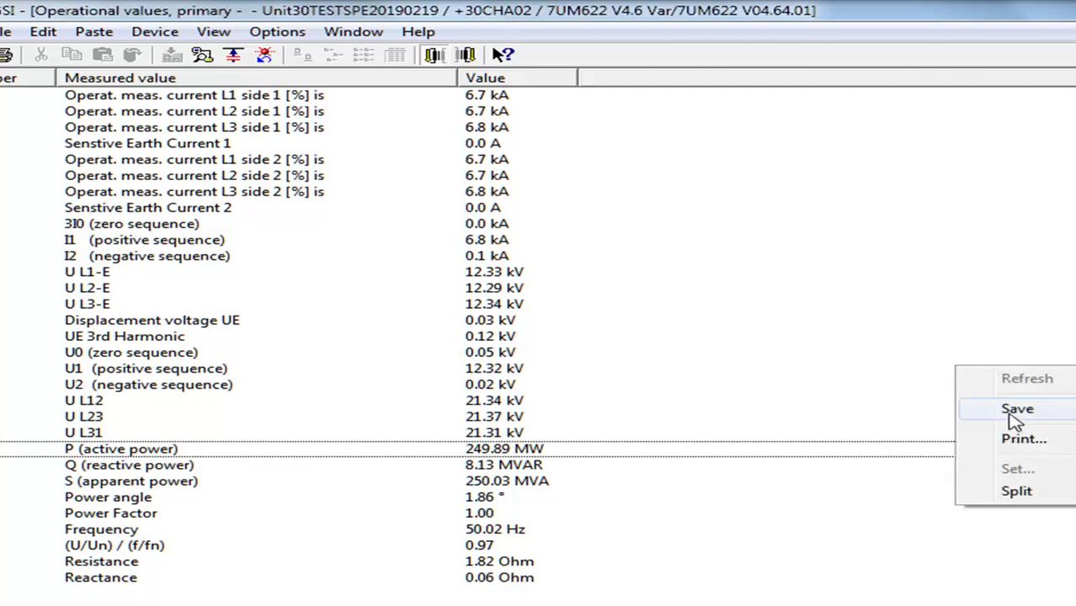
click(847, 330)
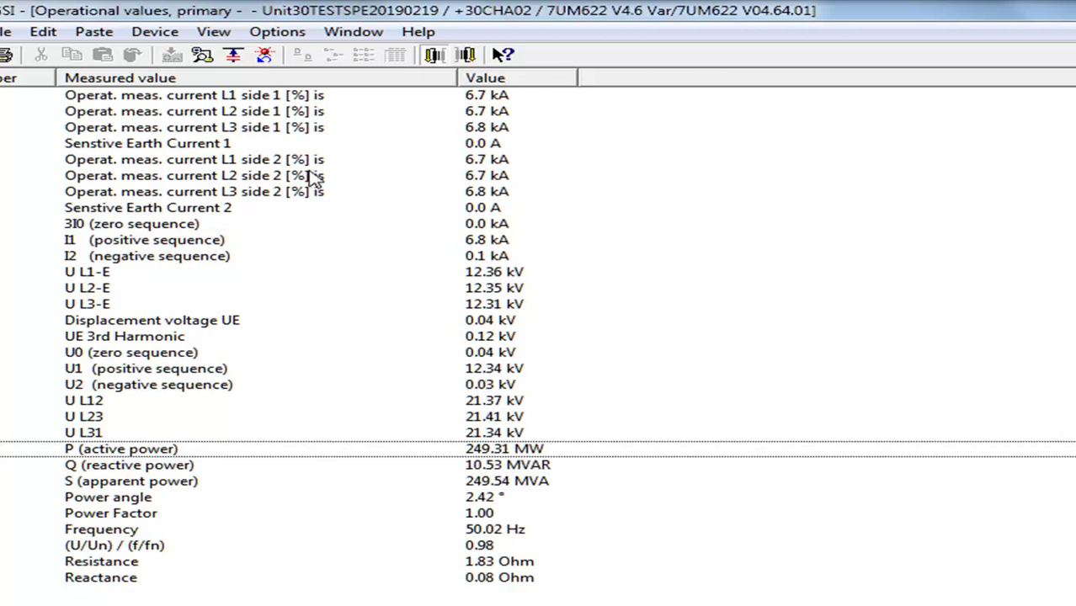
click(580, 164)
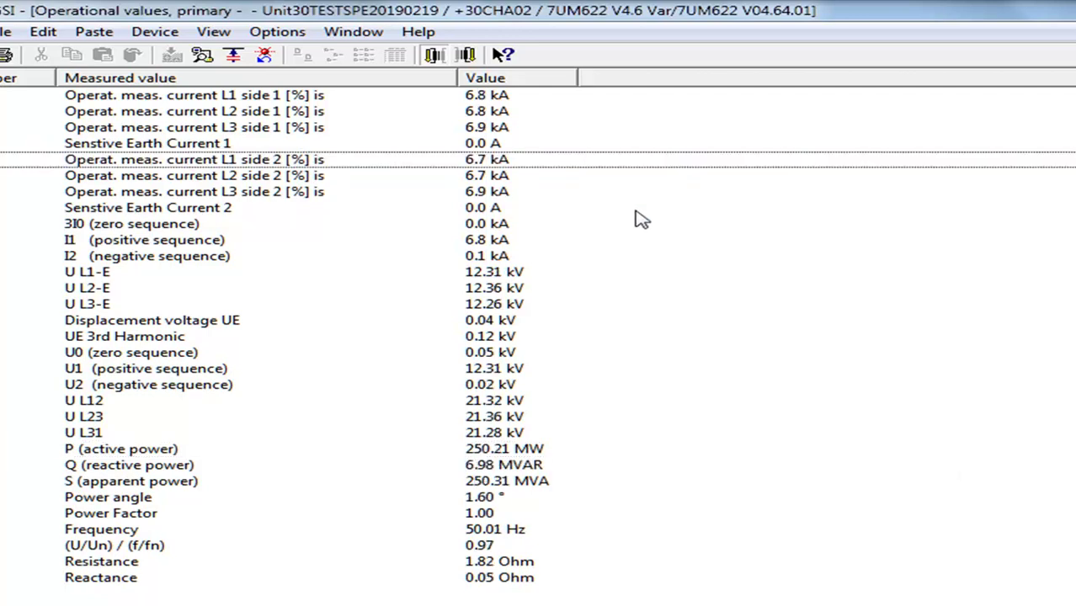
right_click(776, 293)
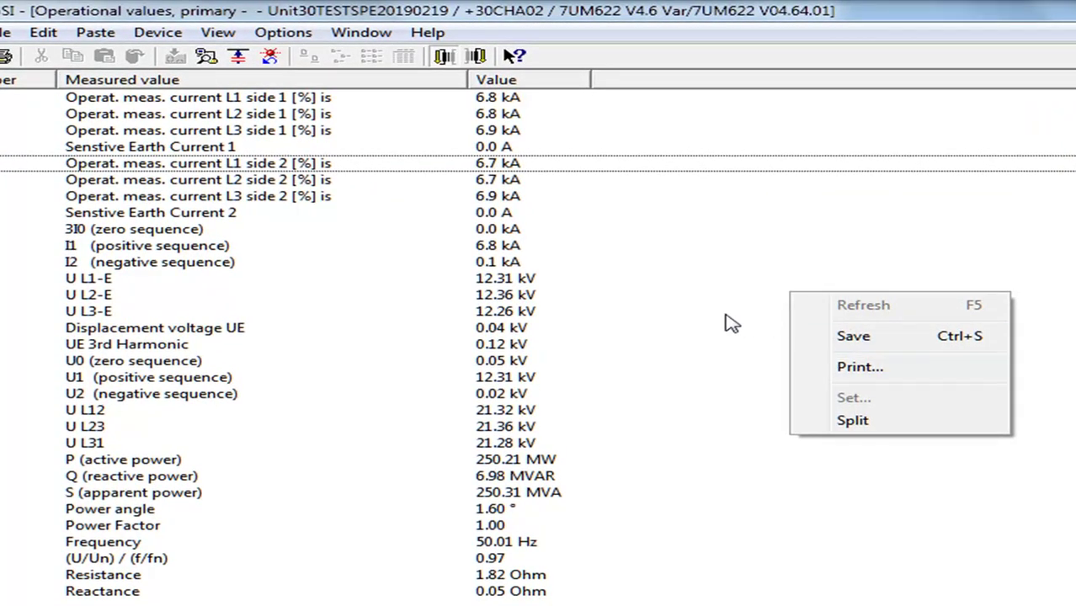
click(731, 324)
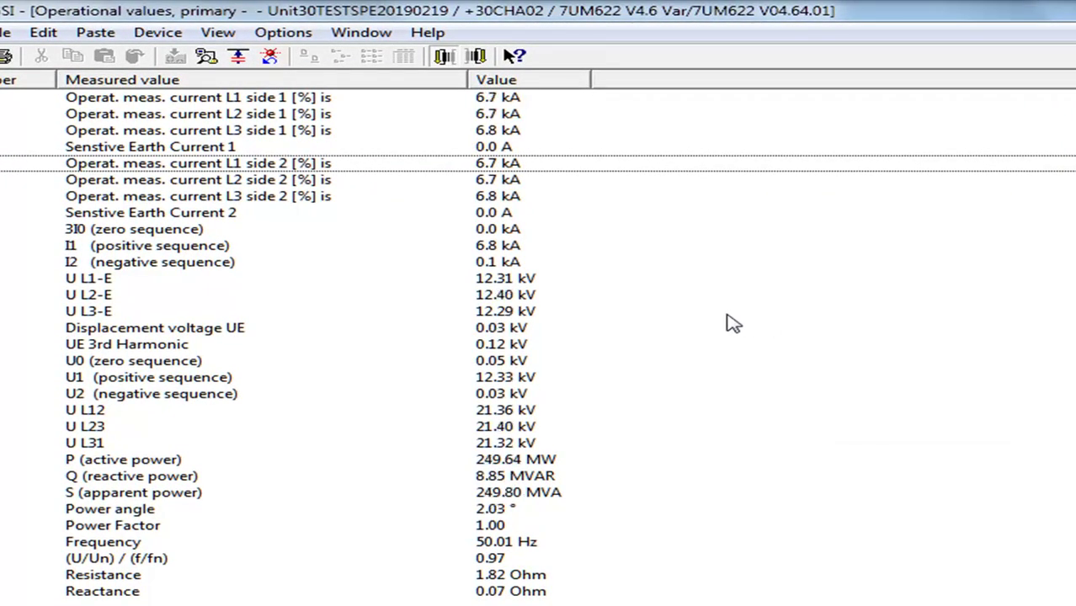
key(ctrl+F5)
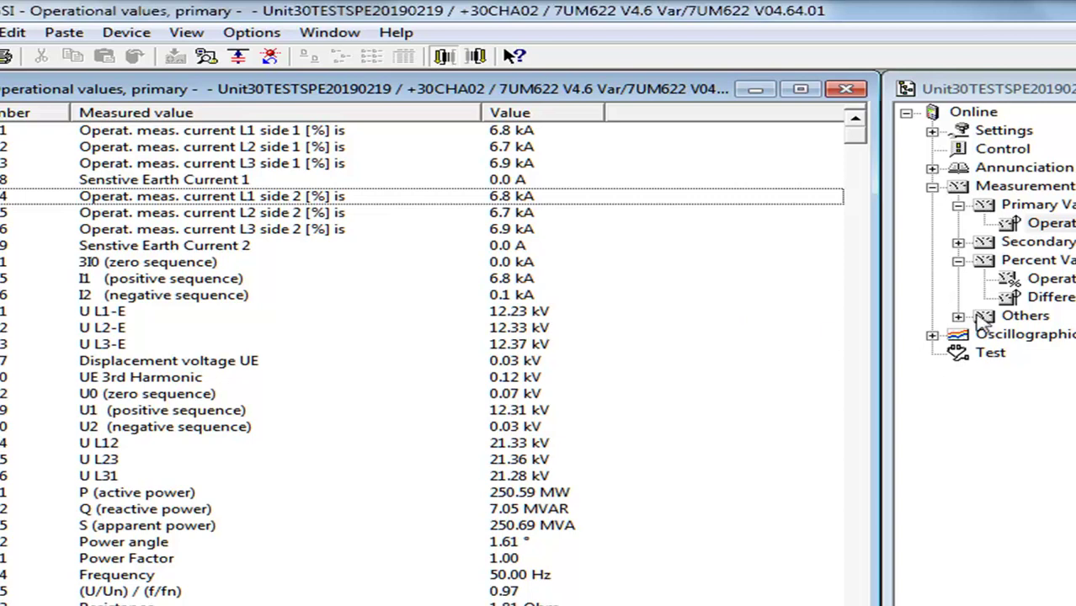
Show the secondary operational values record (0.45 A, 56.0 V) and auto-fit the Number column
click(959, 206)
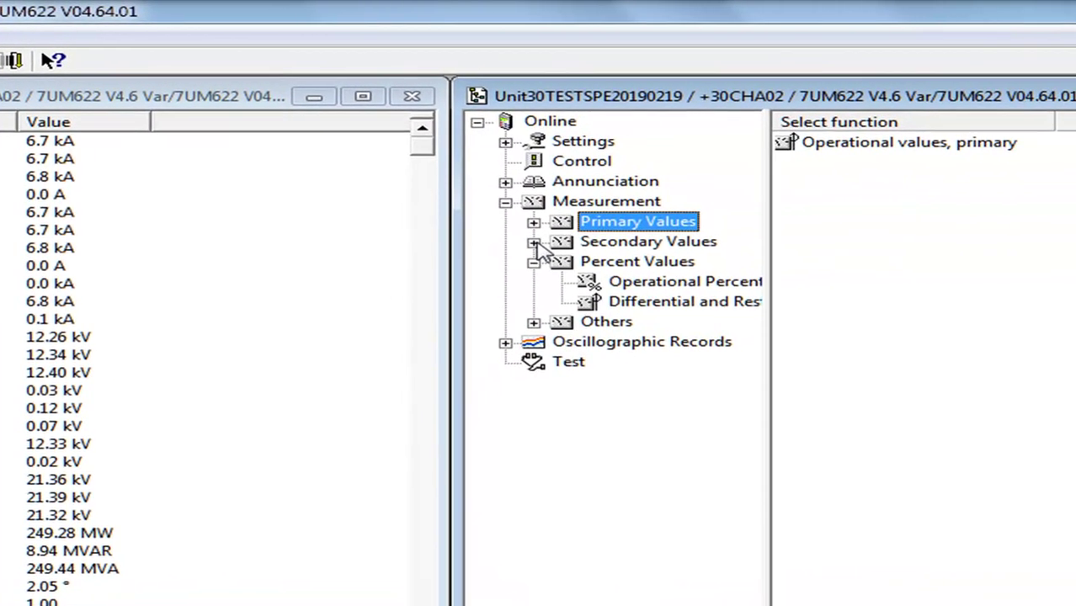
click(774, 232)
click(905, 256)
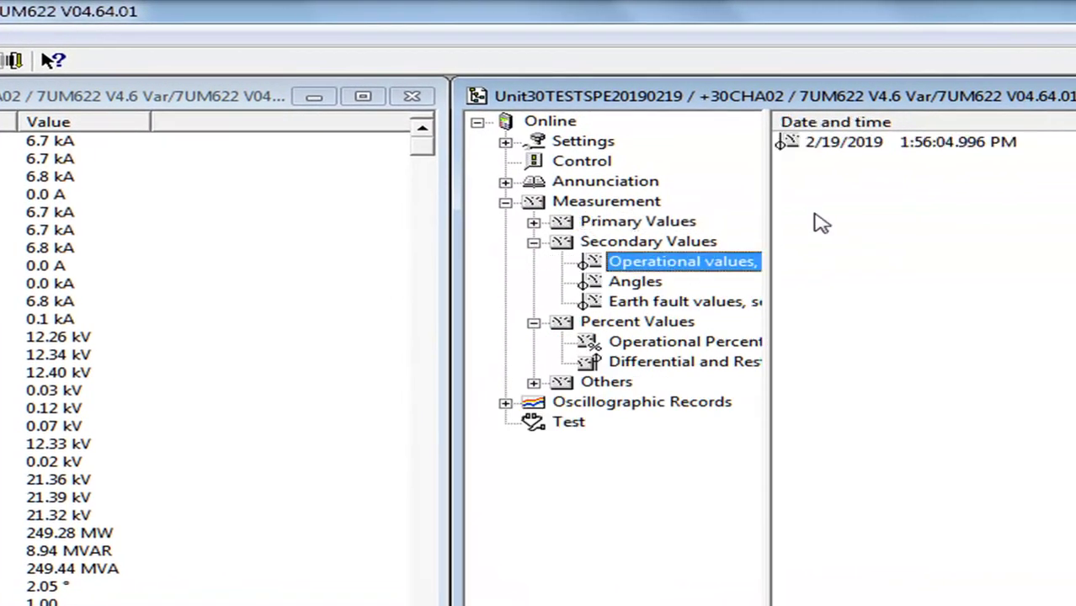
click(855, 145)
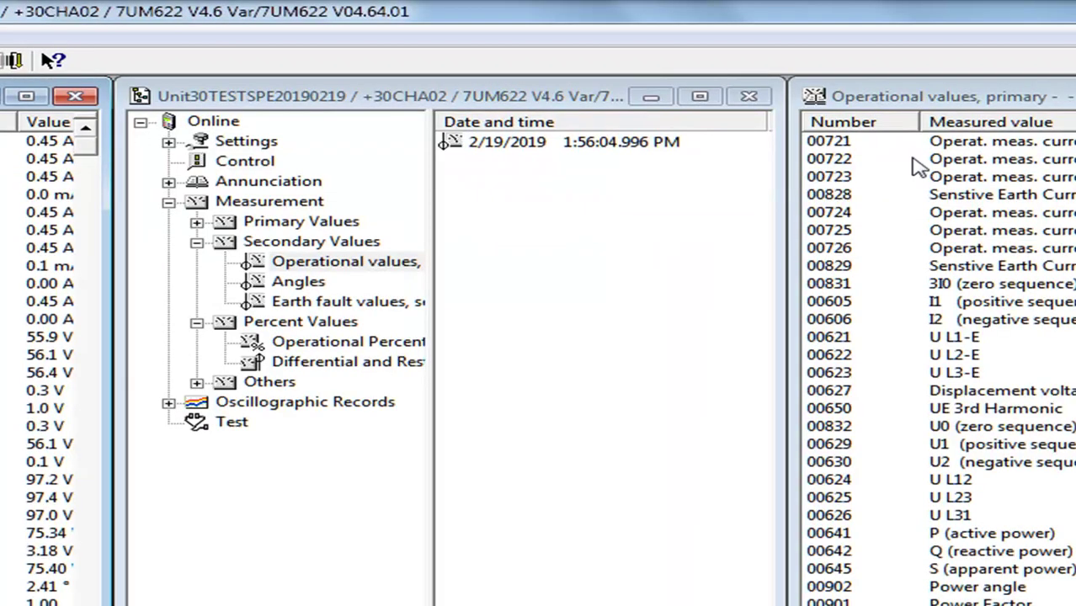
double_click(923, 128)
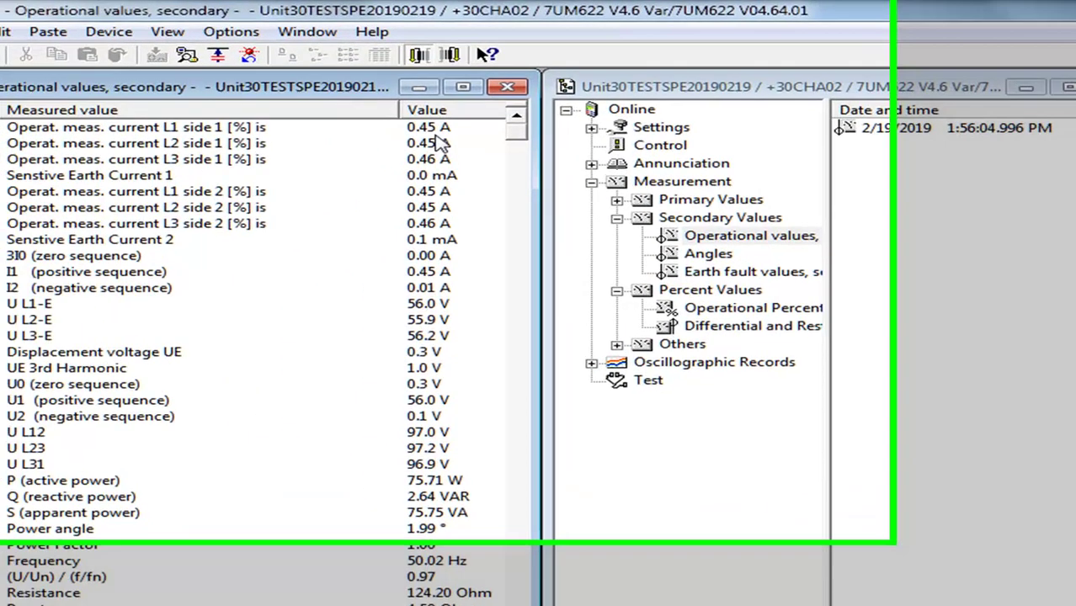
Browse the secondary readings down to Excitation voltage, then bring up the Compare parameters option
click(220, 112)
click(567, 146)
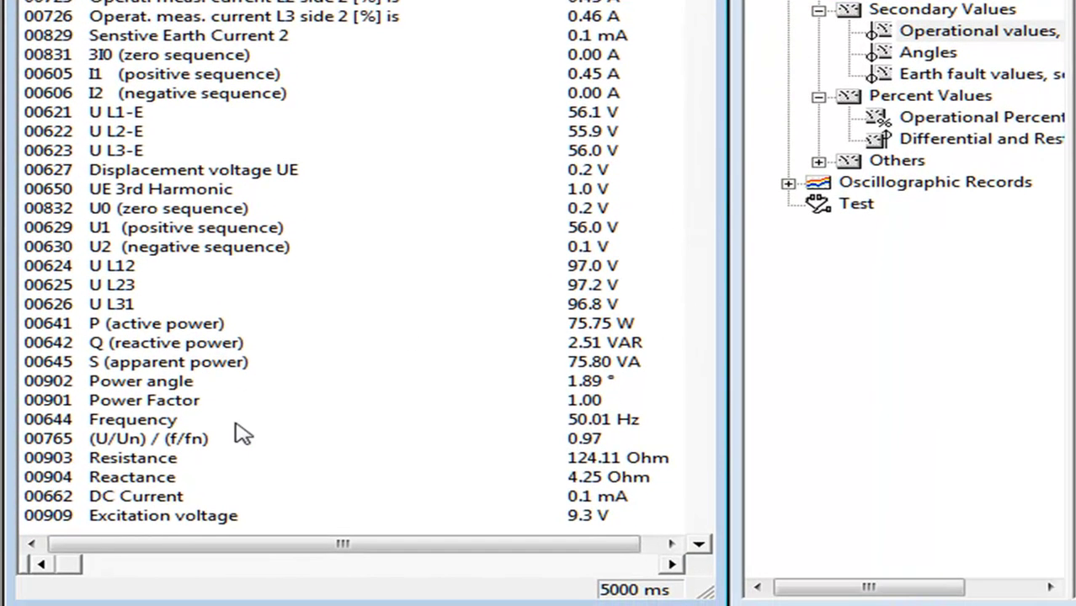
click(154, 521)
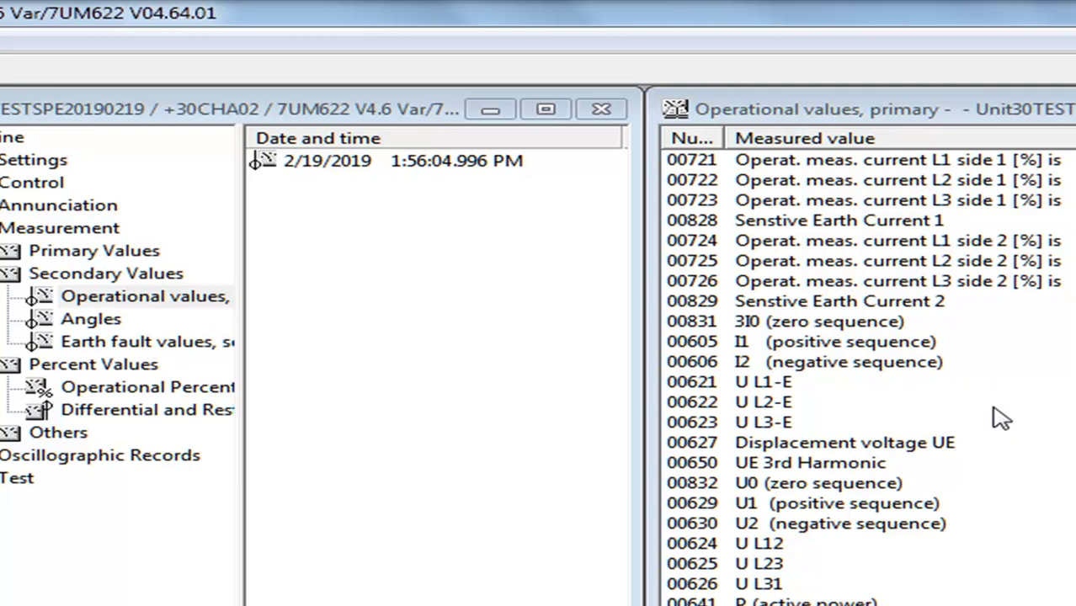
right_click(423, 470)
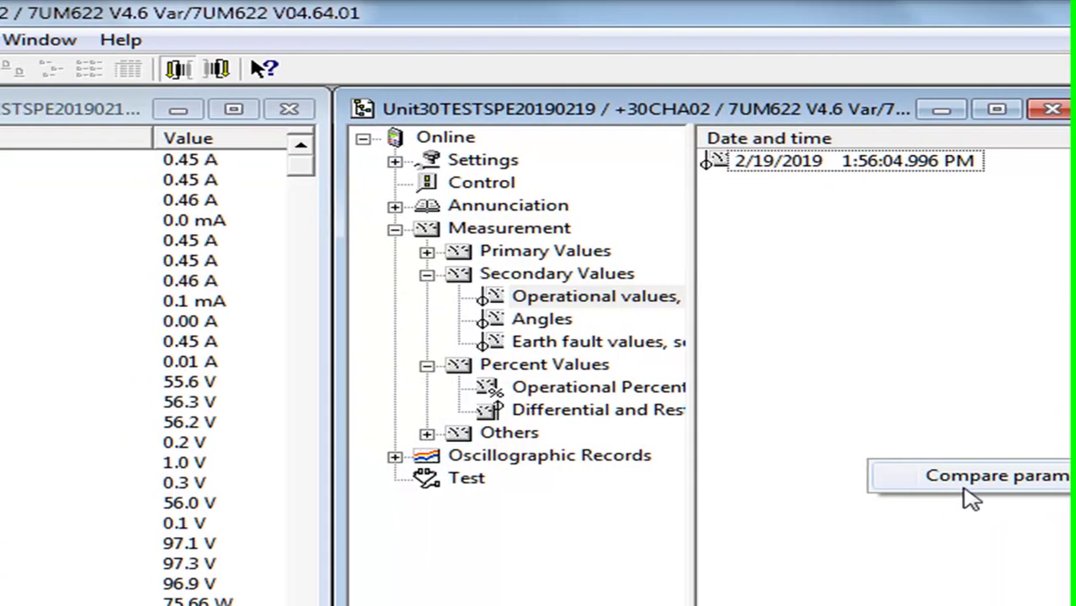
Open and close the Compare Parameters dialog, then list the relay's Settings functions
right_click(819, 427)
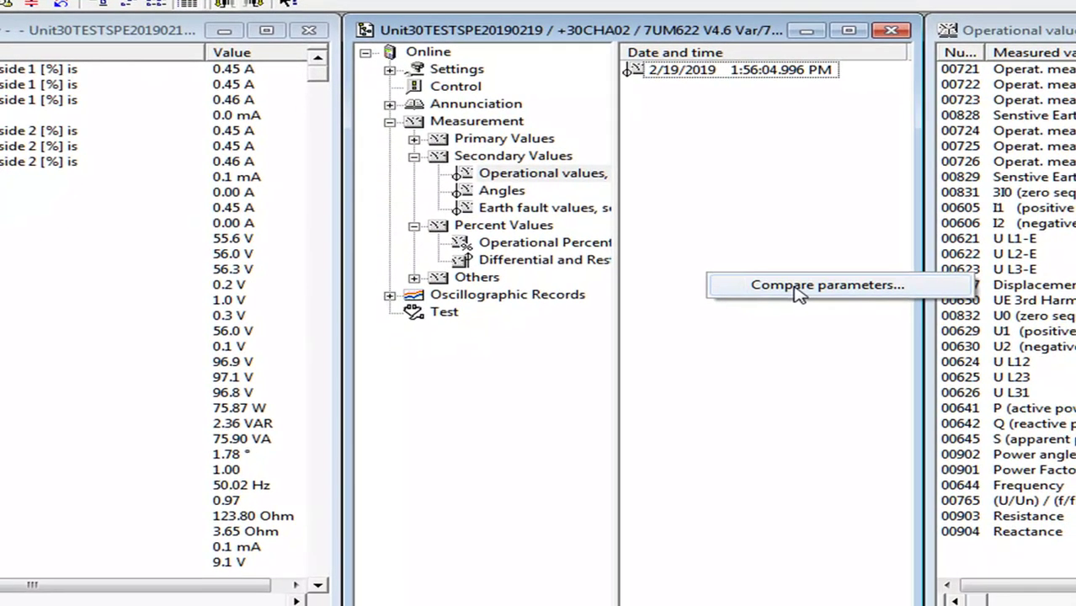
click(838, 330)
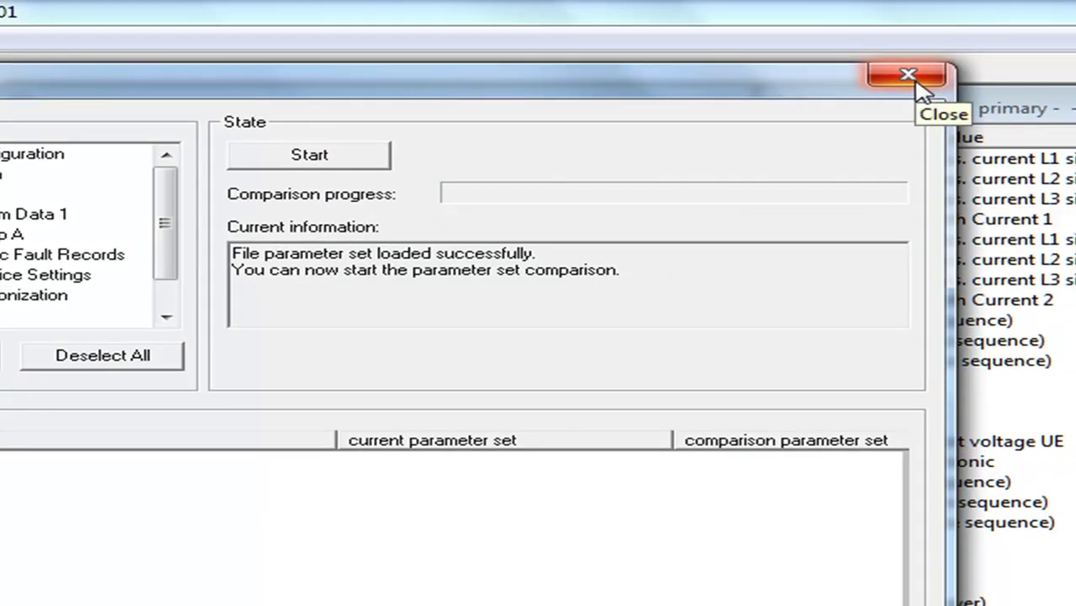
click(918, 84)
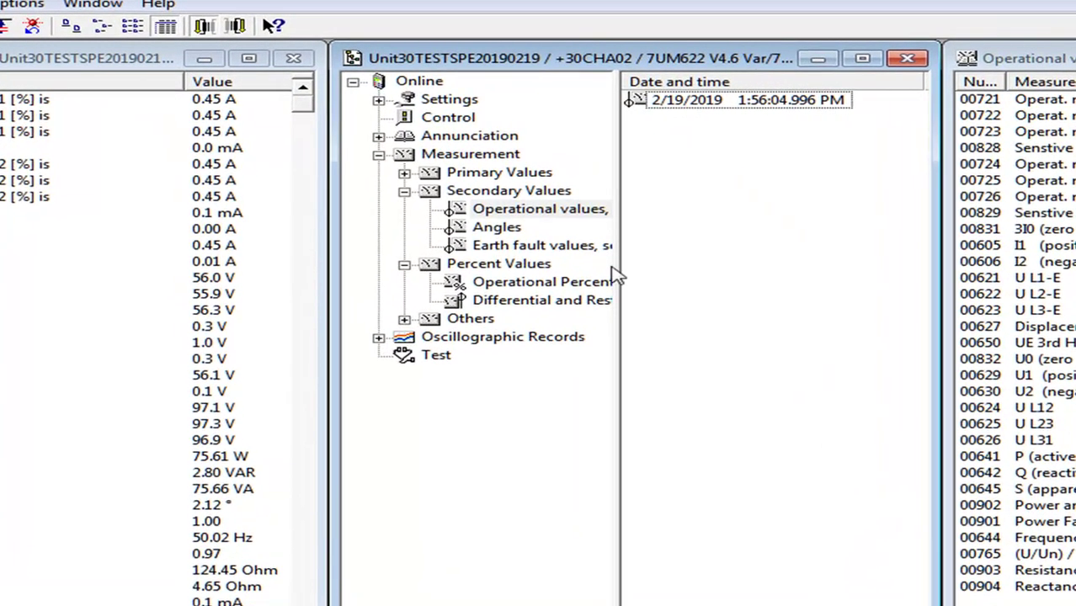
click(447, 100)
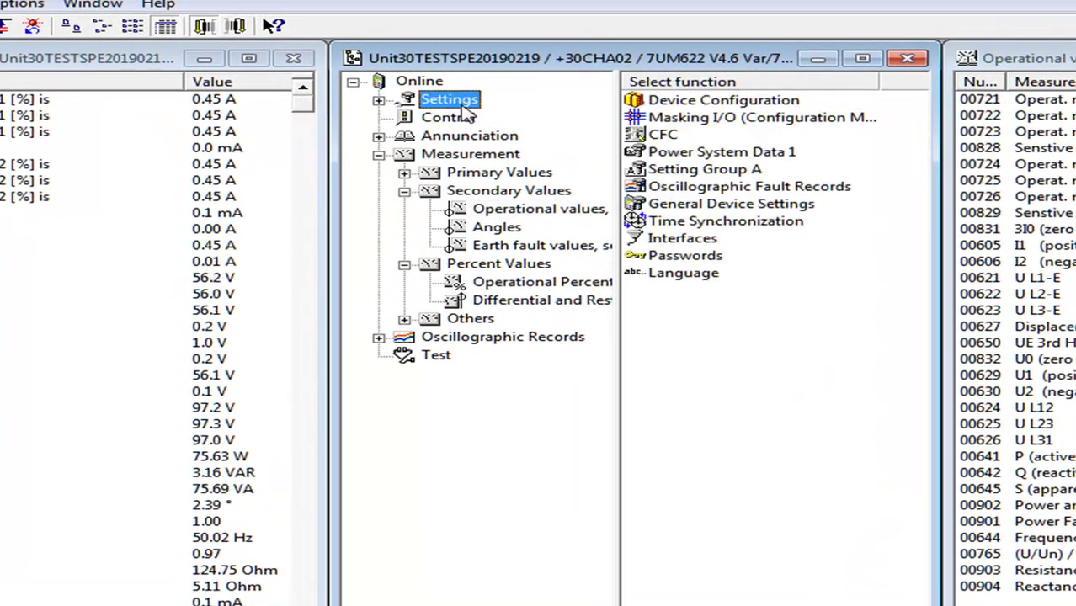
Open Setting Group A and then its 0041 Overvoltage Protection settings
click(716, 187)
double_click(705, 171)
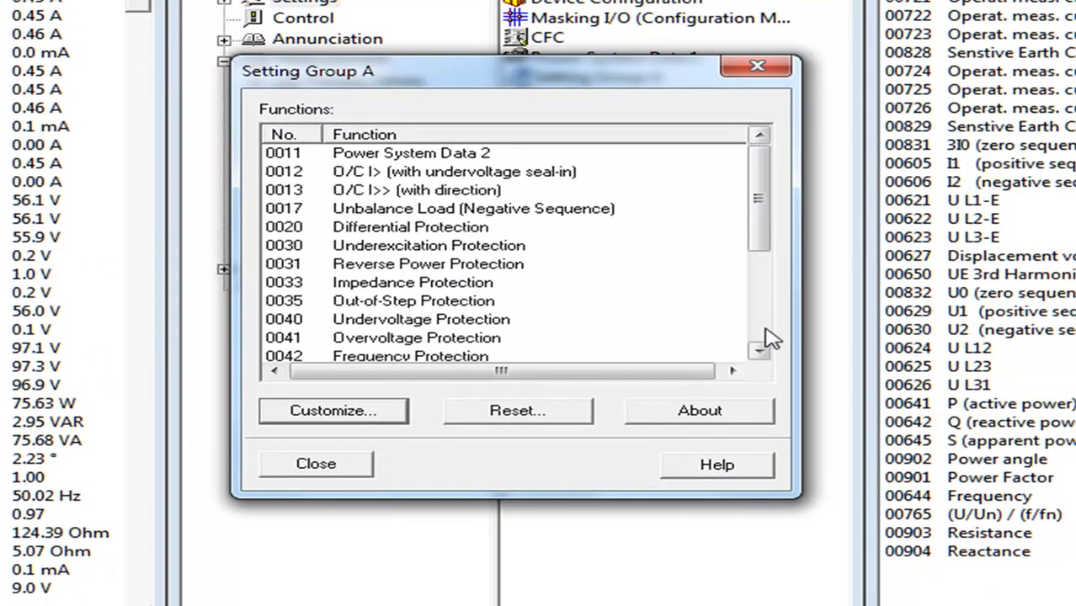
scroll(765, 330, down, 3)
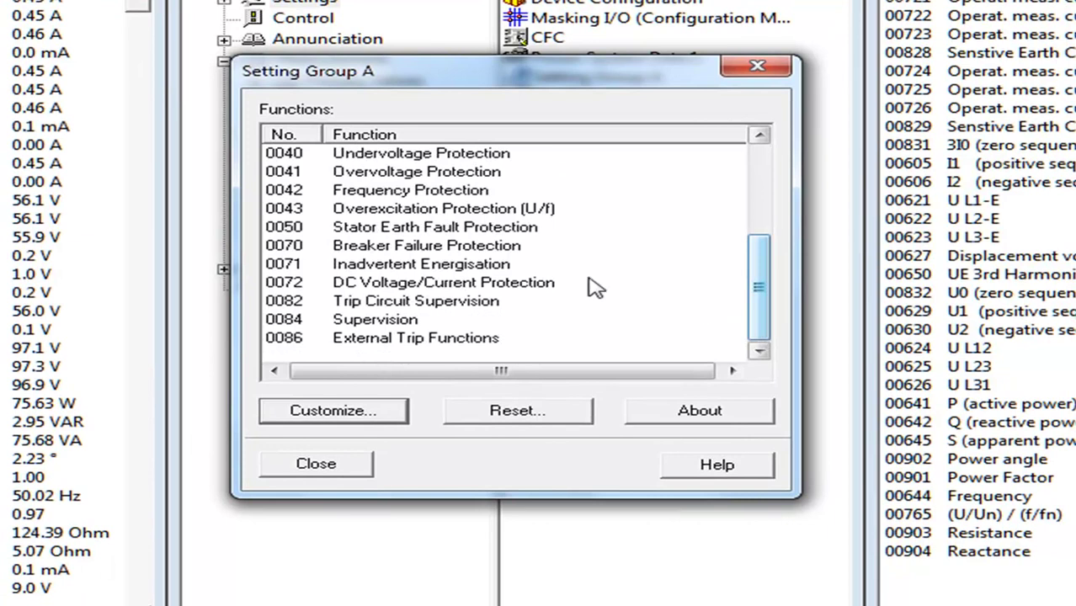
click(392, 206)
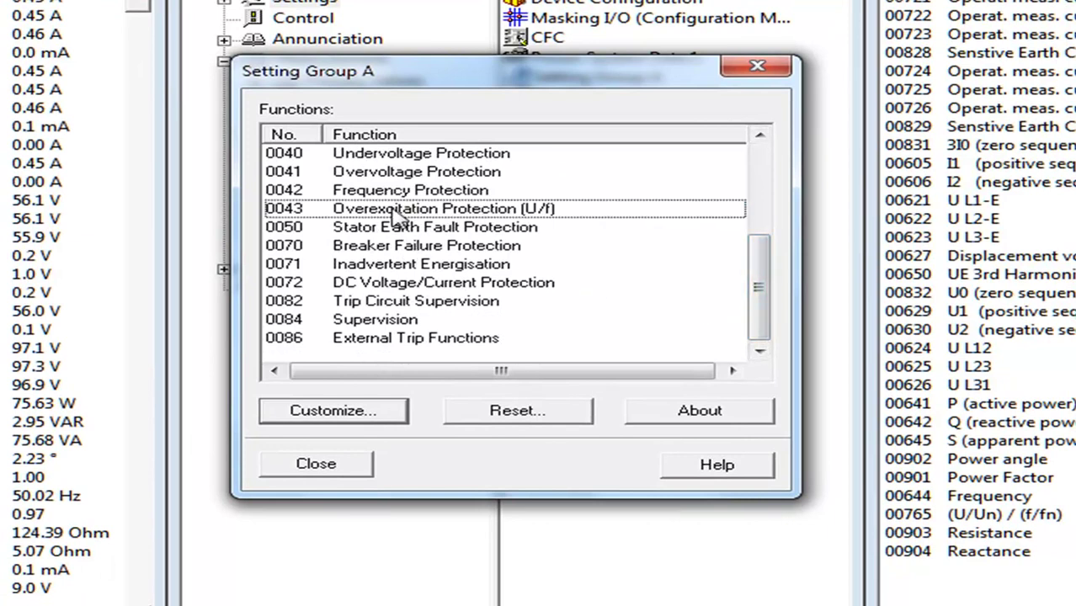
click(387, 179)
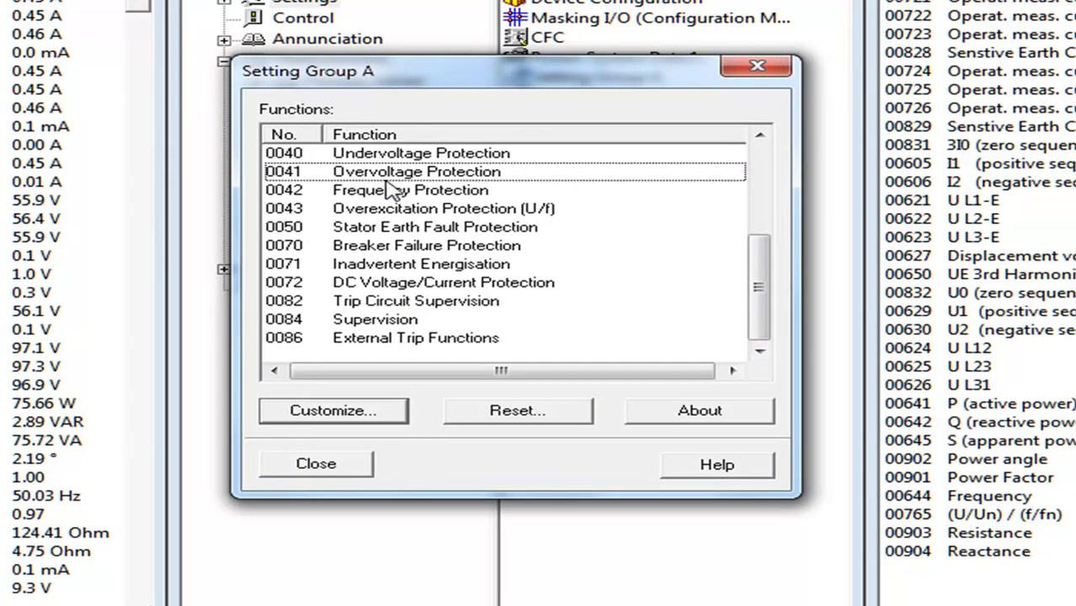
double_click(388, 176)
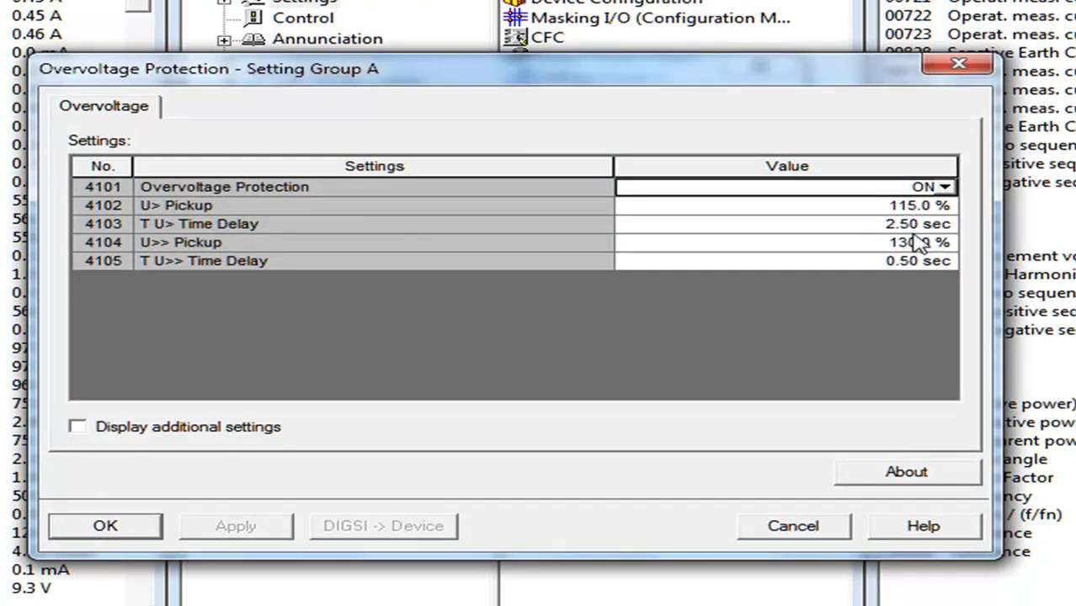
Edit the T U> Time Delay value, typing 3 over the marked number and committing it
click(916, 226)
click(919, 225)
double_click(918, 225)
text(3)
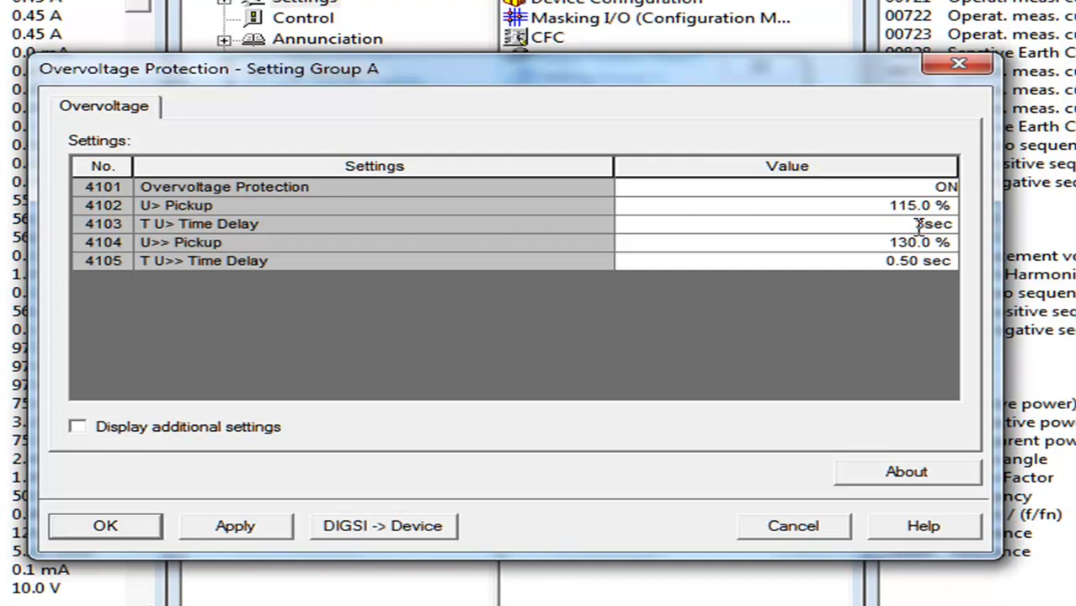
key(Return)
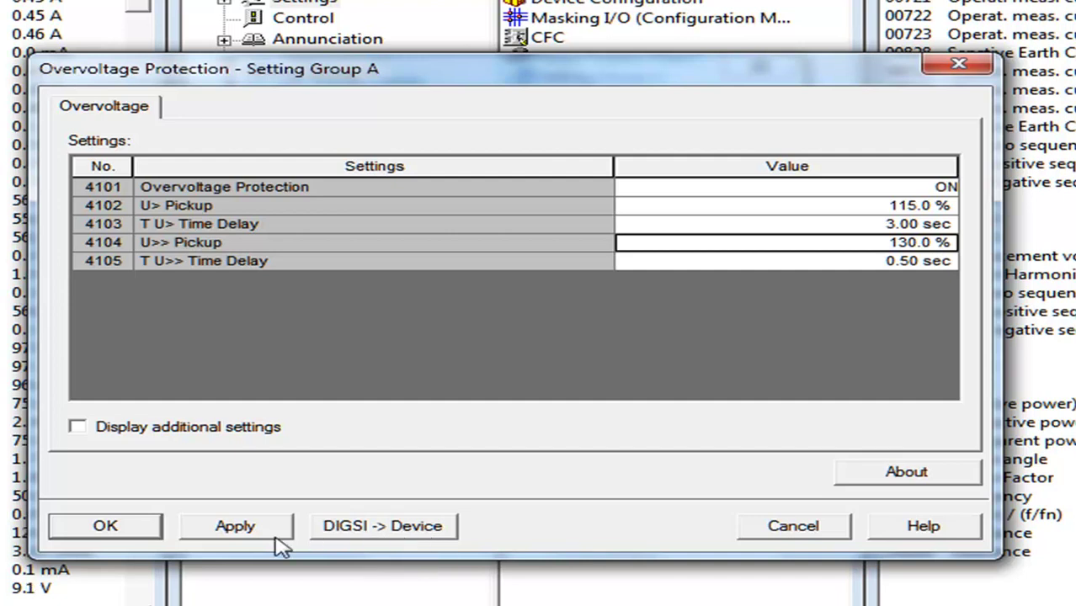
Apply and accept the Overvoltage Protection settings, then close Setting Group A
click(240, 539)
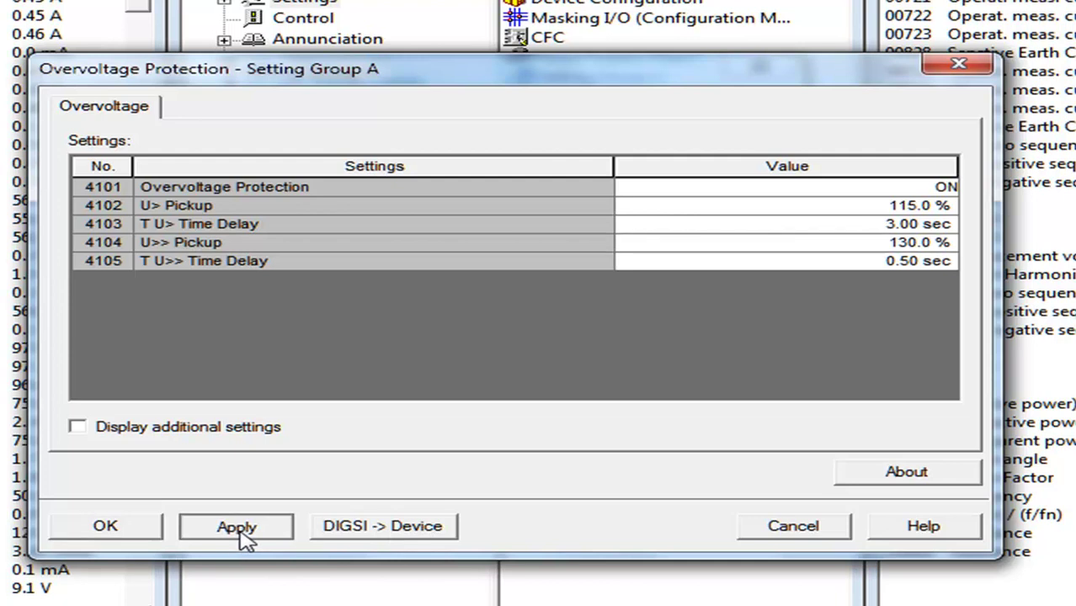
click(123, 536)
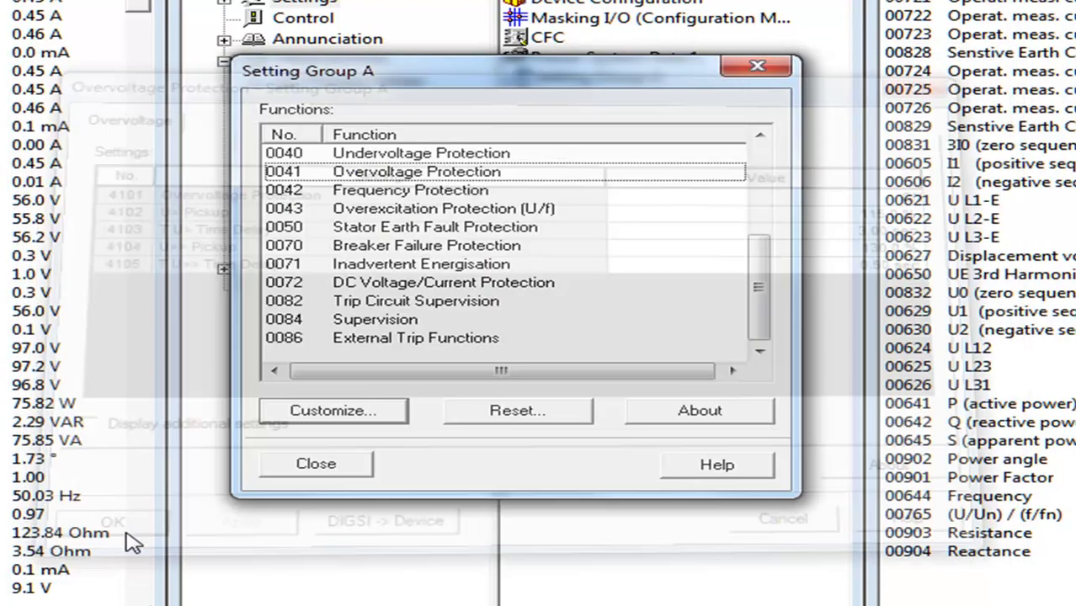
click(320, 471)
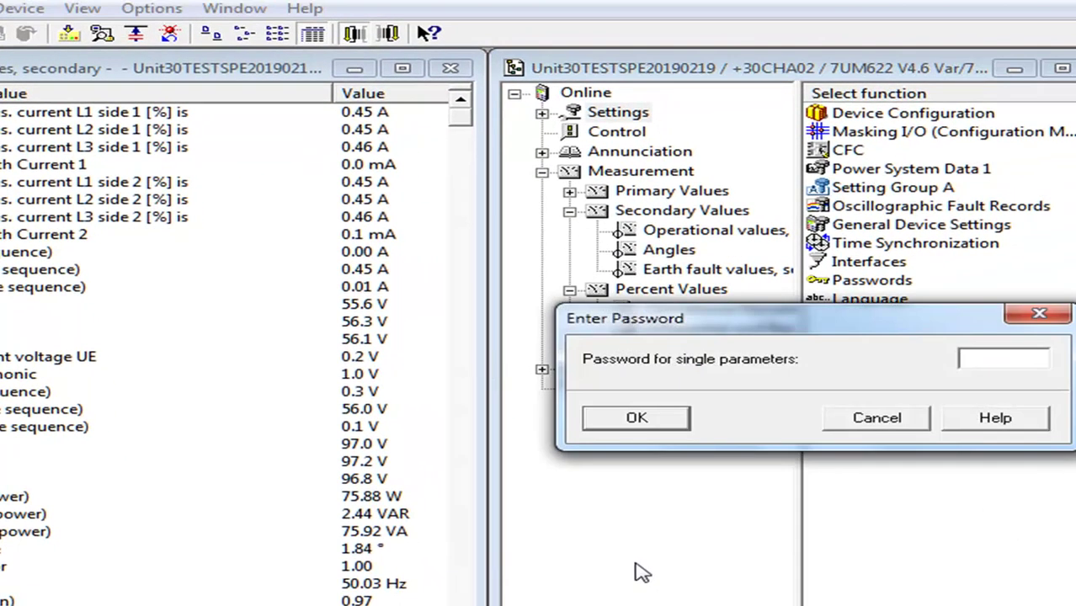
Download the Setting Group A parameters to the relay, entering the single-parameter password
click(877, 419)
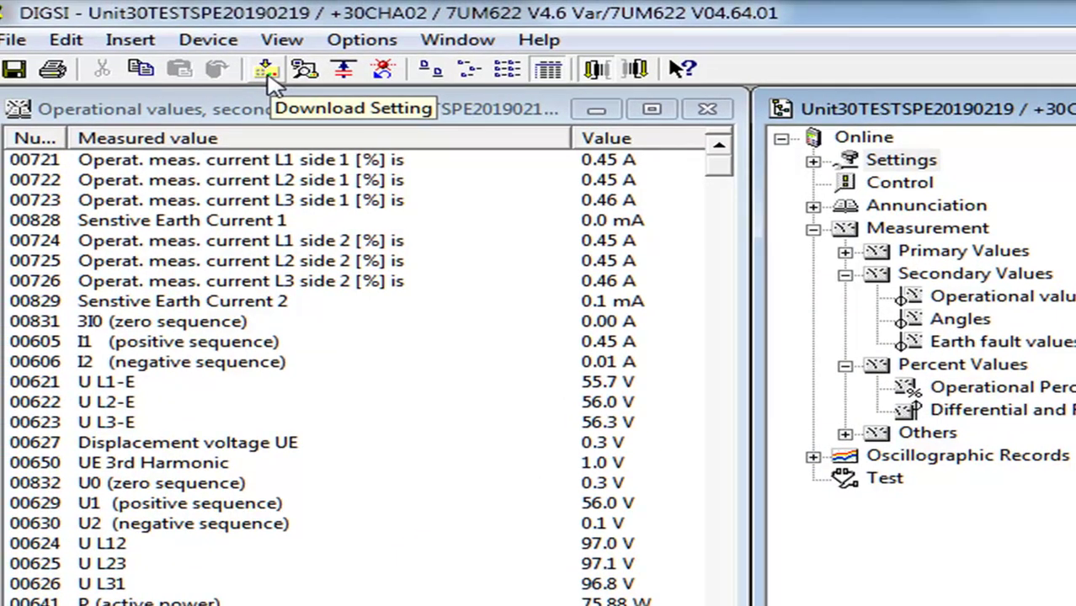
click(268, 73)
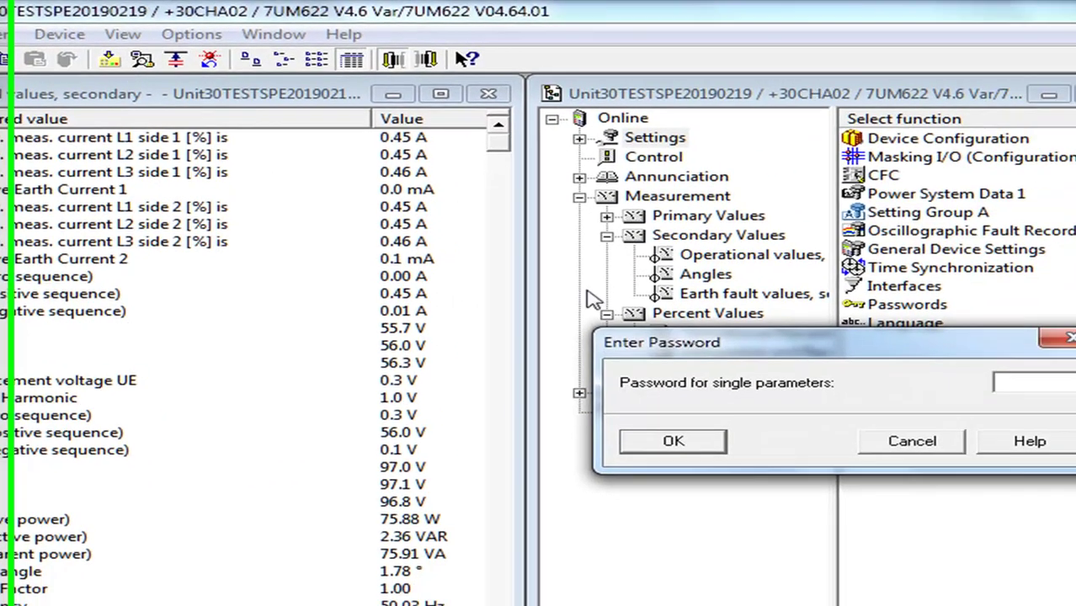
drag(728, 350, 717, 488)
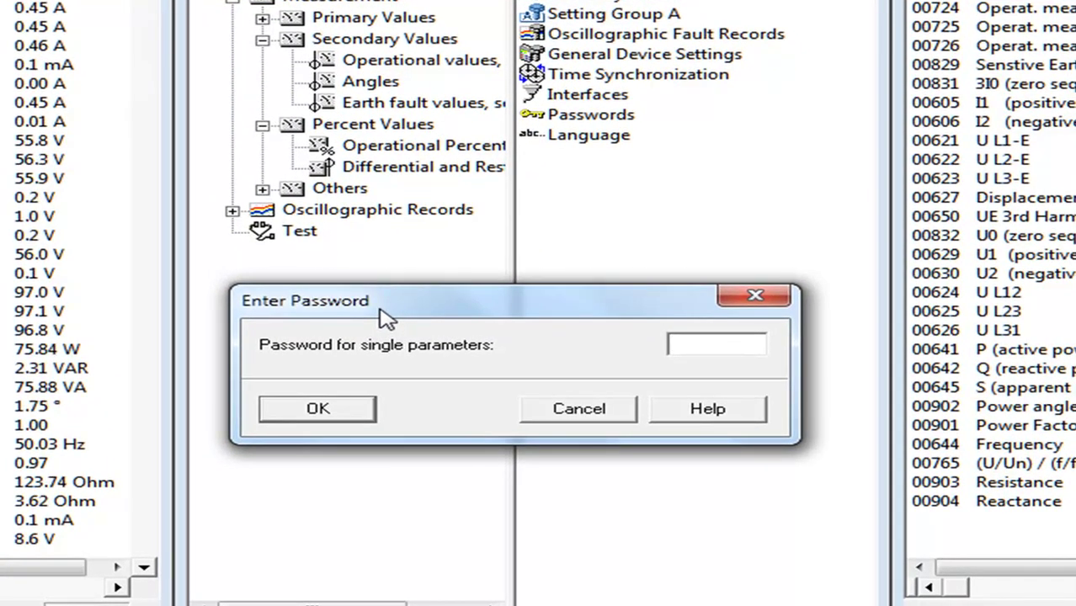
text(000000)
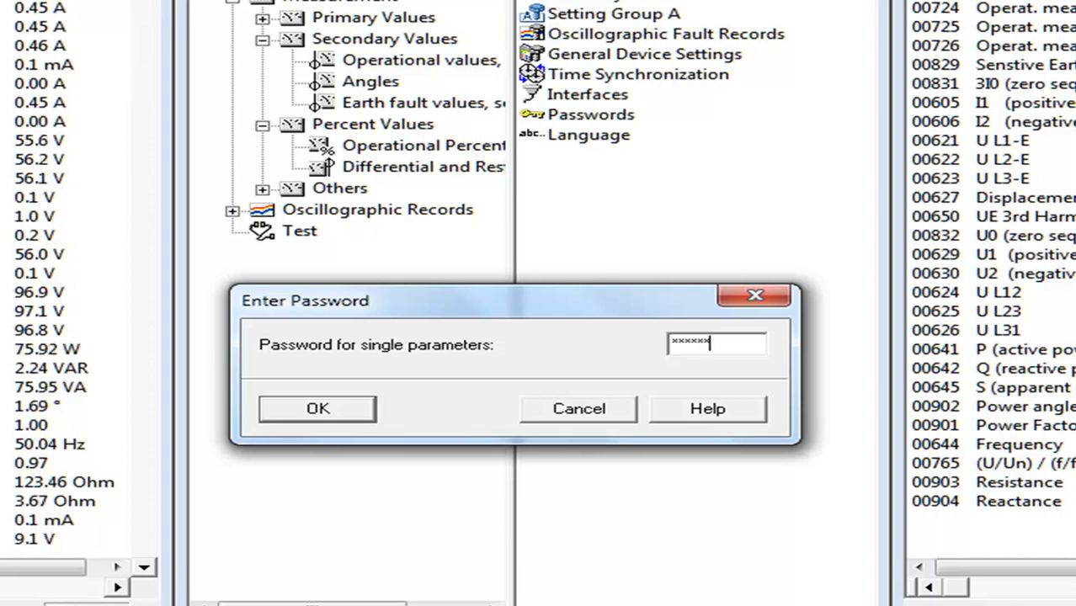
key(Return)
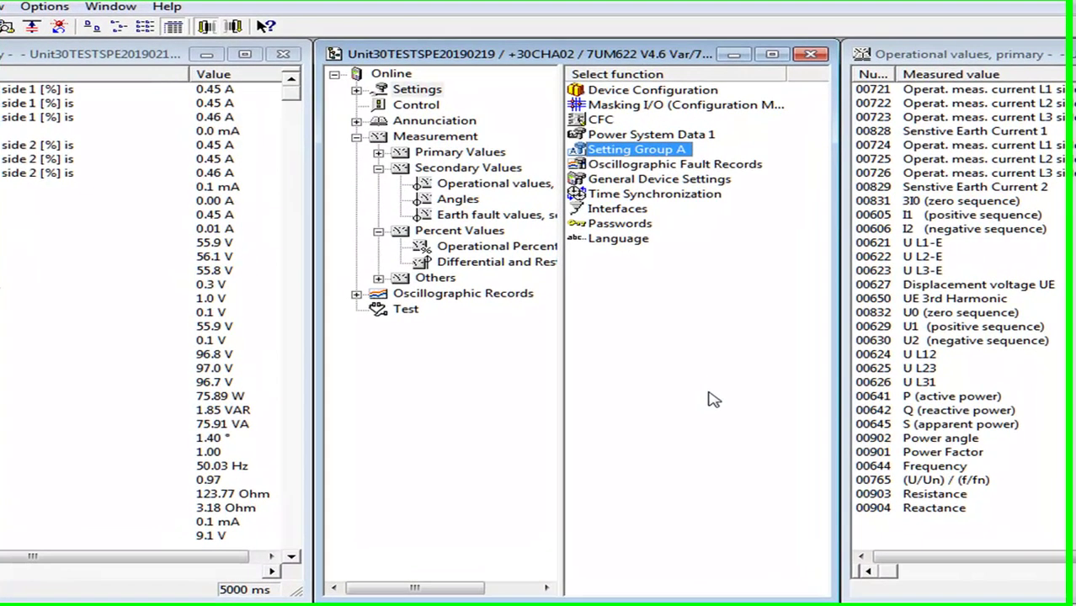
right_click(710, 393)
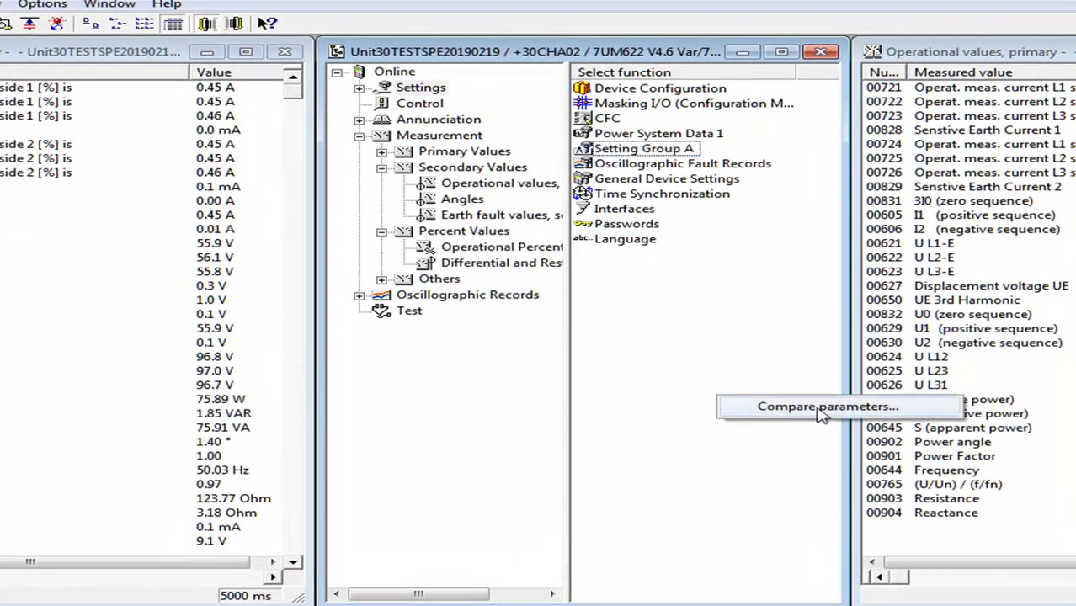
click(821, 409)
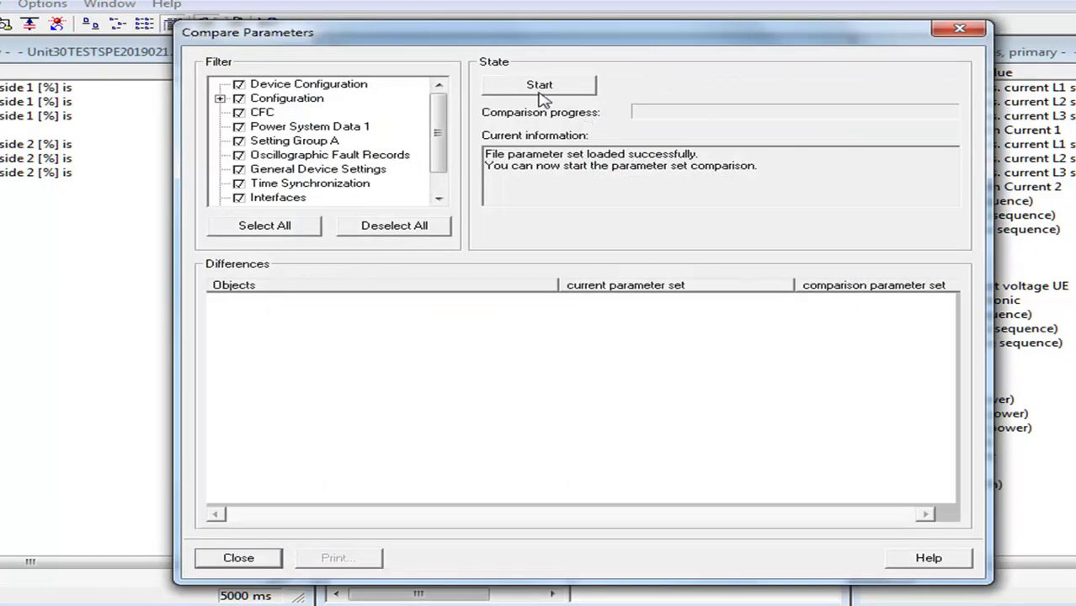
click(540, 89)
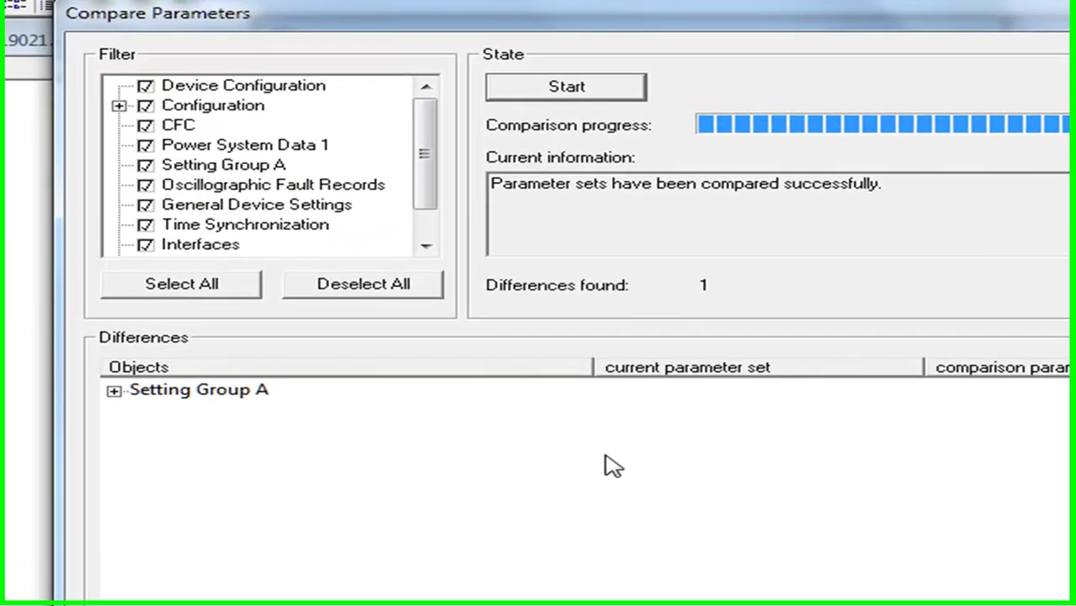
click(198, 319)
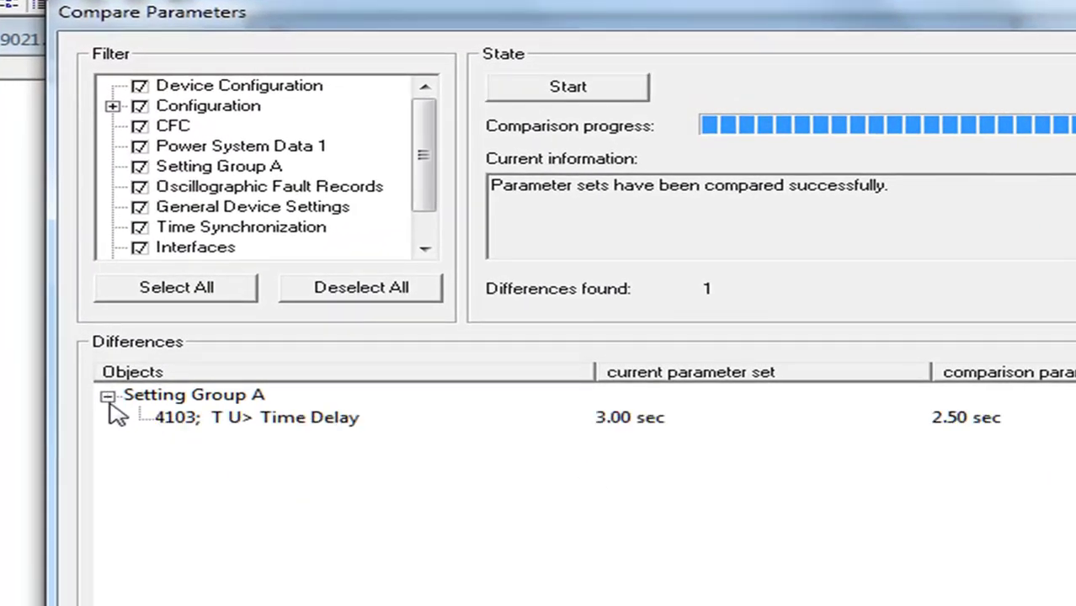
click(263, 426)
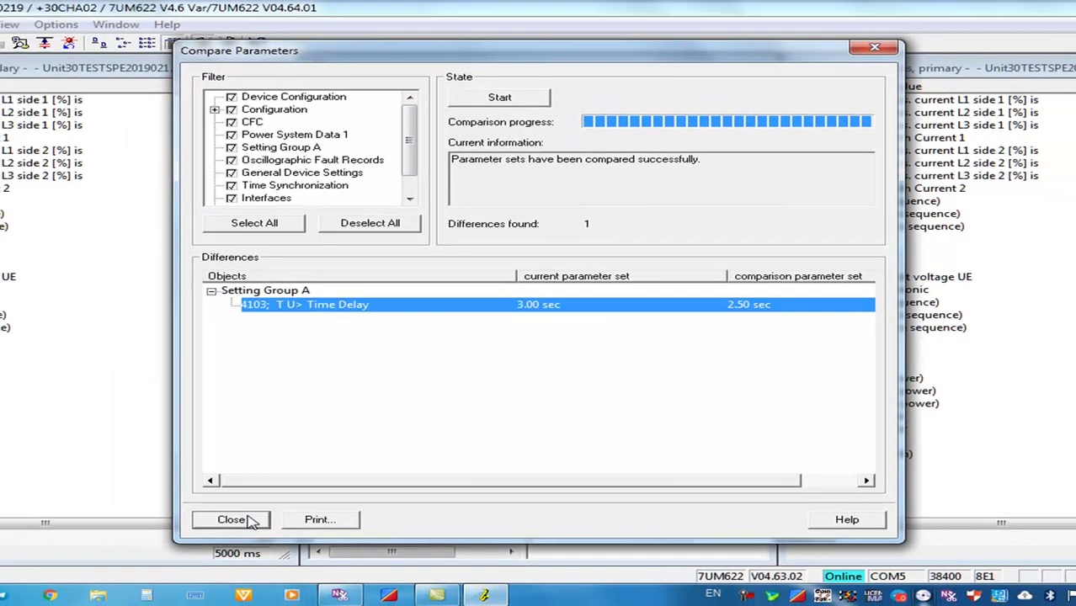
click(232, 520)
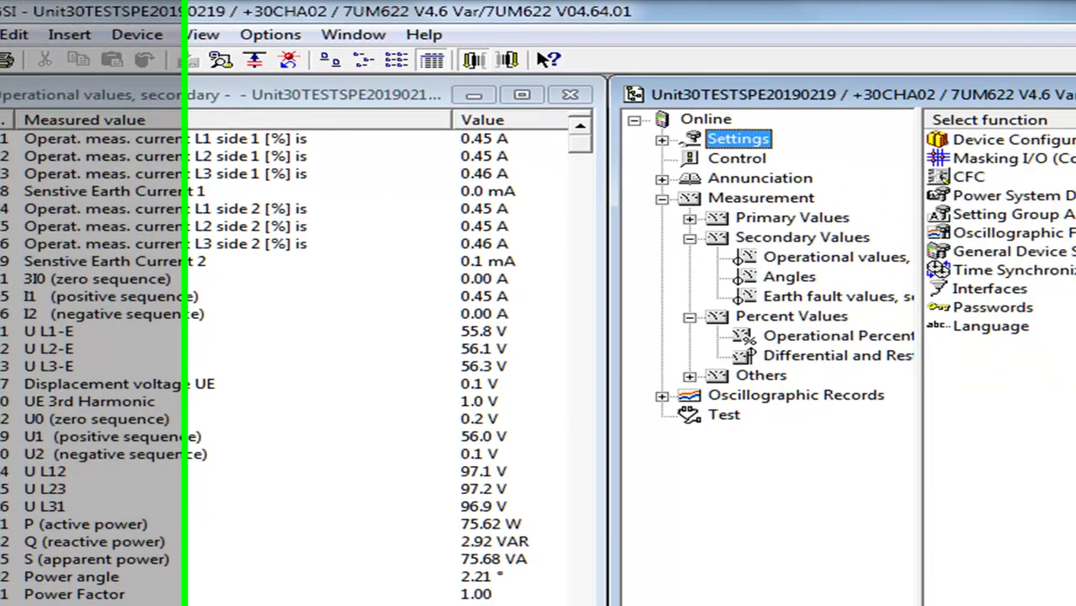
Save the whole project with Ctrl+S, closing the indication report windows that pop up
key(ctrl+s)
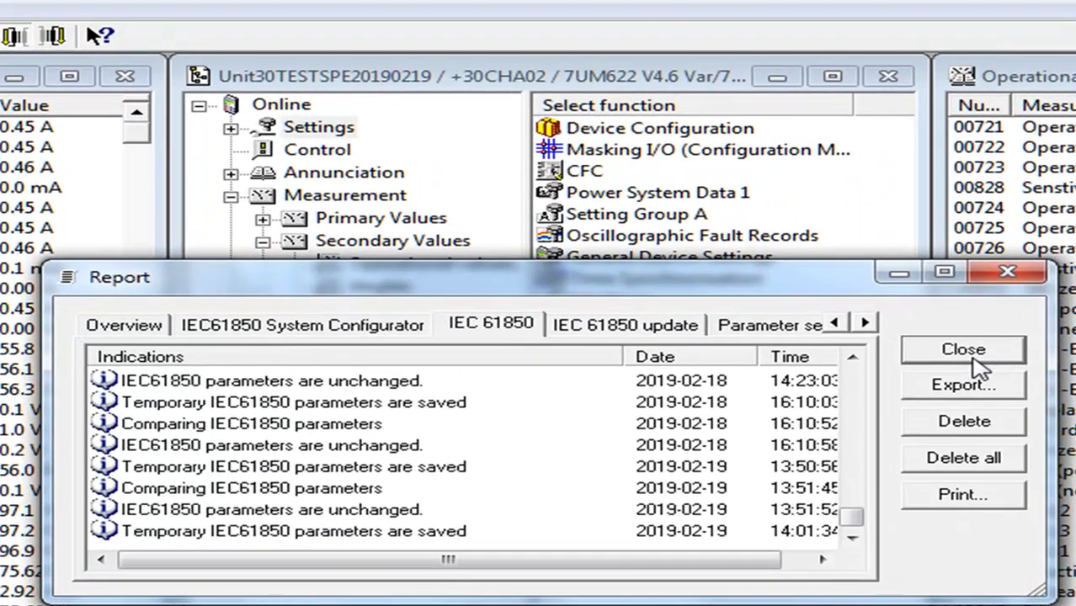
click(964, 351)
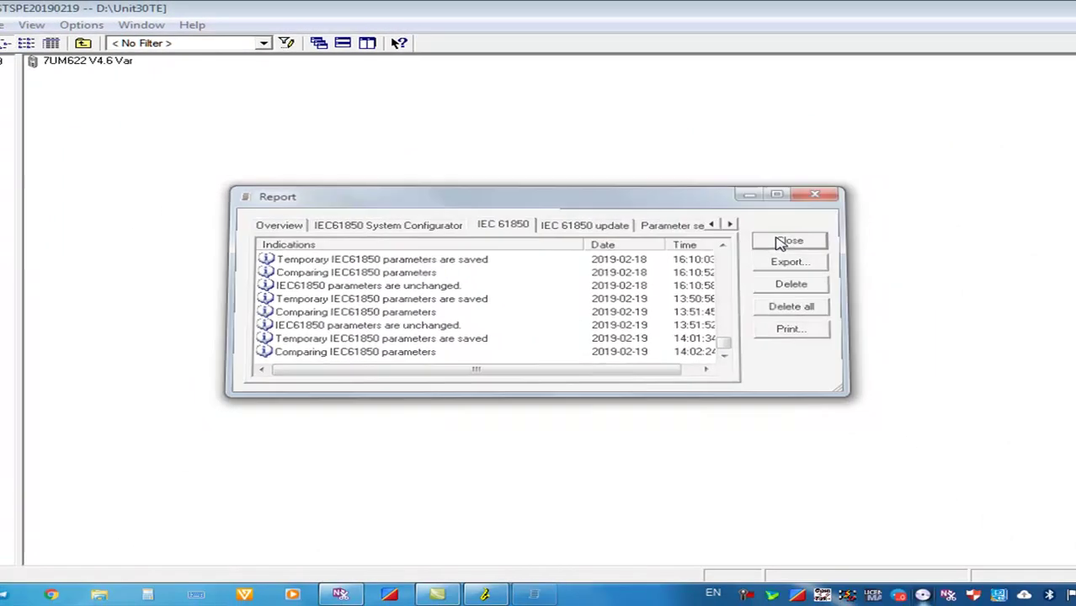
click(979, 350)
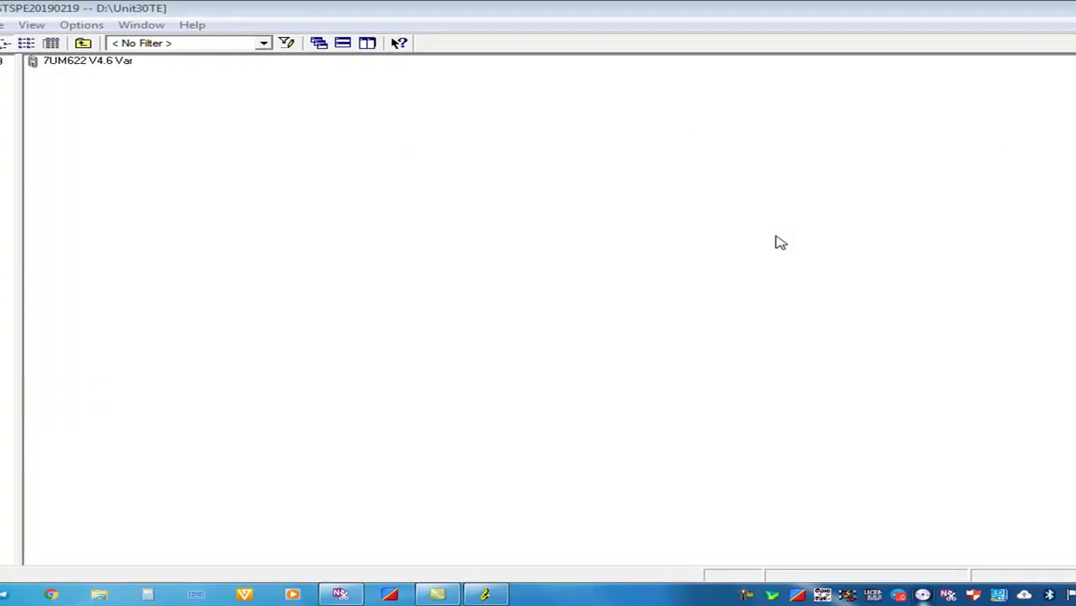
click(496, 596)
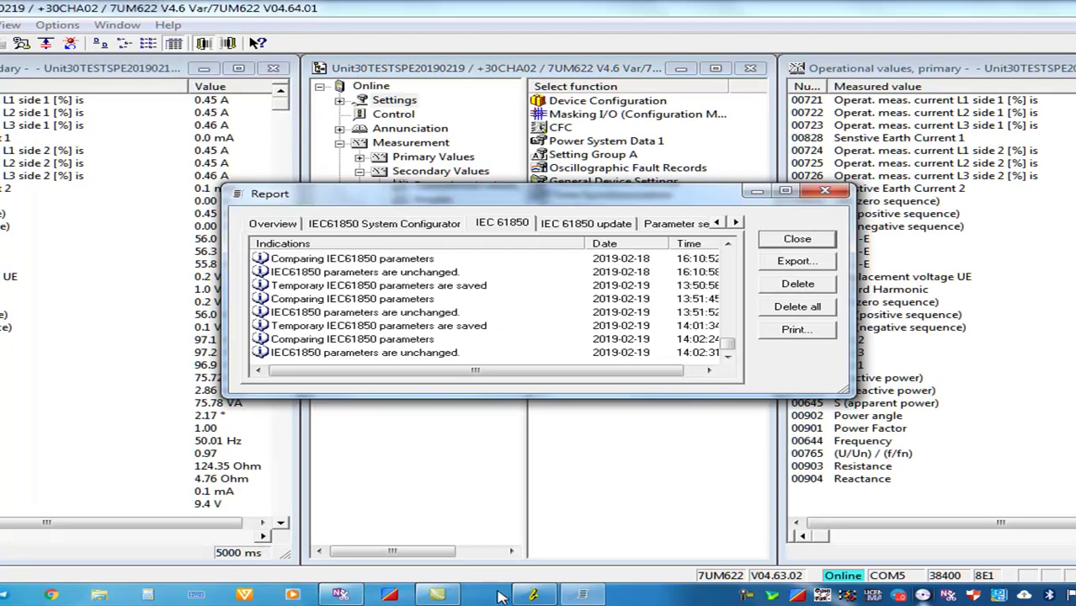
click(796, 241)
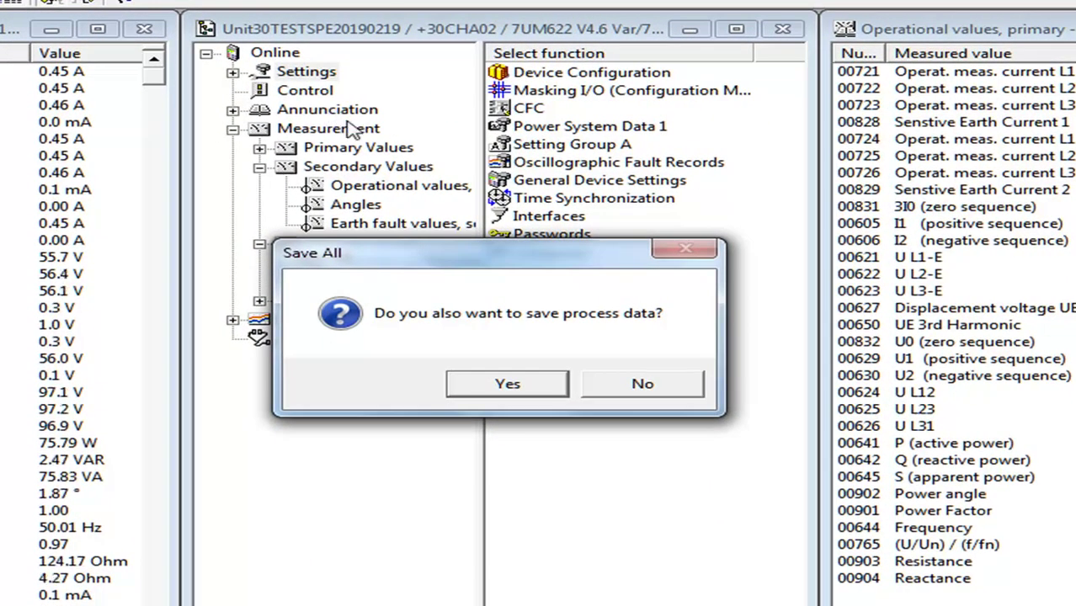
drag(389, 253, 497, 351)
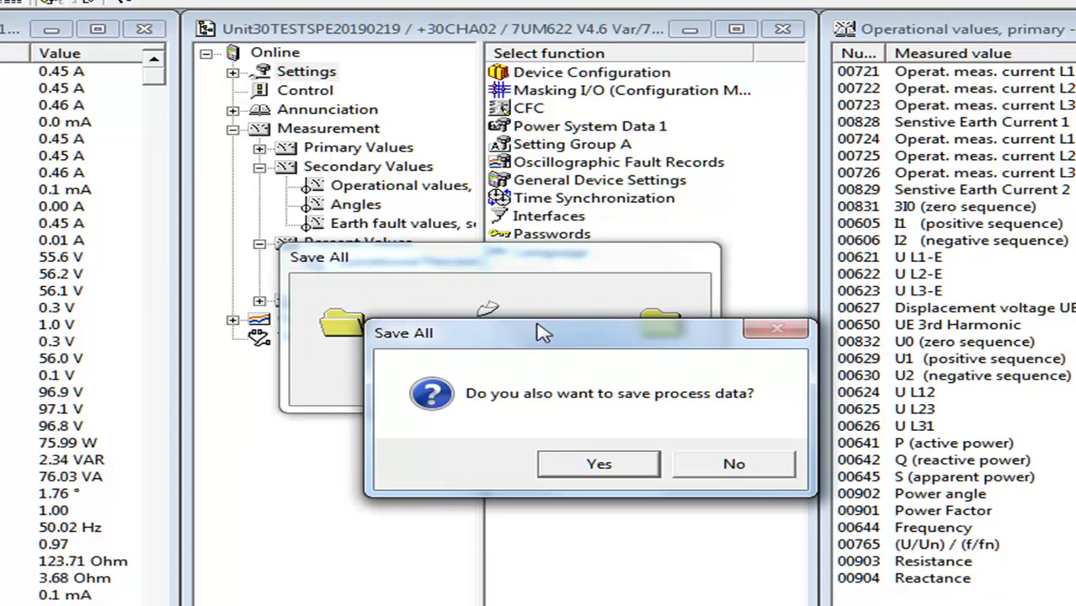
drag(543, 326, 403, 210)
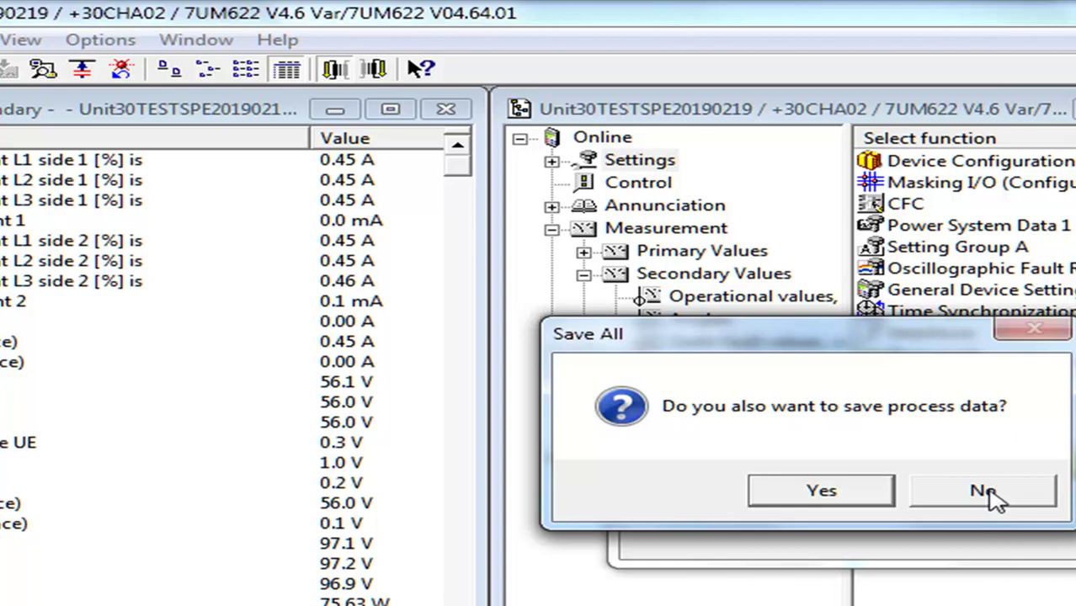
Decline saving process data, then reopen Setting Group A's list of protection functions
click(985, 494)
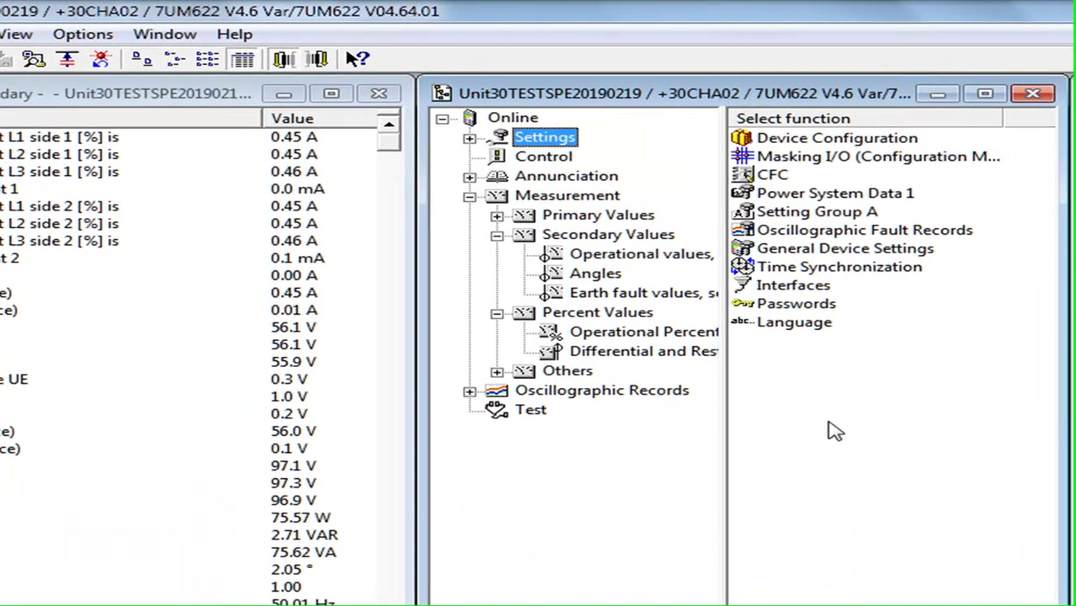
click(829, 217)
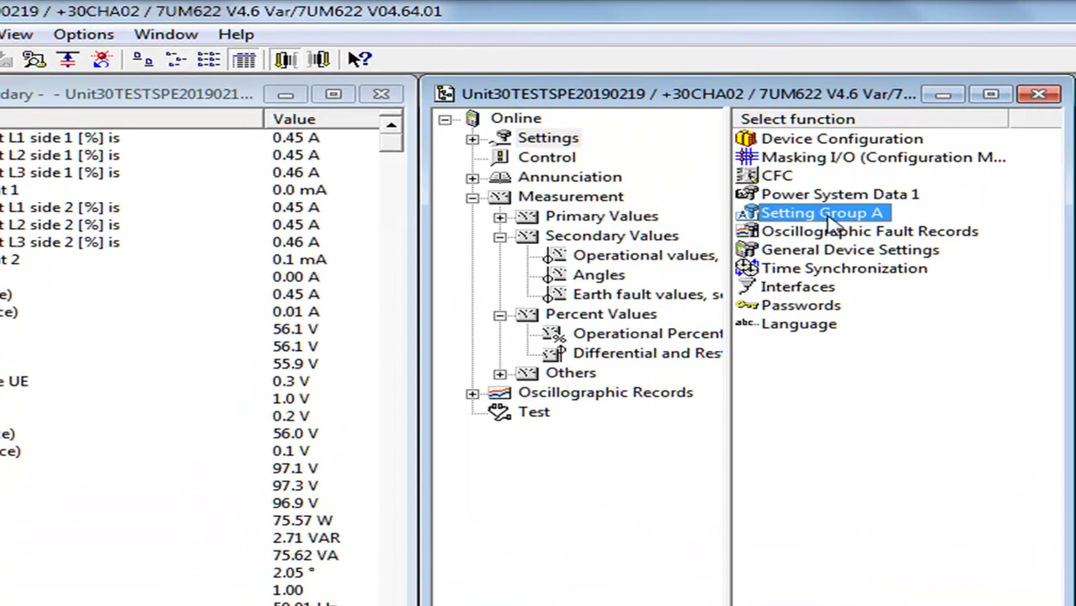
double_click(829, 218)
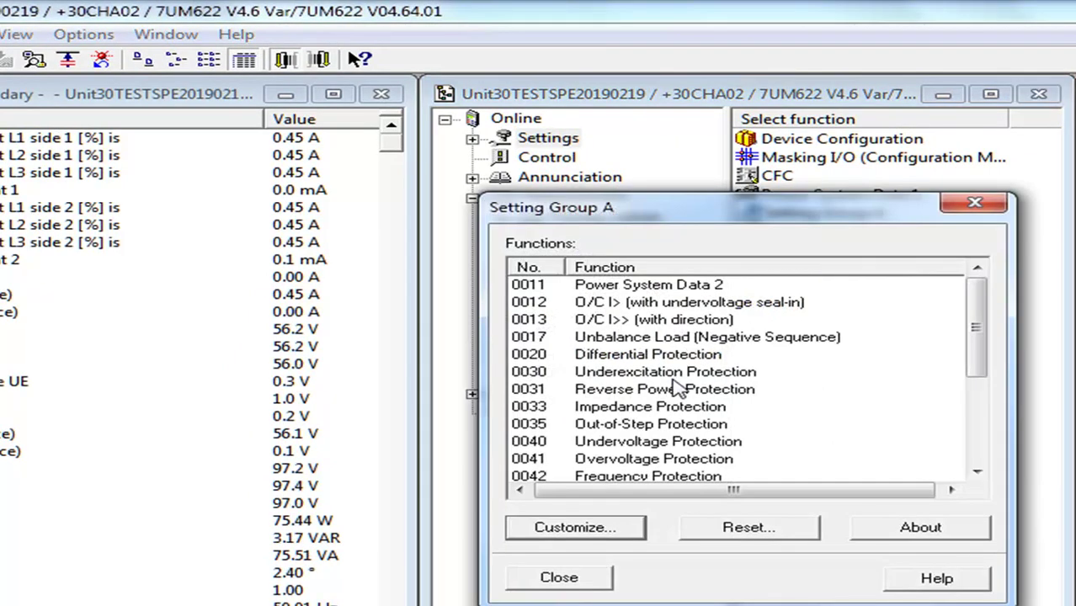
click(983, 455)
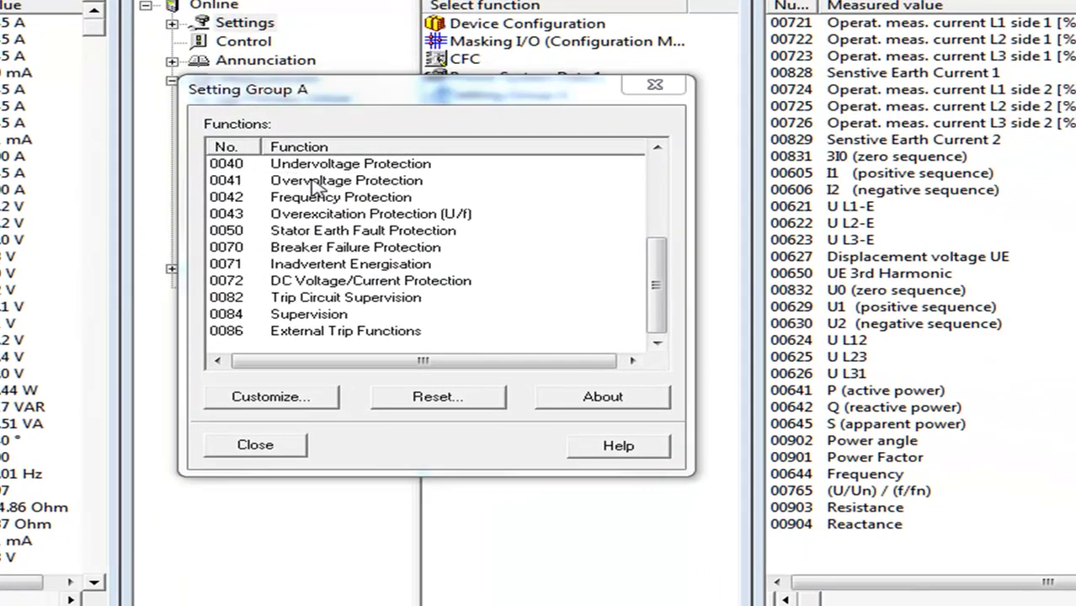
Set Overvoltage Protection's 4103 T U> Time Delay to 2.50 sec and apply it
double_click(396, 218)
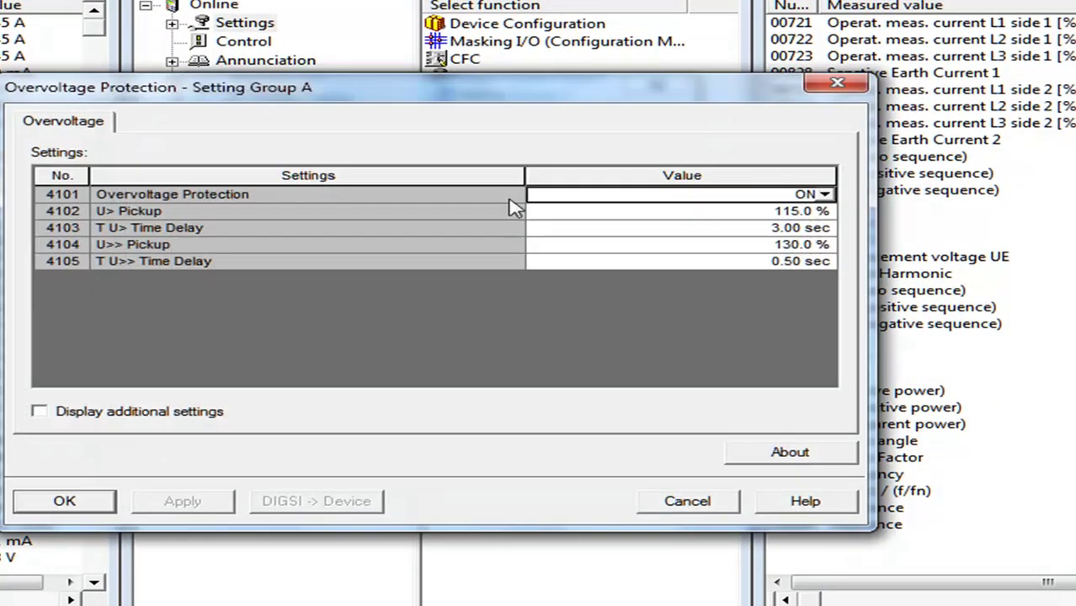
click(721, 228)
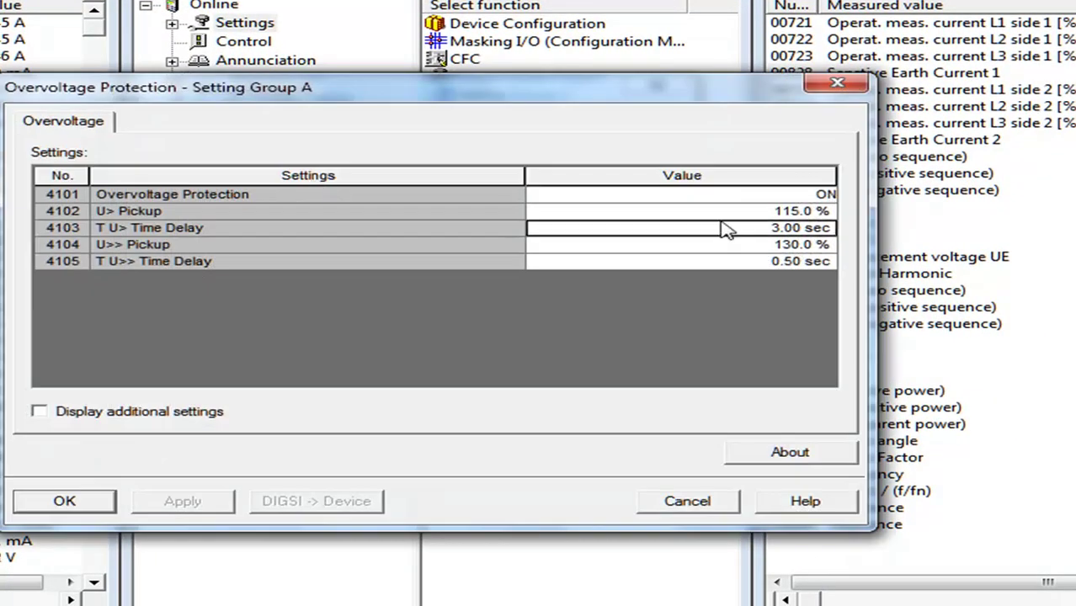
text(2.5)
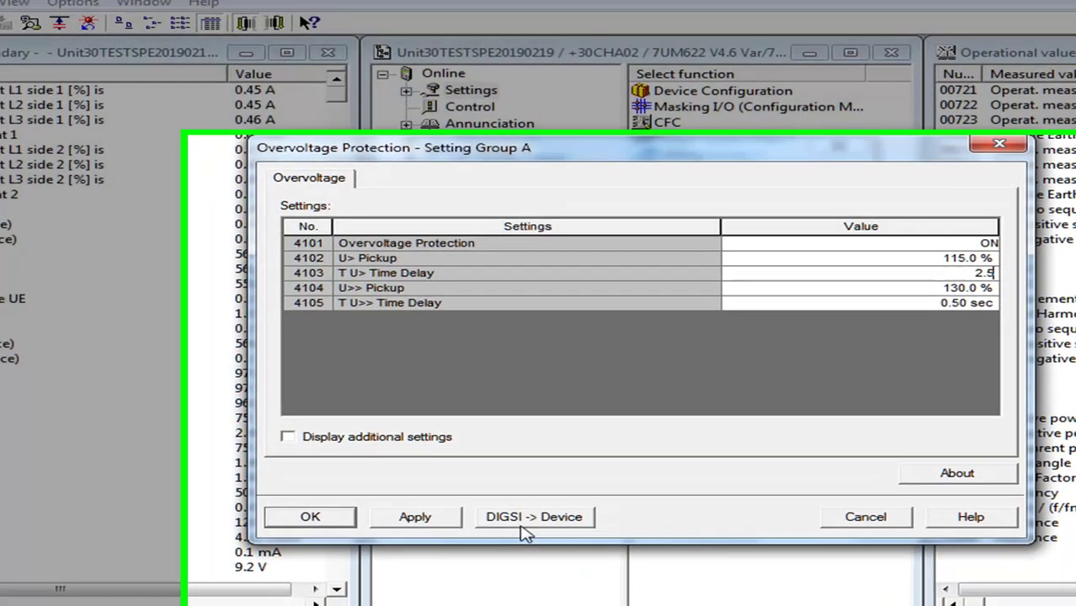
click(540, 533)
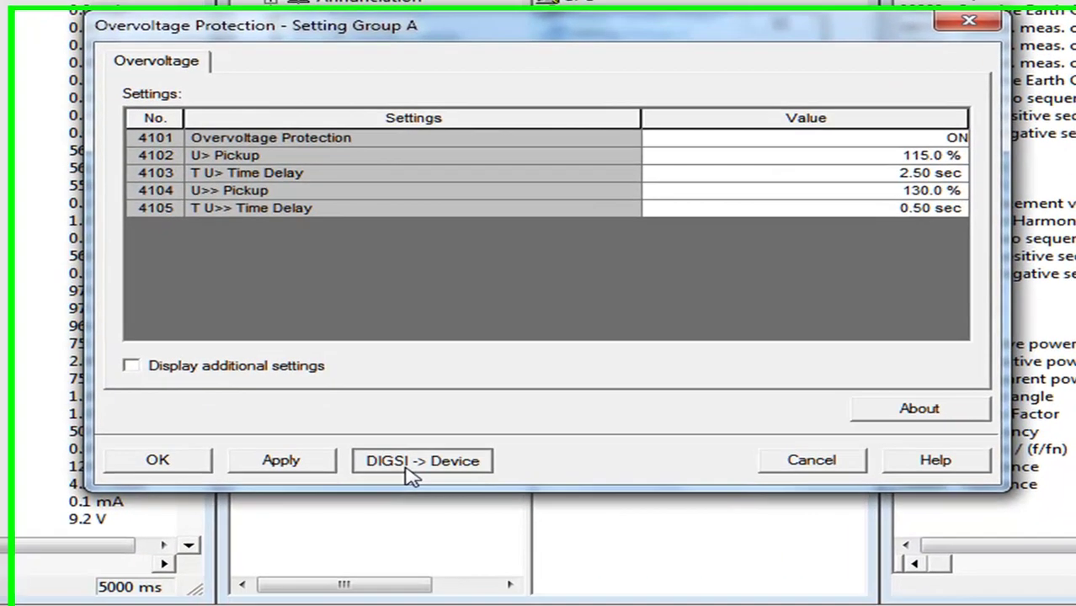
Transmit the settings to the relay with the device password, then close Overvoltage and Setting Group A
click(408, 469)
text(00)
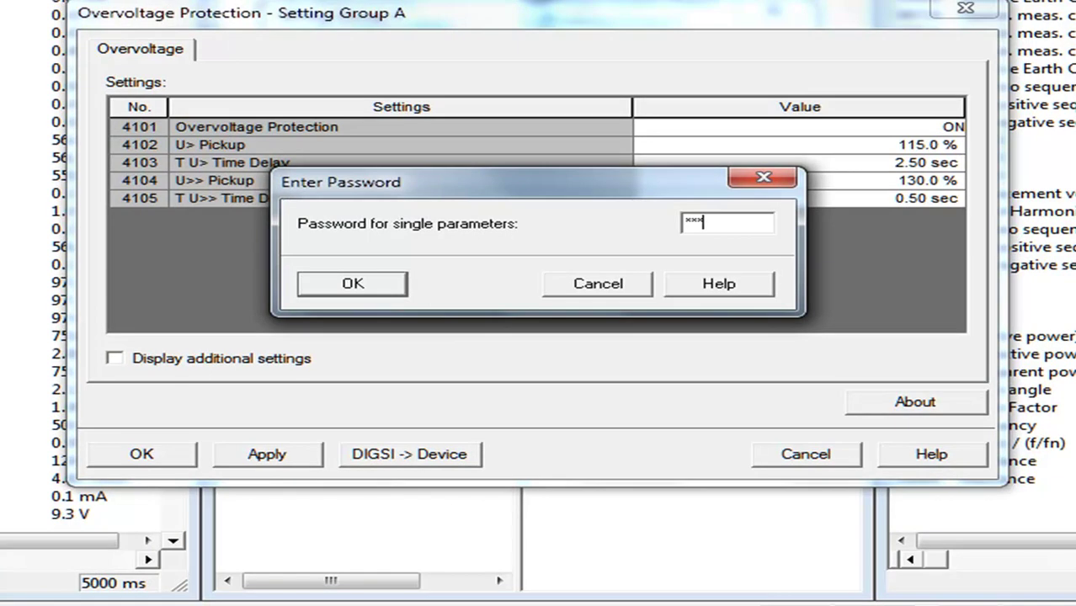
text(0000)
key(Return)
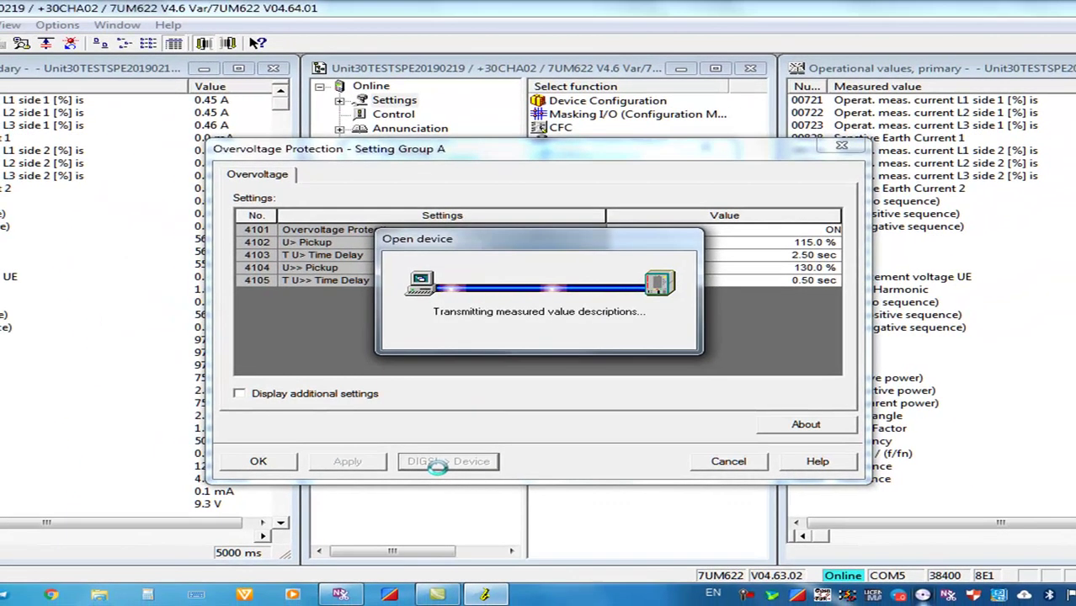
click(284, 465)
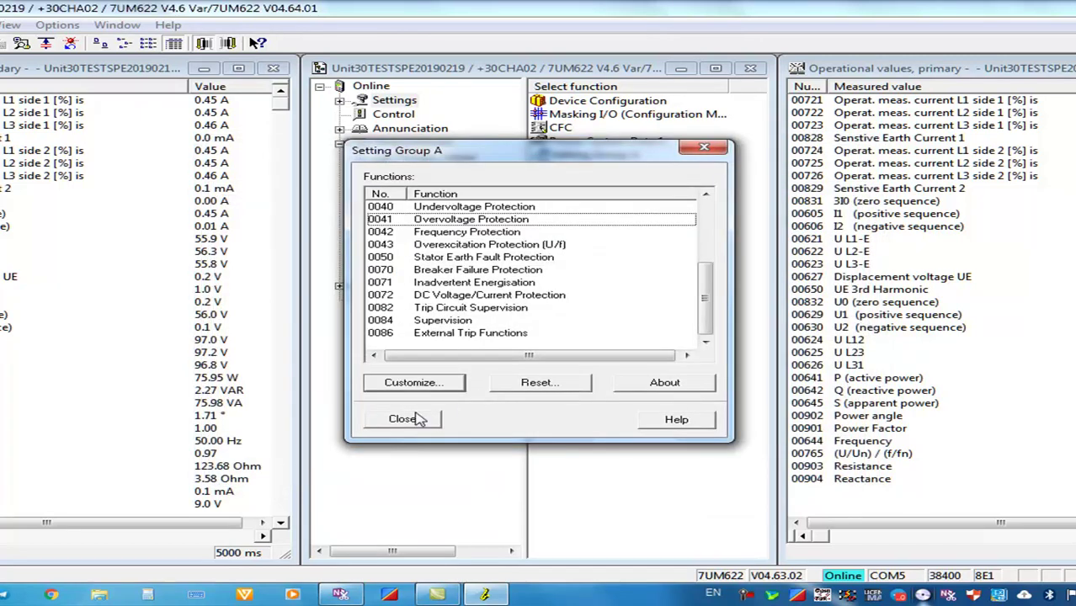
click(402, 418)
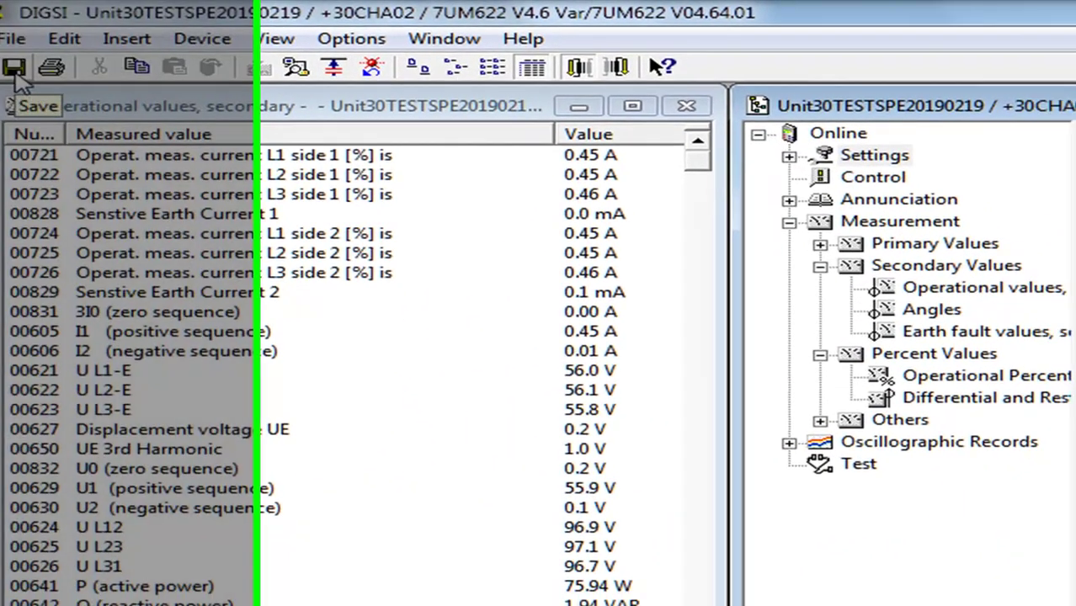
Save the device settings from the toolbar, dismissing the IEC 61850 reports and declining process data
click(15, 70)
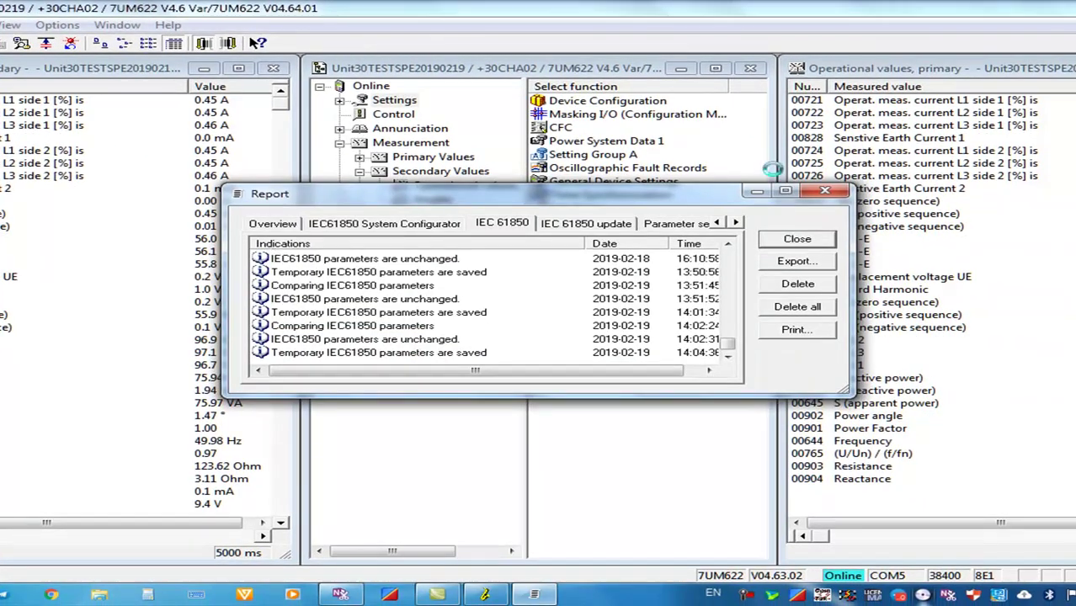
click(821, 239)
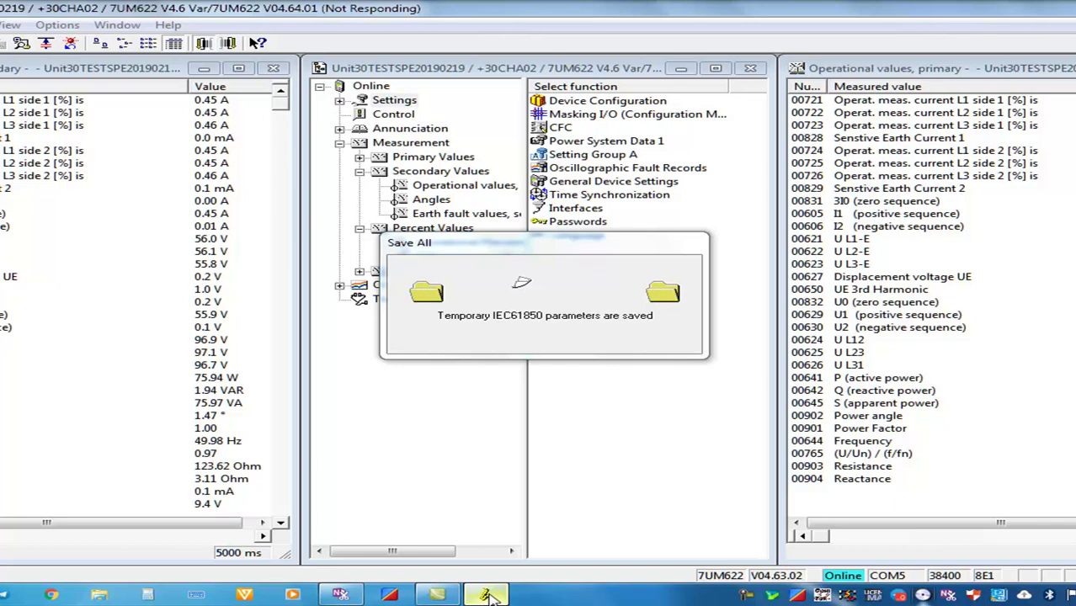
click(488, 595)
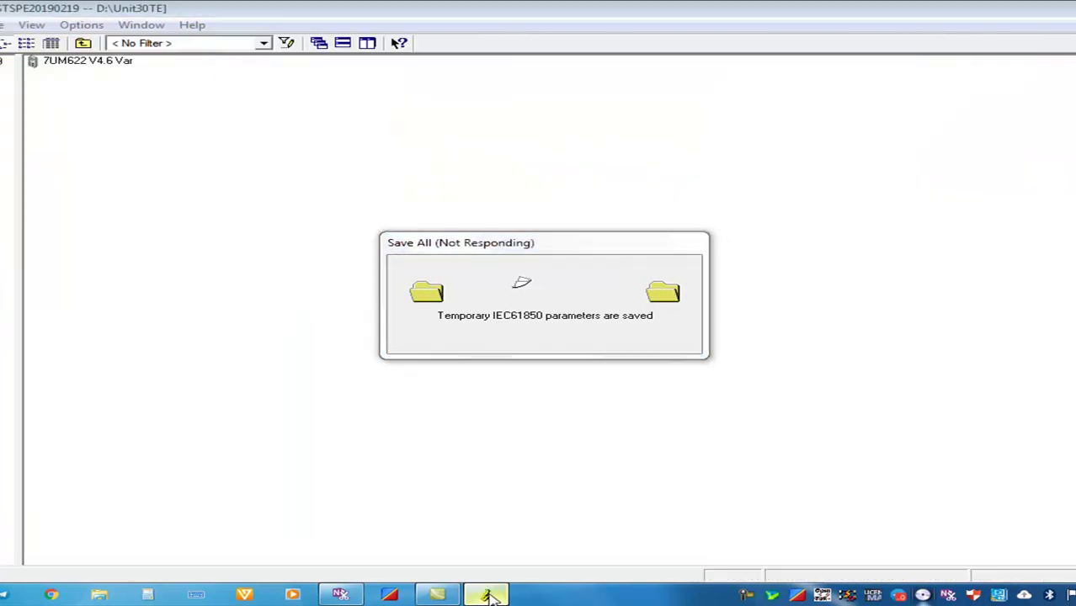
click(488, 595)
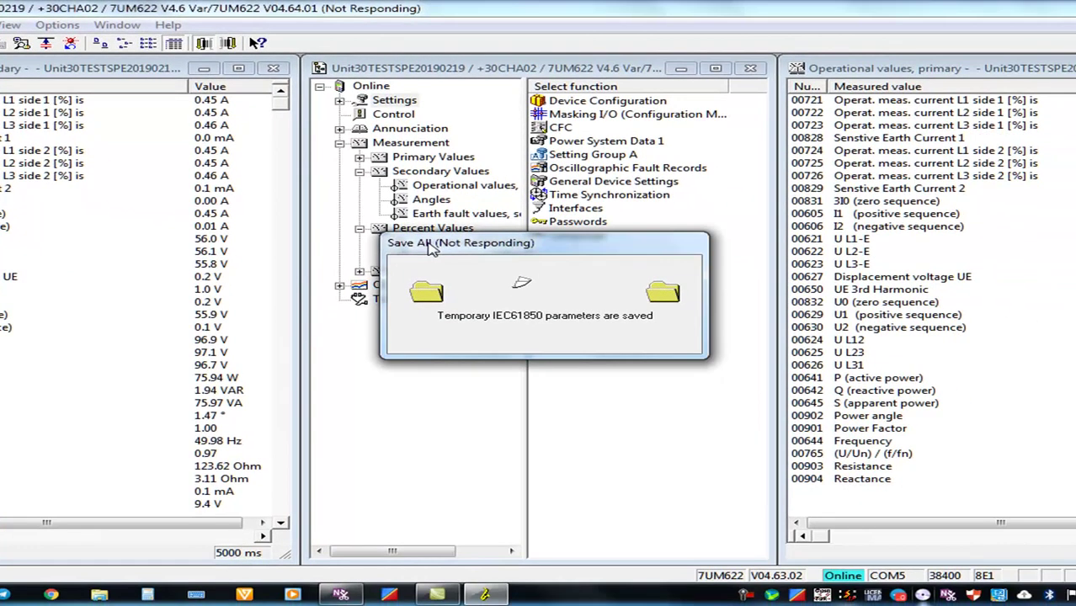
key(alt+Tab)
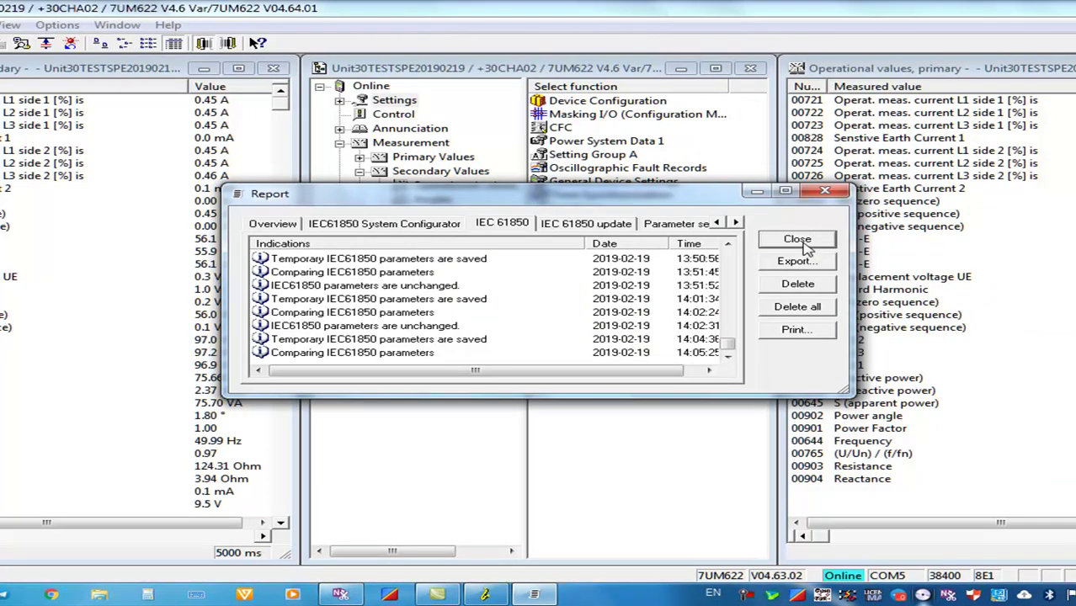
click(799, 240)
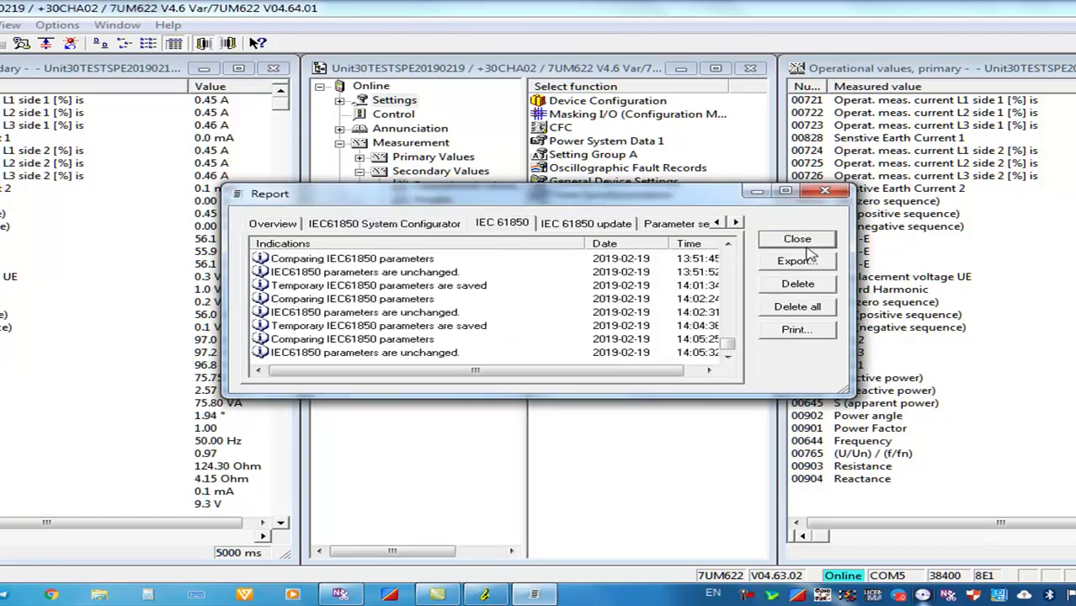
click(813, 241)
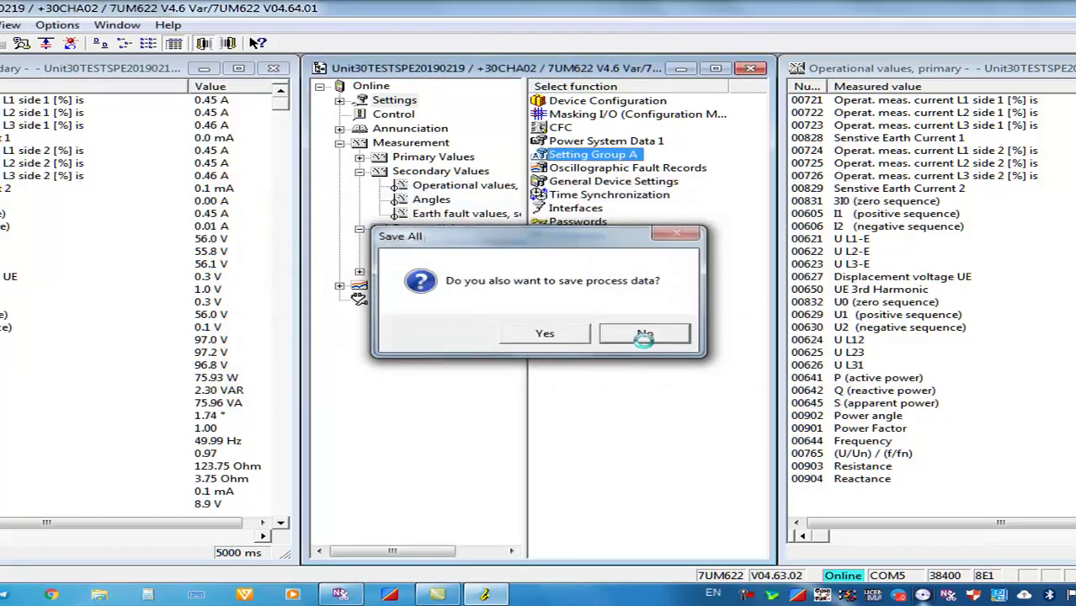
click(633, 333)
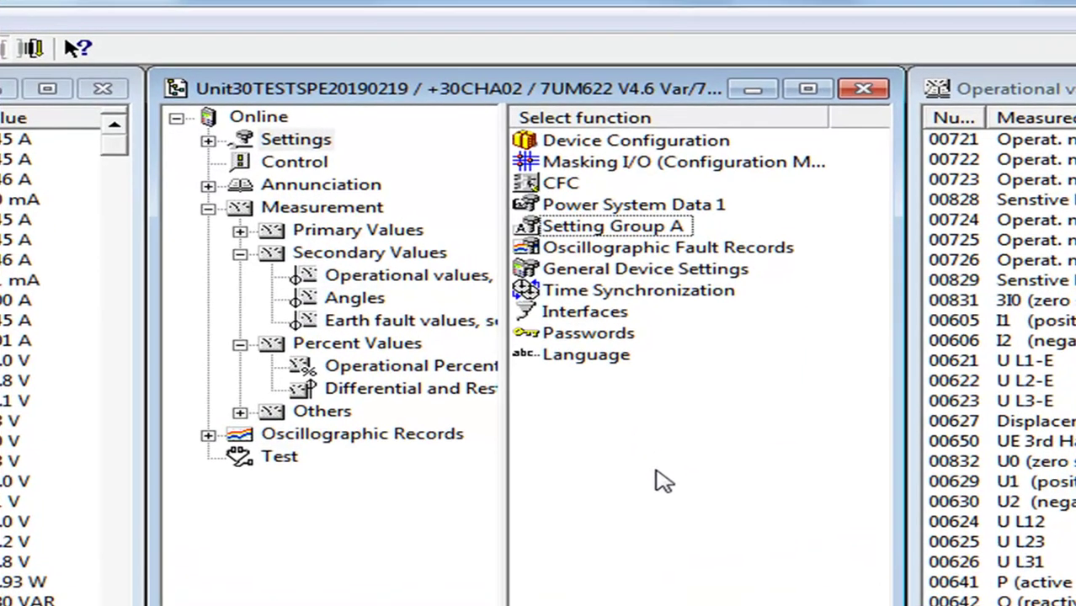
Collapse the device tree, list Settings, and review then close the Functional Scope showing Overvoltage enabled
click(206, 209)
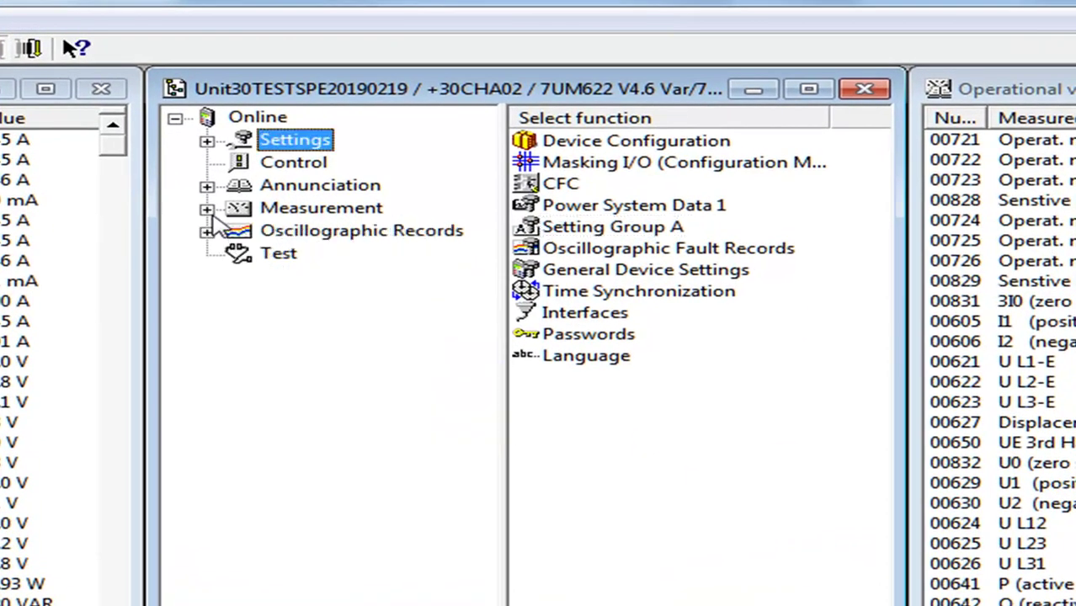
click(174, 118)
click(515, 140)
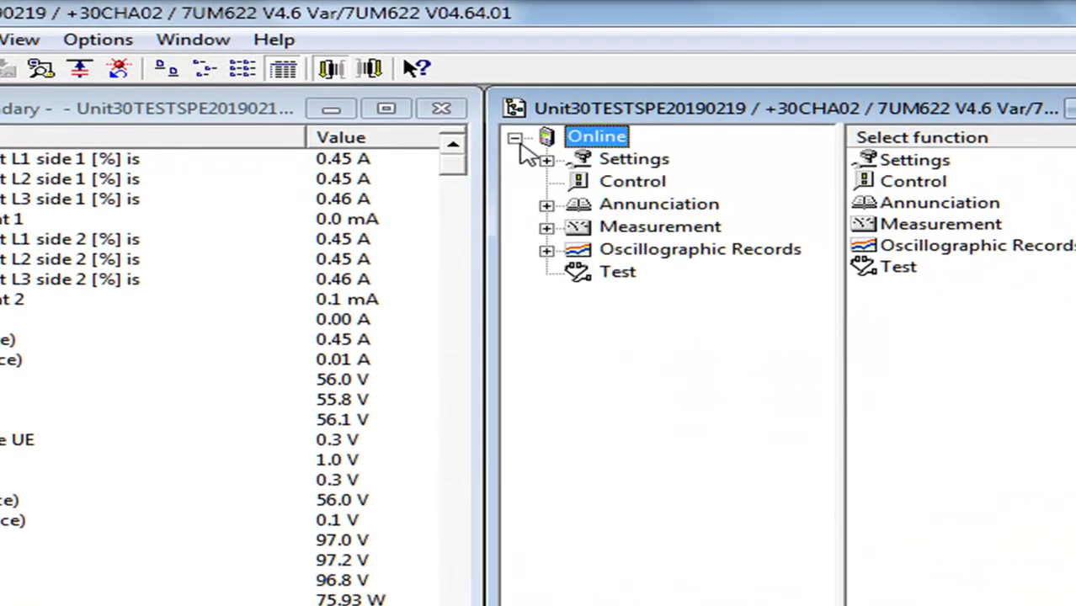
click(605, 160)
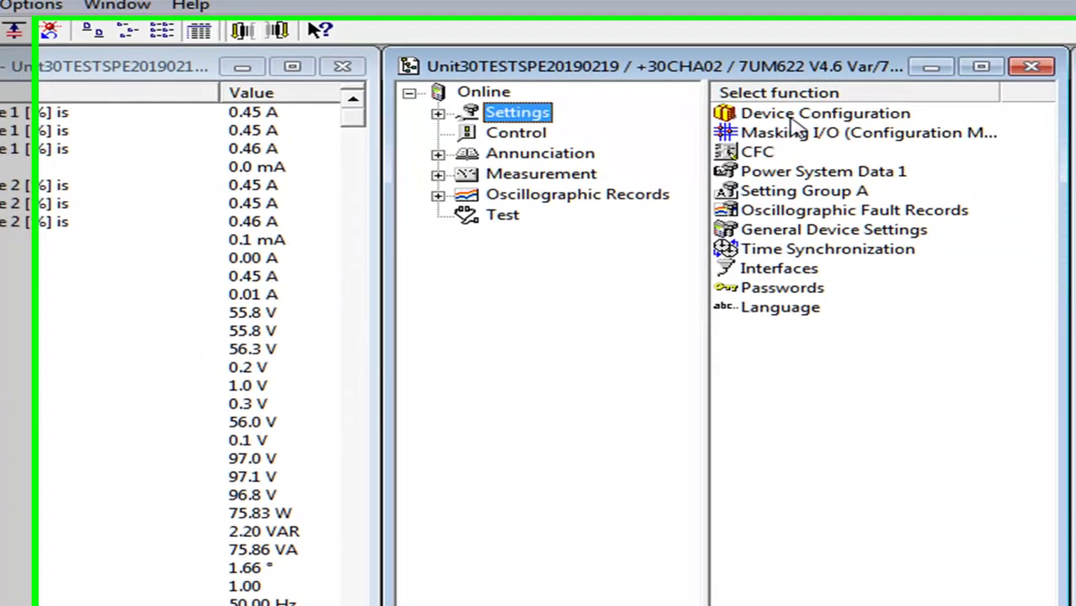
double_click(793, 120)
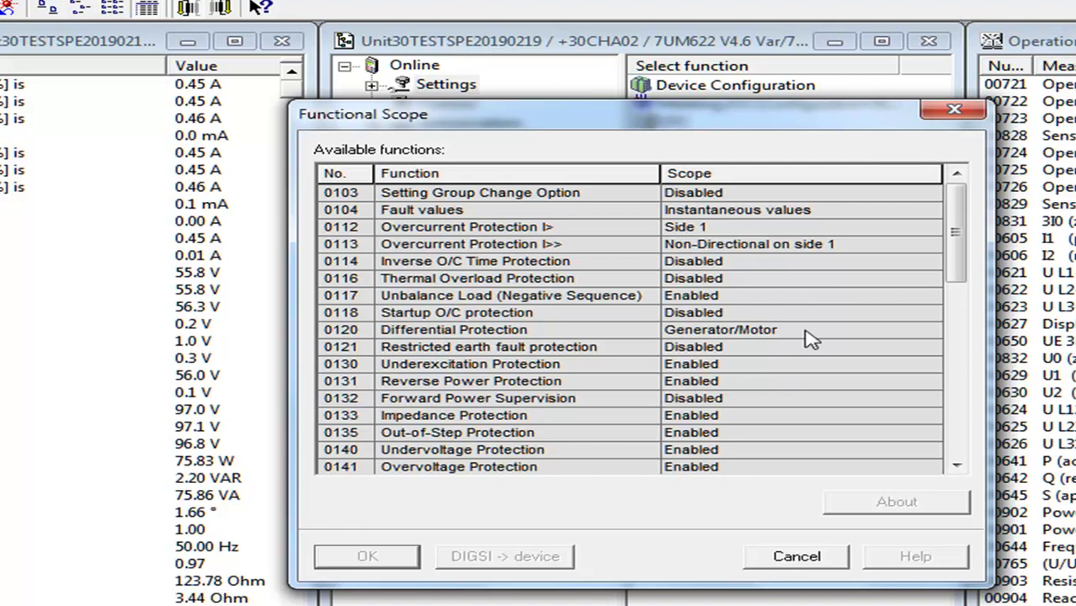
click(945, 113)
click(779, 113)
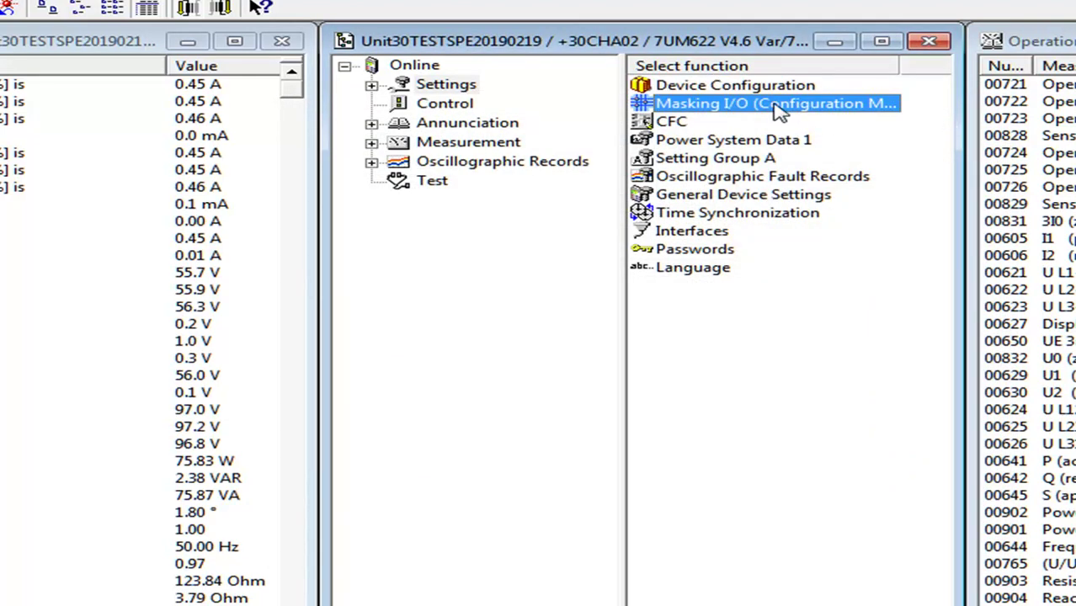
Open the Masking I/O matrix maximized, collapsing the frequency, energisation, DC and trip-circuit groups
double_click(705, 118)
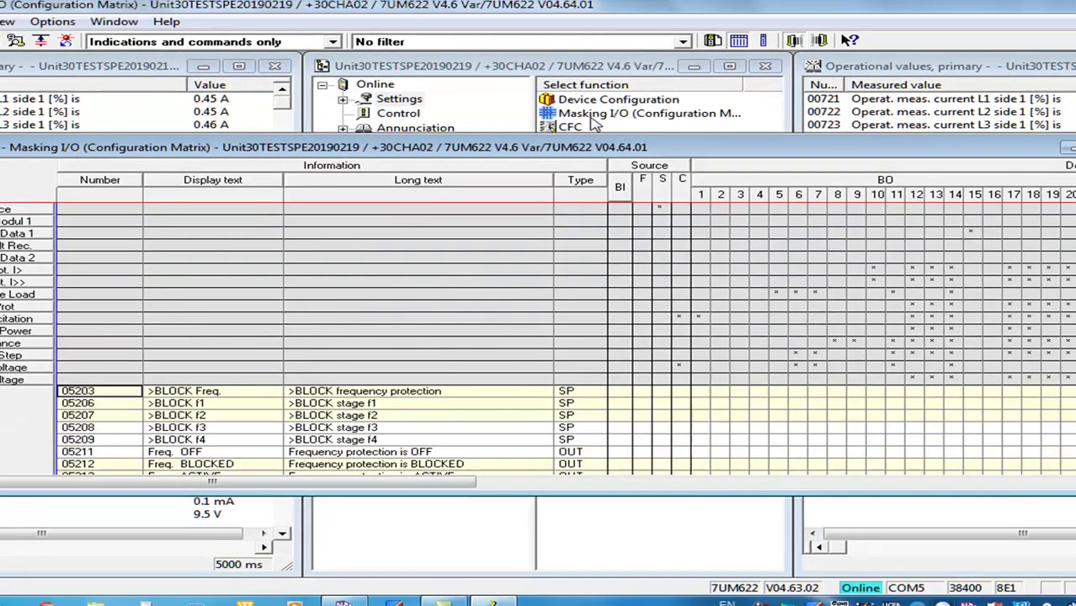
click(21, 427)
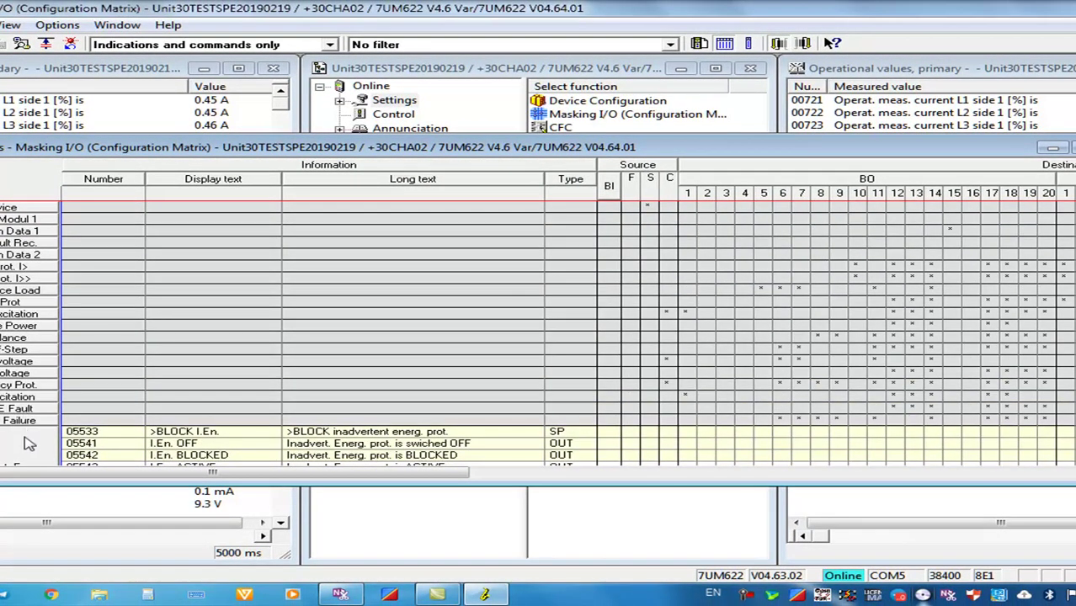
click(25, 438)
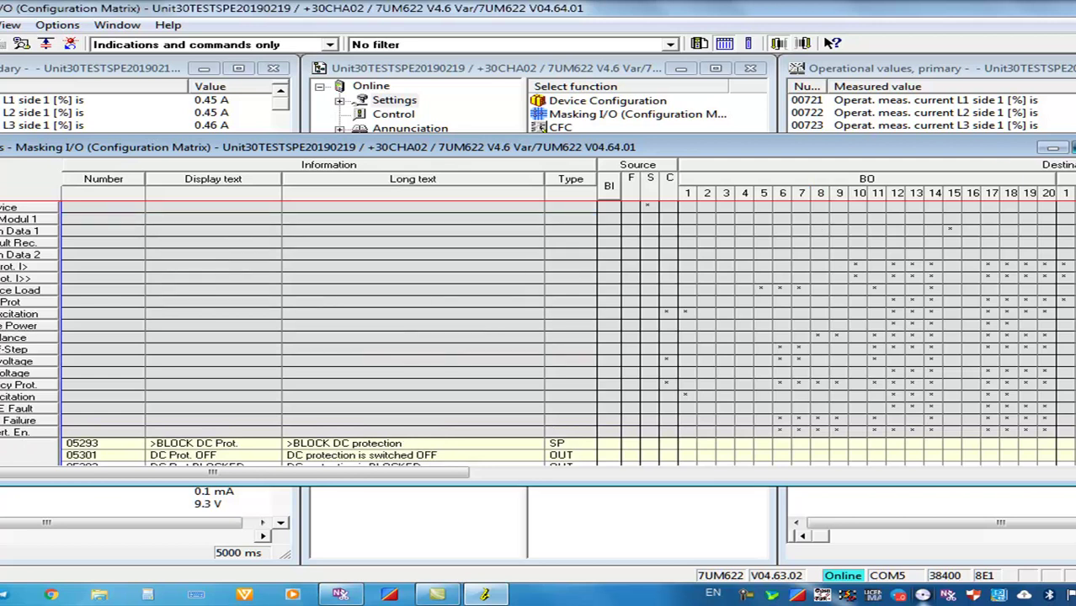
double_click(147, 146)
click(12, 362)
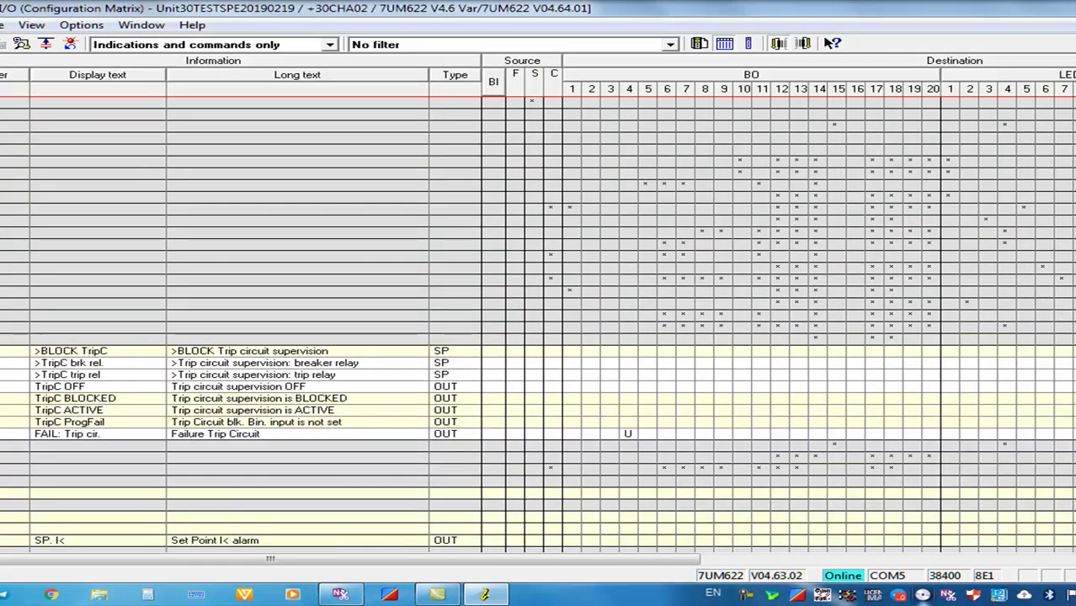
click(13, 405)
drag(12, 337, 606, 101)
Filter the matrix to 'Configured to BI, BO, or LED' and inspect binary output 17's routing
click(637, 49)
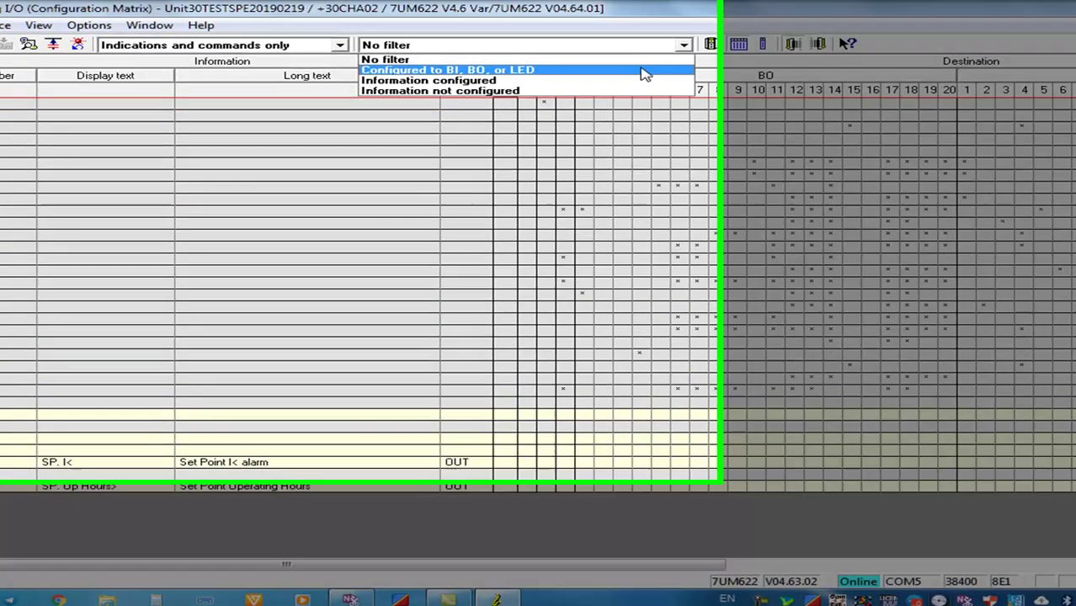
click(632, 69)
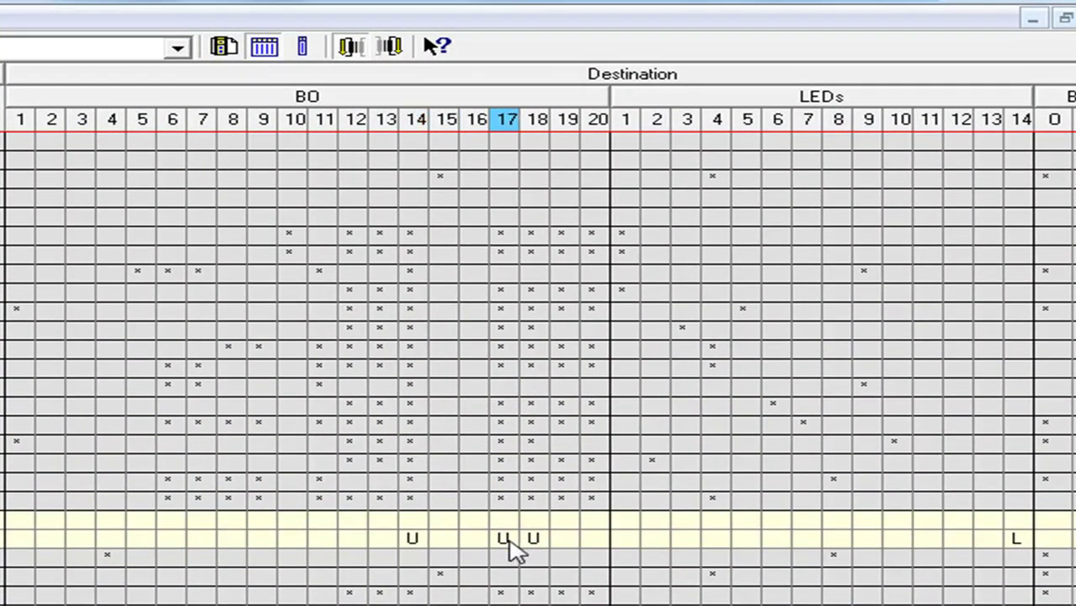
click(1016, 543)
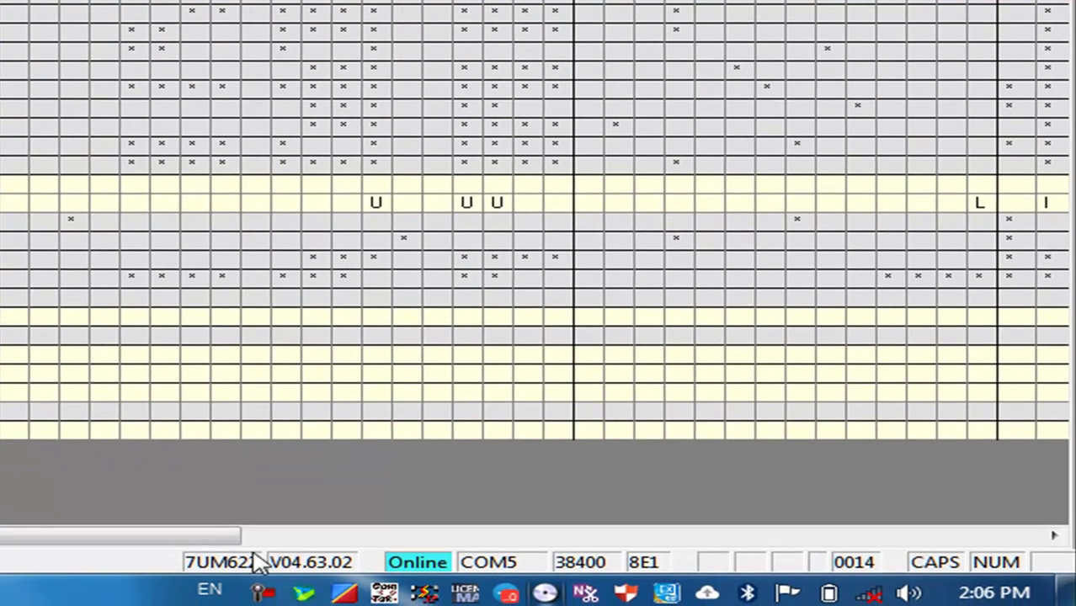
drag(228, 551, 1052, 539)
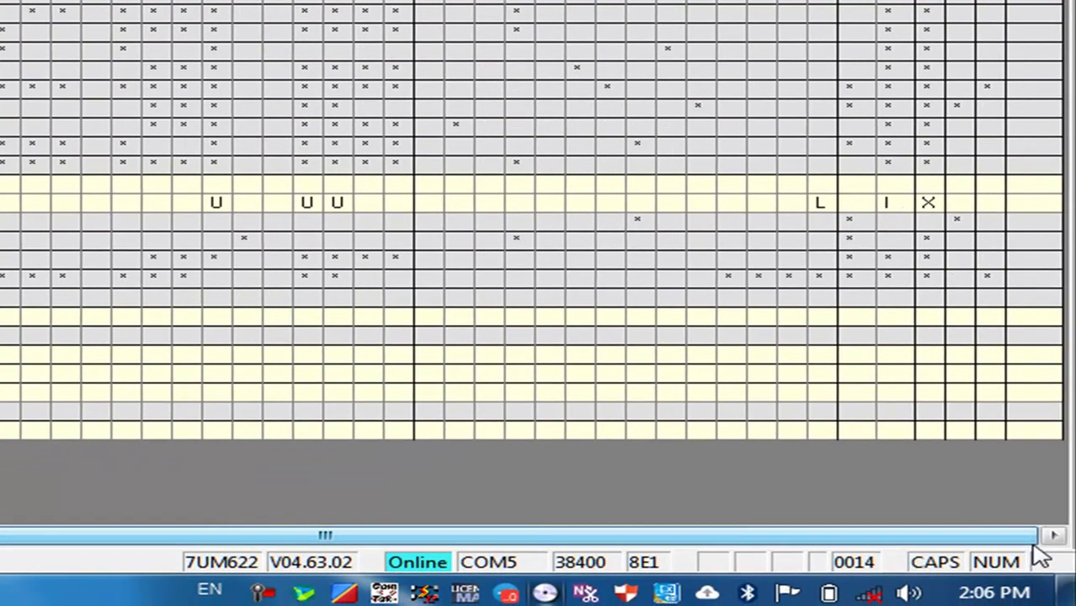
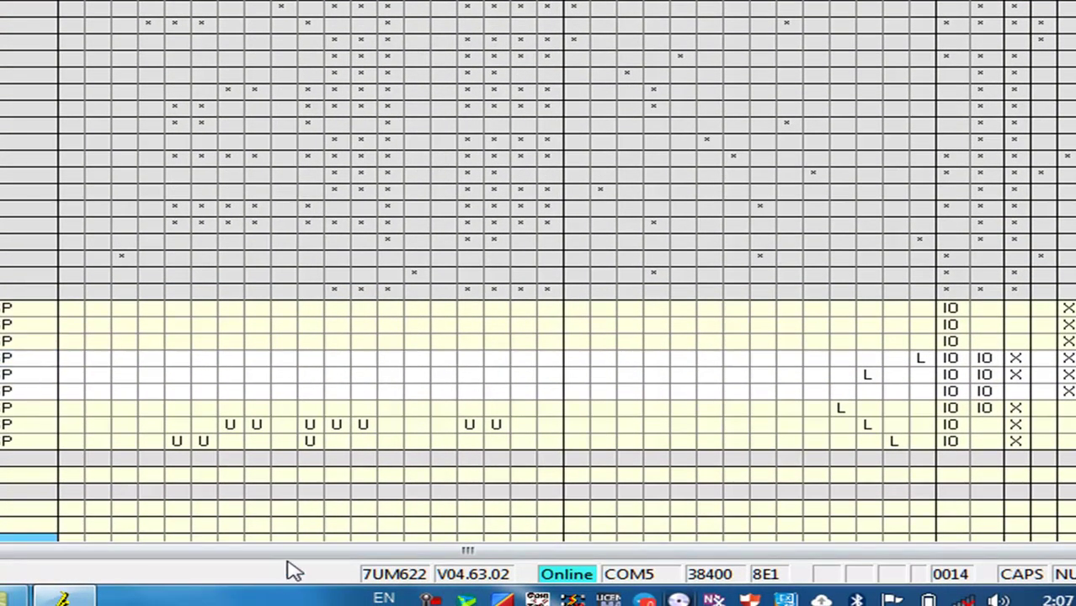
Scroll the masking matrix fully left so the Couplages Ext signal names and texts show again
drag(271, 555, 48, 553)
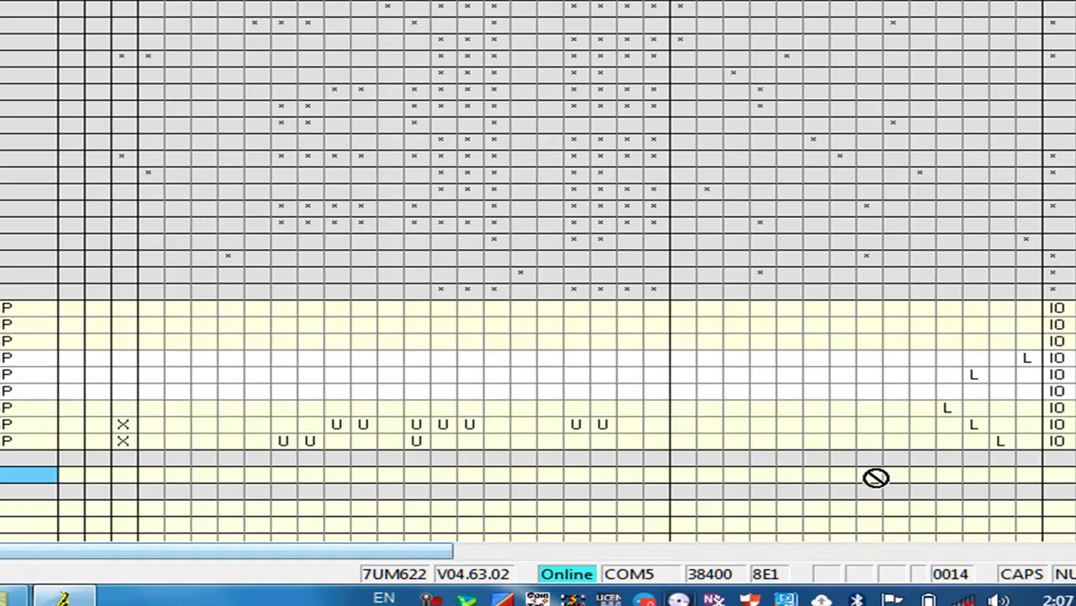
click(1025, 357)
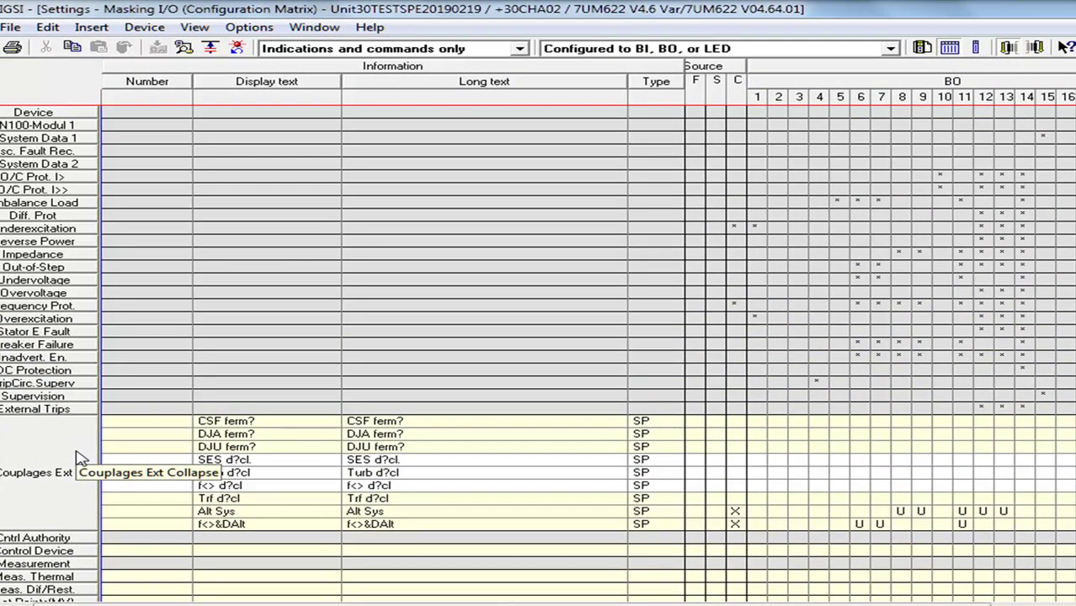
Collapse Couplages Ext, browse the BO columns, and show Out-of-Step's O/S TRIP char.1 and char.2 routing
click(74, 462)
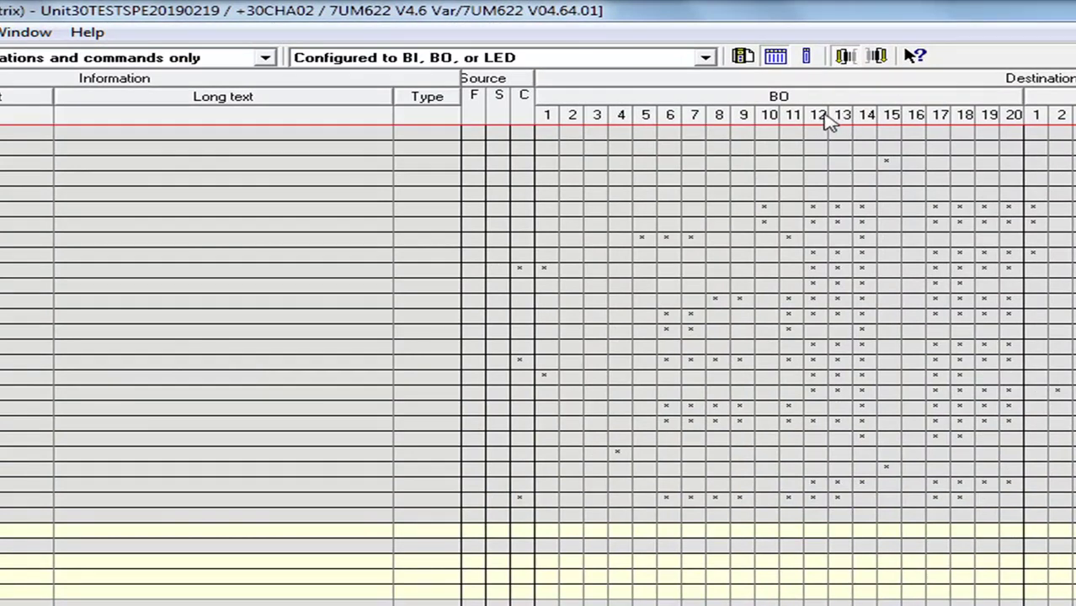
drag(828, 120, 1011, 142)
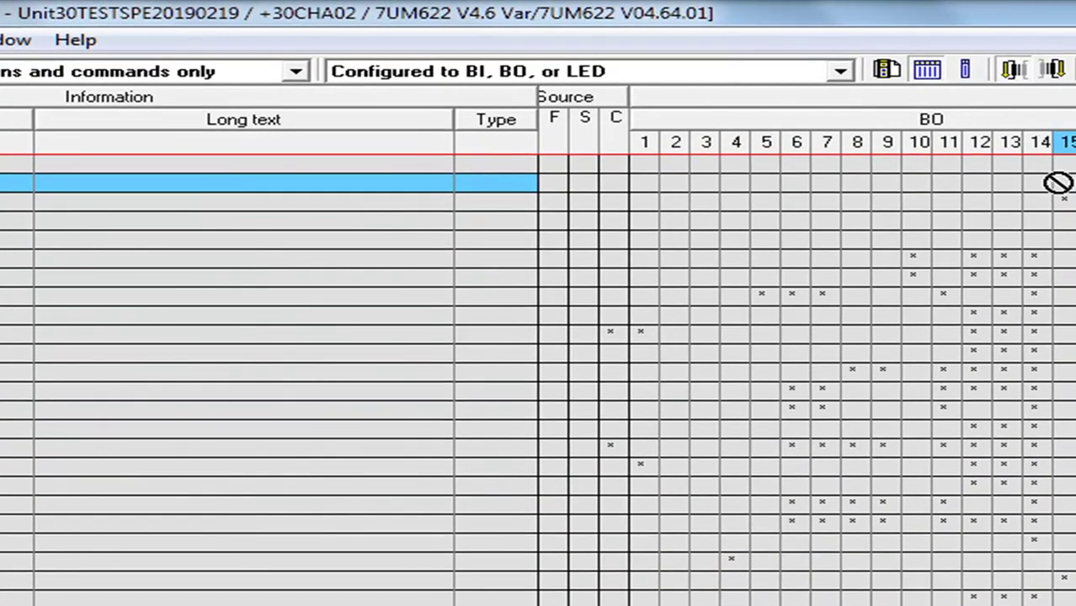
drag(1058, 183, 1013, 173)
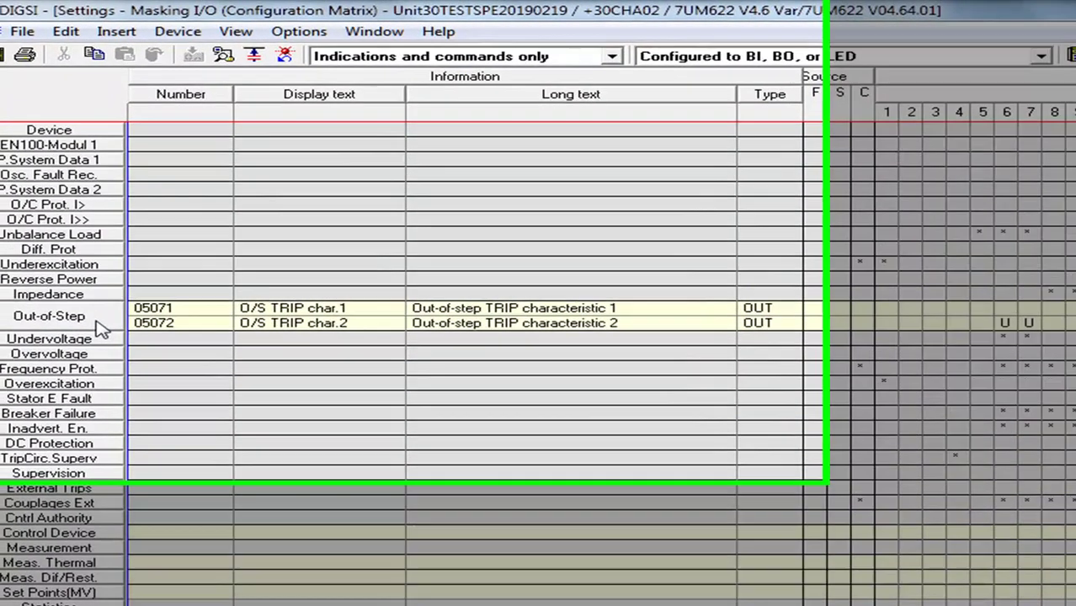
Collapse Out-of-Step, expand Undervoltage to check U< TRIP on BOs 6, 7, 11, 14, then re-expand Out-of-Step
click(84, 301)
click(160, 409)
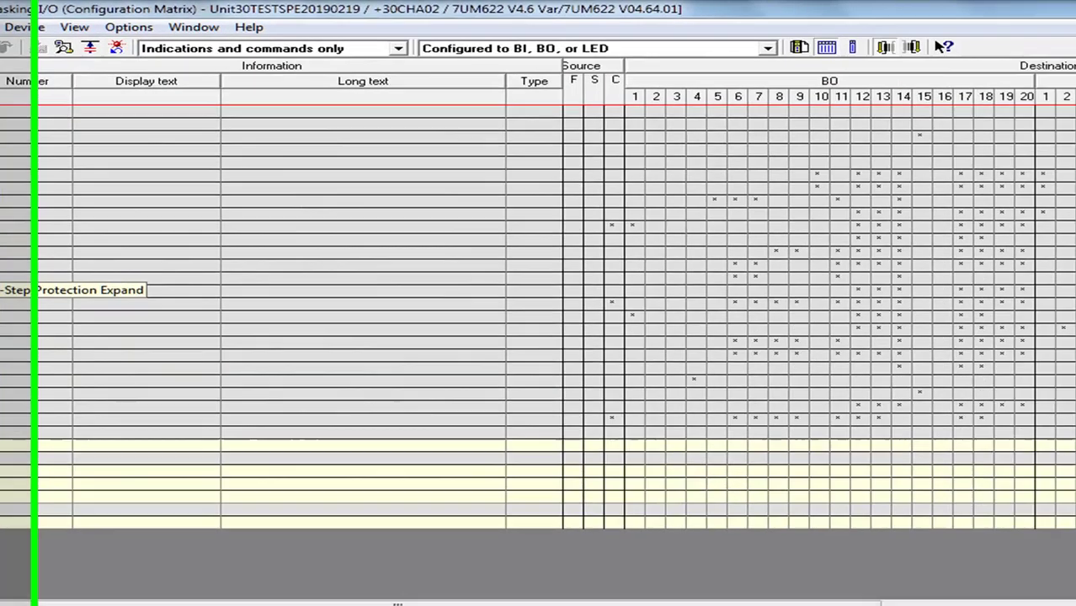
click(161, 394)
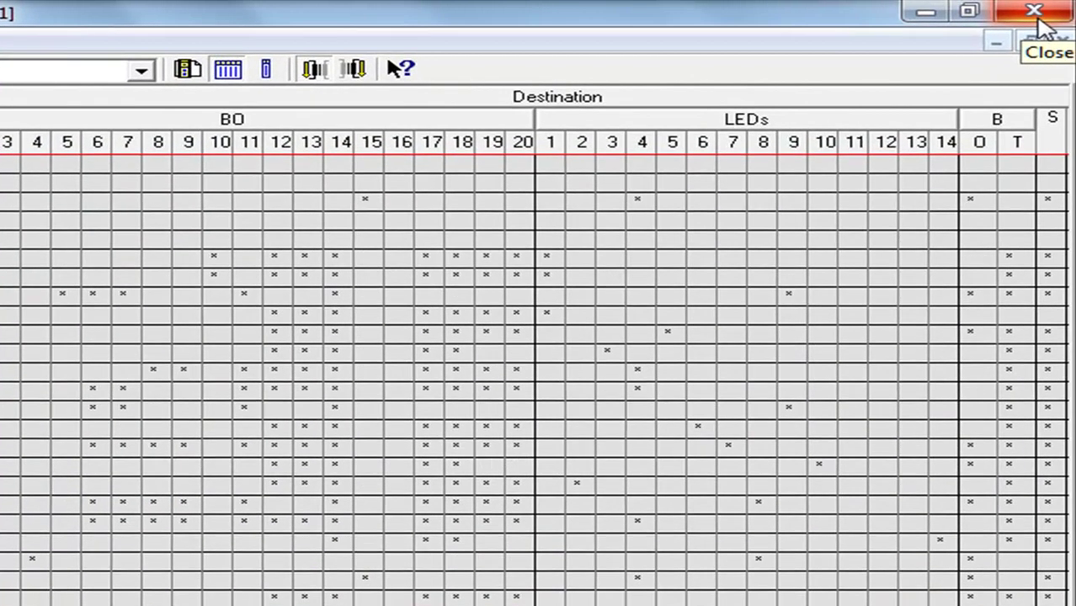
Close the matrix and open 7UM622 V4.6 Var from the +30CHA02 folder to reach the Open device dialog
click(1038, 17)
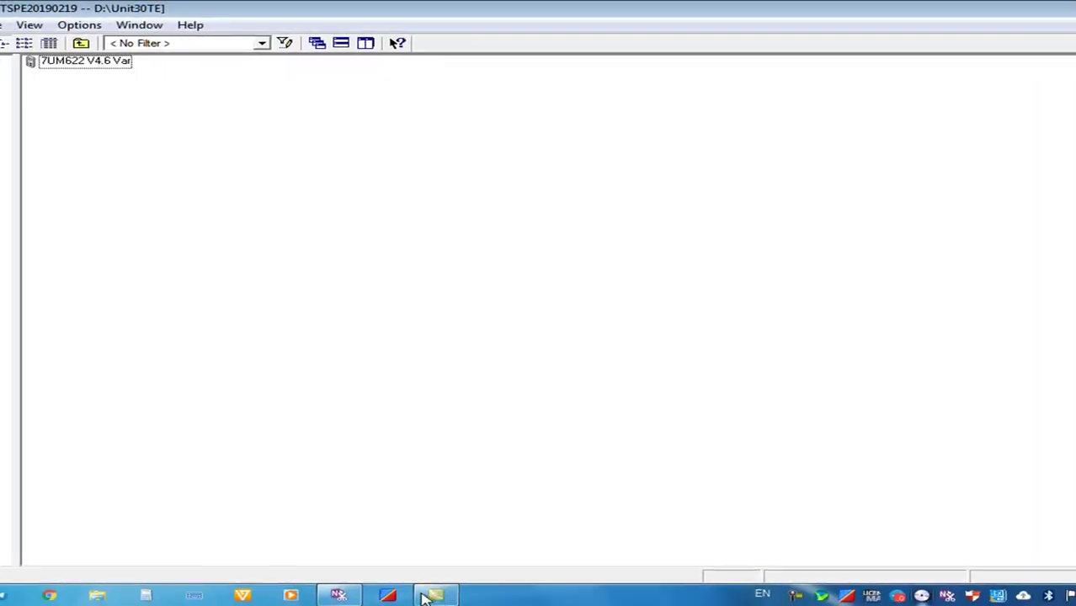
click(93, 63)
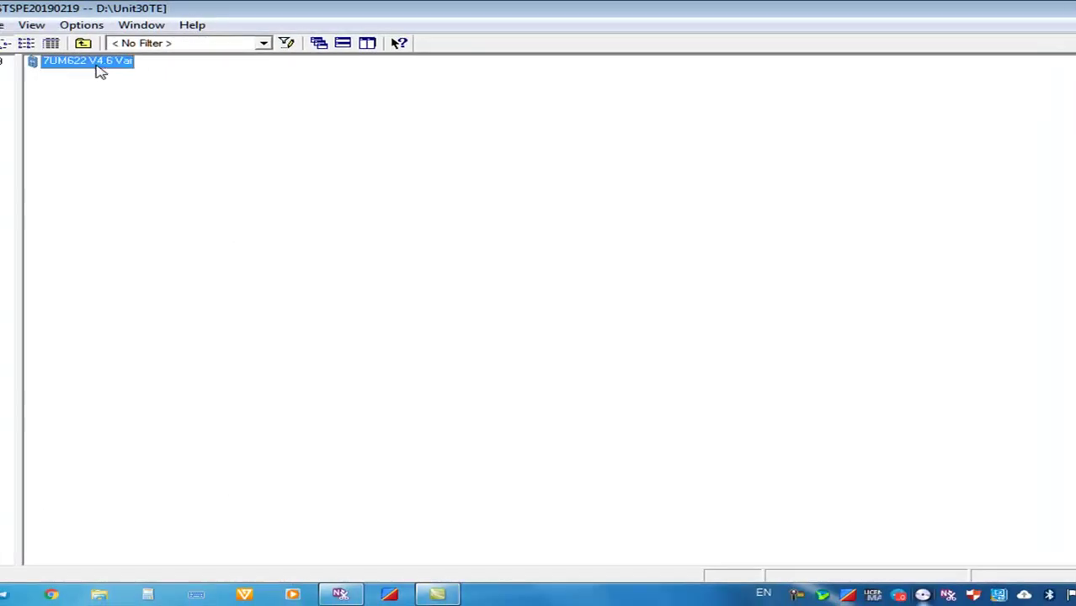
click(273, 289)
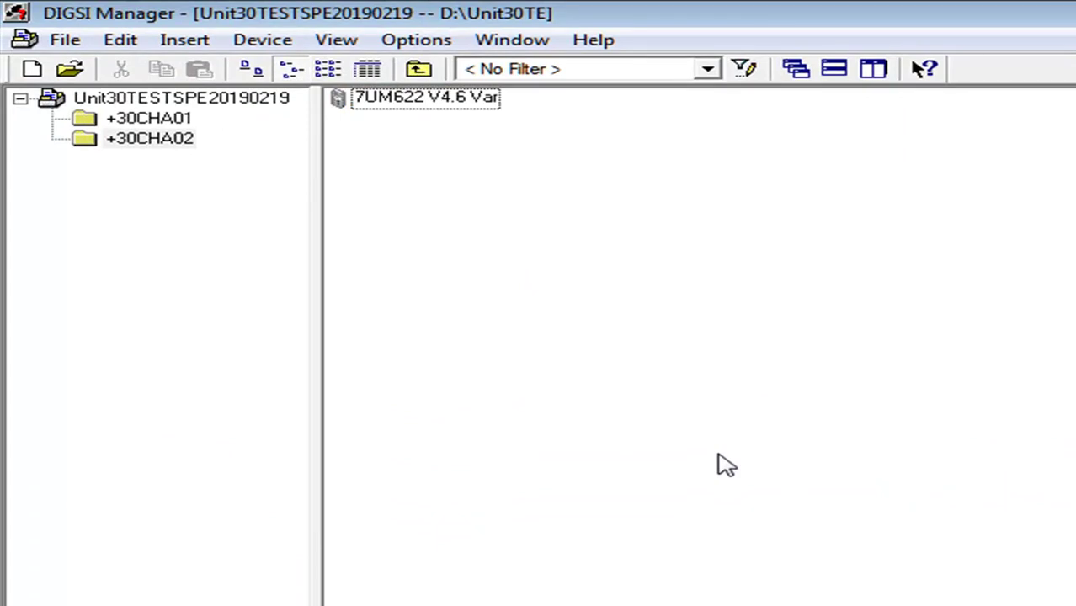
click(459, 99)
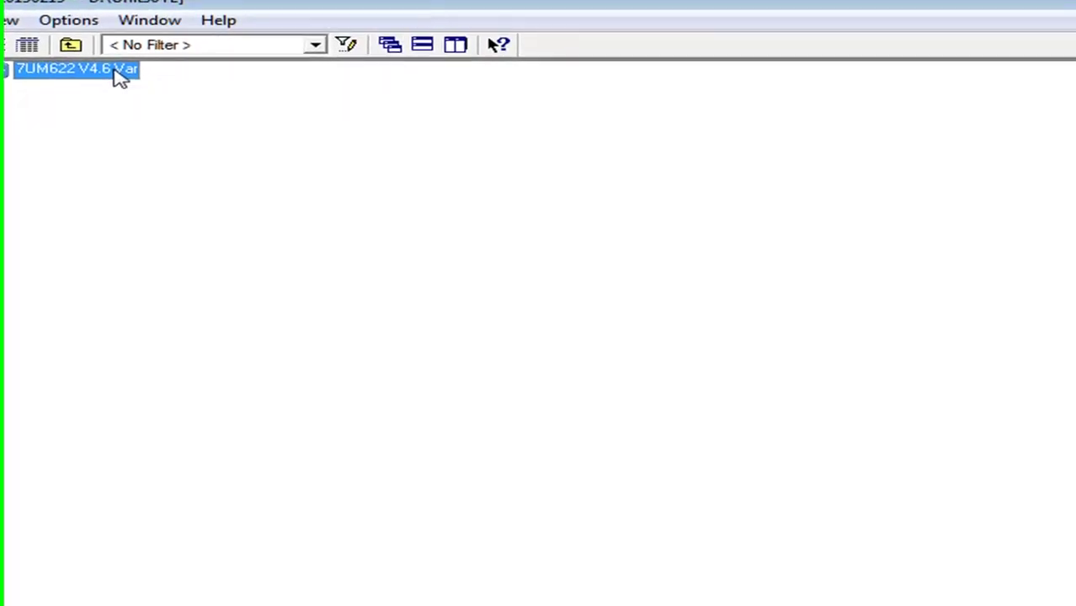
double_click(467, 97)
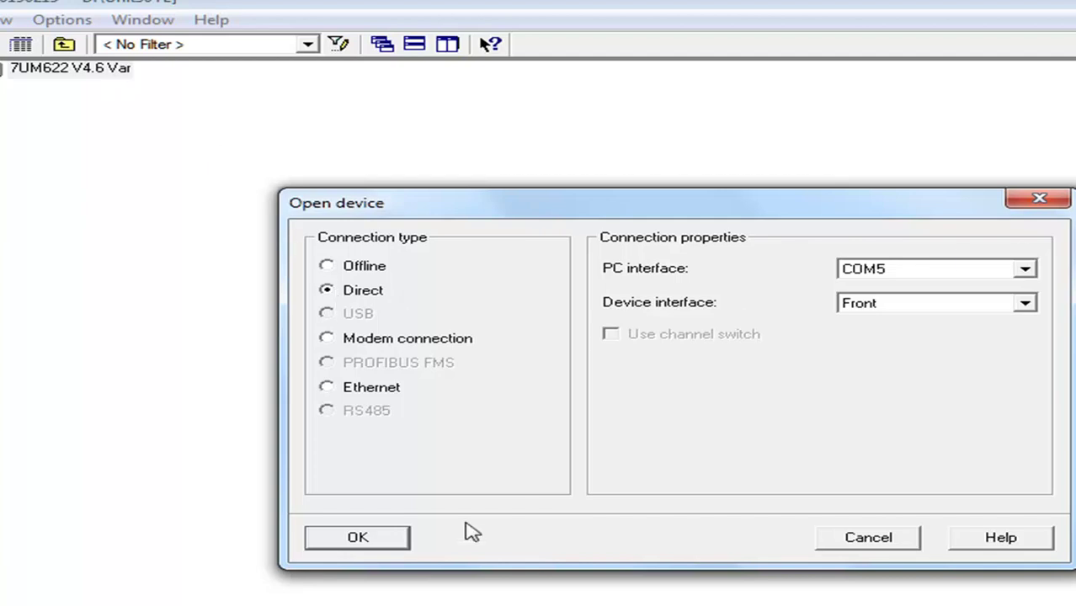
Open the 7UM622 over a Direct connection on COM5, Front interface, starting the settings download
click(392, 538)
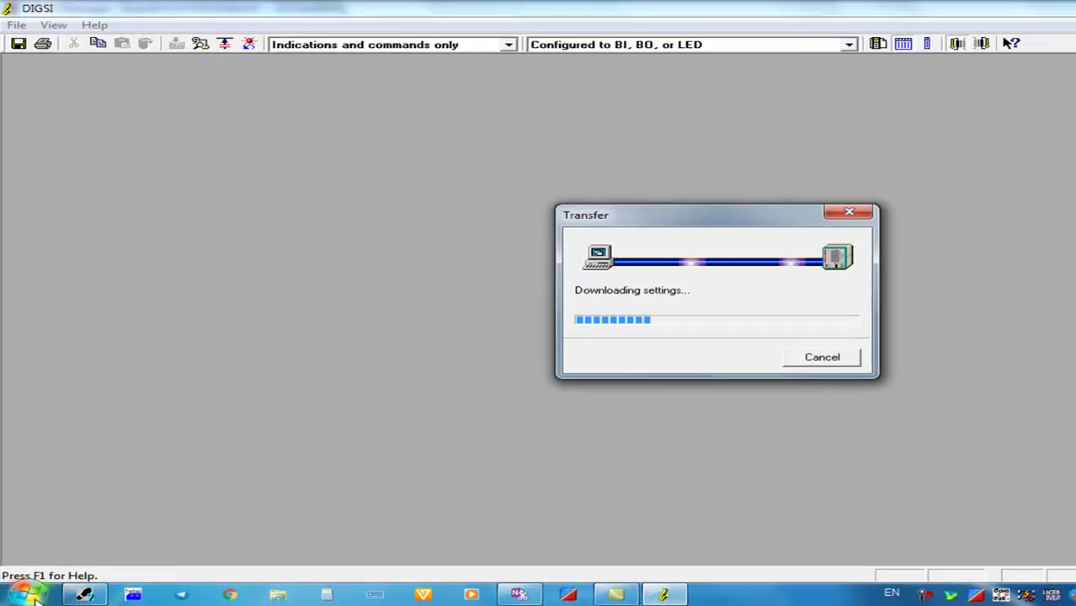
click(26, 595)
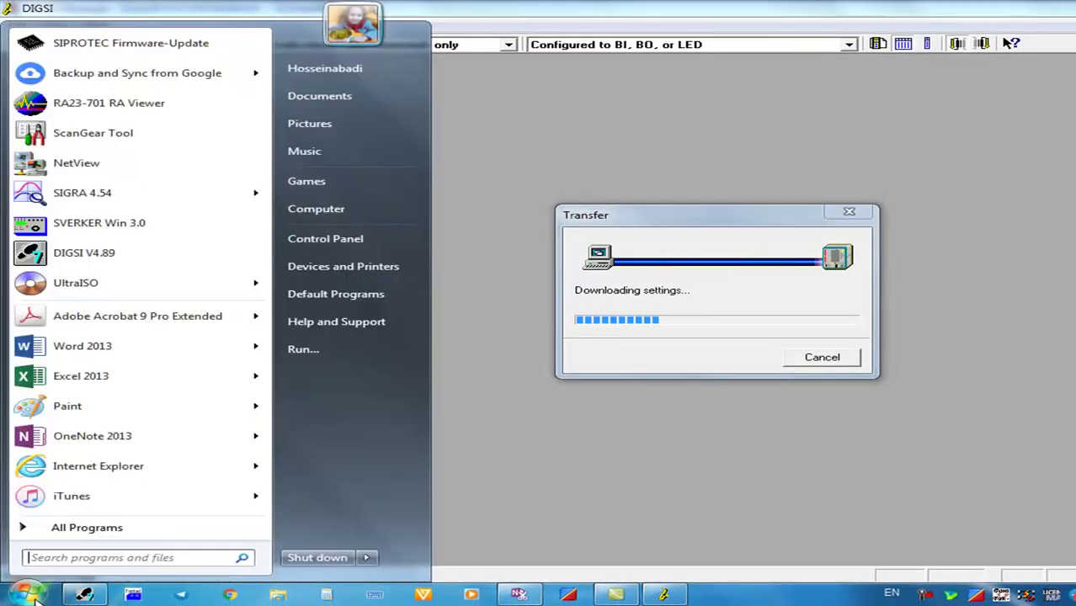
Open Device Manager through the Computer's Properties page
right_click(357, 209)
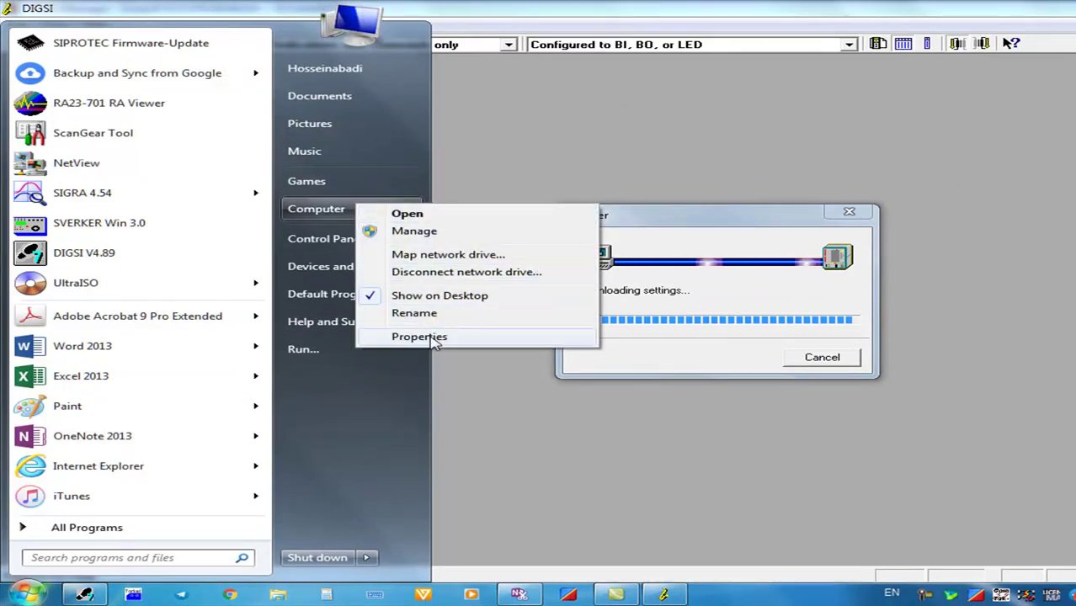
click(431, 339)
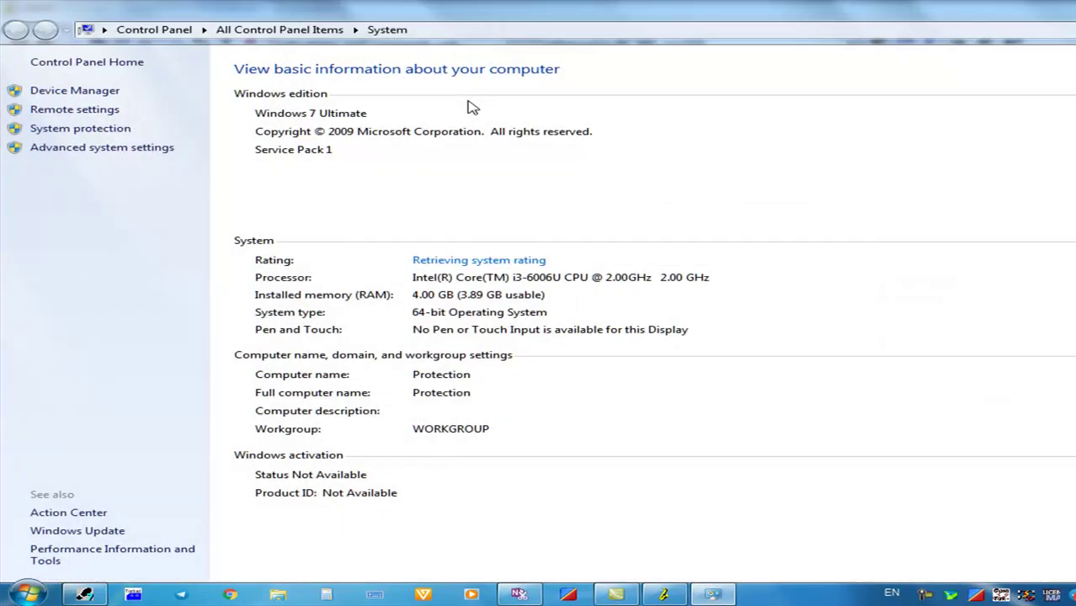
click(75, 92)
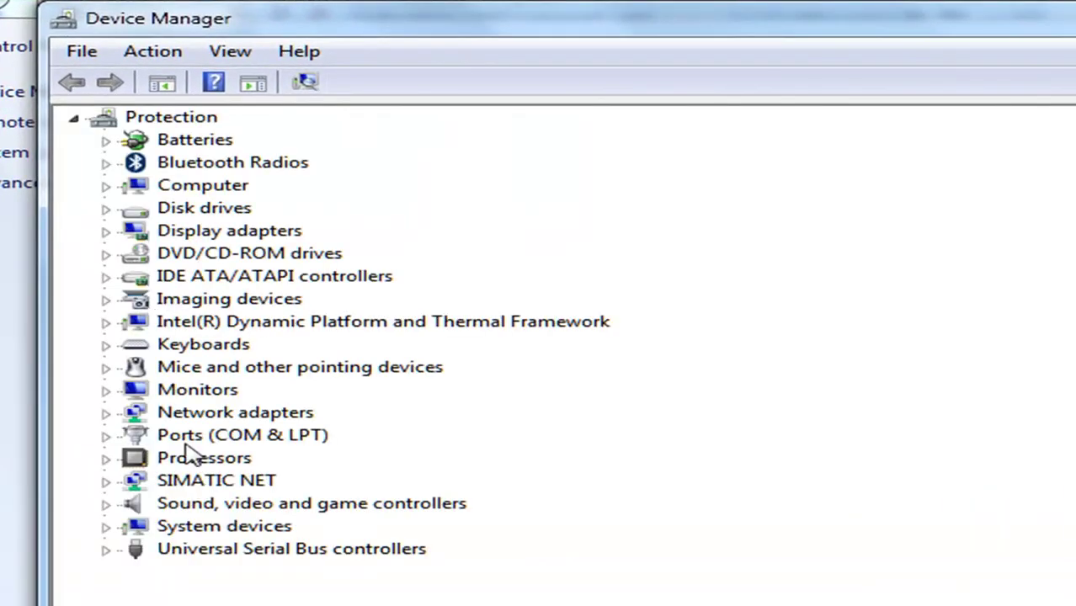
Check COM3 Bluetooth and COM5 USB-SERIAL CH340 under Ports (COM & LPT), then close Device Manager
click(106, 435)
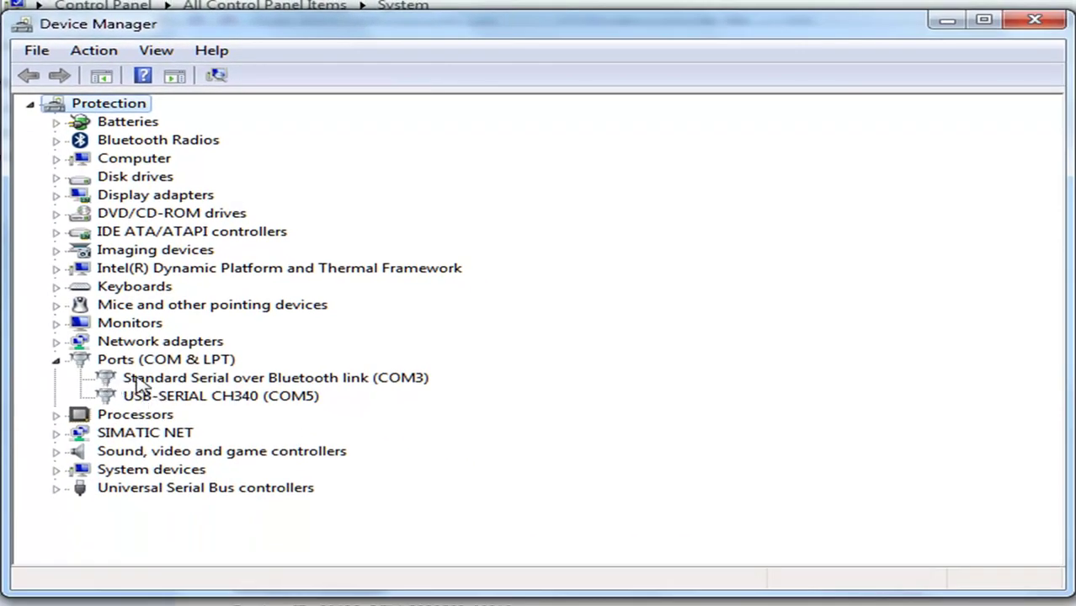
click(368, 380)
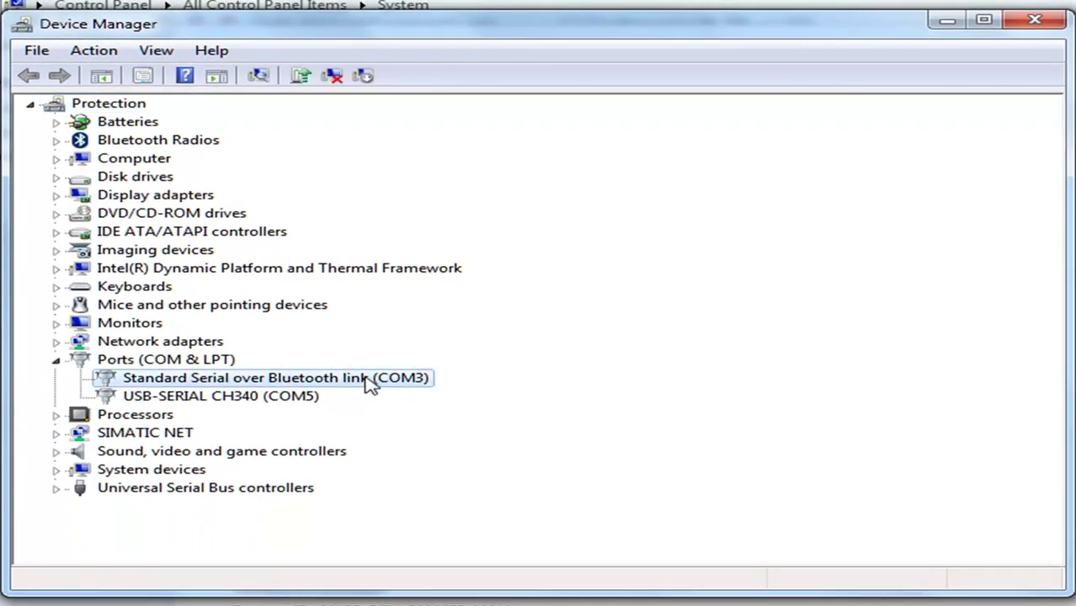
click(291, 397)
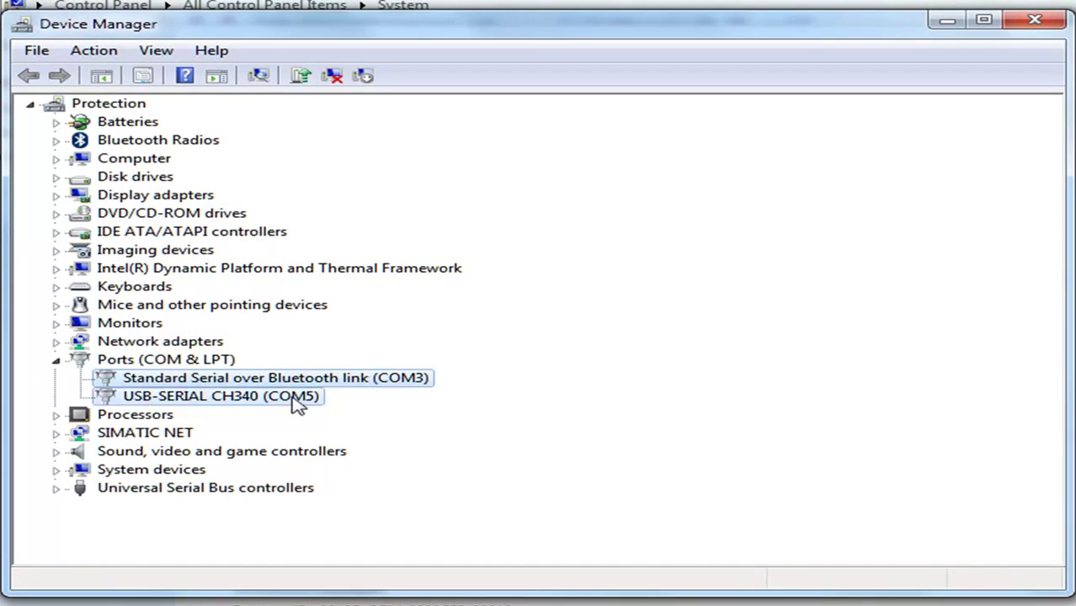
click(347, 382)
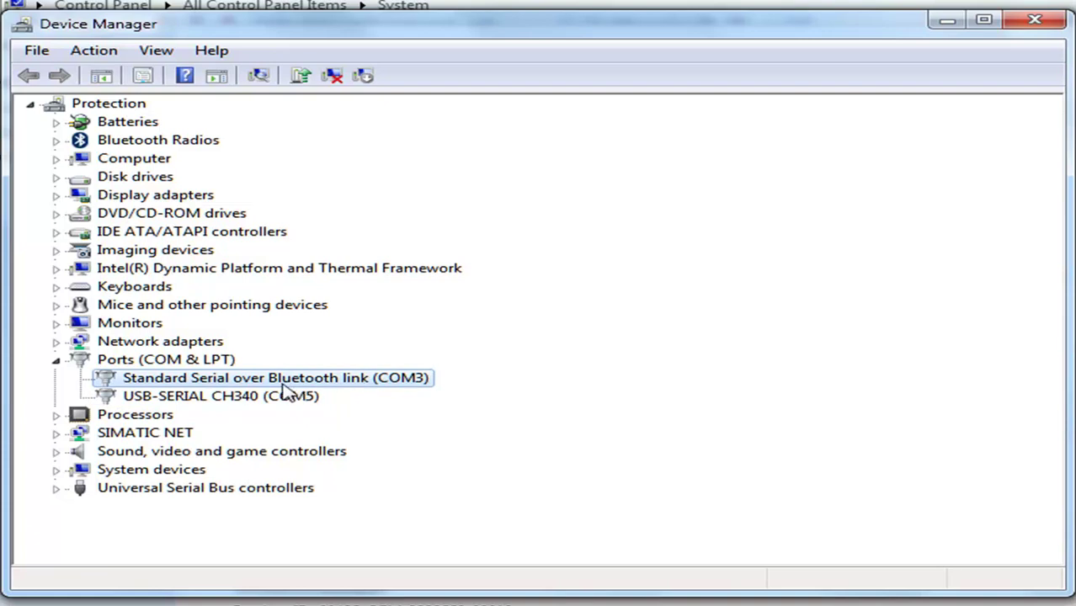
click(1035, 19)
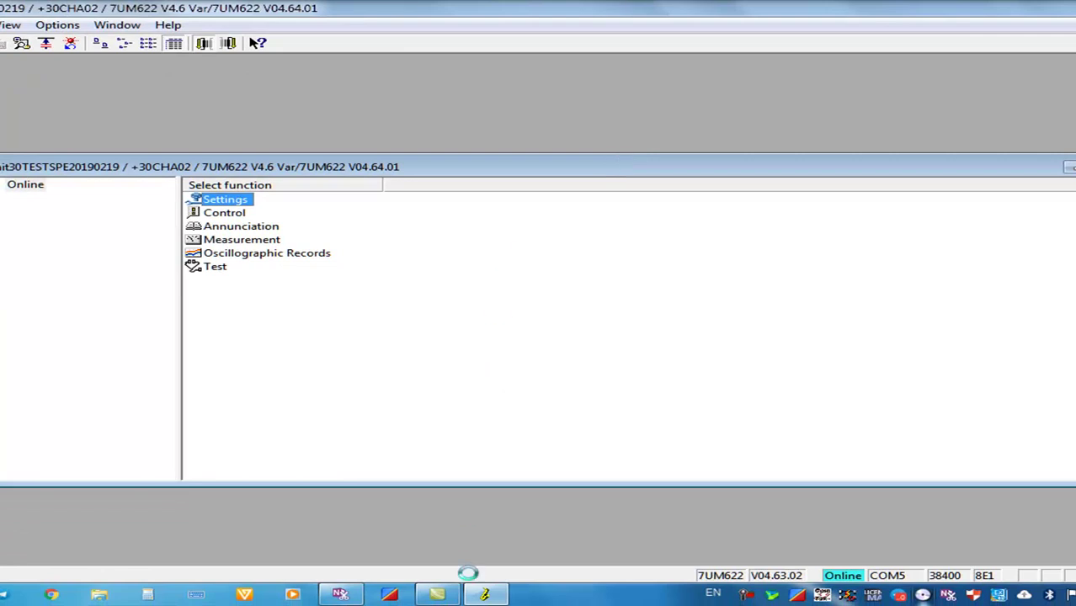
Maximize the online 7UM622 window and open the Trip Log under Annunciation
click(489, 595)
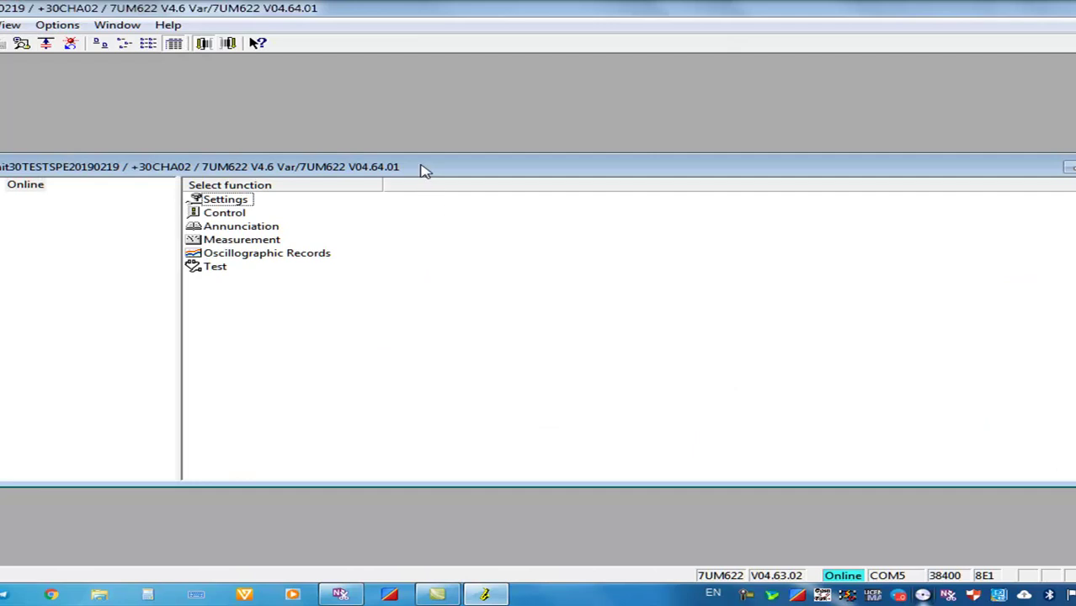
click(424, 169)
double_click(423, 169)
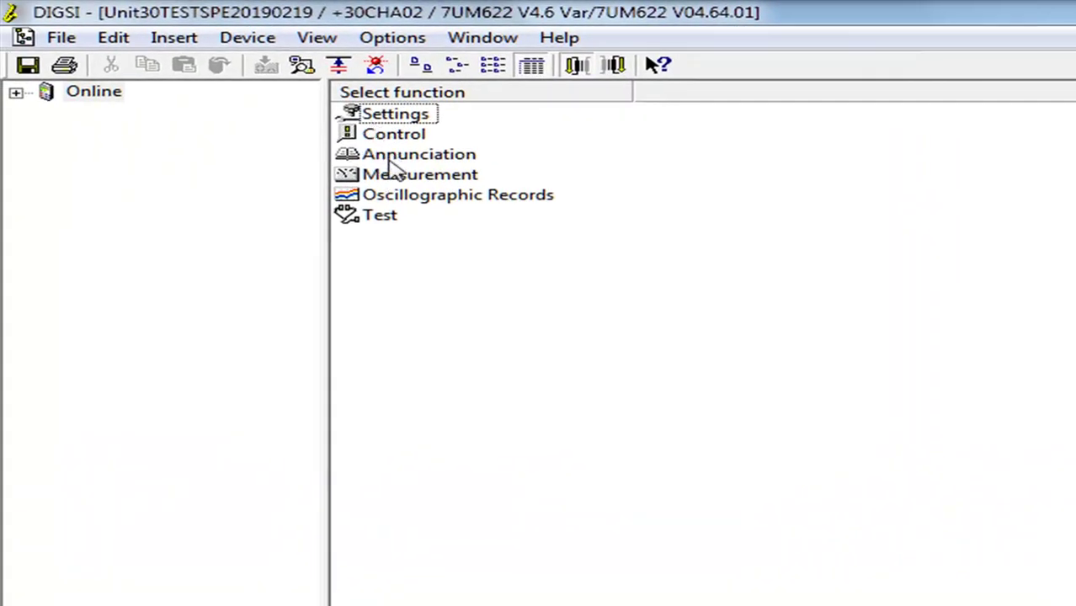
double_click(387, 162)
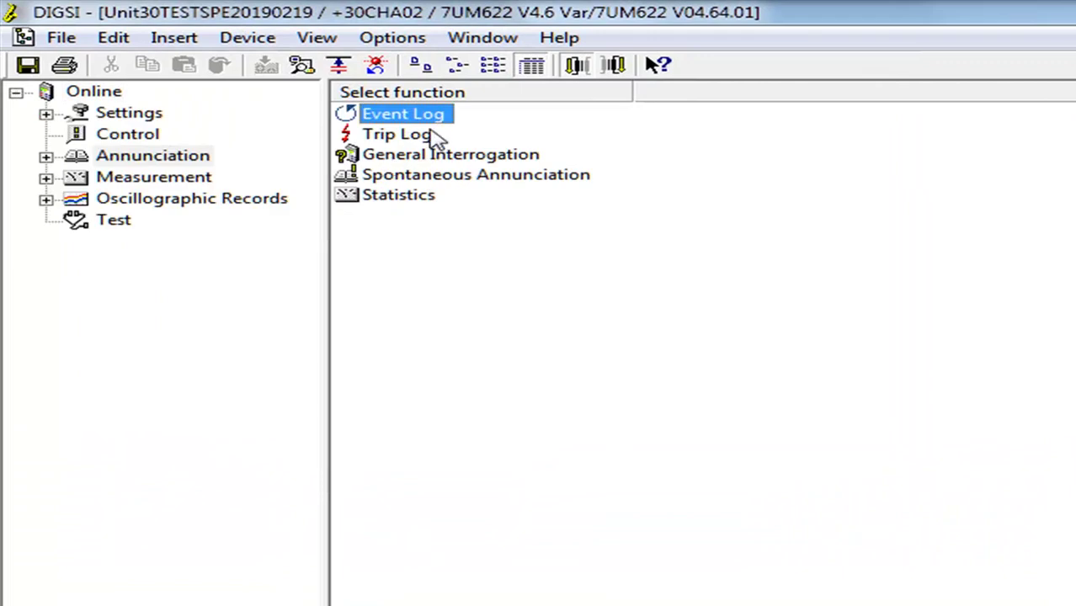
click(423, 135)
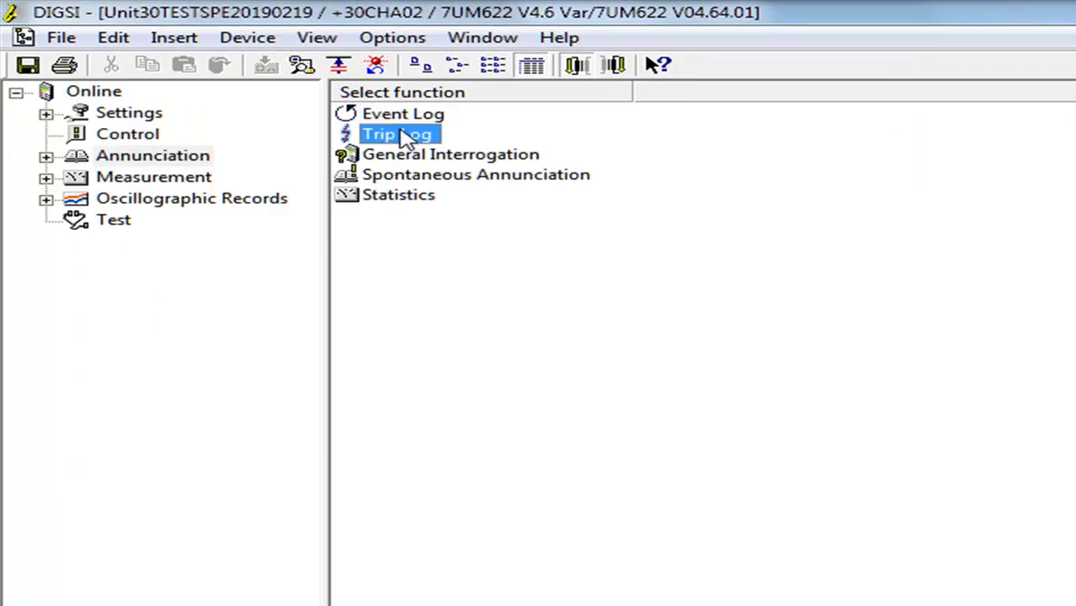
double_click(398, 134)
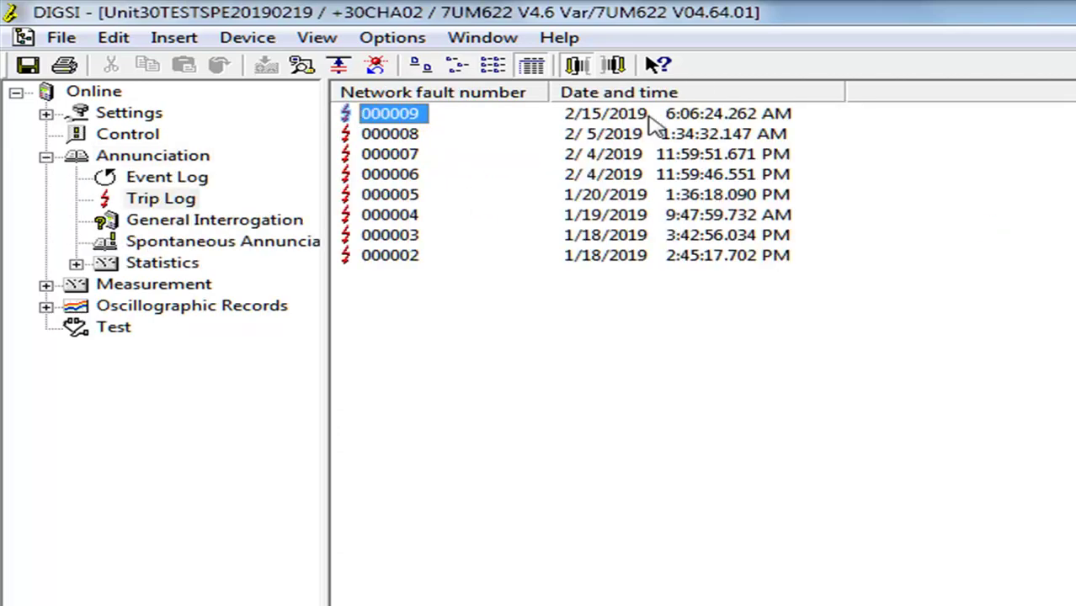
View trip 000009's indications (Power System fault, Relay PICKUP, I2> picked up), then close them
click(610, 122)
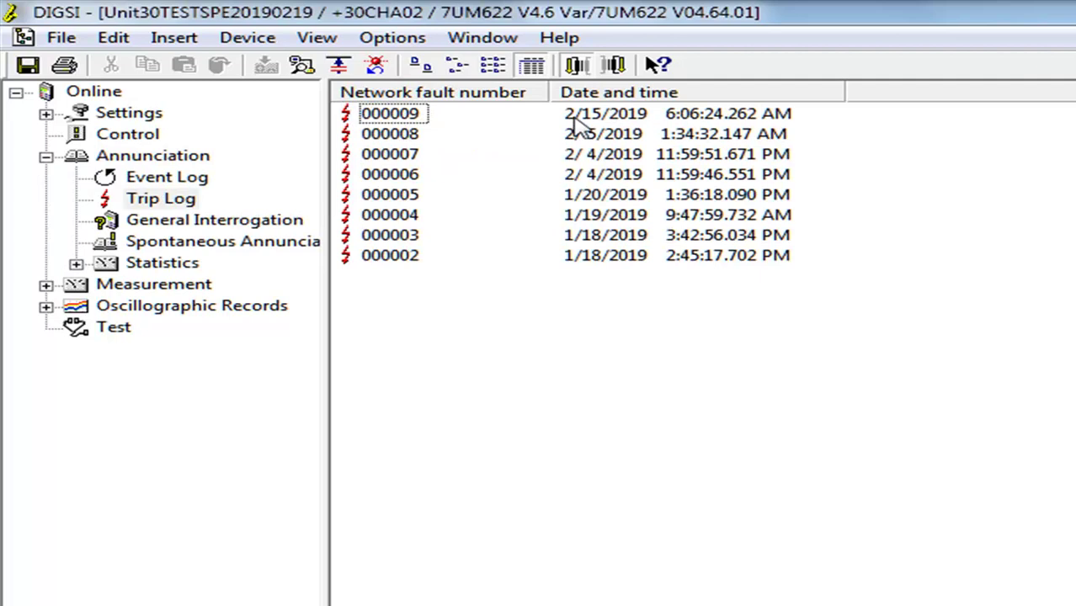
double_click(394, 115)
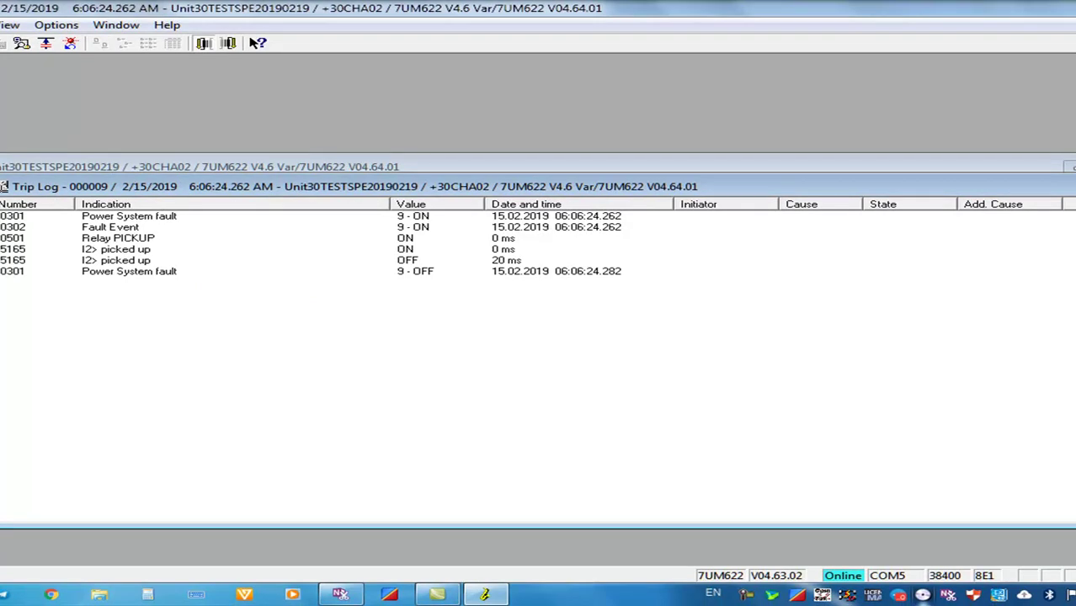
key(ctrl+F4)
Open Percent Values > Differential and Restraint Currents, reading 0.00 I/InO differential and about 1.35 restraint
click(1071, 167)
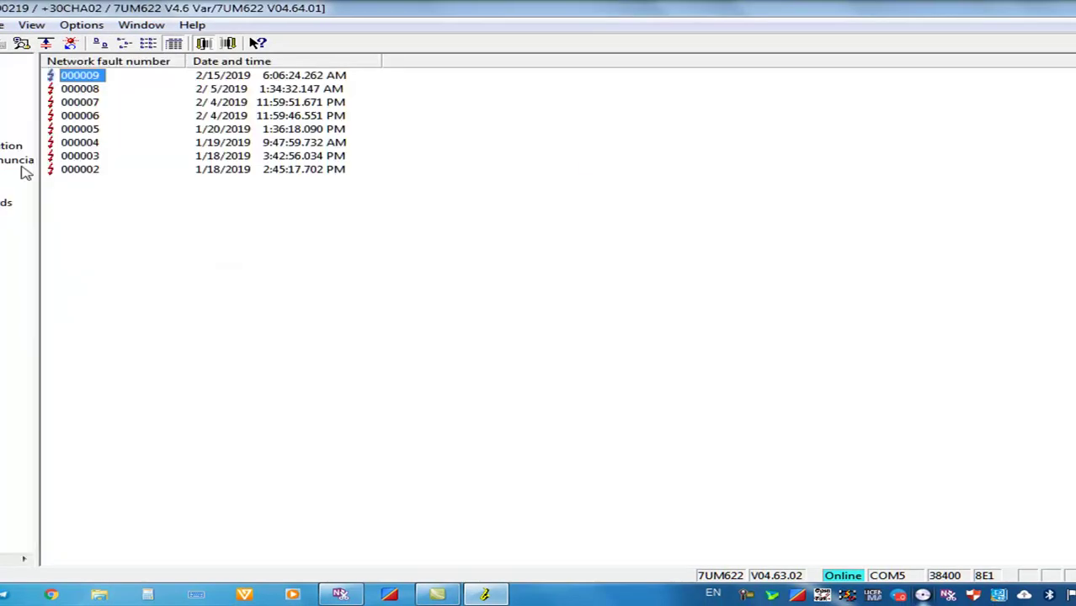
click(1, 187)
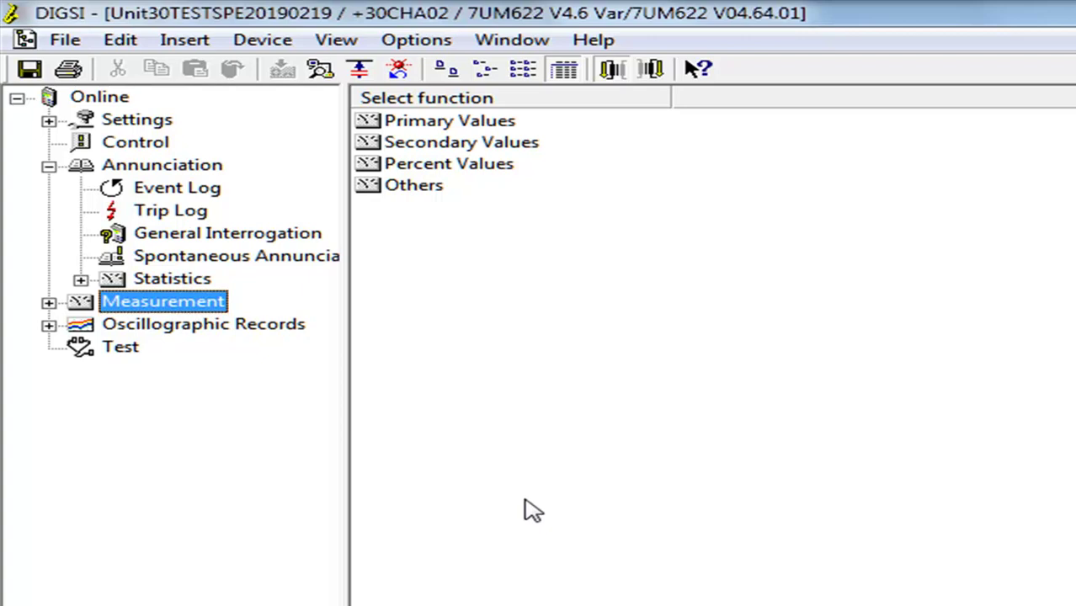
double_click(458, 166)
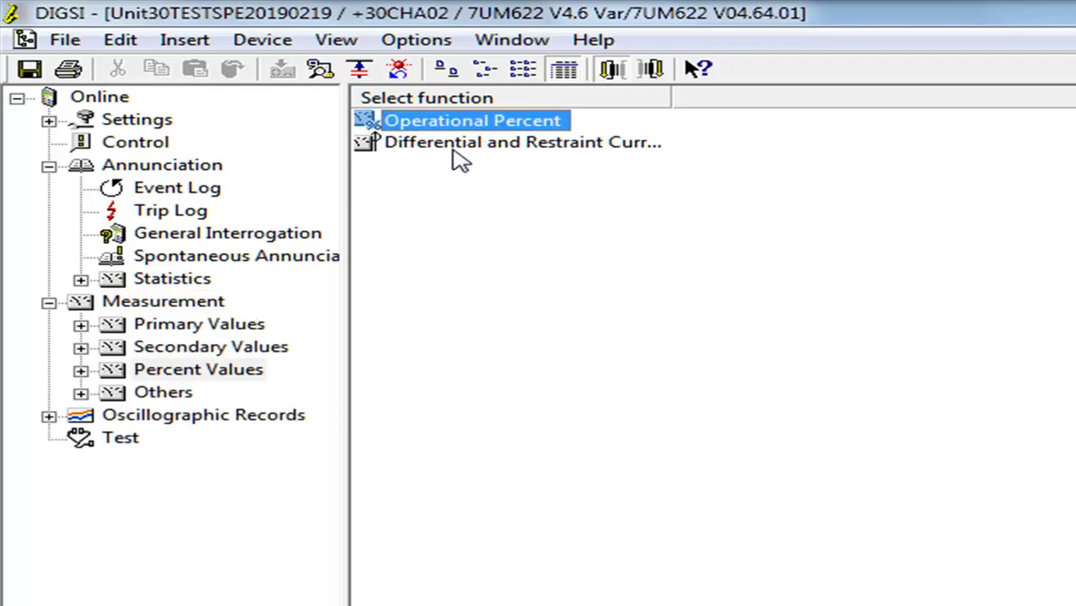
double_click(453, 153)
double_click(477, 123)
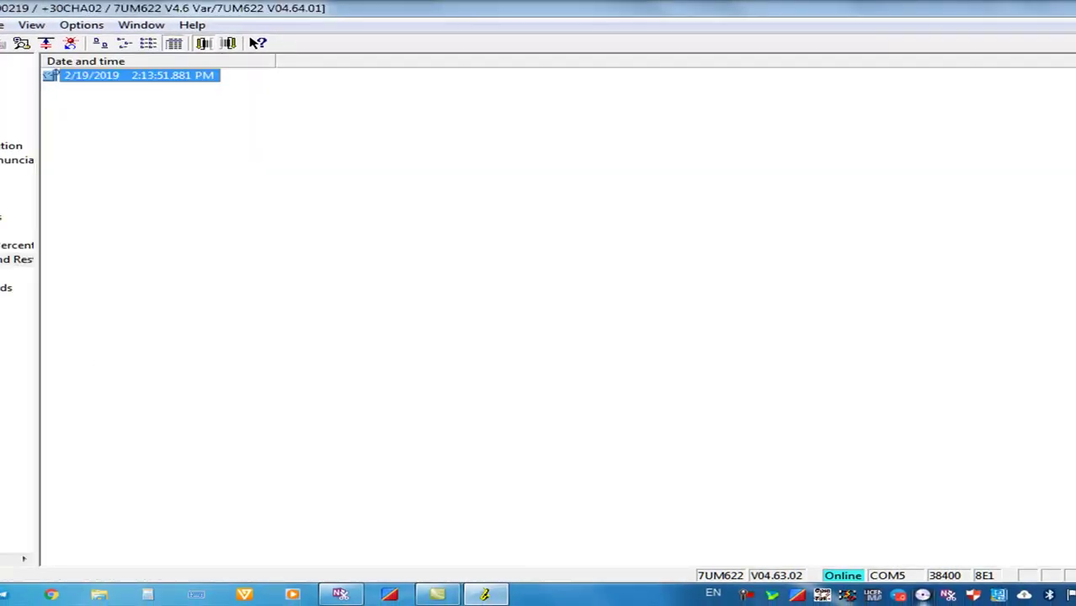
Go from Oscillographic Records to Test to list Hardware Test, Generate Indications and Test Wave Form
click(7, 288)
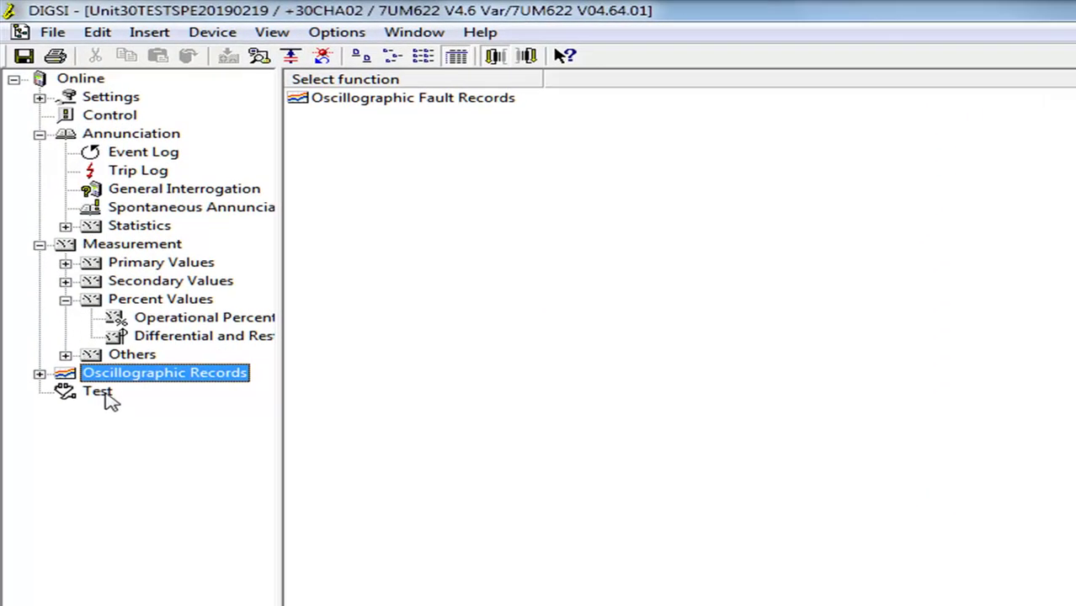
click(99, 392)
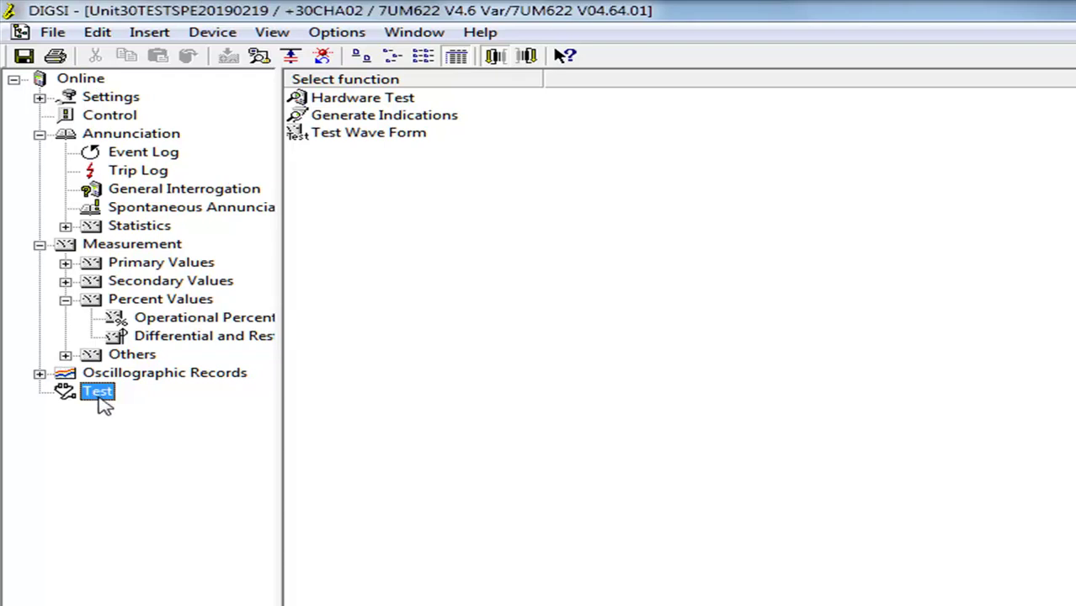
Run Test Wave Form, acknowledge 'Command executed', then list the Oscillographic Fault Records
double_click(378, 138)
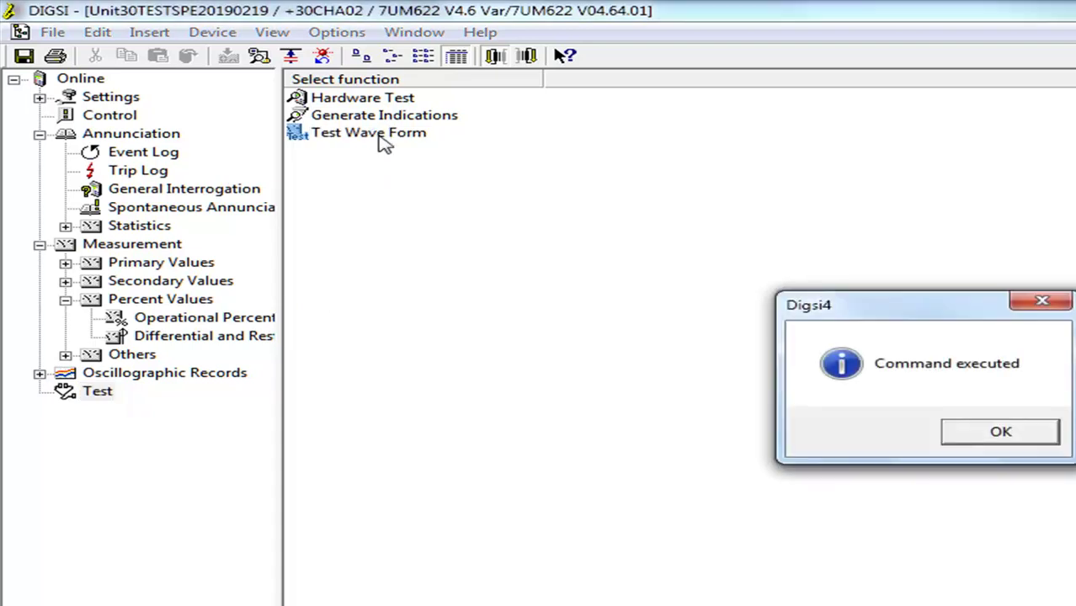
click(993, 431)
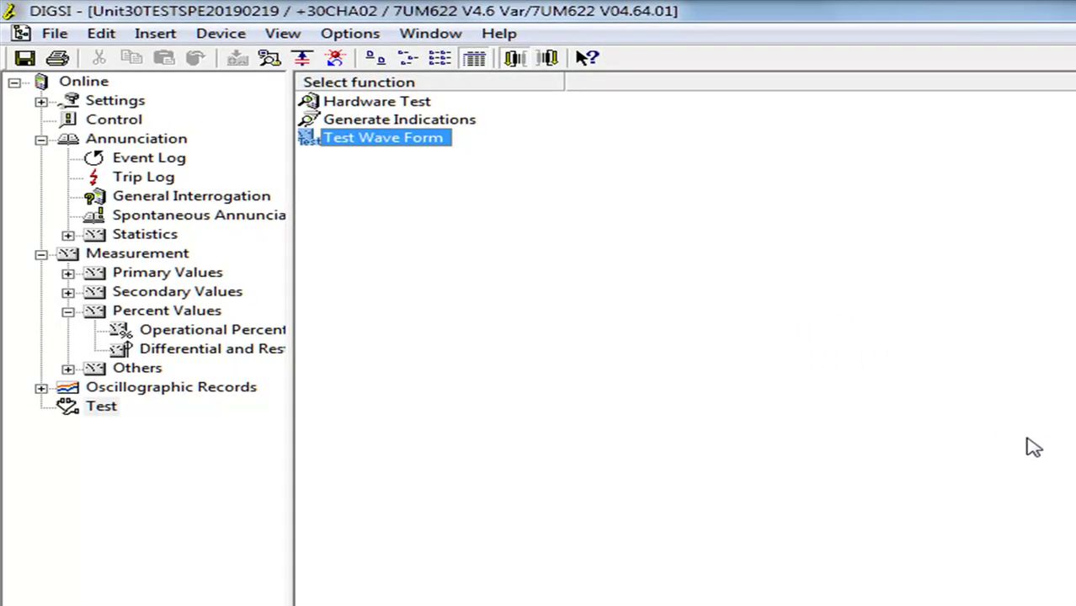
click(197, 391)
List stored fault records 000004–000011 and transfer record 000011 from the relay
click(459, 105)
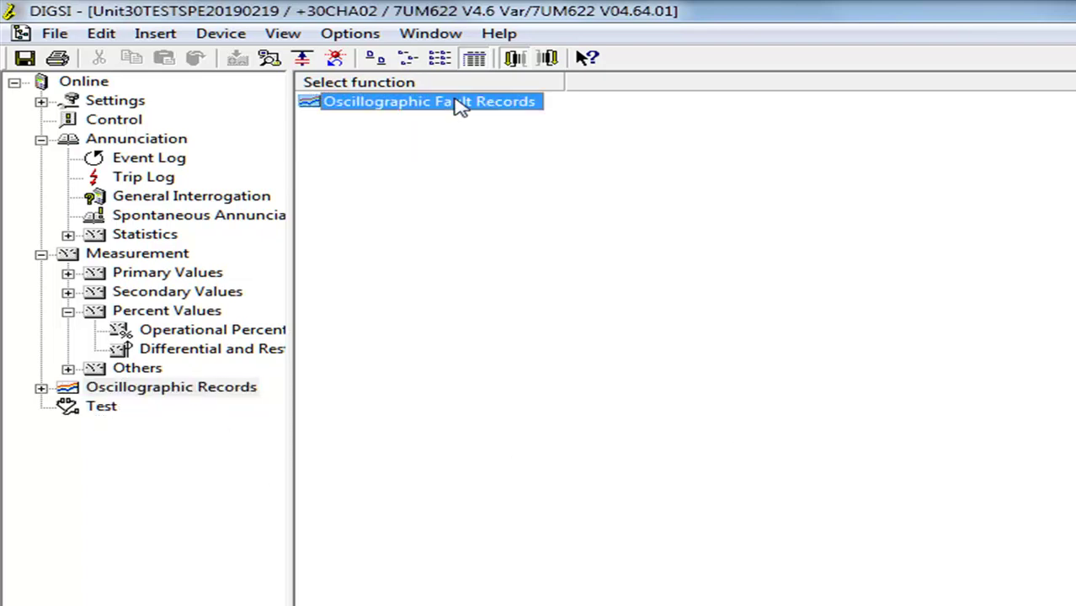
double_click(453, 103)
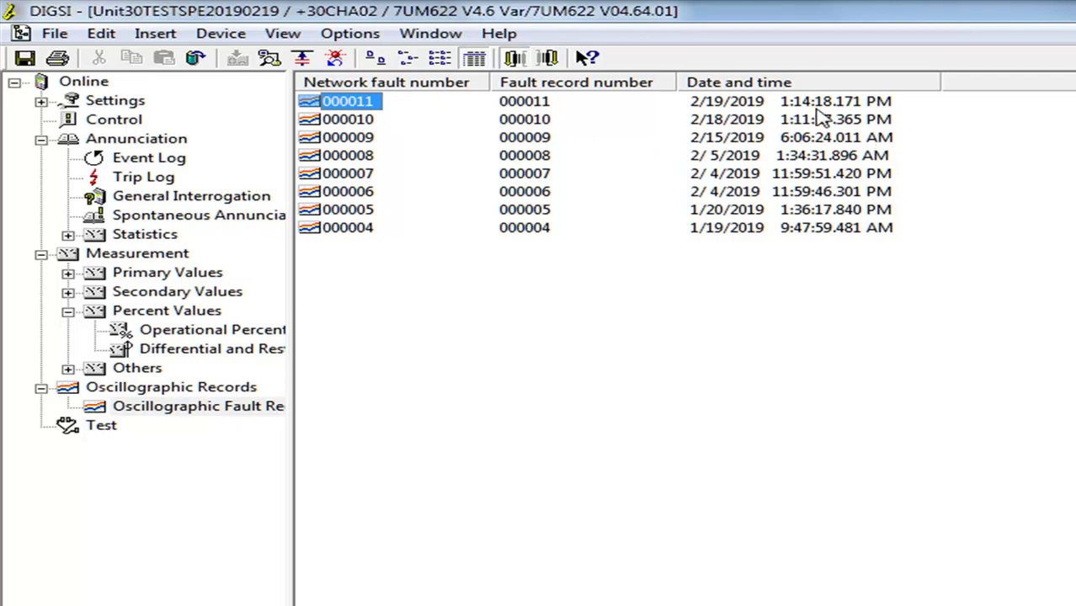
click(821, 108)
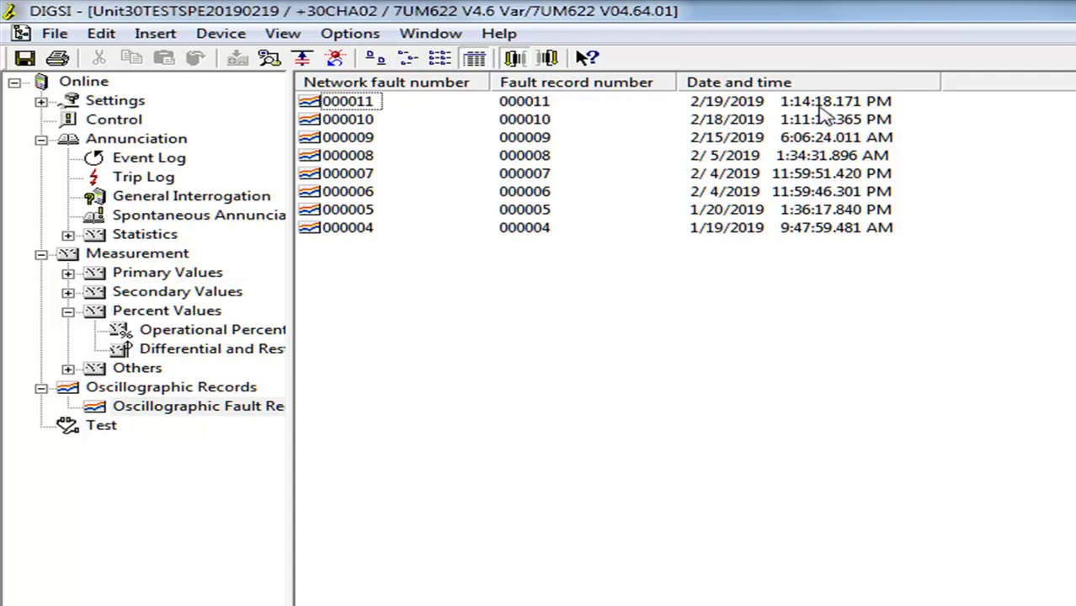
click(128, 103)
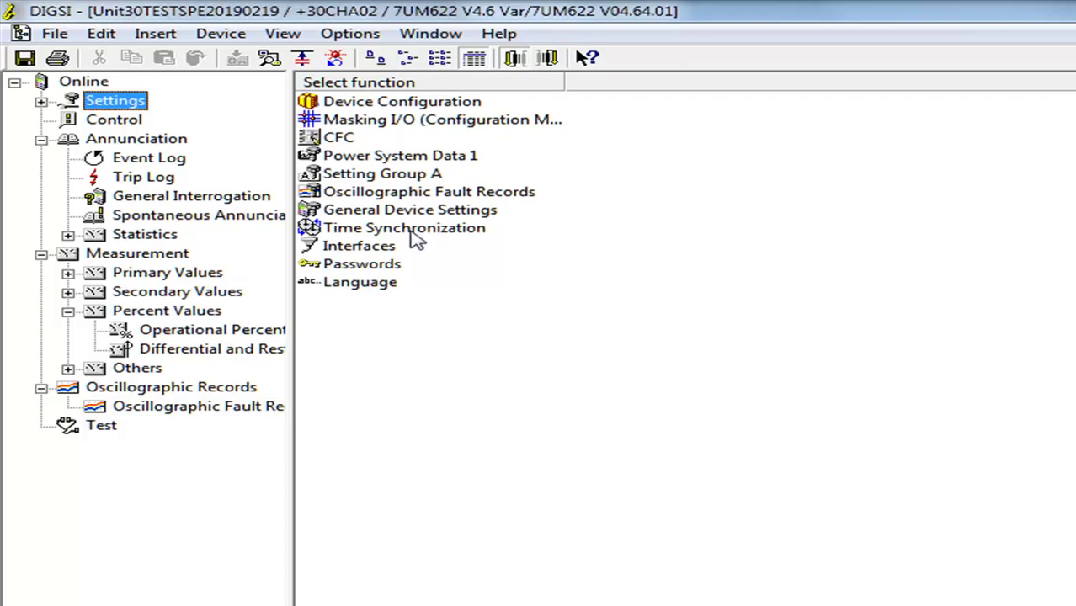
click(142, 408)
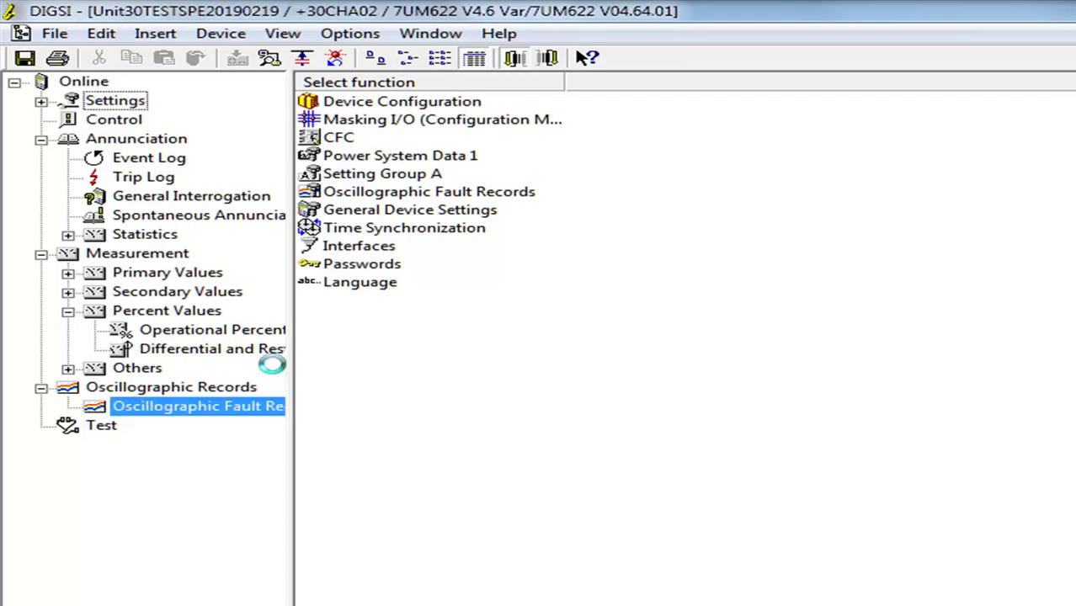
double_click(371, 102)
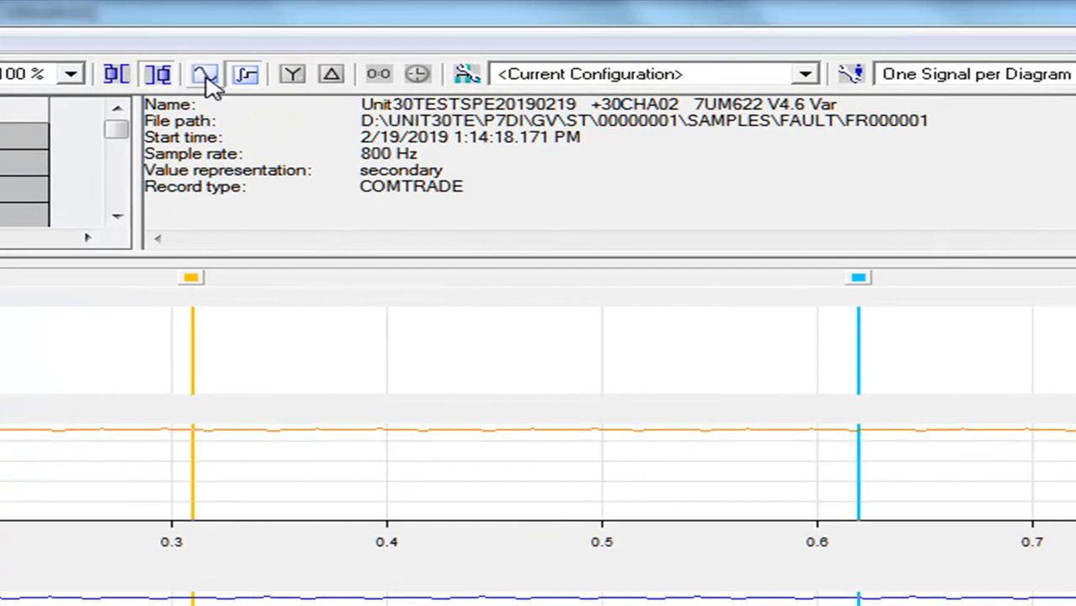
Plot the 1:14:18 PM fault record as instantaneous waveforms, ending in secondary values
click(208, 81)
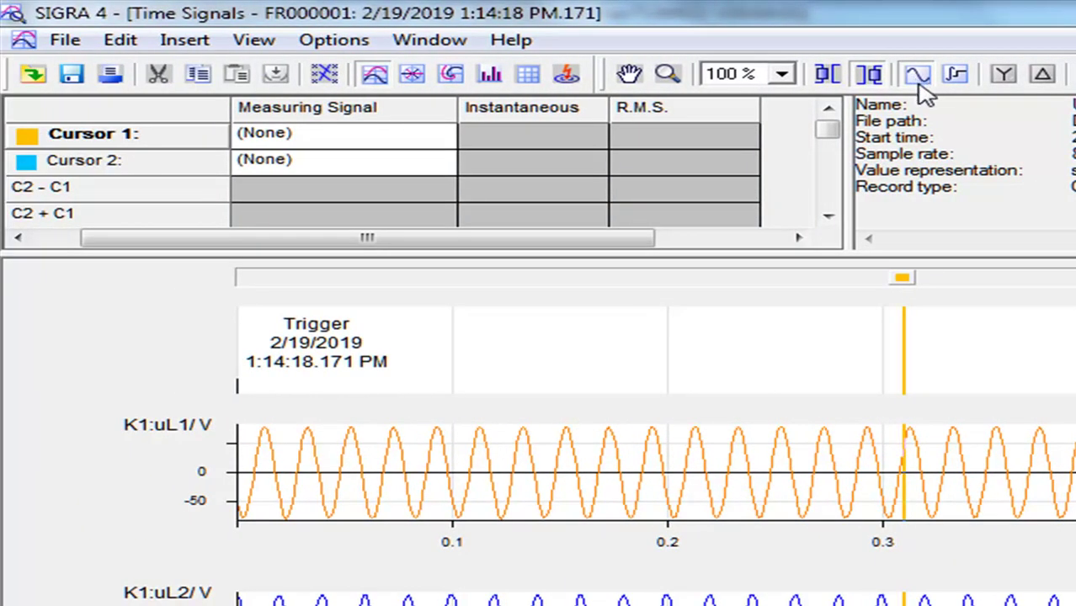
click(834, 76)
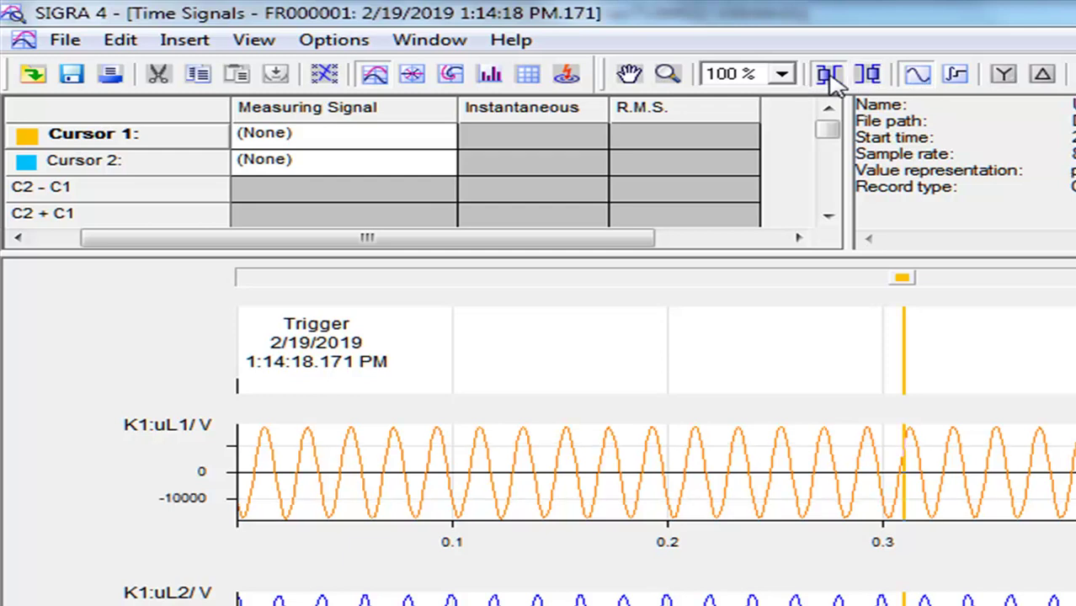
click(867, 76)
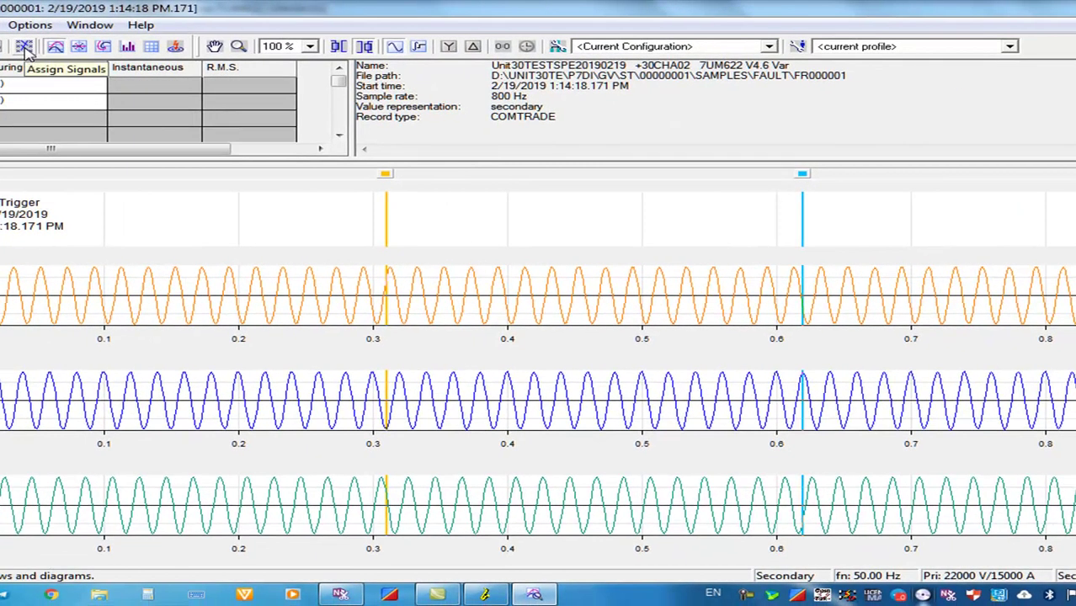
Show the harmonics table (phase, extremum, DC, 2nd/3rd/5th) and sweep the time cursor across the record
click(24, 47)
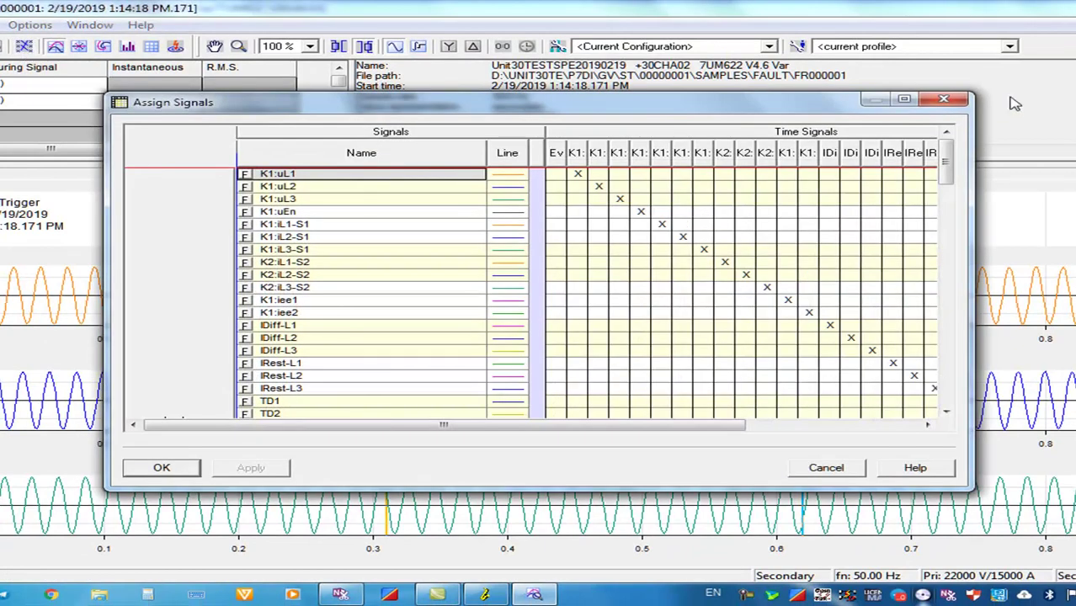
click(944, 100)
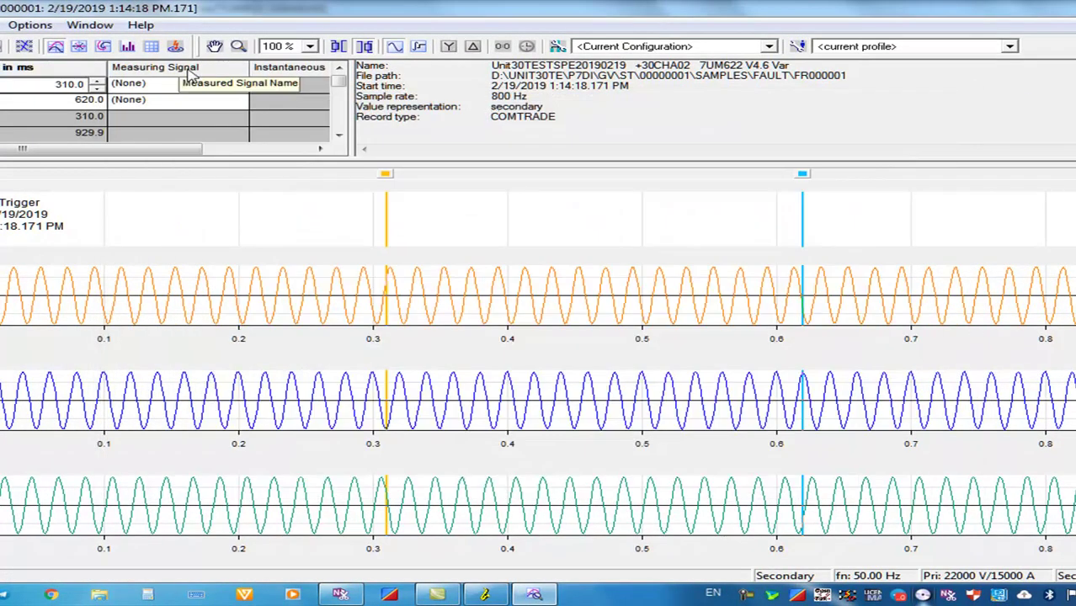
click(152, 48)
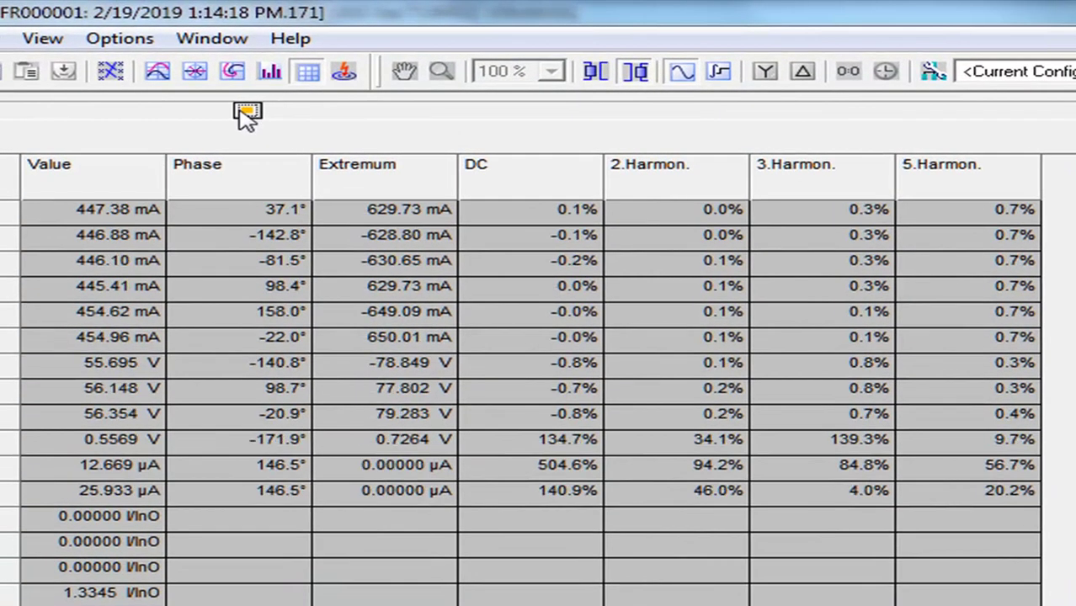
drag(241, 110, 446, 108)
drag(501, 139, 210, 138)
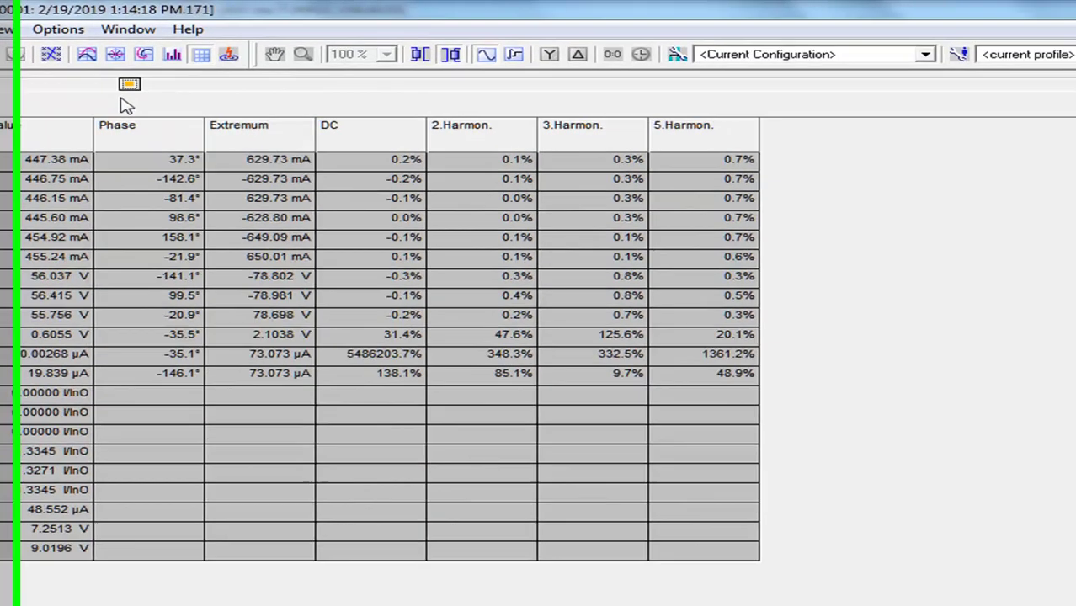
drag(122, 104, 287, 118)
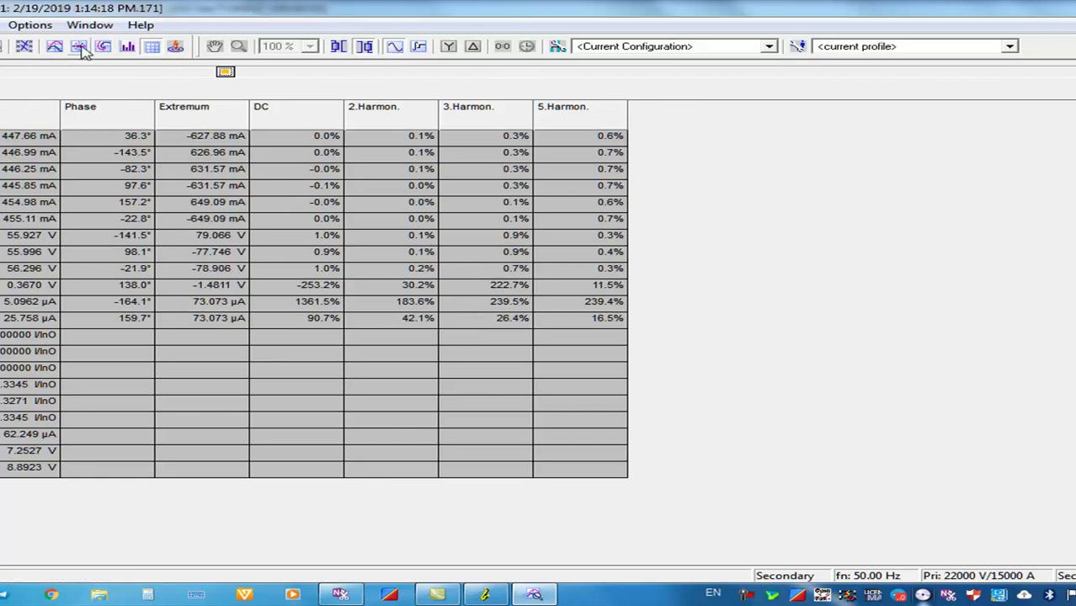
click(55, 47)
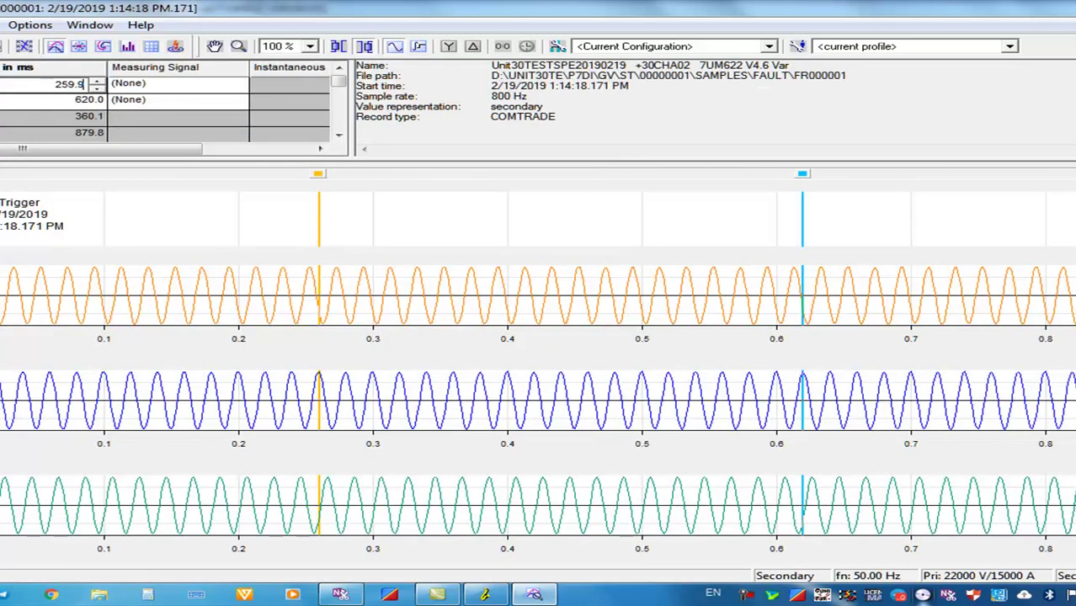
scroll(539, 379, down, 5)
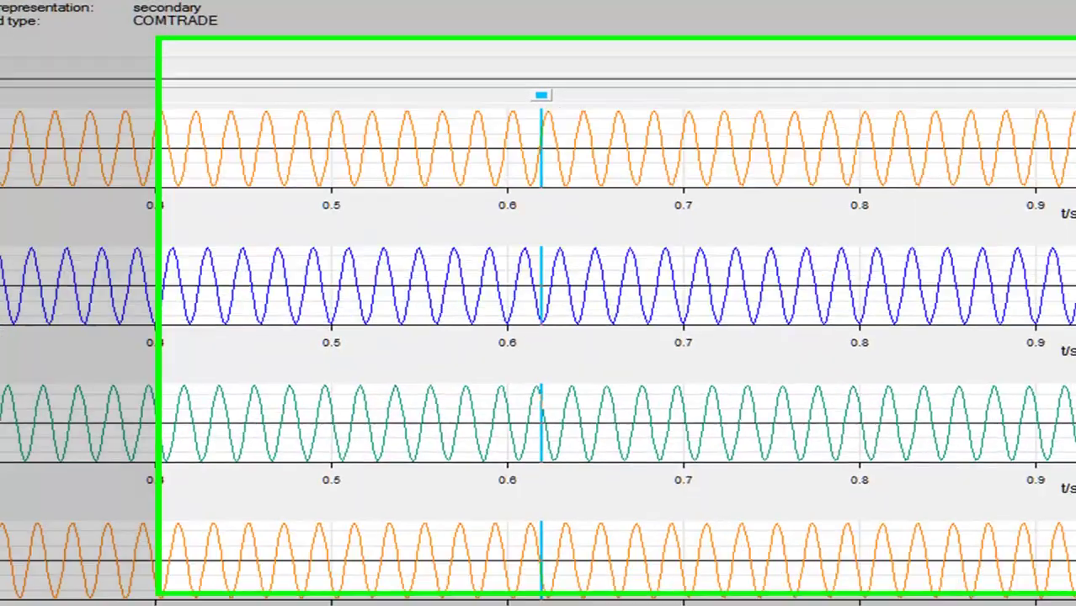
scroll(514, 337, down, 10)
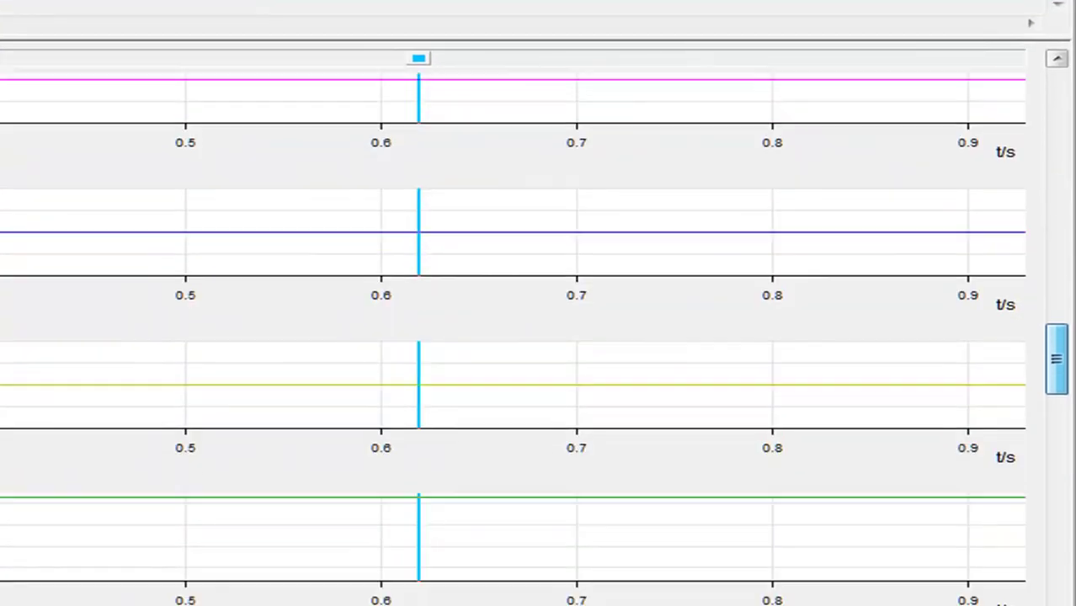
scroll(1070, 522, down, 8)
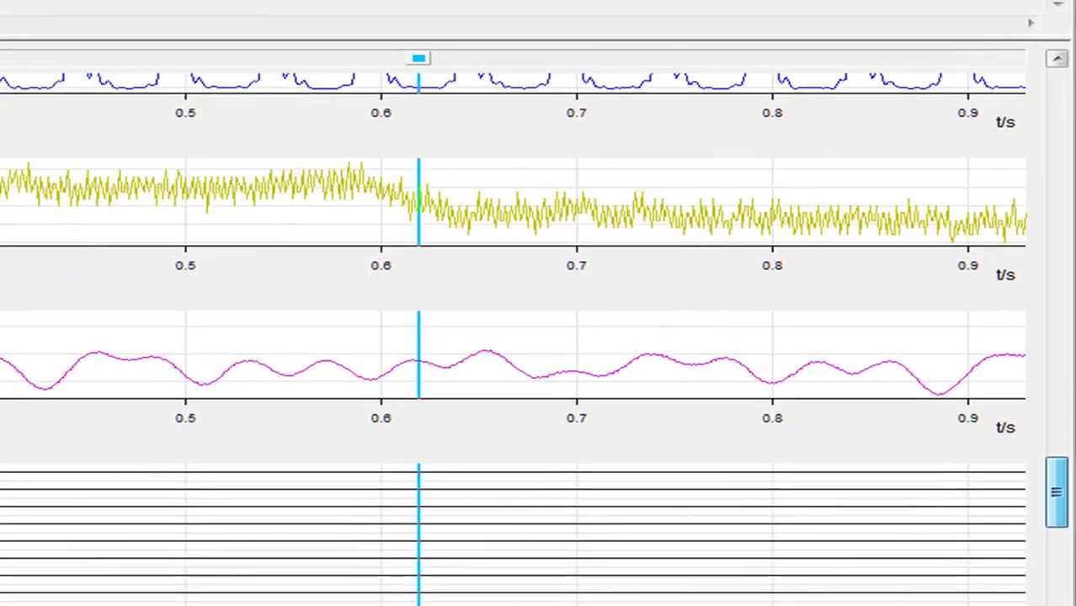
scroll(1073, 522, down, 6)
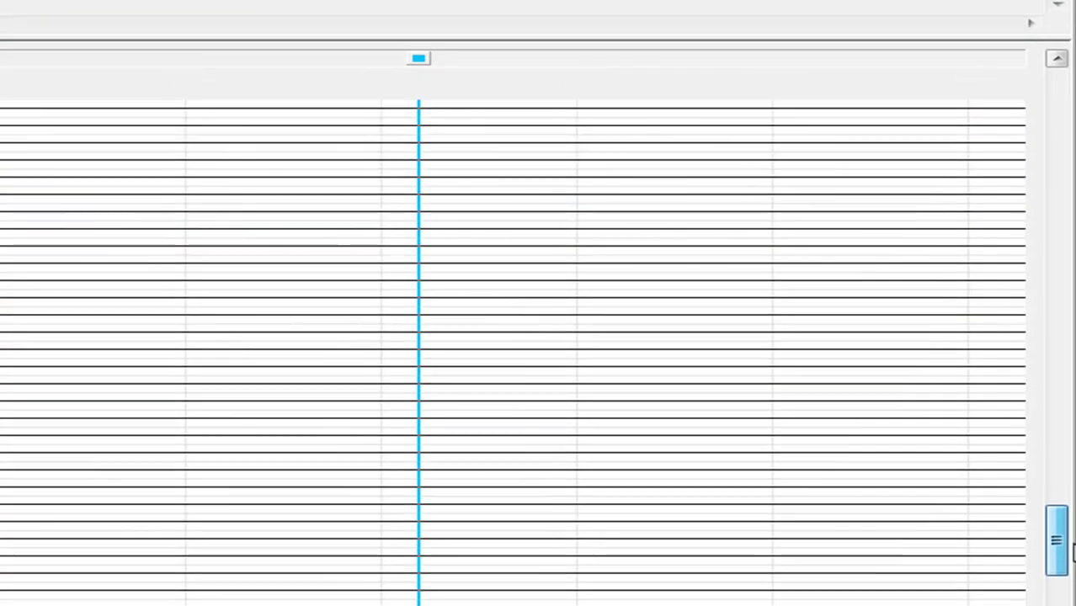
scroll(1073, 556, up, 1)
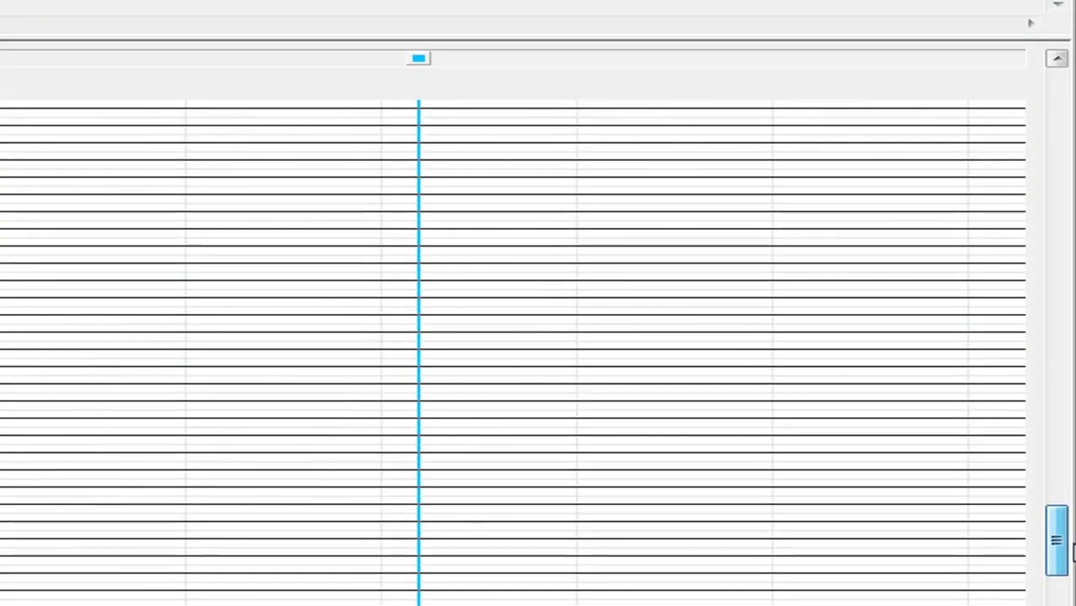
scroll(1073, 551, down, 4)
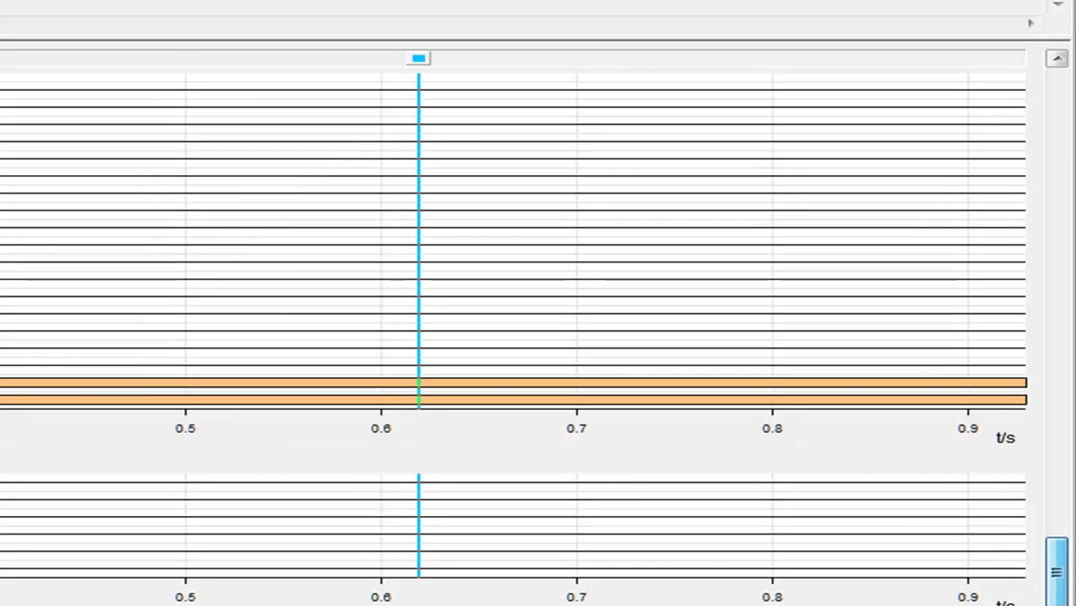
drag(1054, 594, 1044, 82)
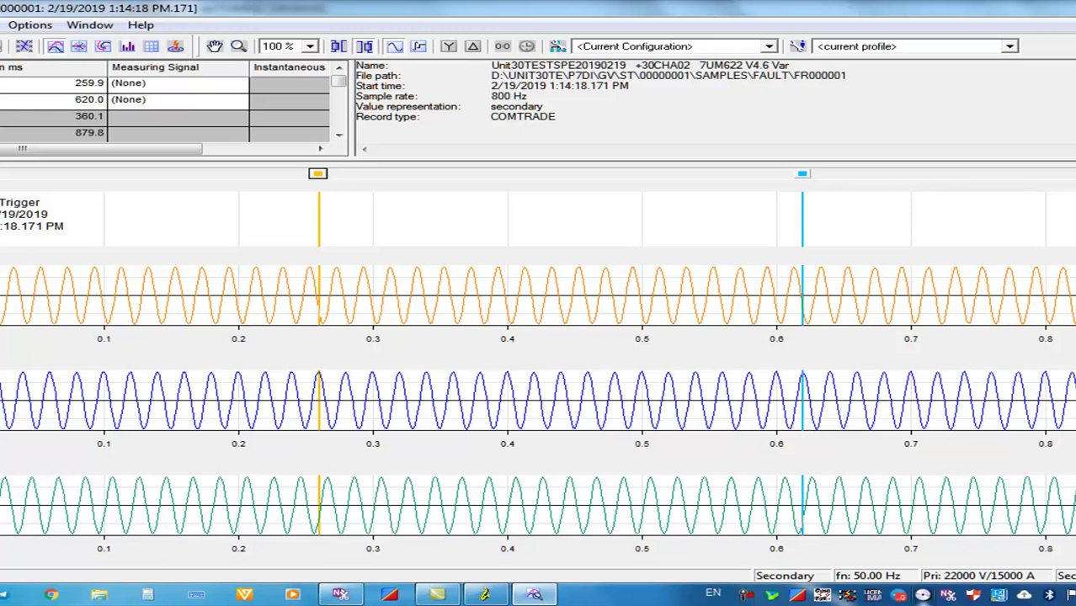
scroll(537, 375, down, 5)
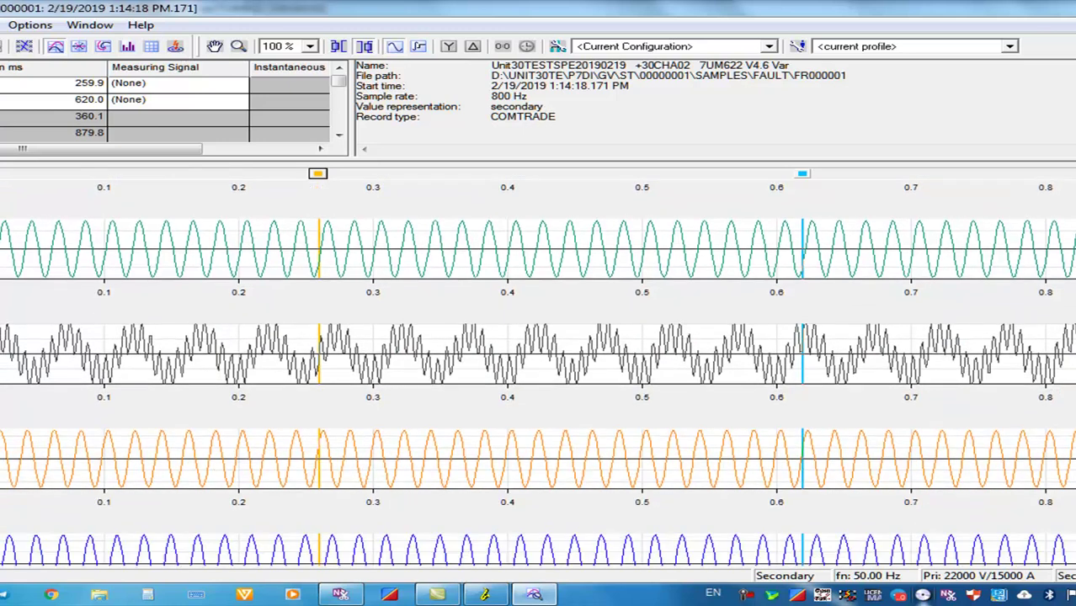
scroll(537, 375, down, 4)
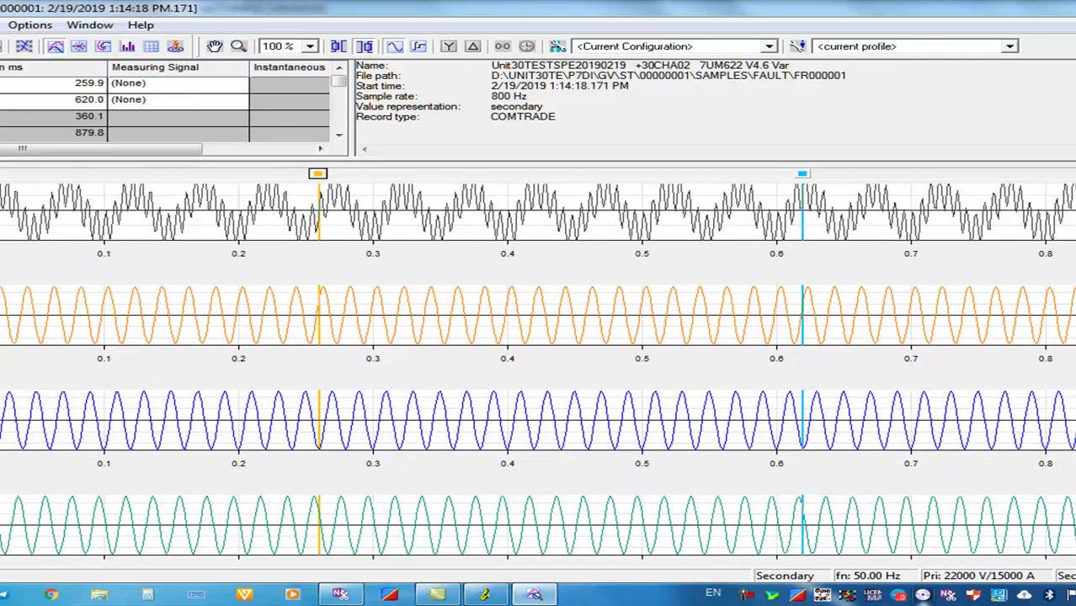
scroll(538, 376, down, 5)
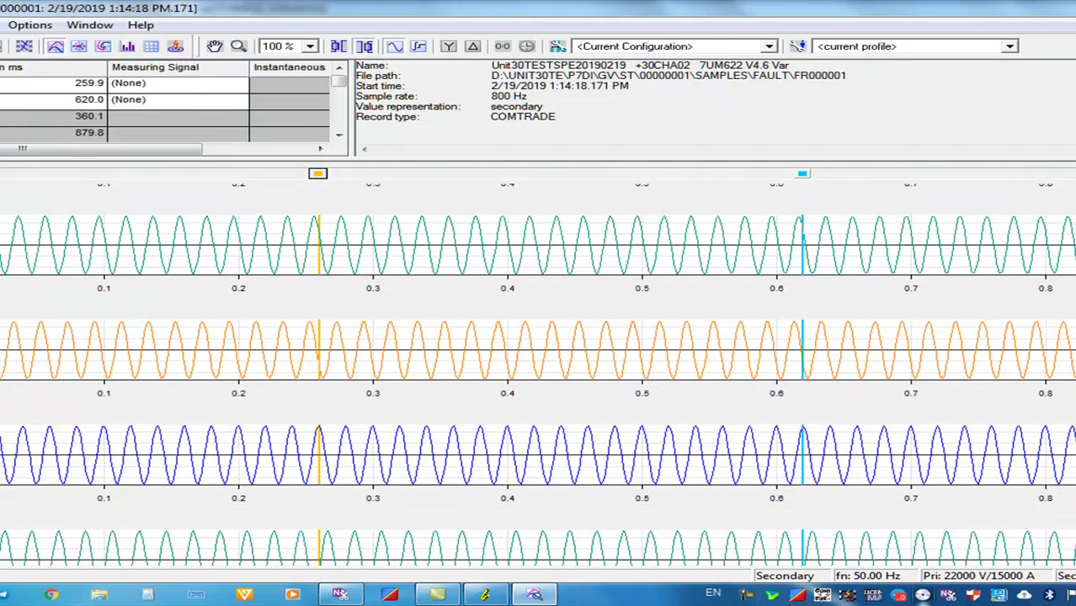
scroll(537, 376, down, 5)
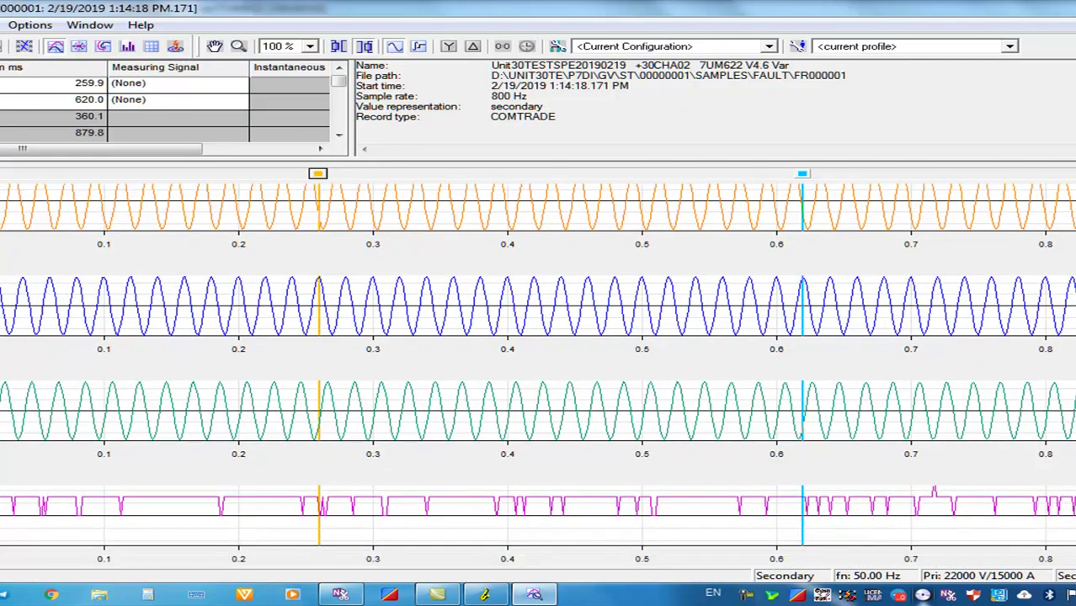
scroll(537, 375, down, 7)
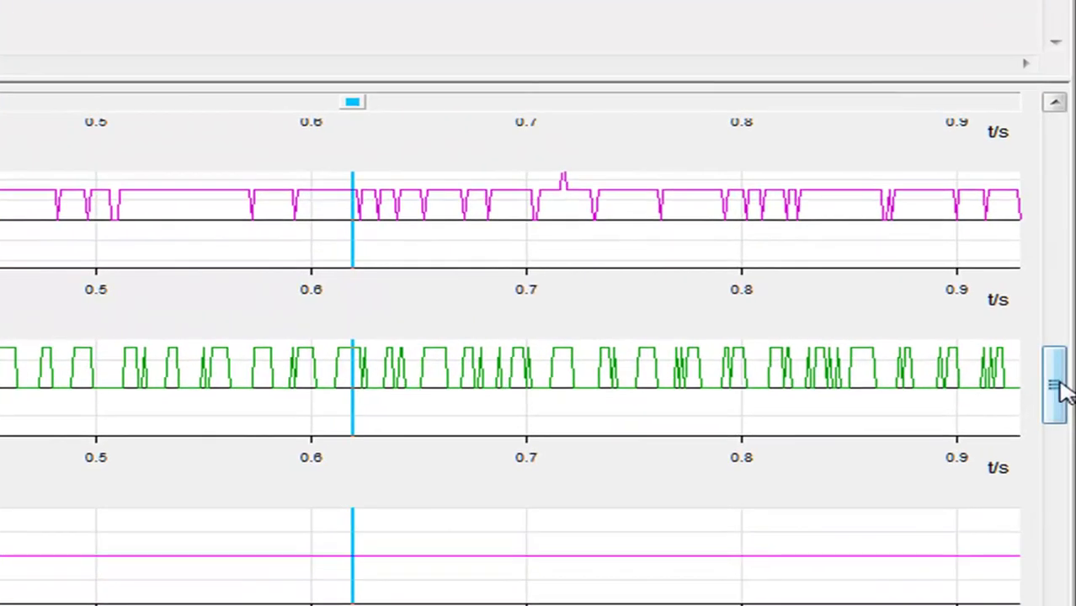
drag(1066, 389, 1055, 573)
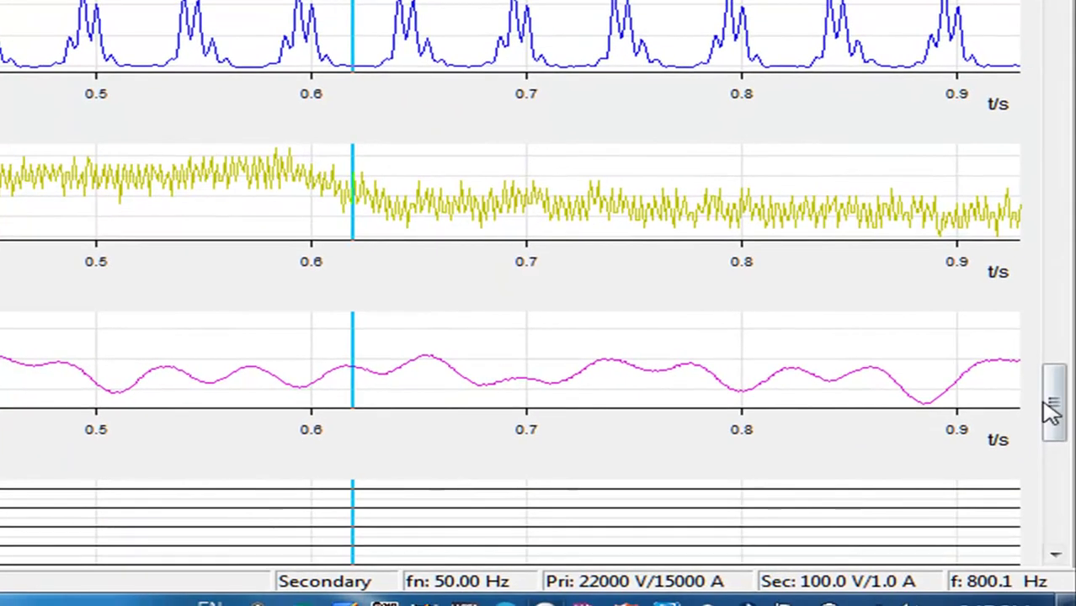
drag(1045, 404, 1067, 572)
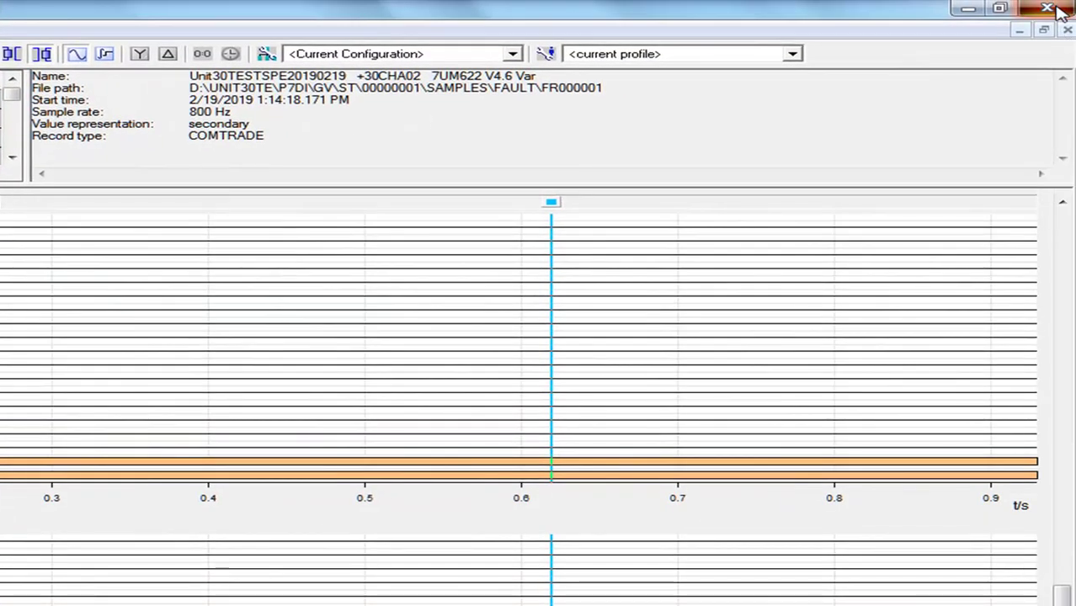
Close FR000001 in SIGRA without saving its changes and clear the list selection
click(1065, 31)
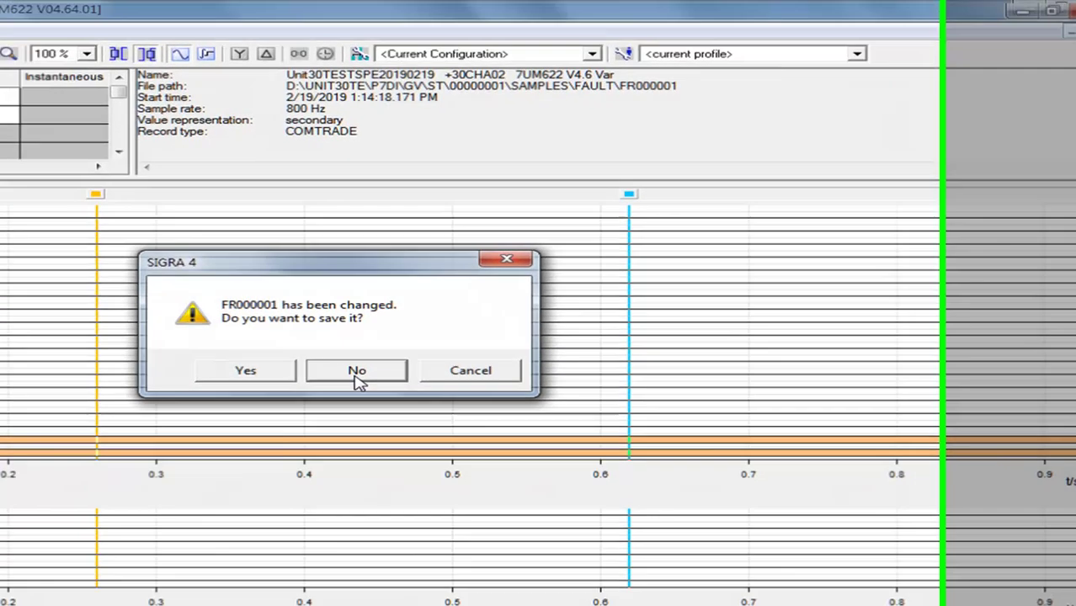
click(264, 388)
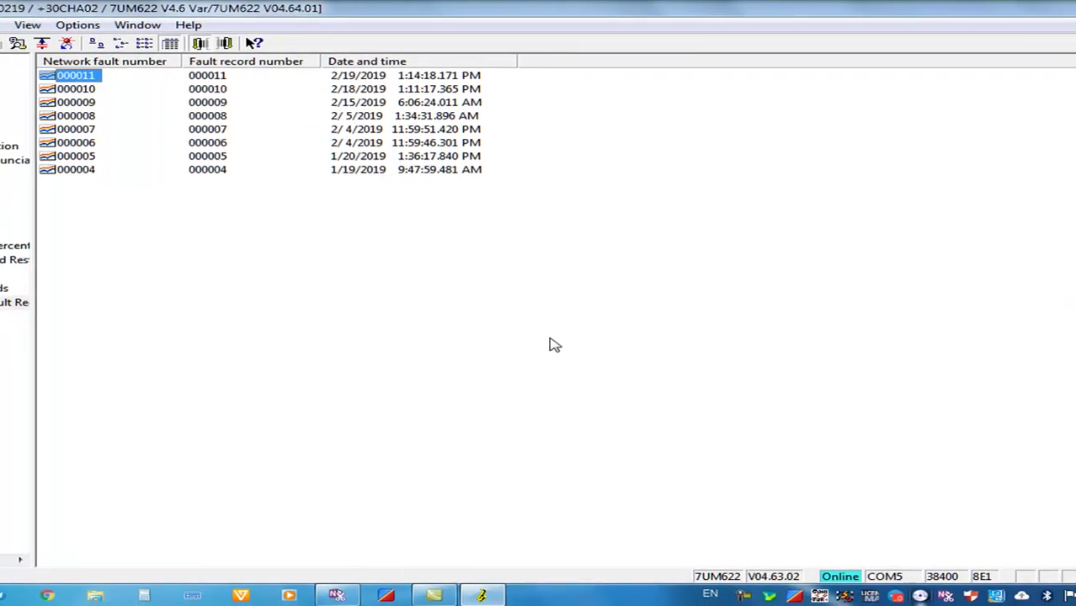
click(234, 342)
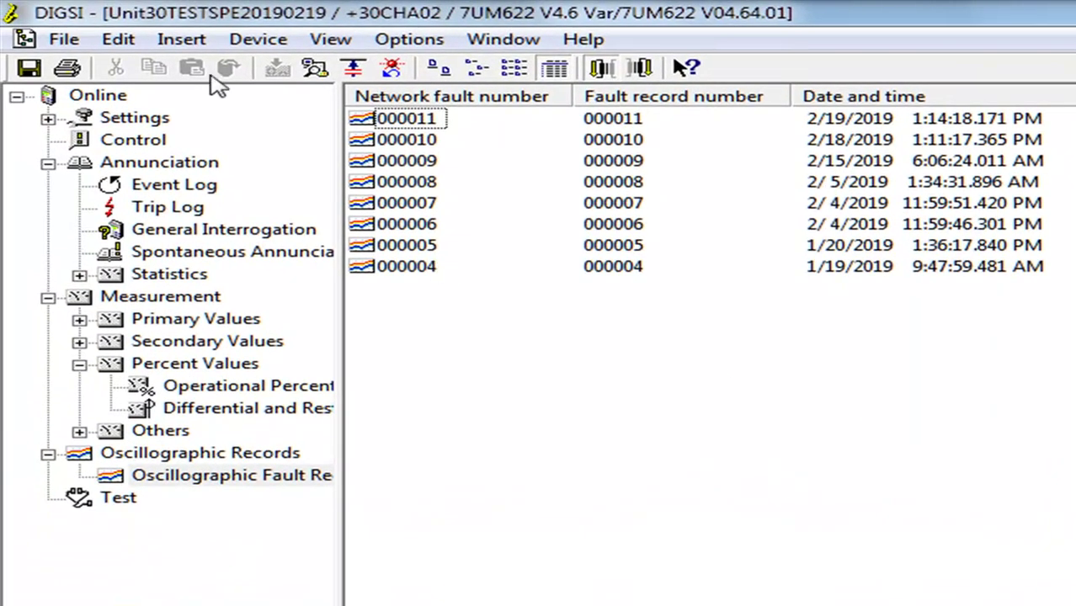
Dismiss the Switch On/Off-line save prompt to stay online on COM5 and show Settings functions
click(258, 40)
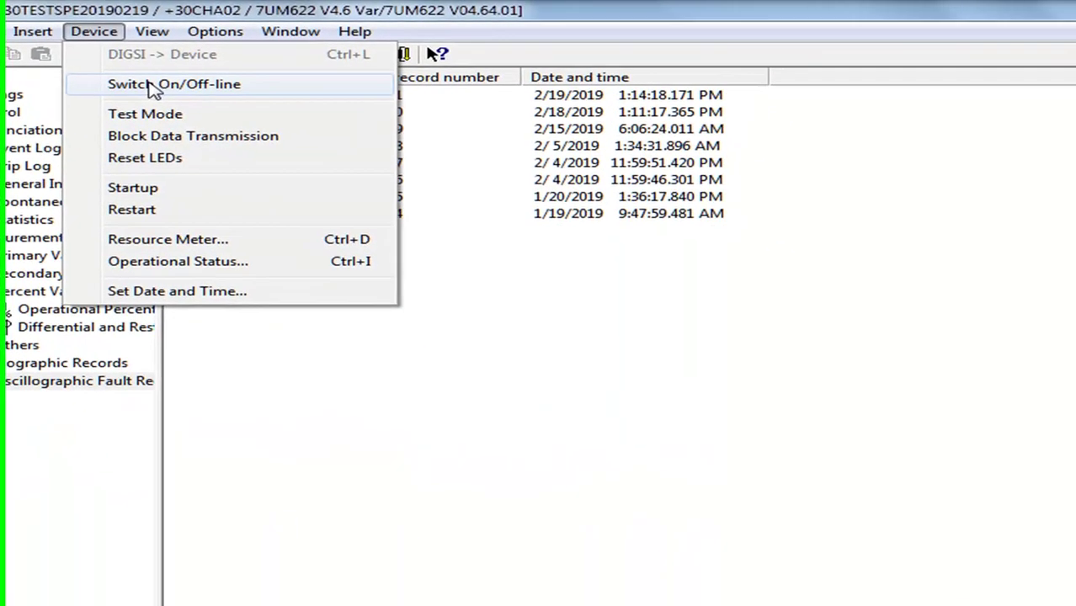
click(282, 101)
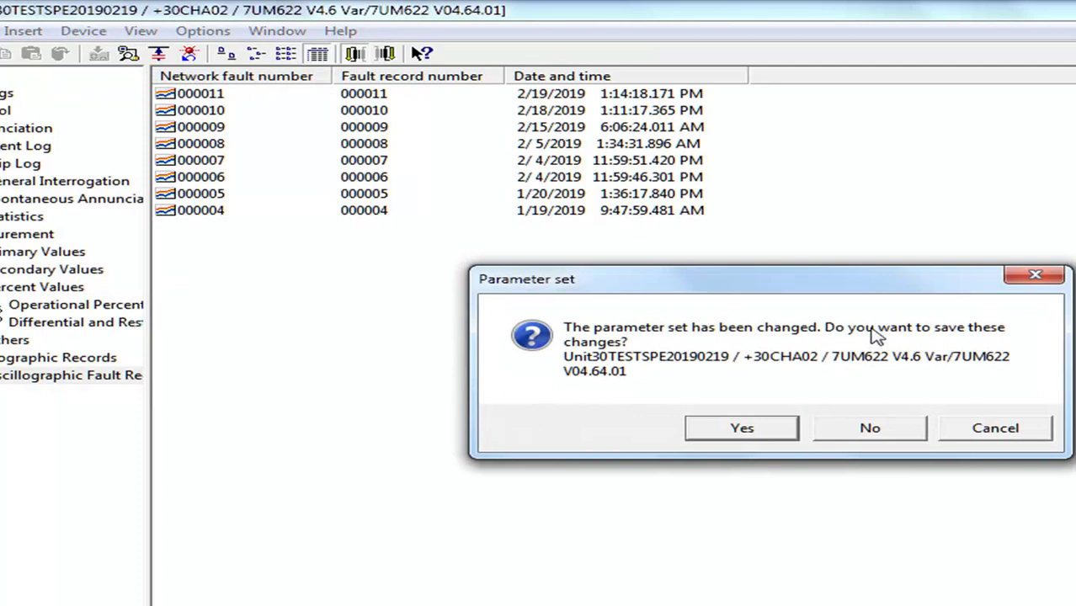
click(1037, 281)
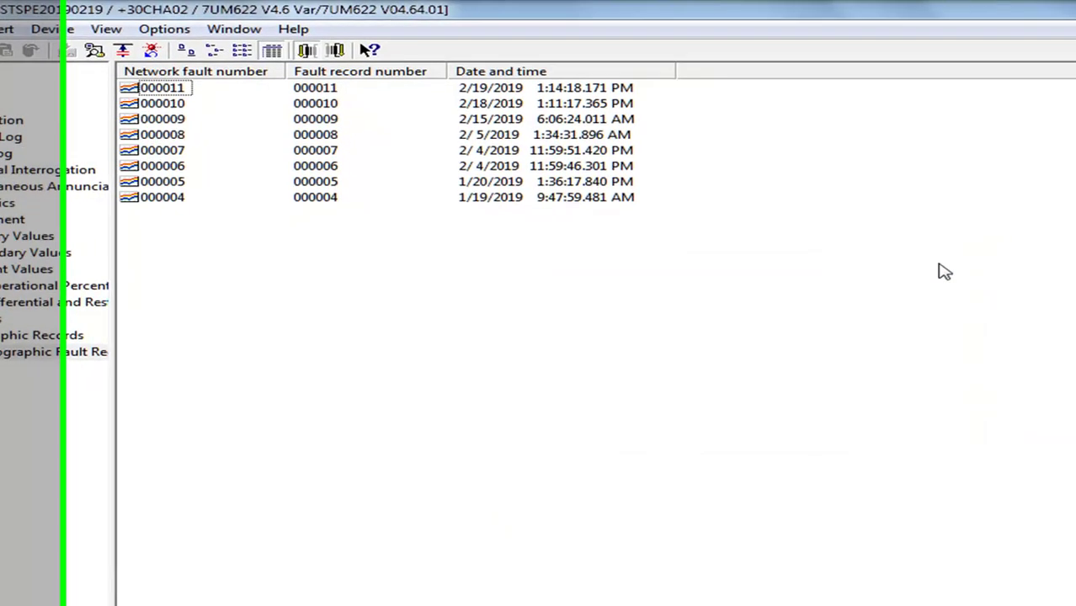
key(BackSpace)
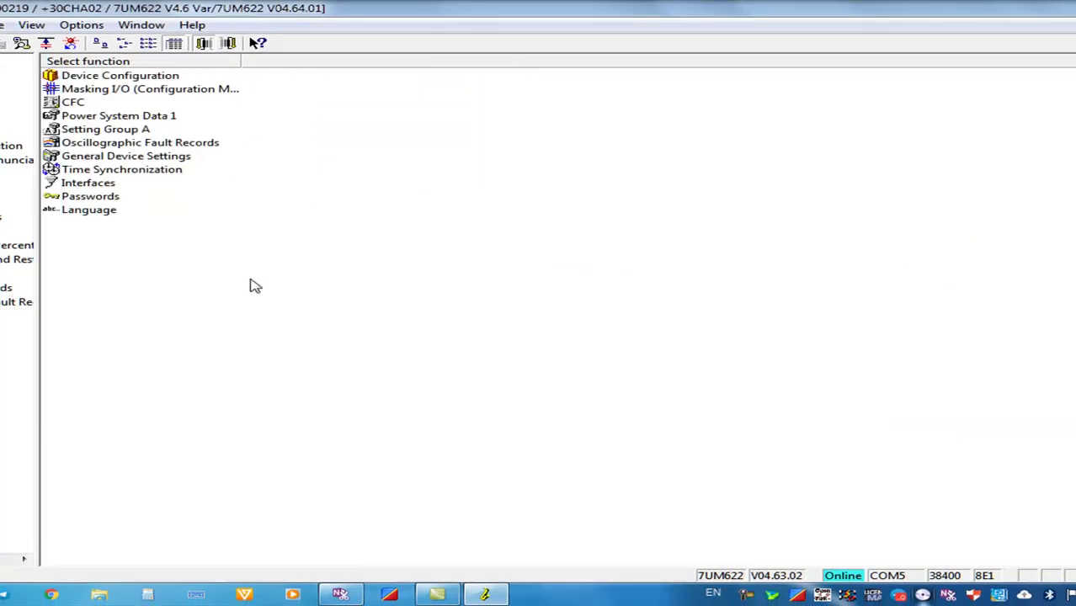
Compare the relay's parameters with the stored set, confirming 0 differences
right_click(249, 286)
click(367, 289)
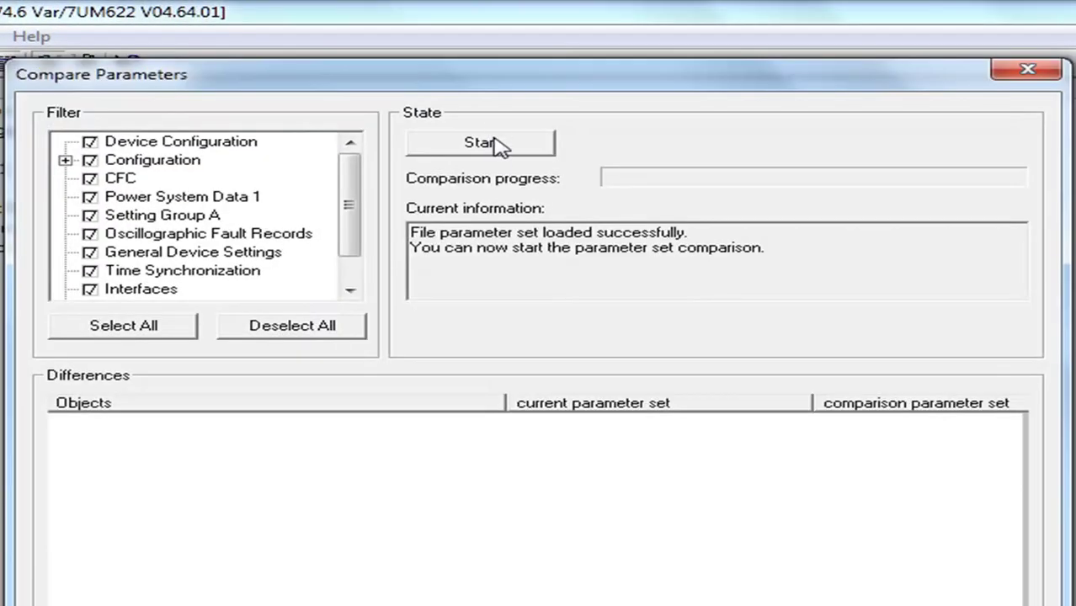
click(497, 141)
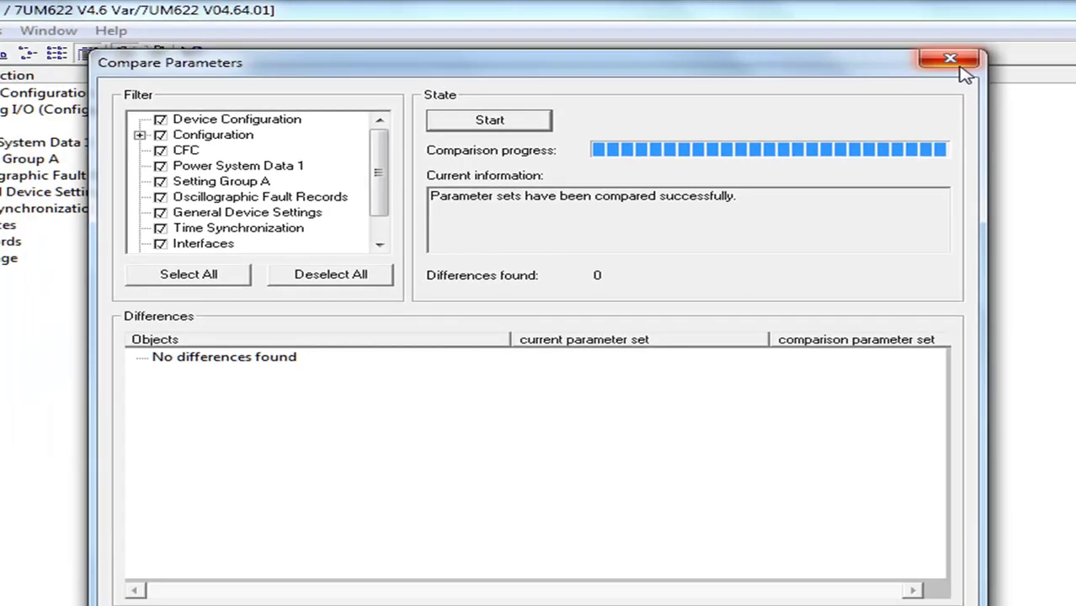
click(1027, 69)
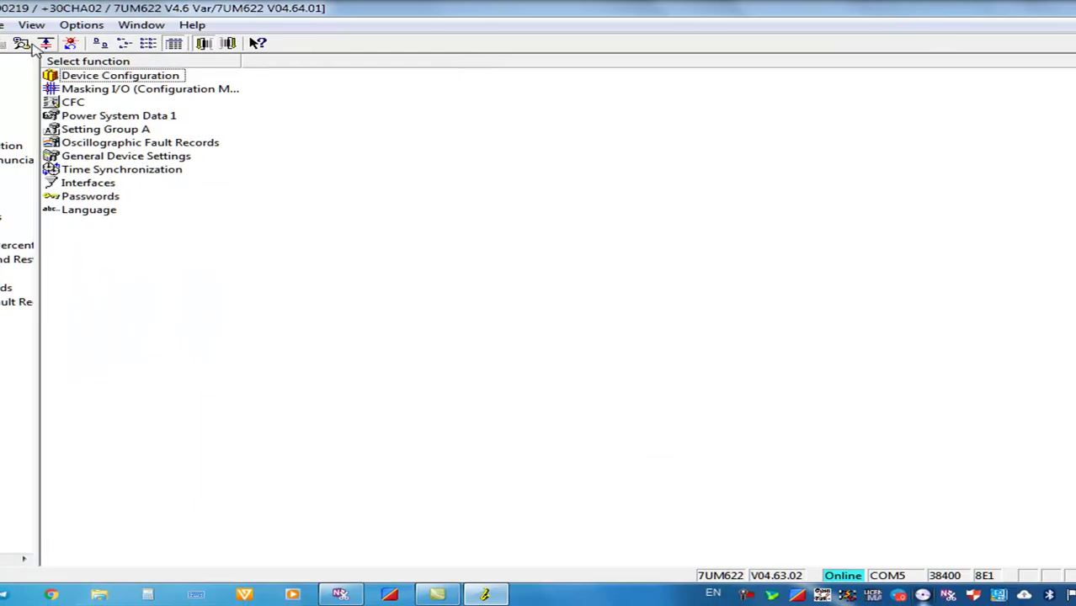
Switch the 7UM622 offline, declining to save parameter set changes
click(0, 25)
click(36, 71)
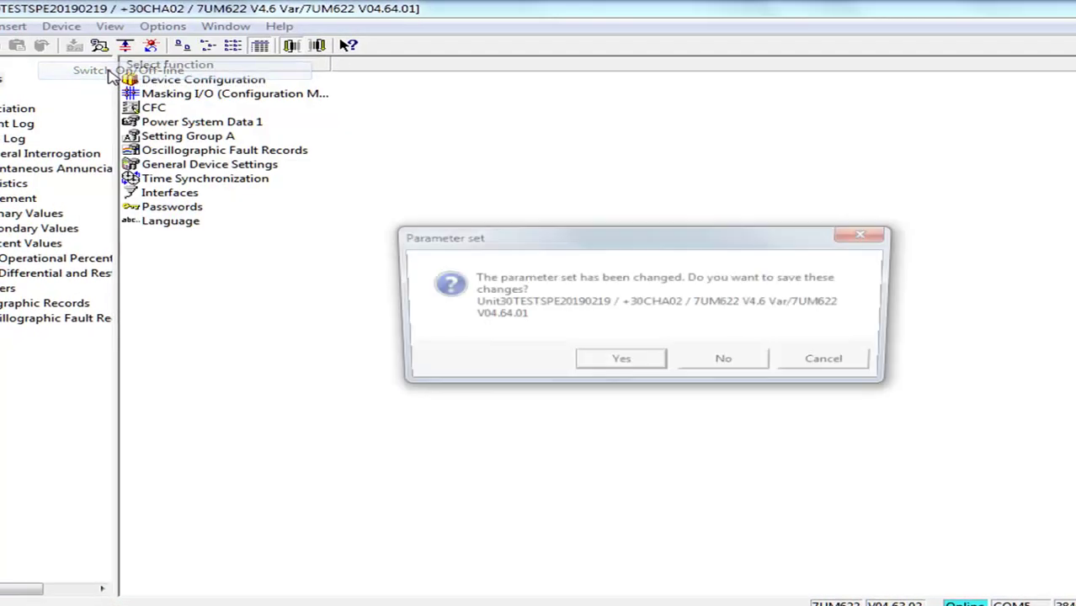
click(723, 358)
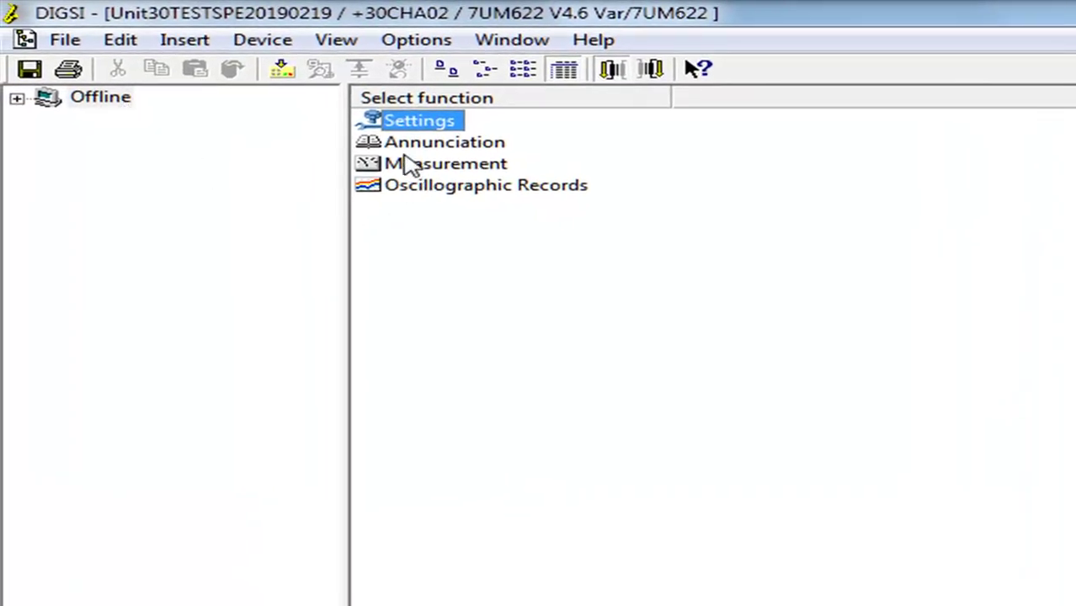
Browse the Annunciation logs, primary operational values and secondary-value Angles records
double_click(426, 145)
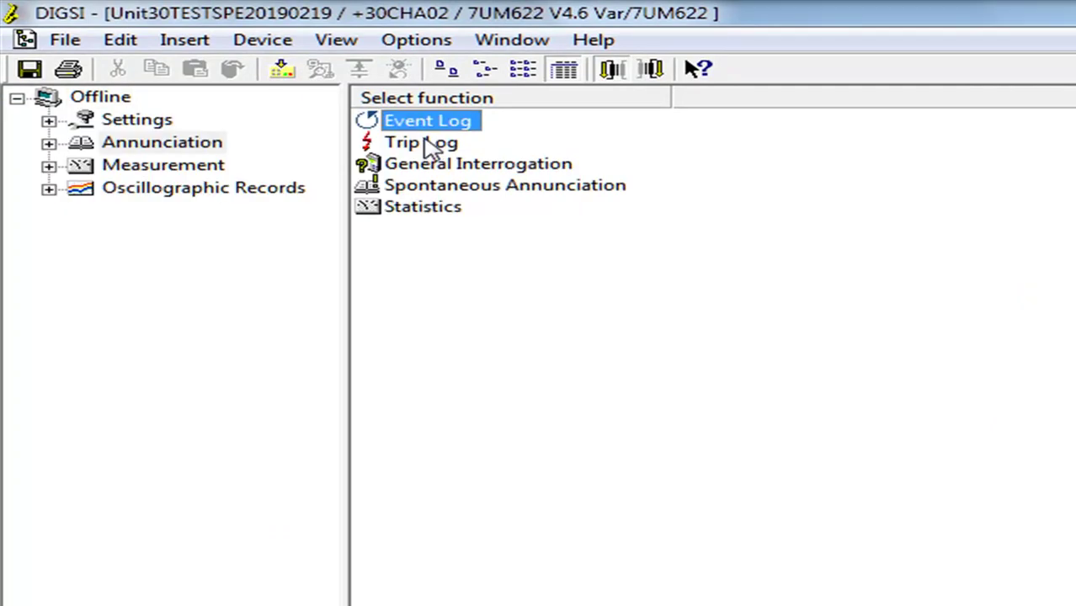
double_click(74, 145)
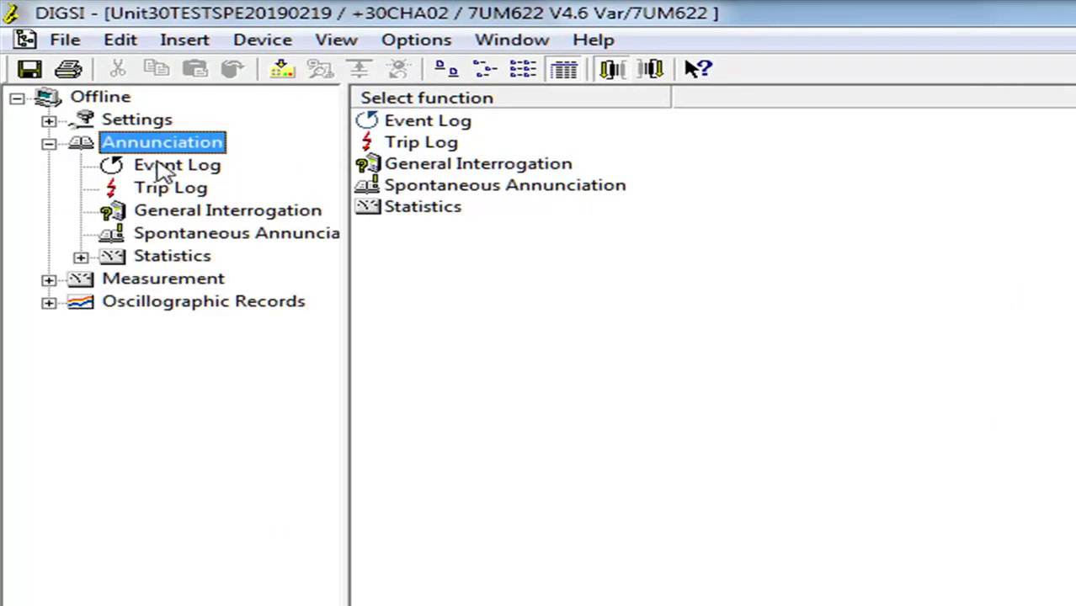
click(176, 283)
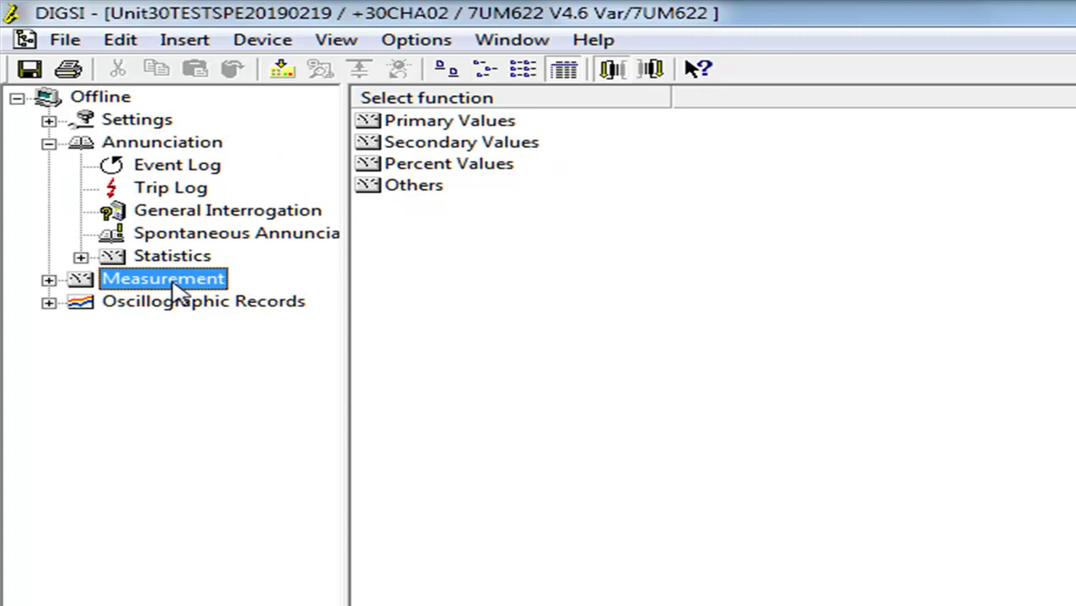
double_click(455, 126)
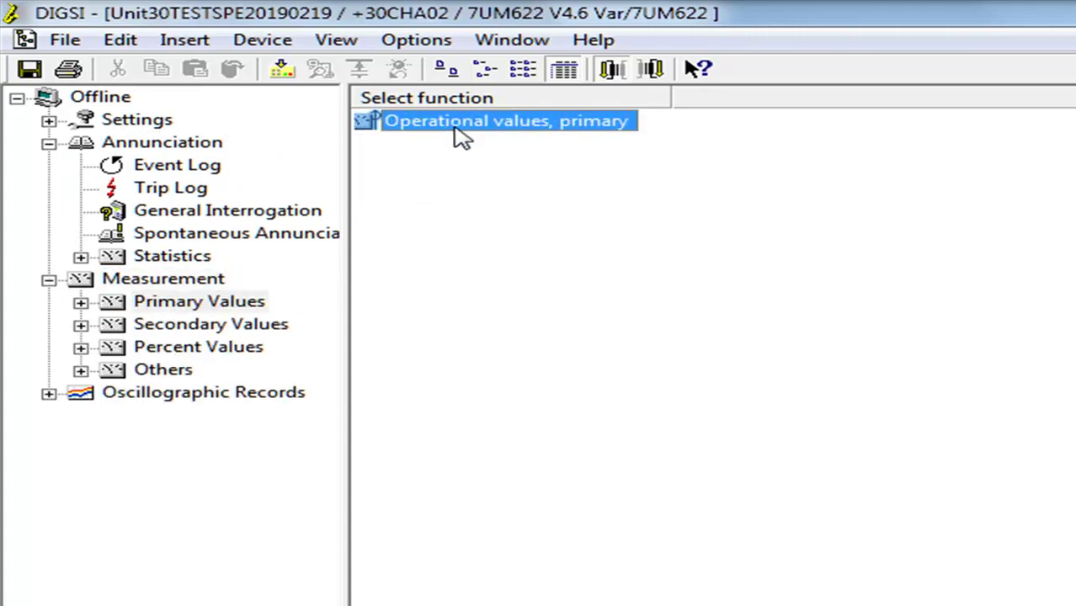
double_click(455, 128)
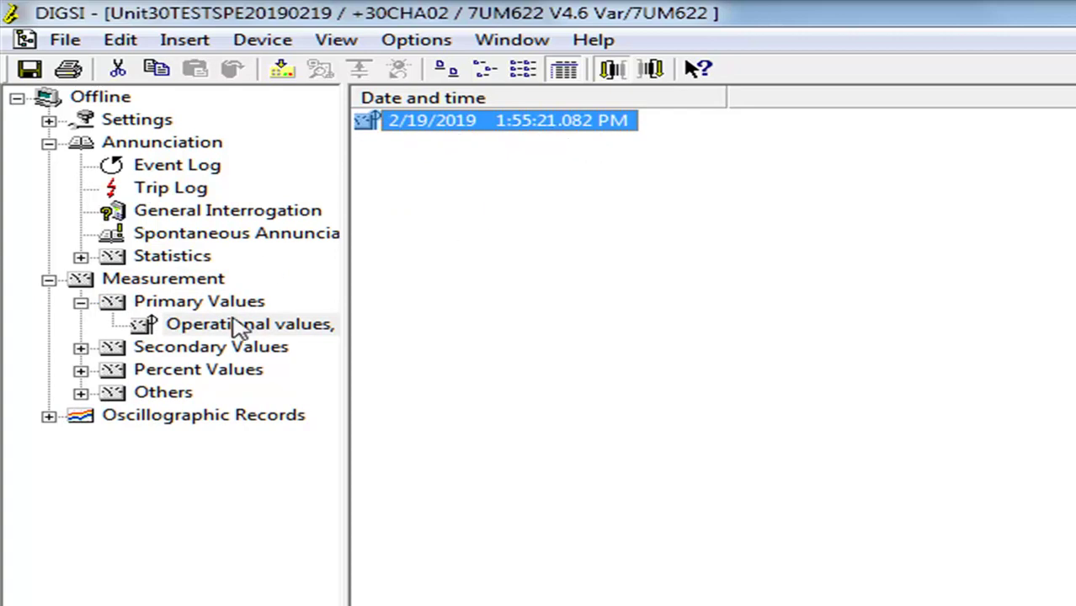
click(211, 347)
double_click(429, 144)
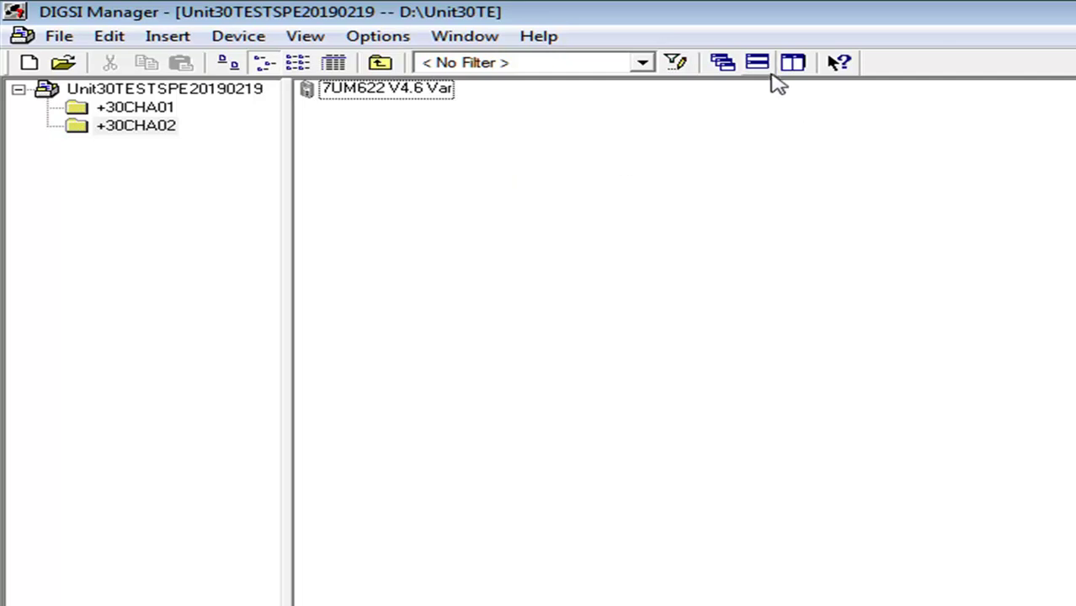
right_click(800, 277)
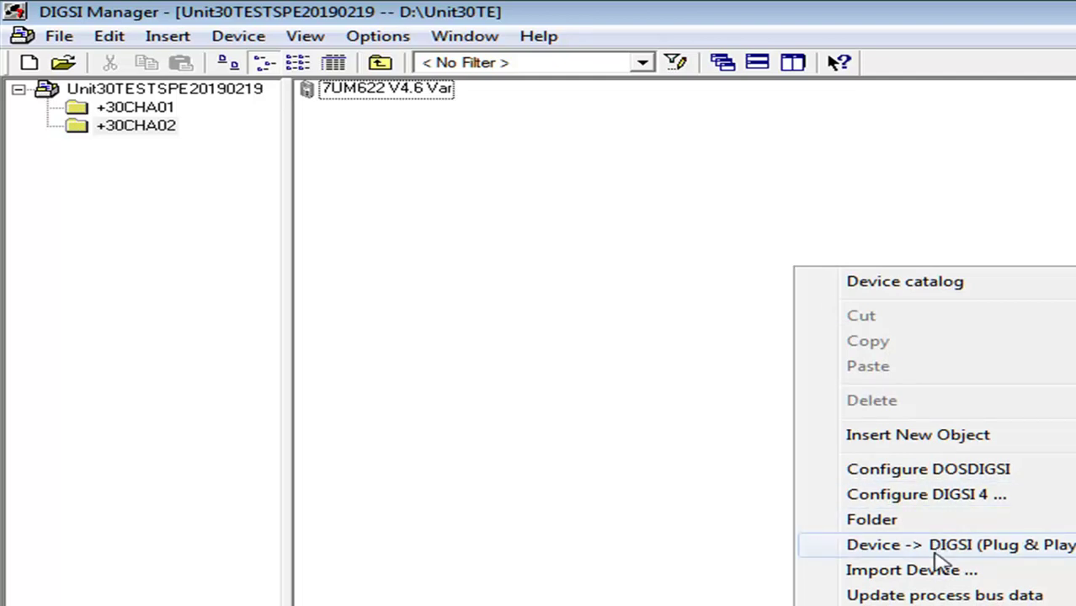
click(651, 528)
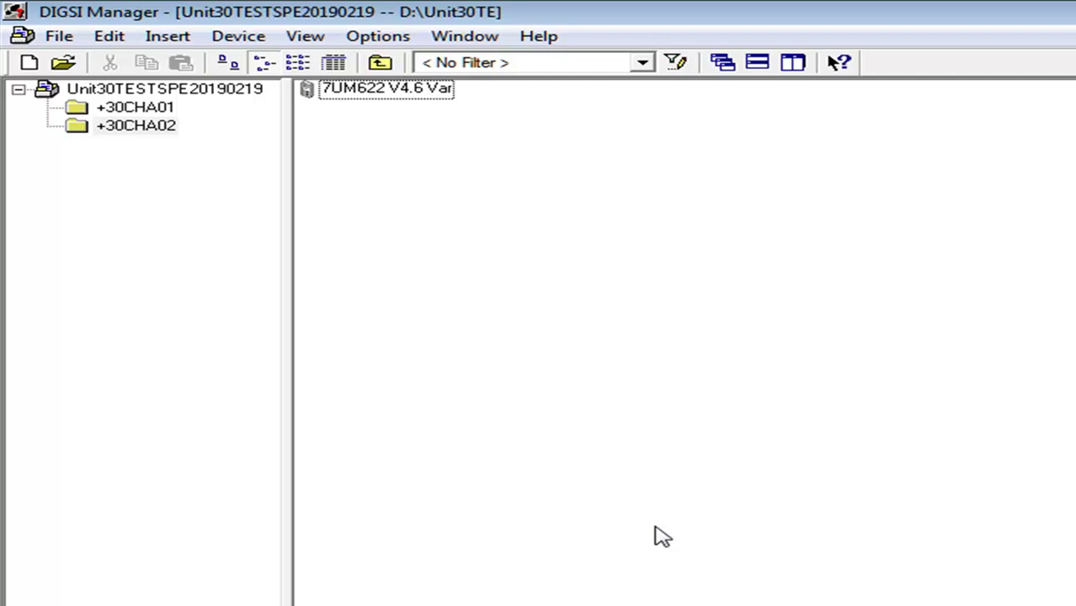
click(402, 96)
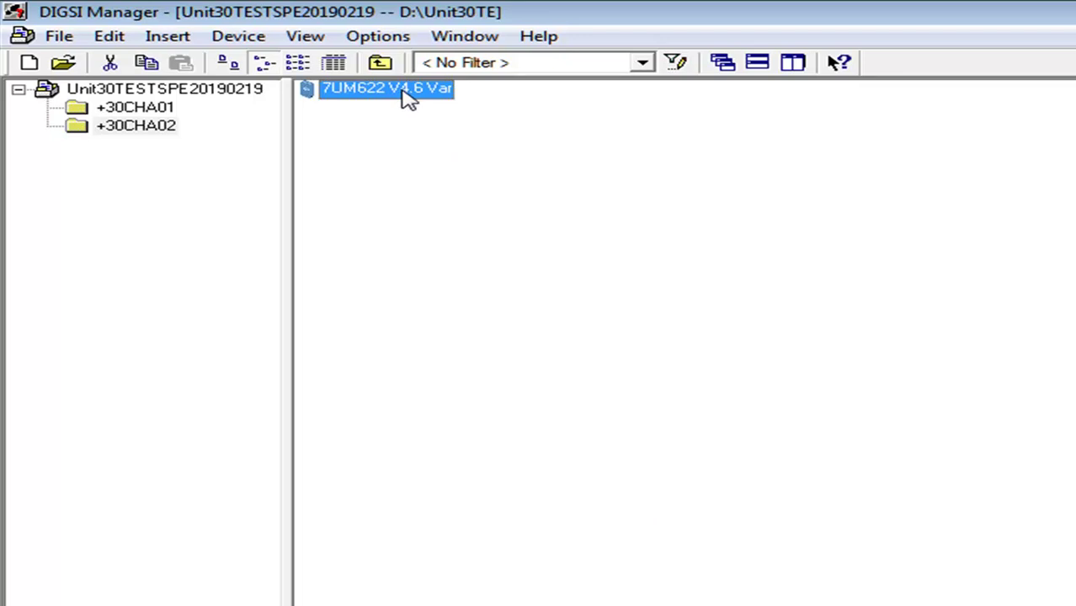
Export 7UM622 V4.6 Var to 7UM622 V4.6 Var.dex in the 20190124 folder, overwriting the old file
right_click(408, 98)
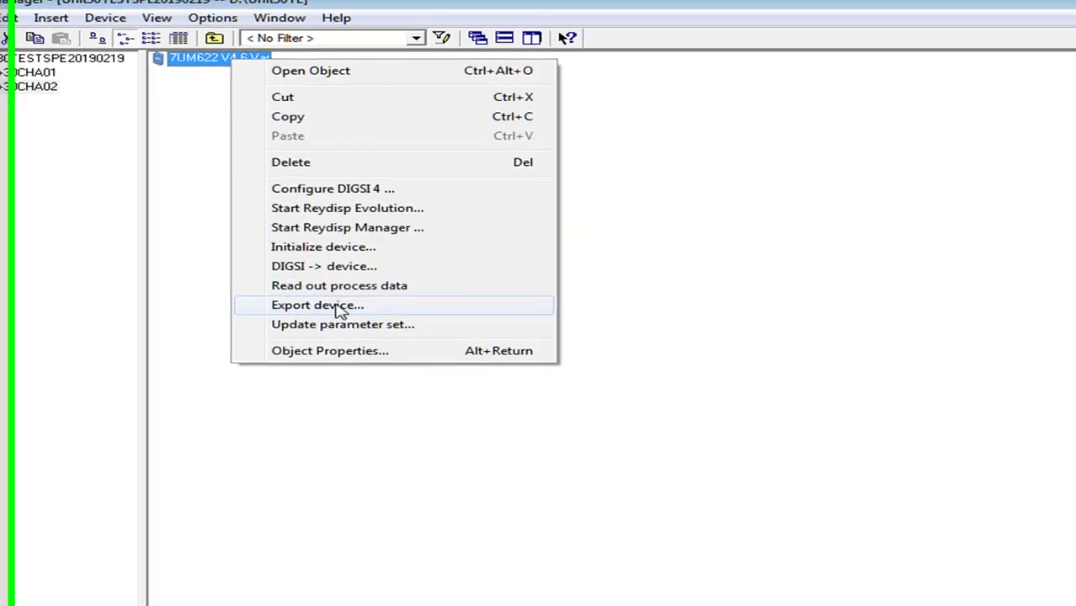
click(505, 392)
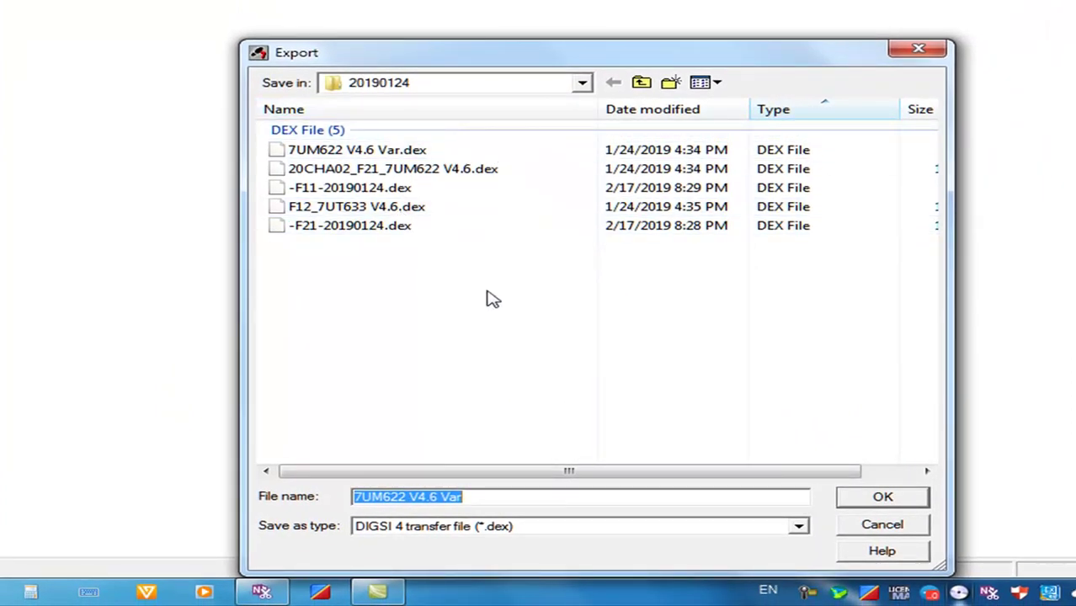
click(862, 503)
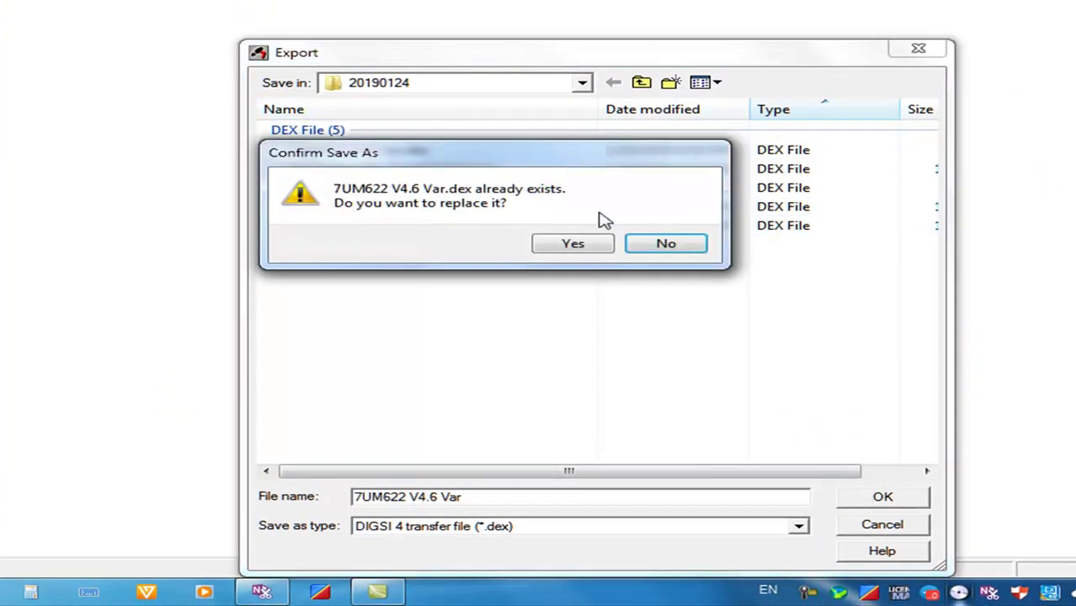
click(586, 244)
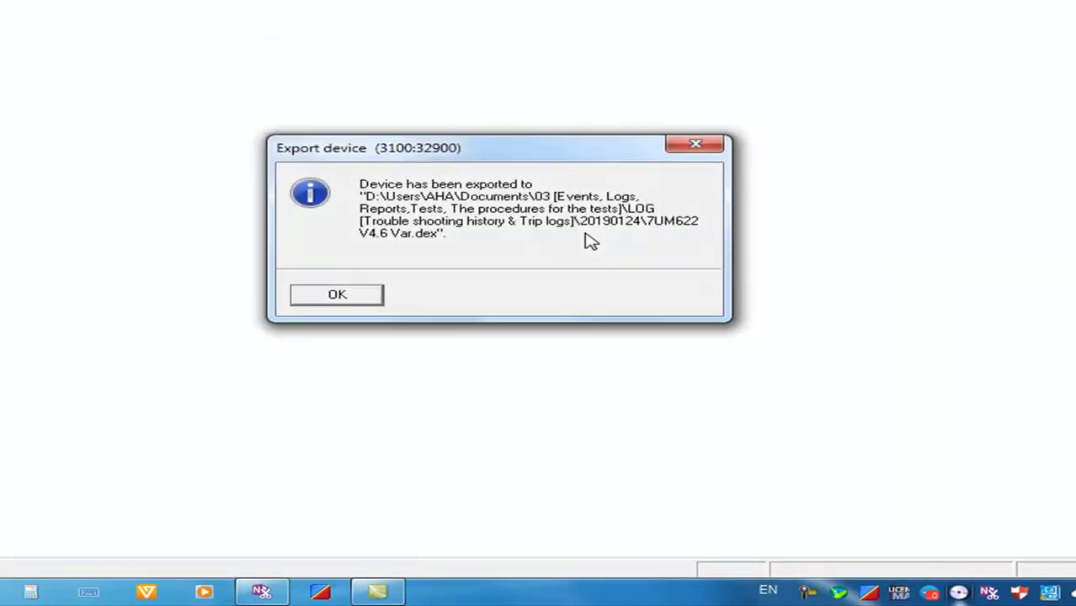
click(337, 296)
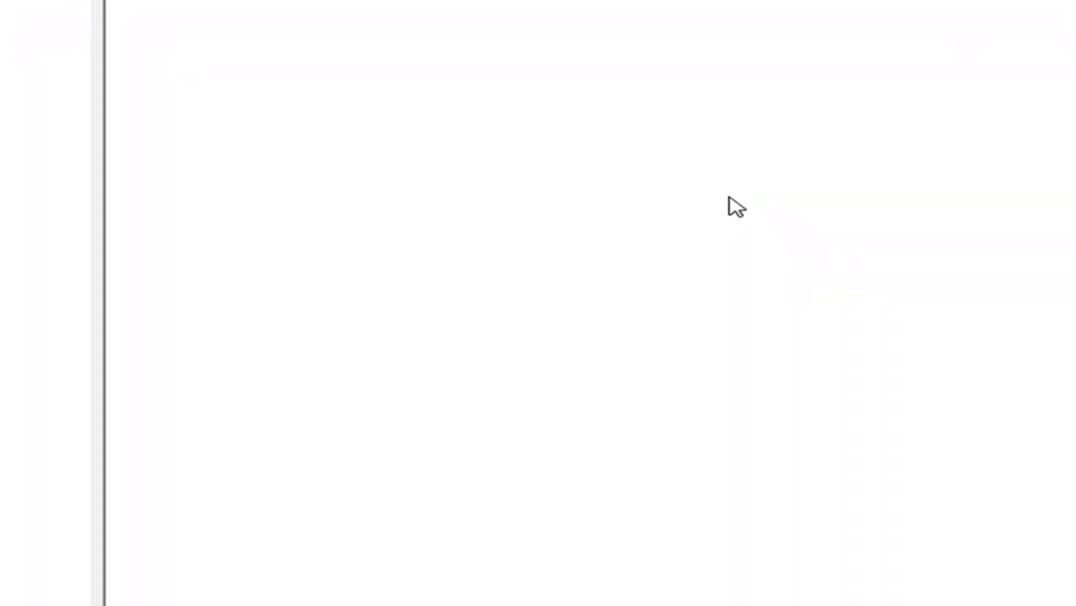
Start importing a SIPROTEC 4 device into the +30CHA02 folder
right_click(875, 344)
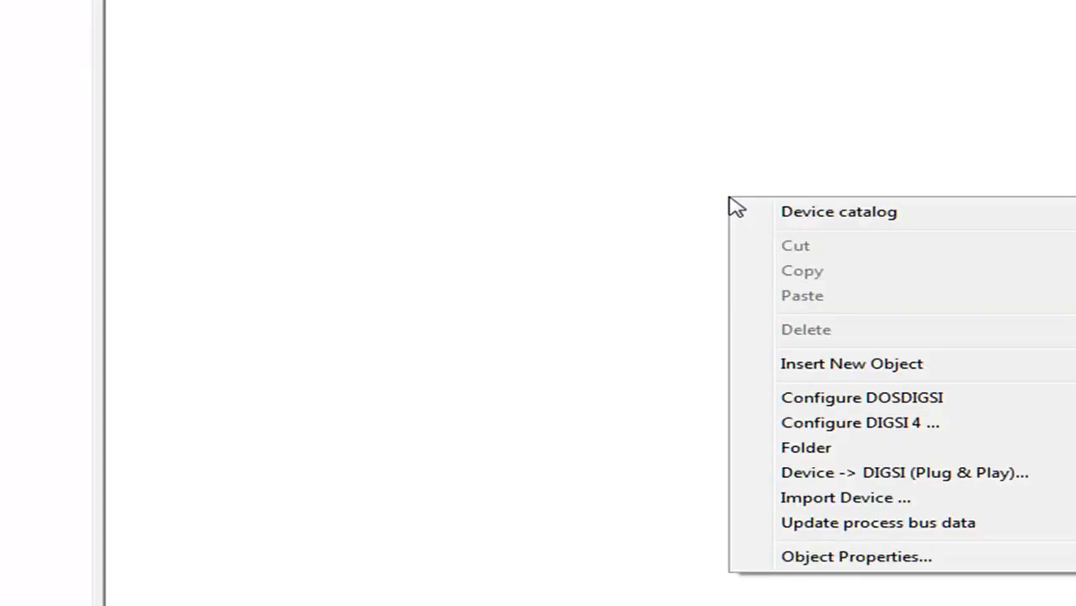
click(876, 503)
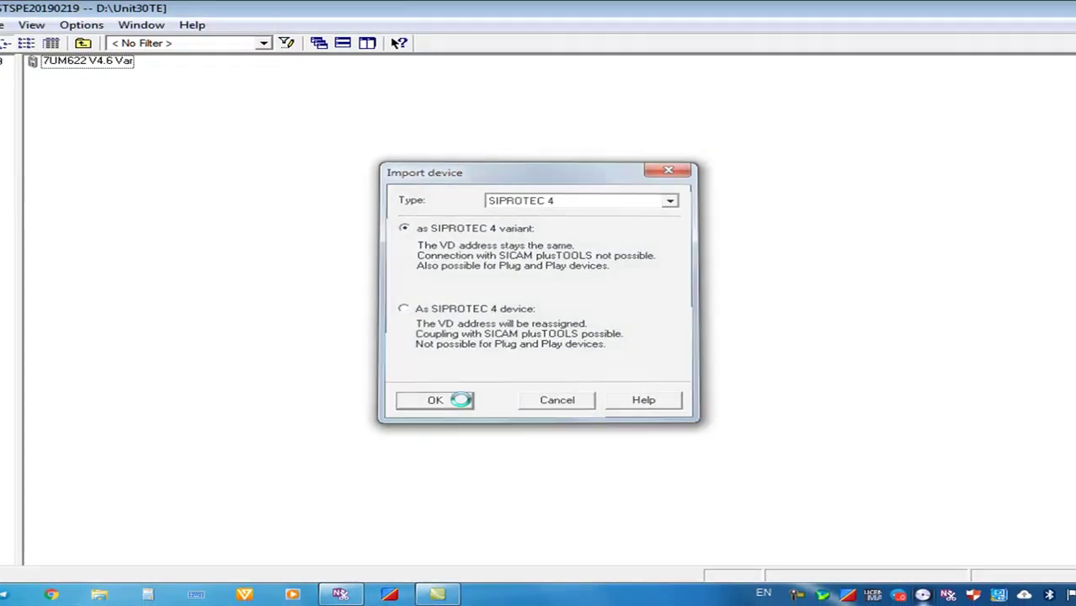
click(740, 461)
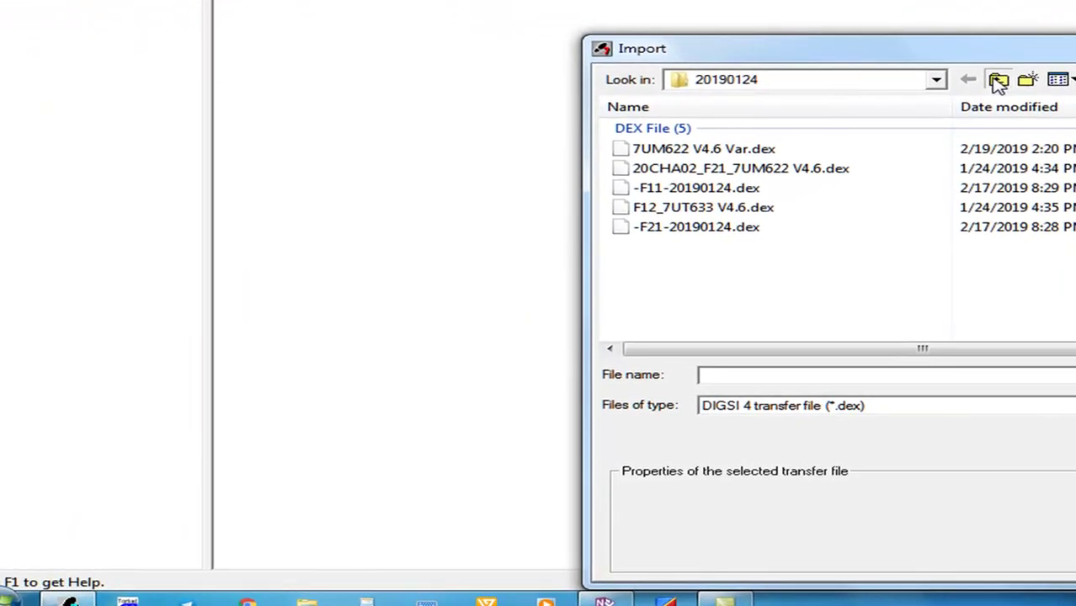
Navigate the import browser up from the LOG folder to the Desktop
click(999, 80)
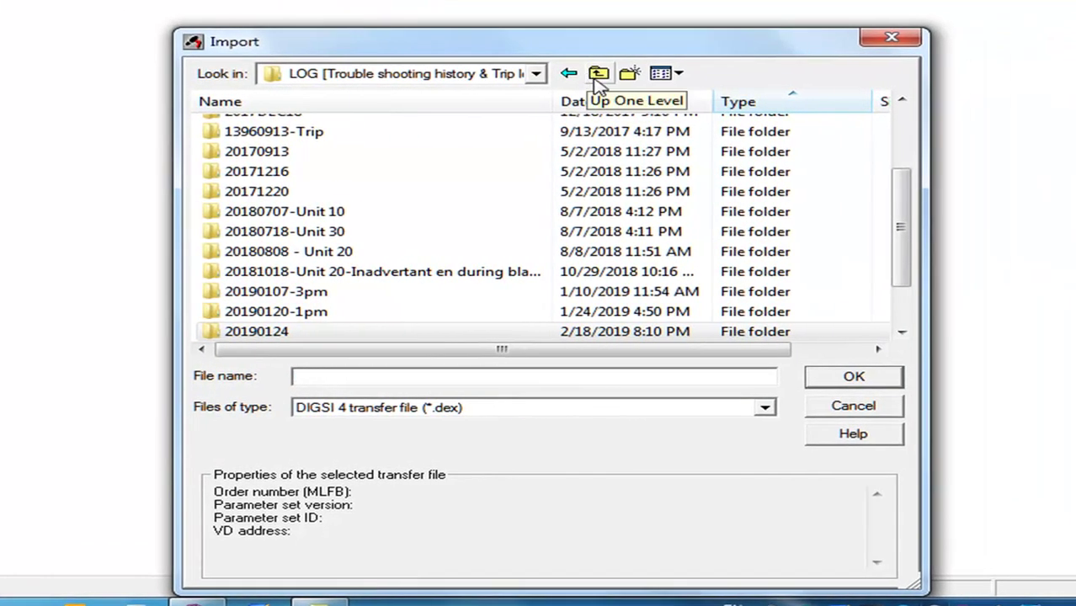
click(997, 79)
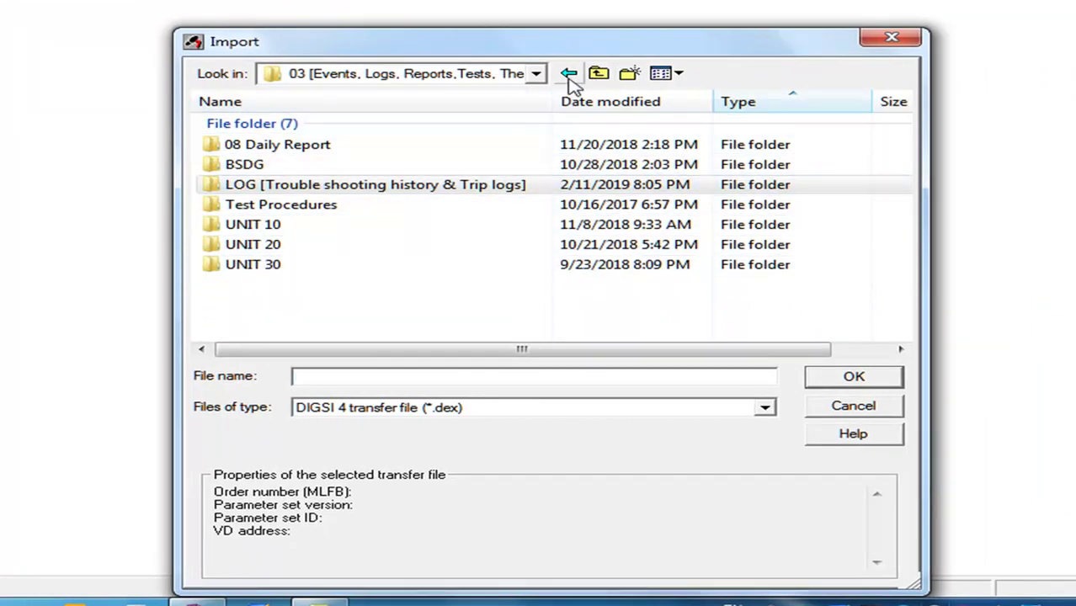
click(599, 75)
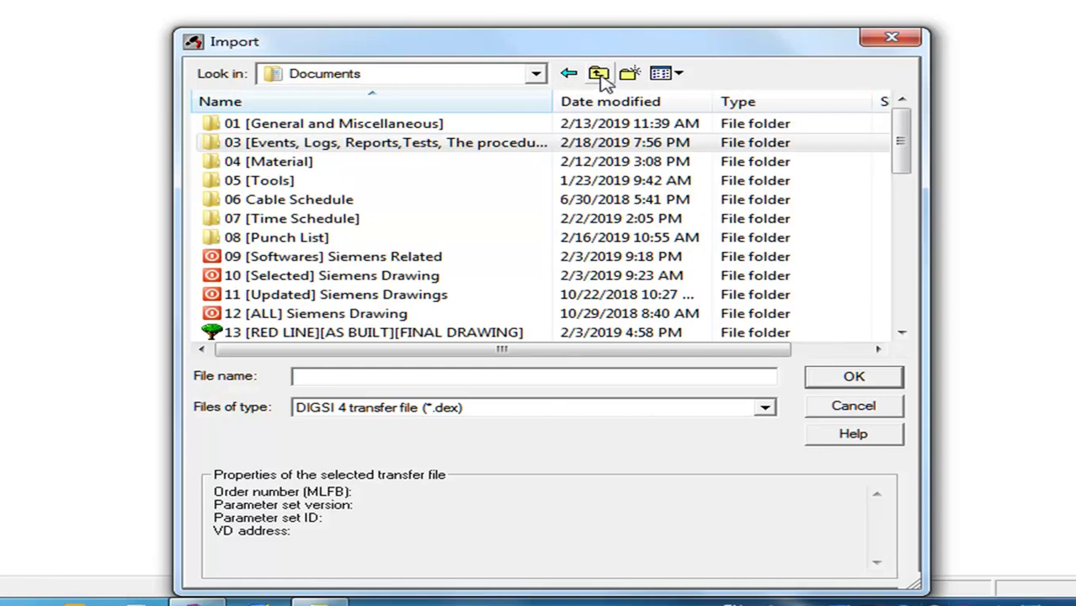
click(599, 75)
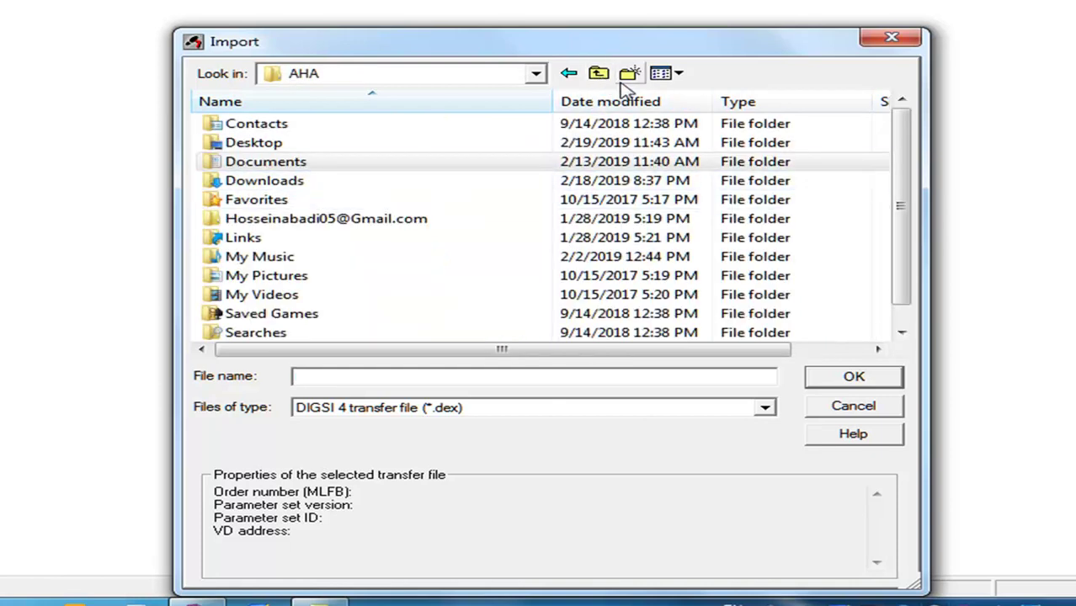
click(600, 75)
click(598, 75)
click(598, 75)
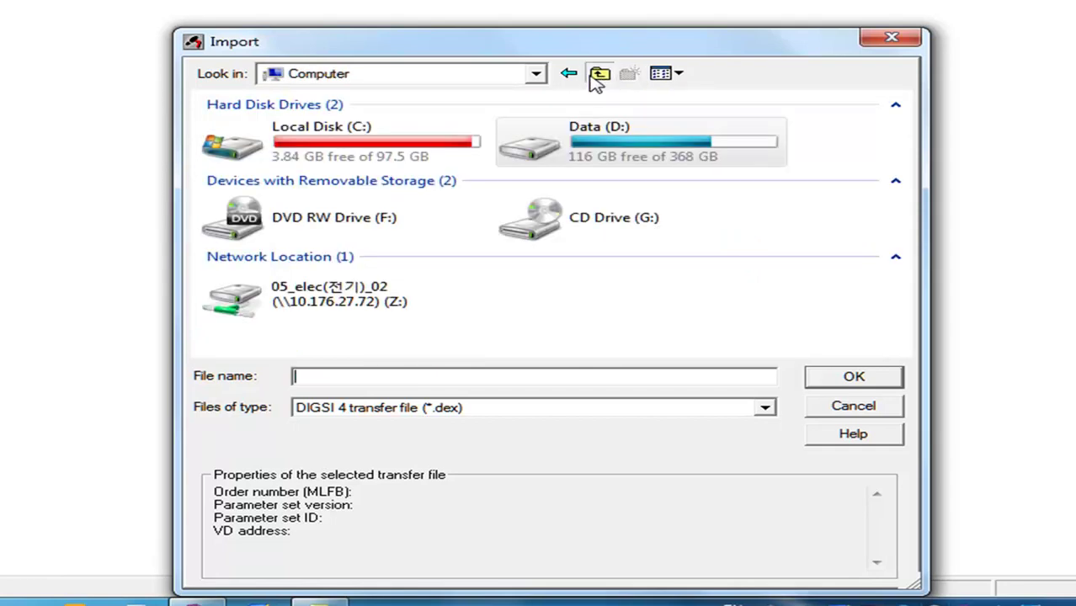
click(598, 75)
Browse into the personal folder, Google Drive, [Projects], [ARNA], ISSUED and Unit30 Final
click(314, 167)
double_click(314, 167)
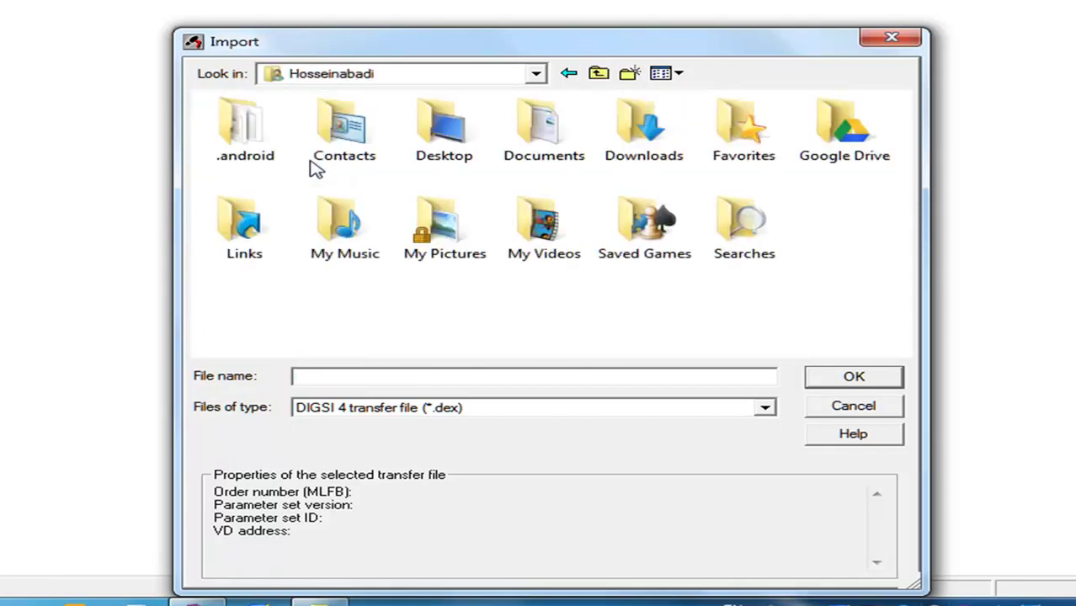
double_click(804, 139)
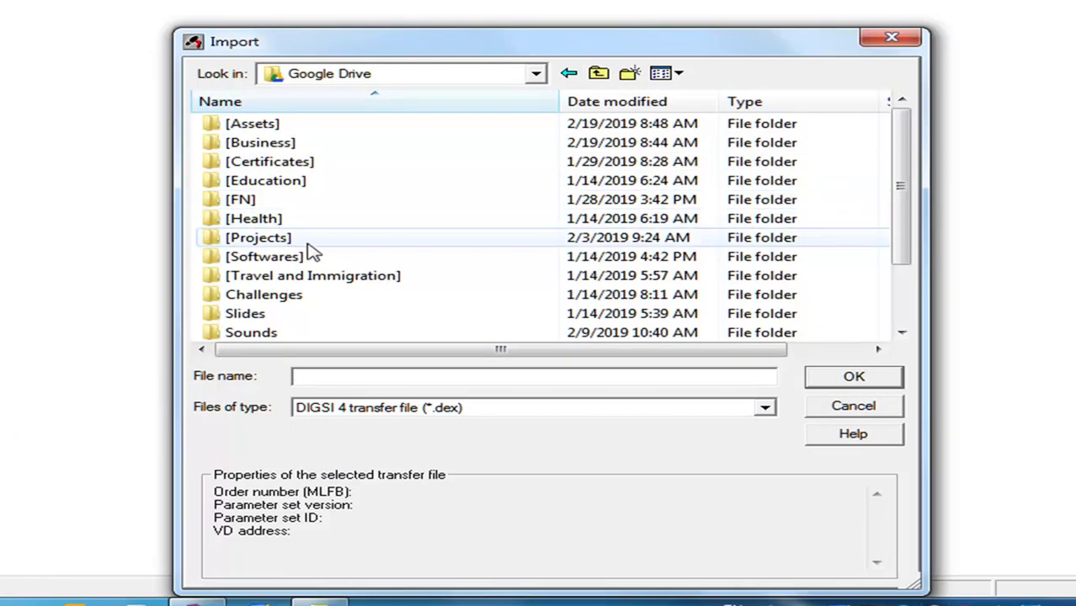
double_click(309, 241)
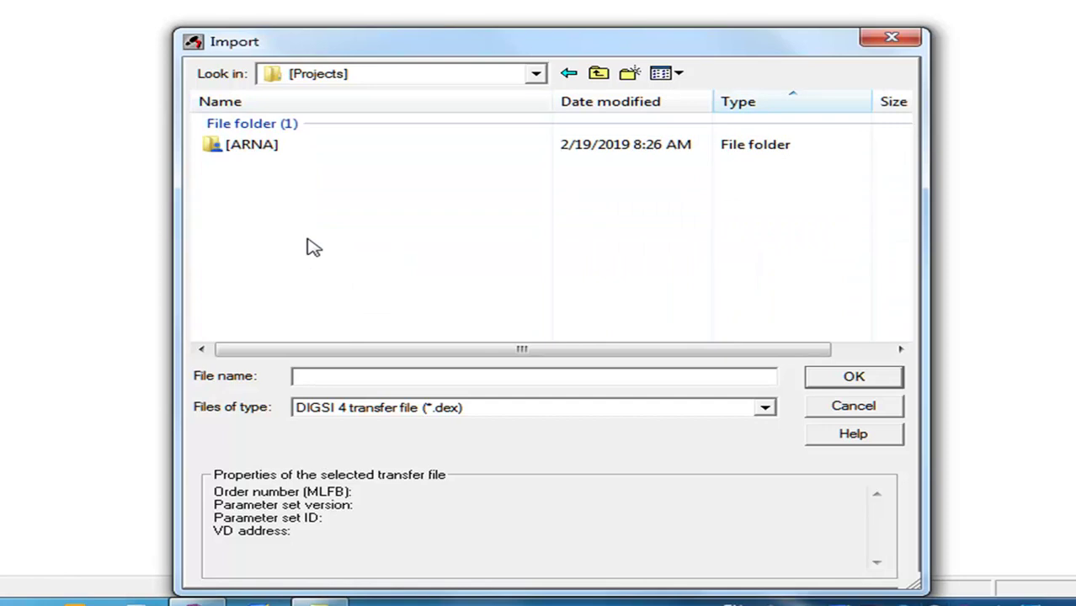
double_click(244, 144)
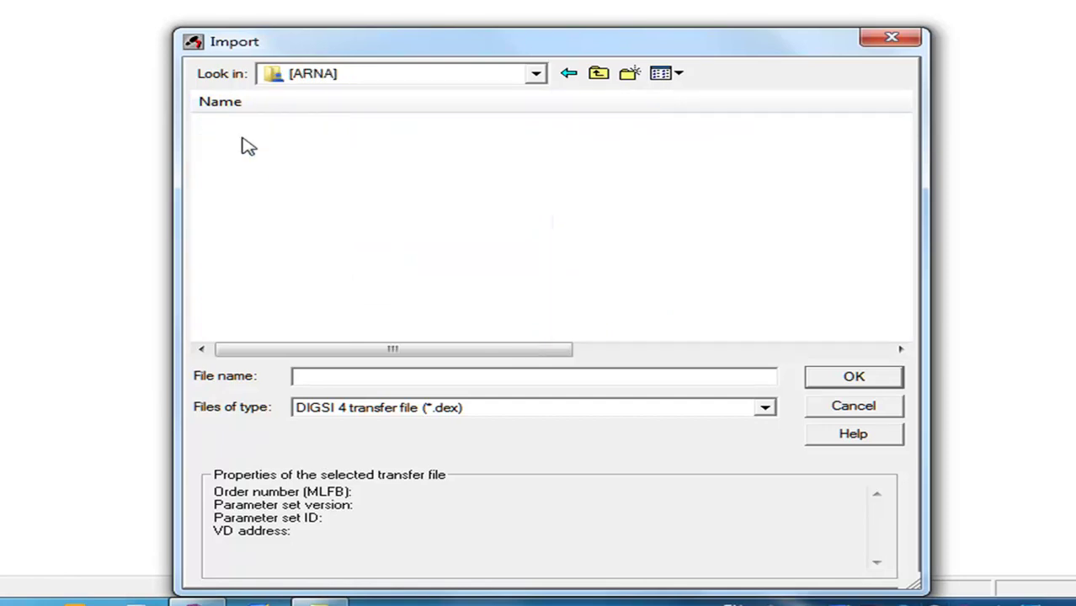
double_click(251, 146)
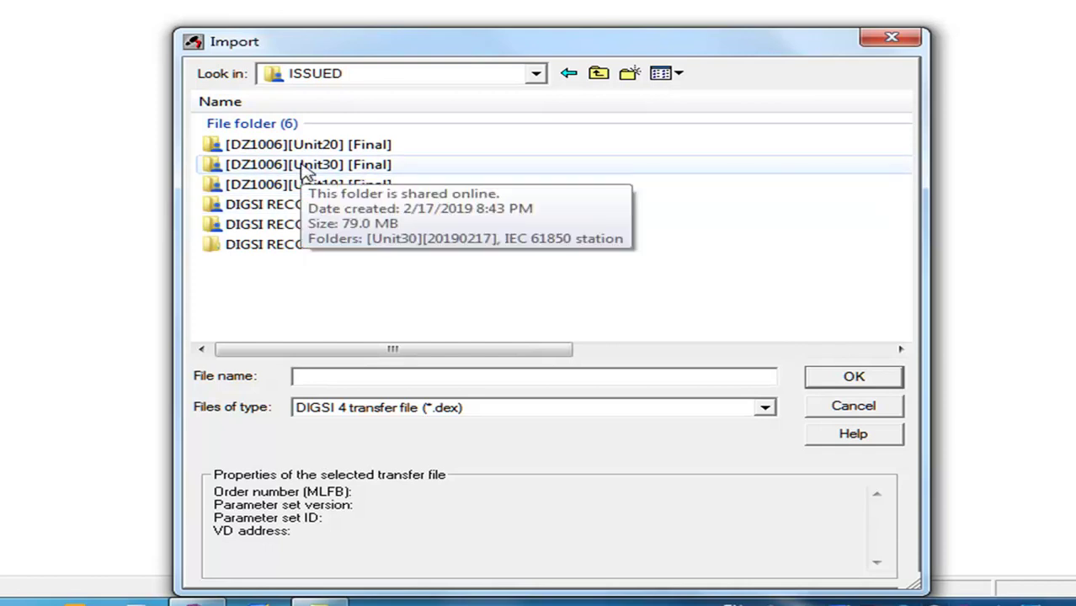
double_click(292, 169)
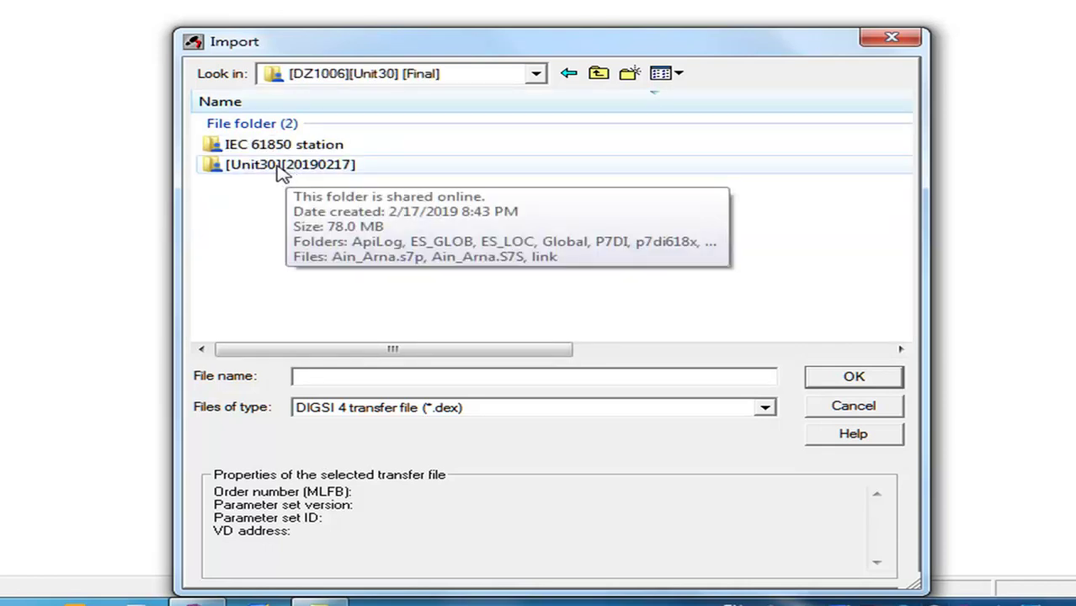
Import 30CHA02_F22_7UM622 V4.6.dex from ISSUED\DIGSI RECORDS UNIT30
click(597, 76)
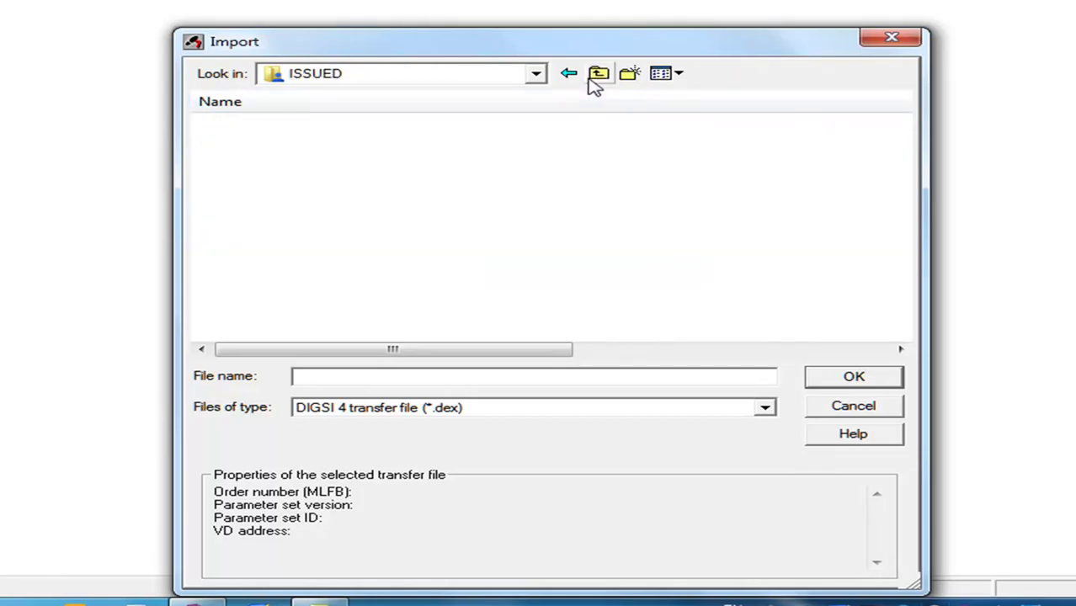
double_click(374, 247)
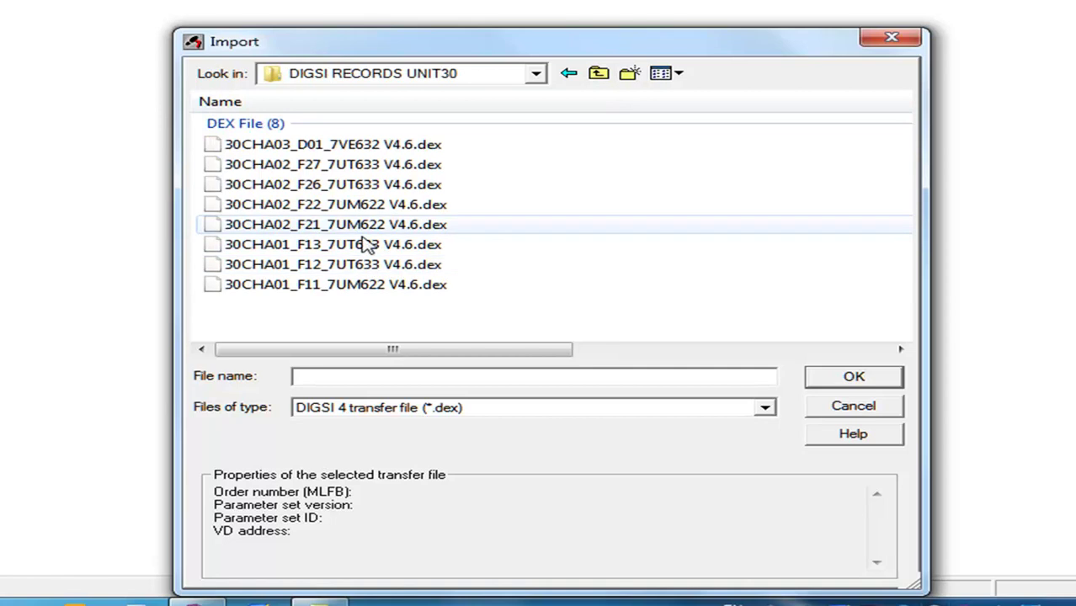
click(366, 216)
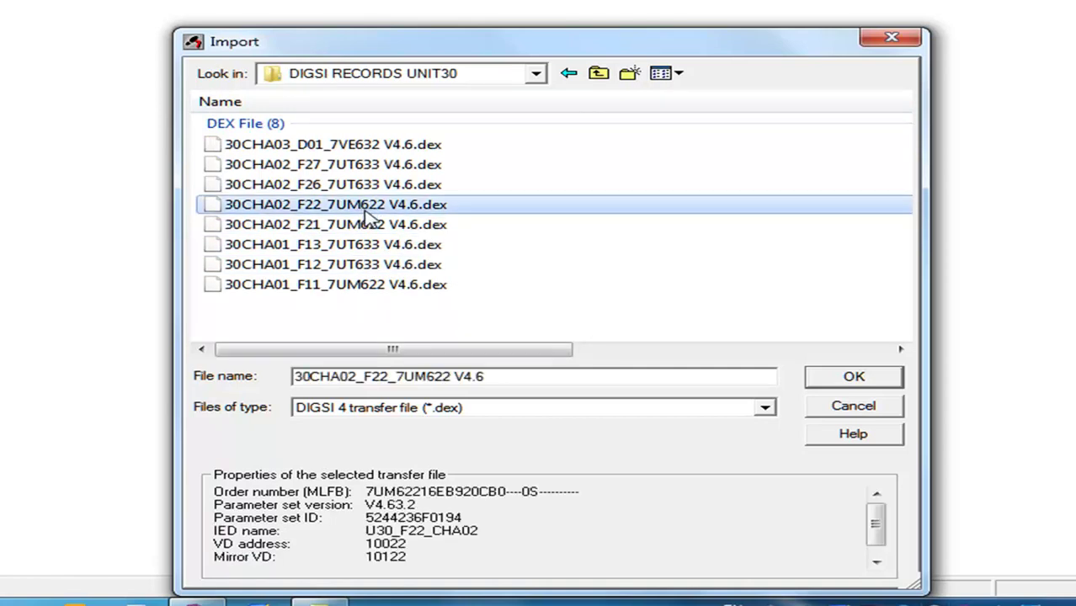
double_click(445, 208)
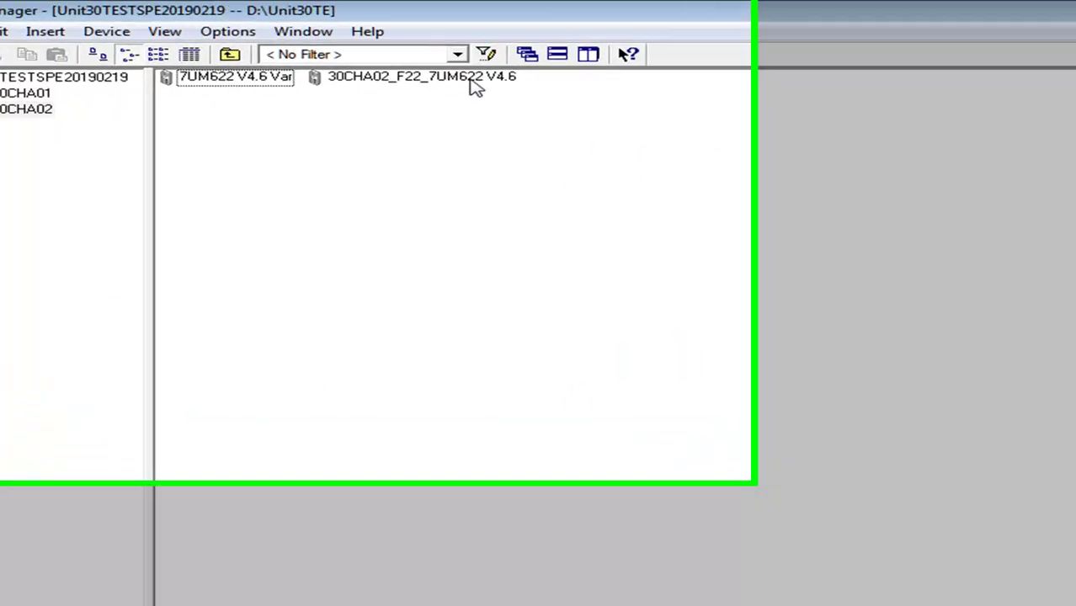
Open the 30CHA02_F22_7UM622 V4.6 device online through a direct connection on COM5
click(280, 61)
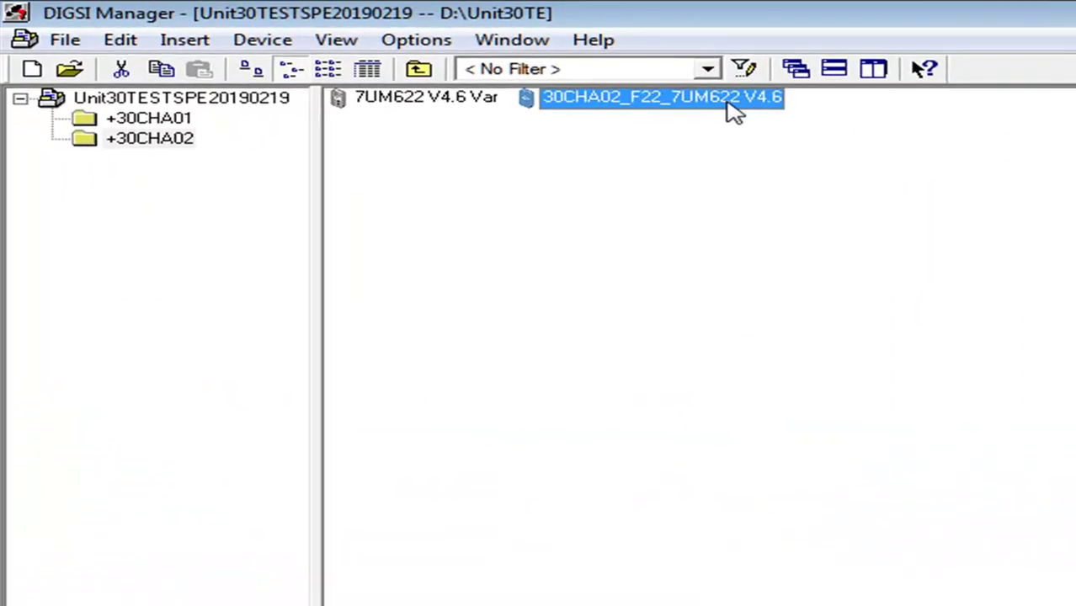
double_click(729, 106)
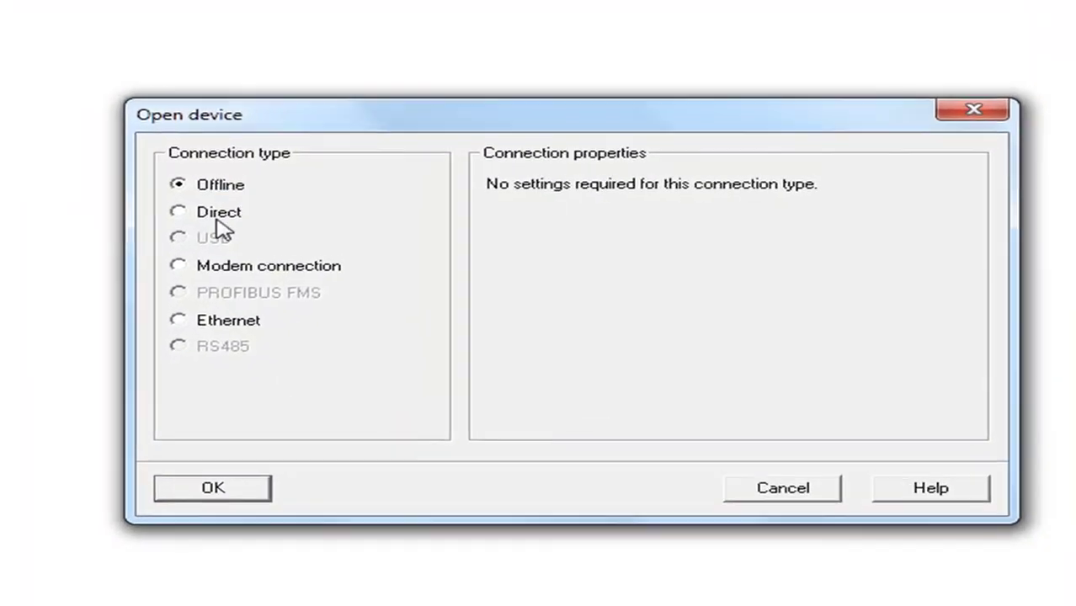
click(259, 278)
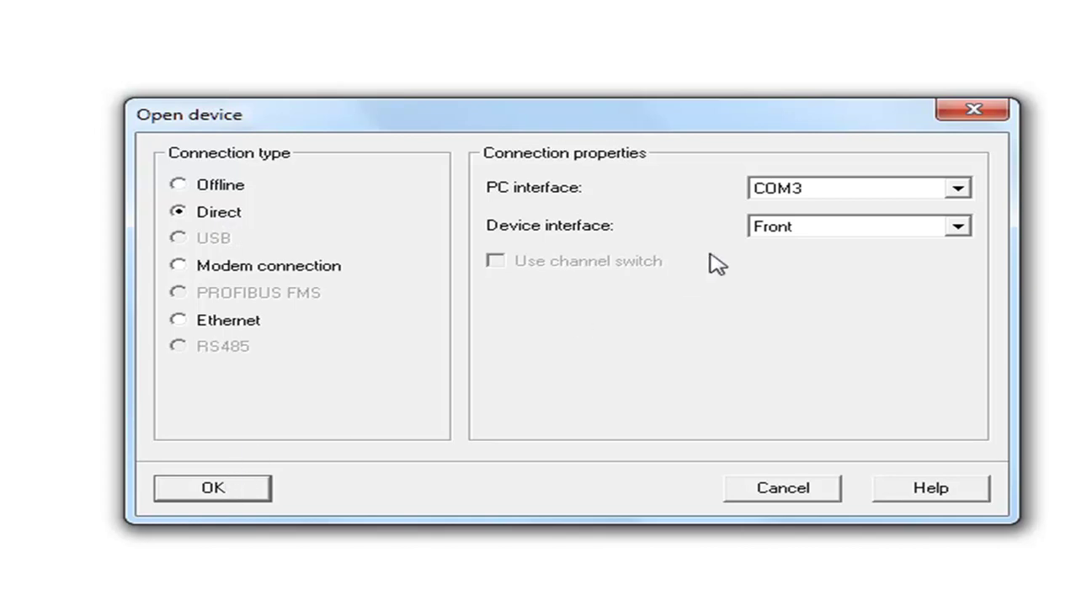
click(756, 193)
click(762, 226)
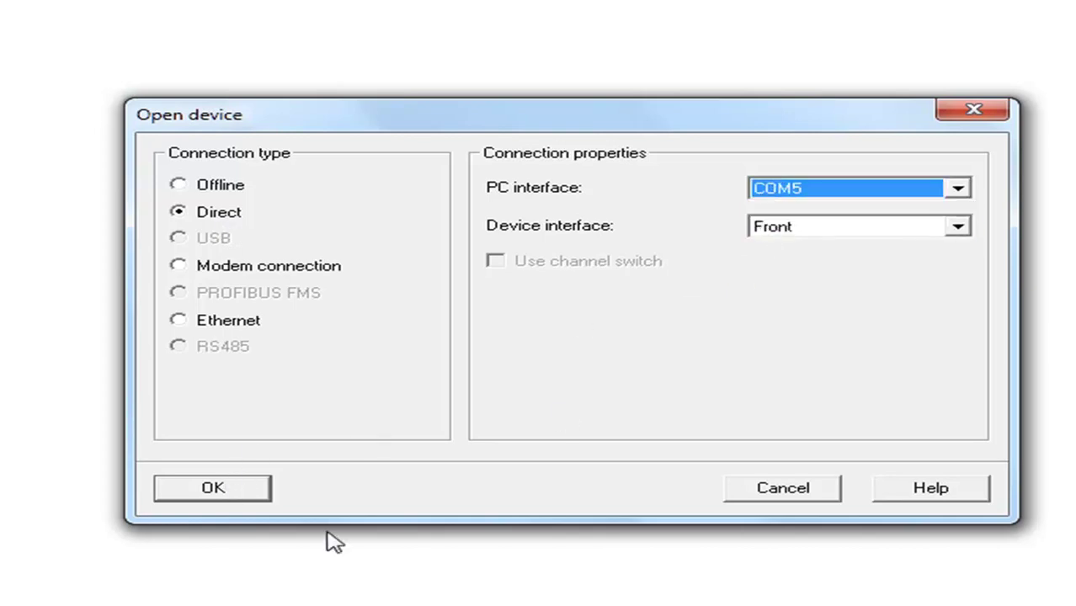
click(229, 497)
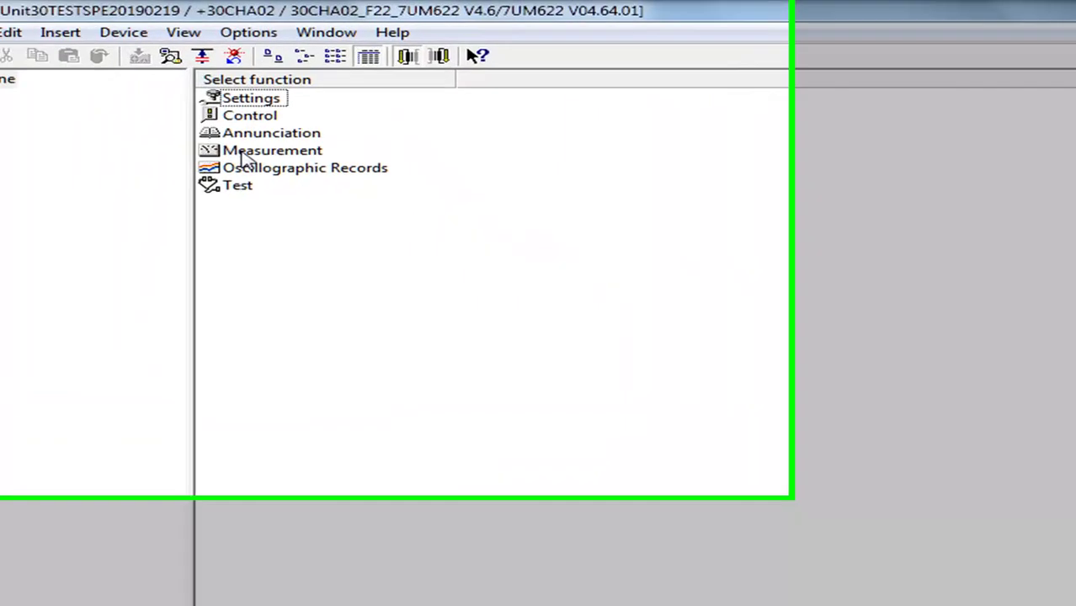
Open the earth-fault secondary measured values and review the square-wave generator and rotor readings
double_click(84, 116)
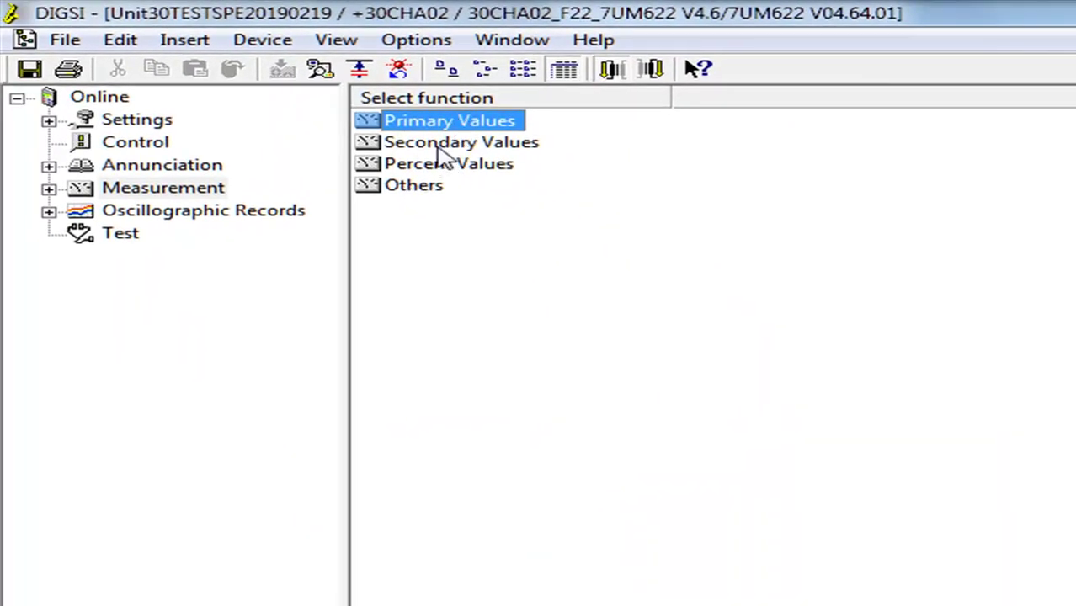
double_click(431, 145)
double_click(477, 140)
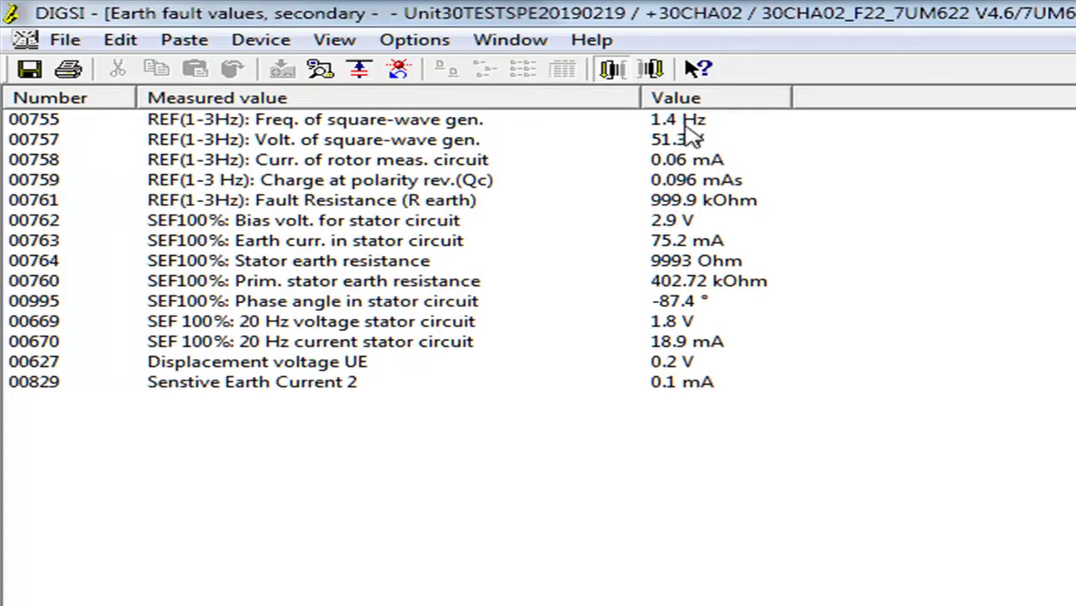
click(689, 127)
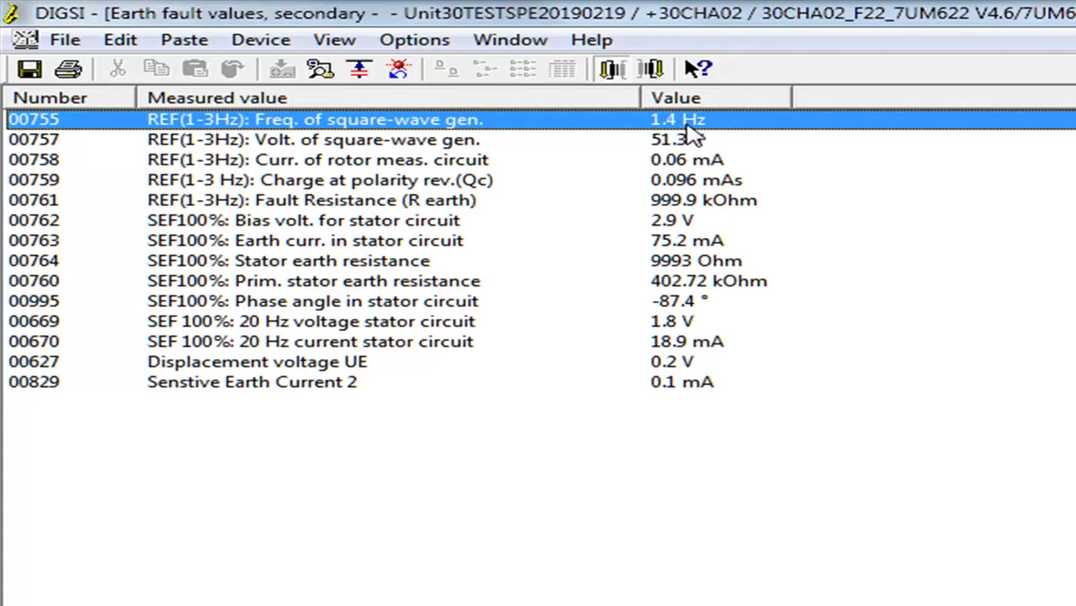
click(702, 142)
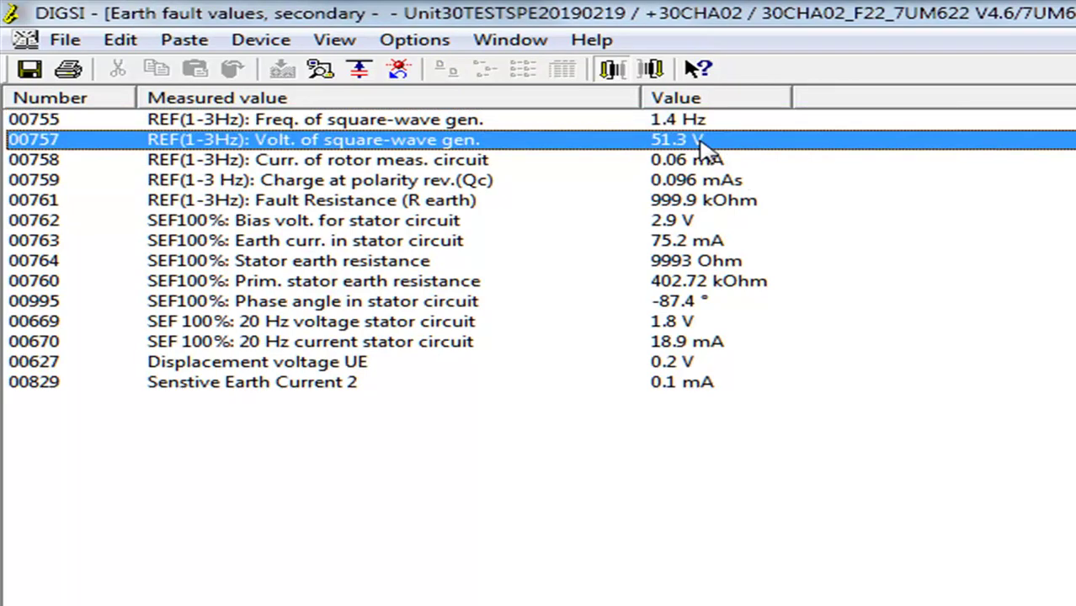
click(714, 166)
click(716, 178)
click(719, 199)
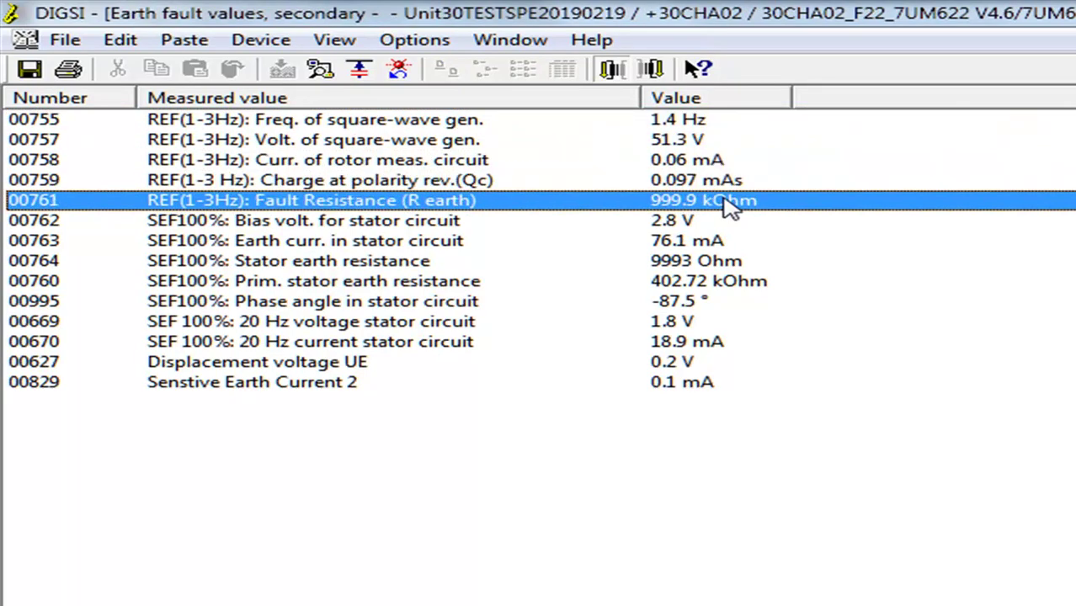
click(718, 223)
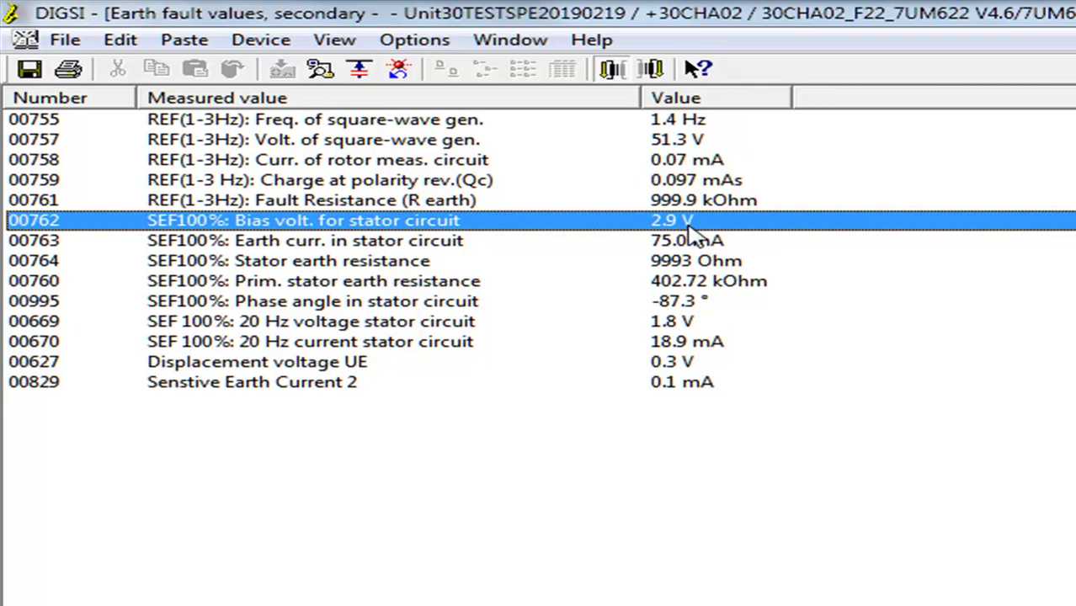
Review the stator readings: 20 Hz voltage, earth current, resistances, phase angle and Sensitive Earth Current 2
click(684, 325)
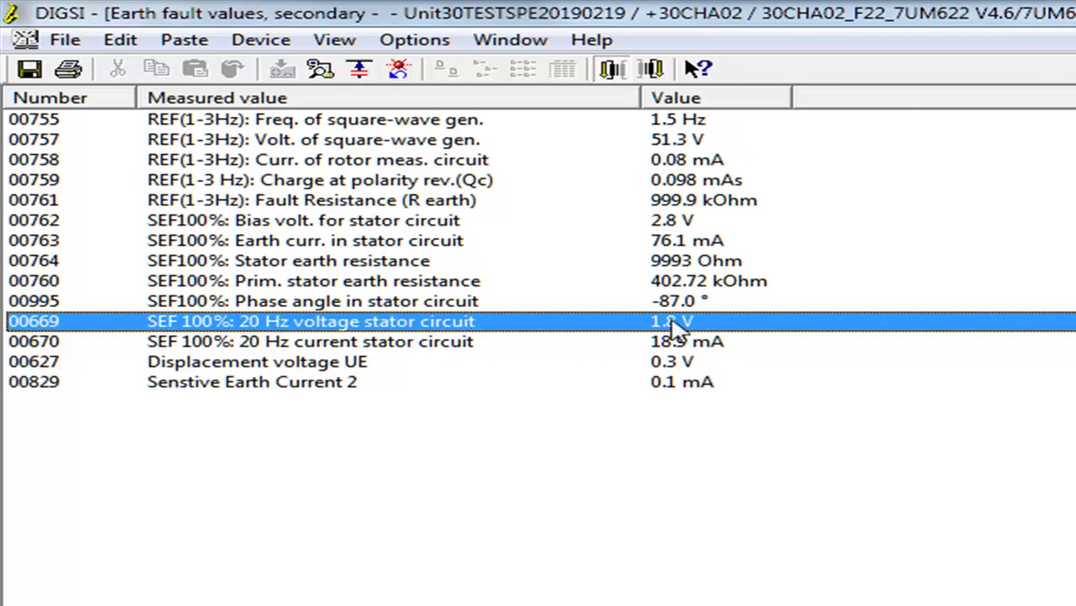
click(681, 225)
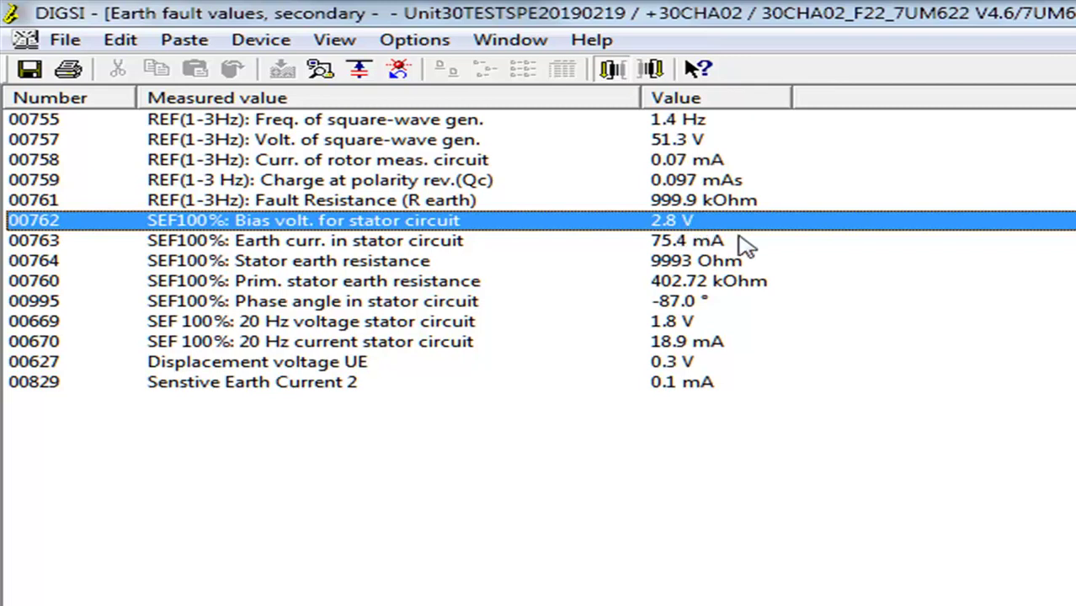
click(669, 245)
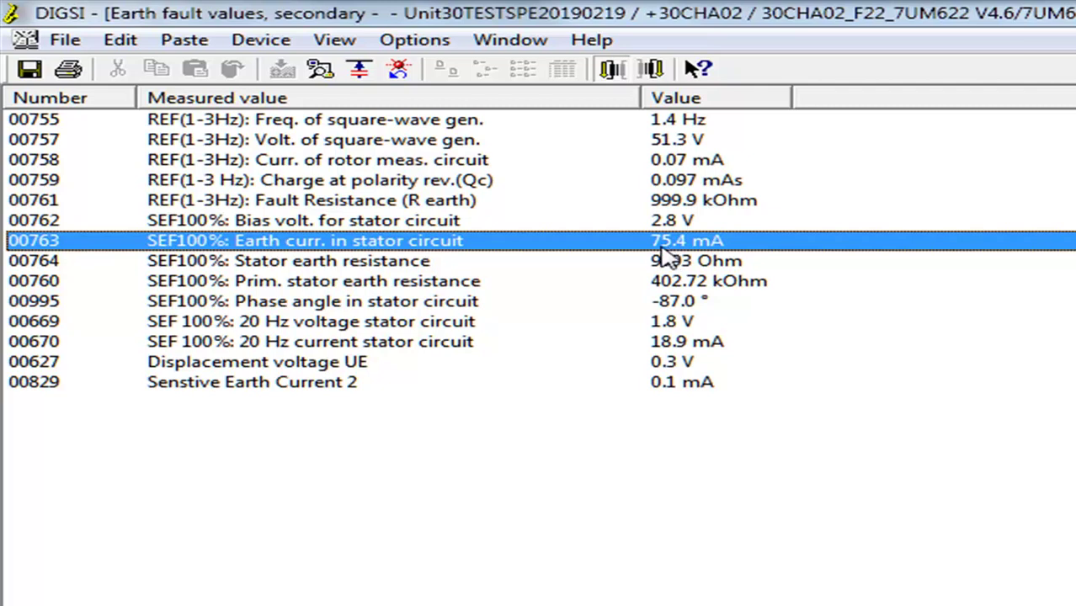
click(729, 262)
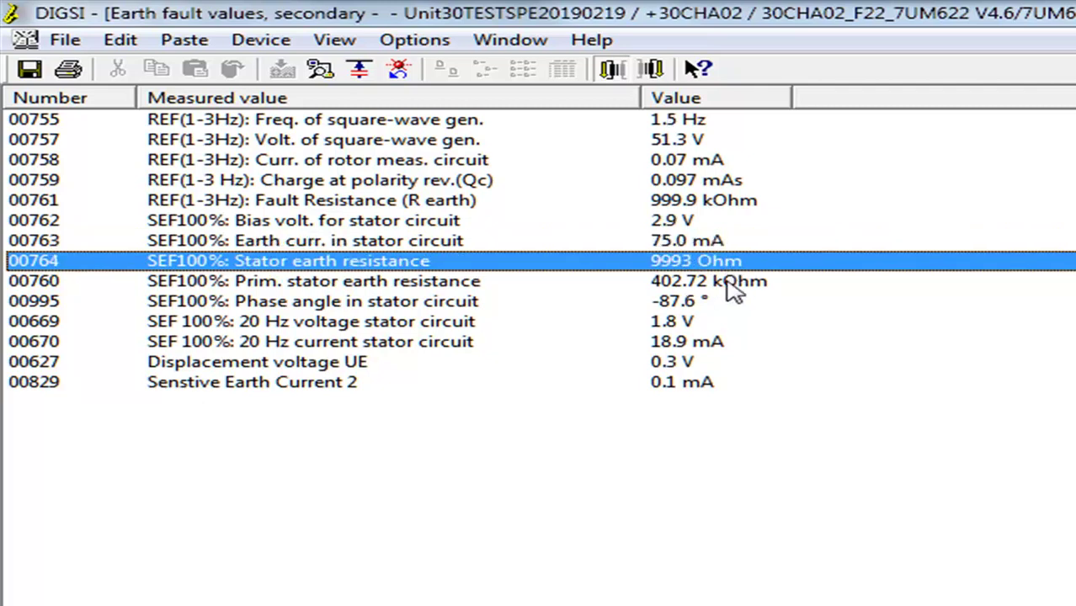
click(726, 284)
click(714, 308)
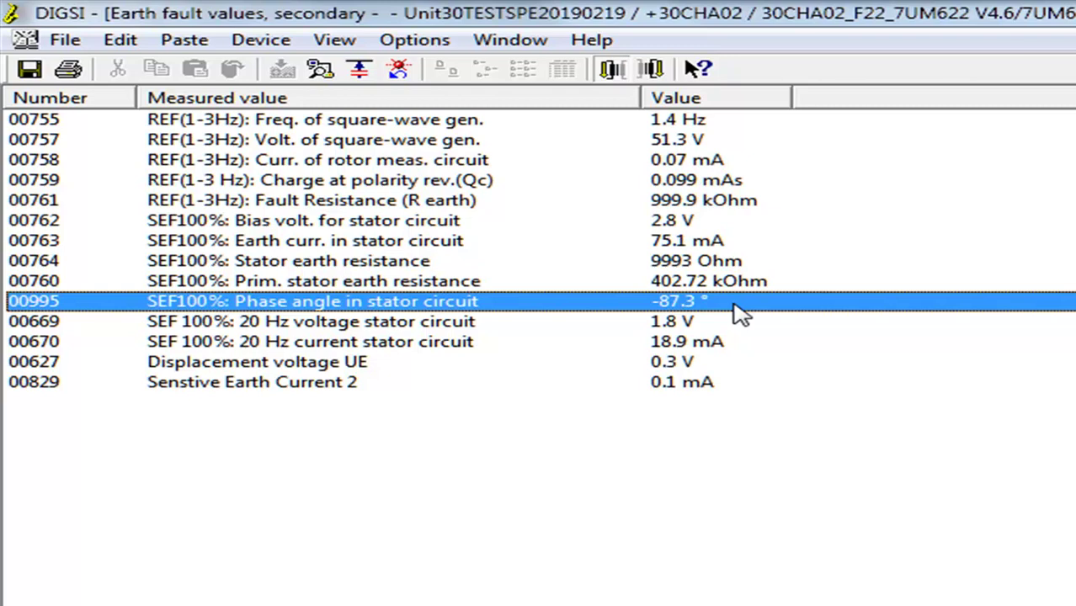
click(714, 386)
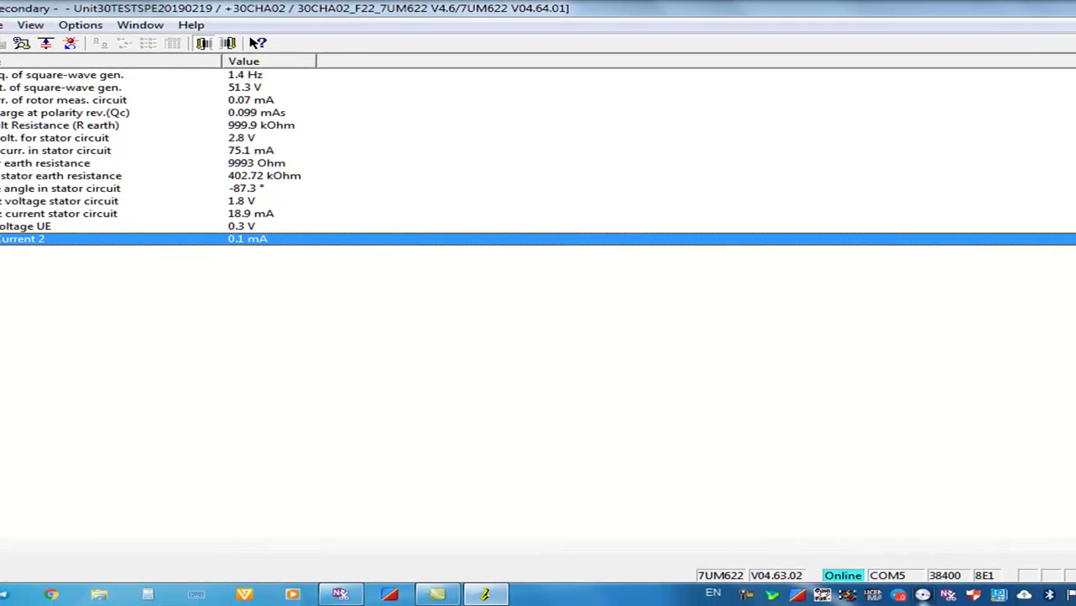
Maximize the measured values window, then cycle child windows with Ctrl+F6 to the Test function list
key(ctrl+F5)
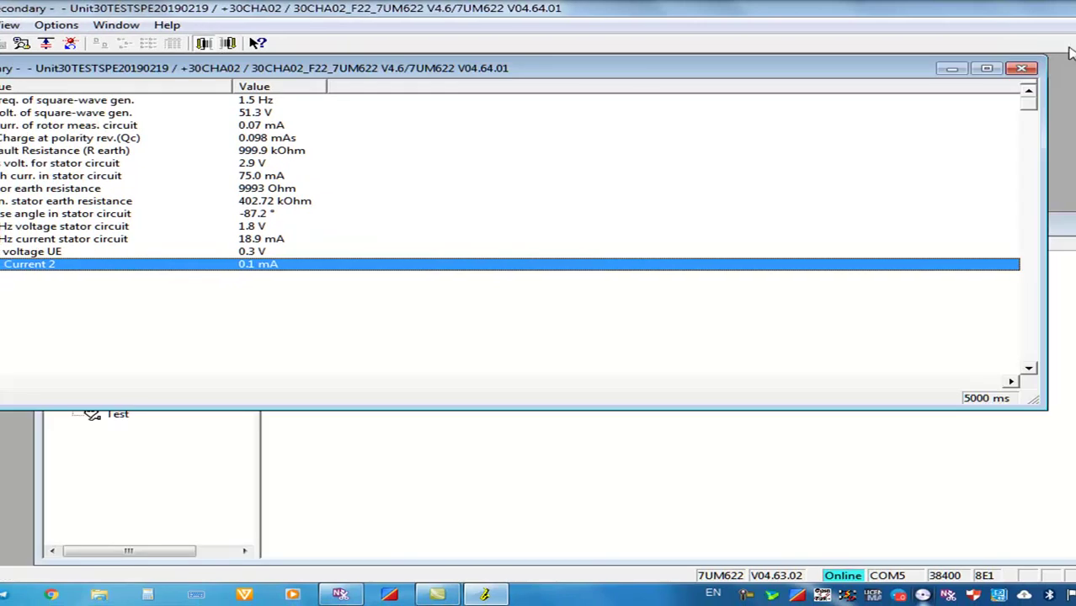
click(987, 68)
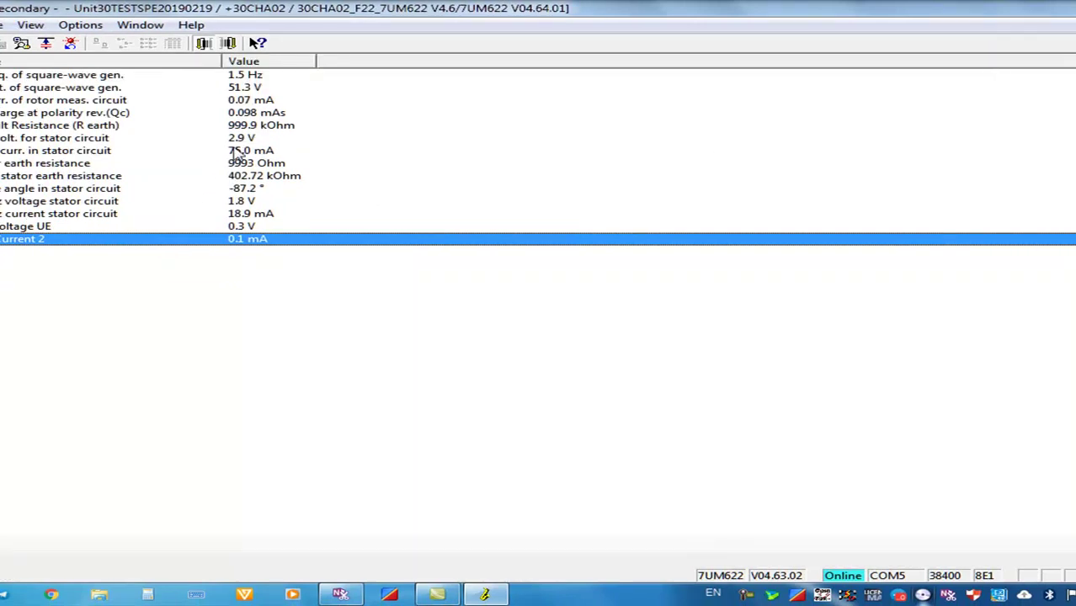
click(252, 115)
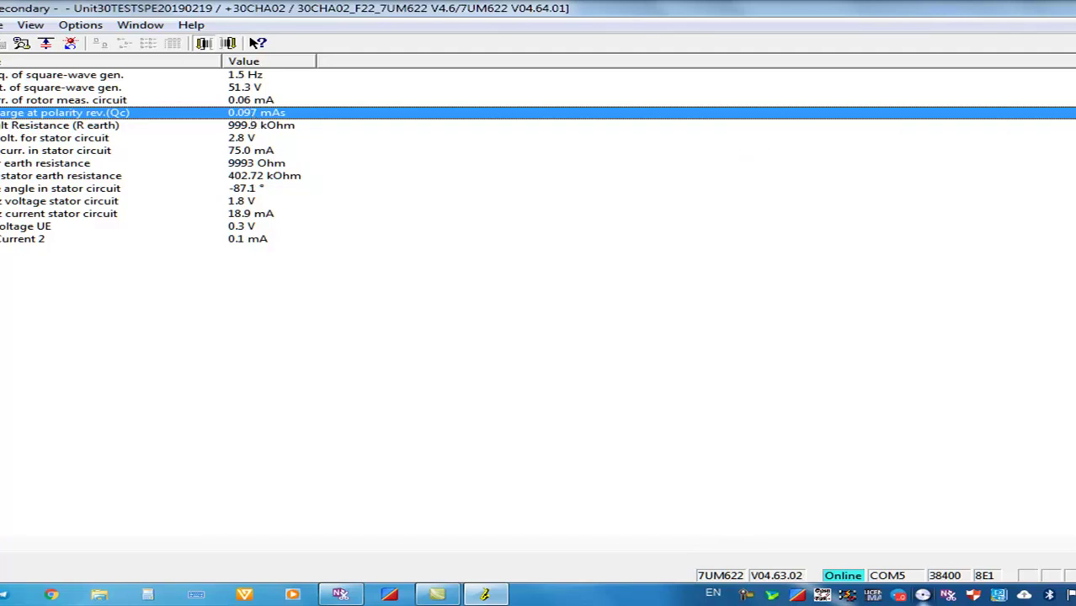
key(ctrl+F5)
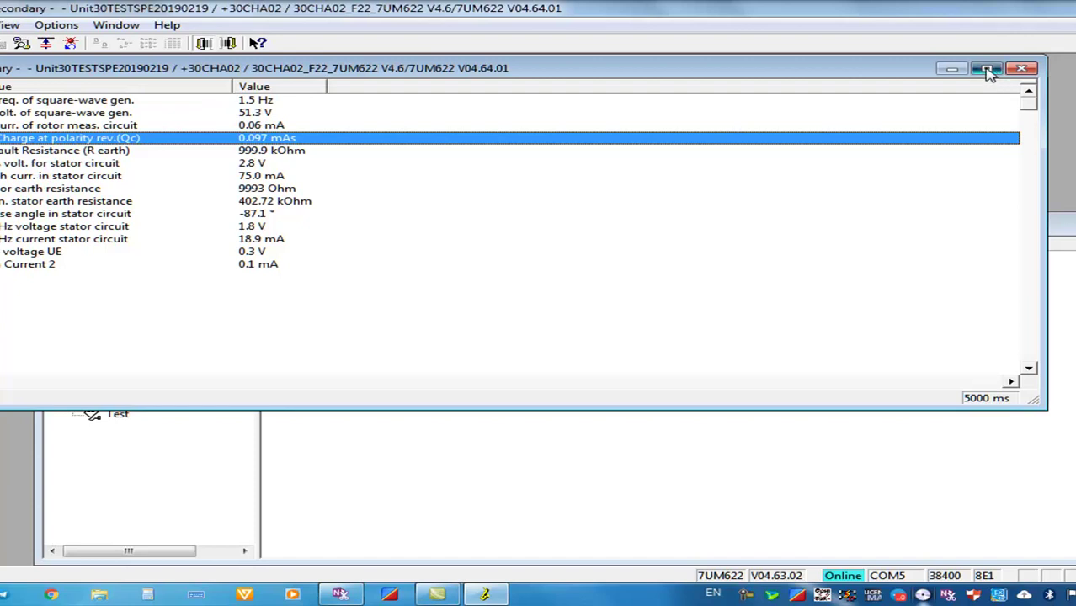
click(988, 69)
key(ctrl+F6)
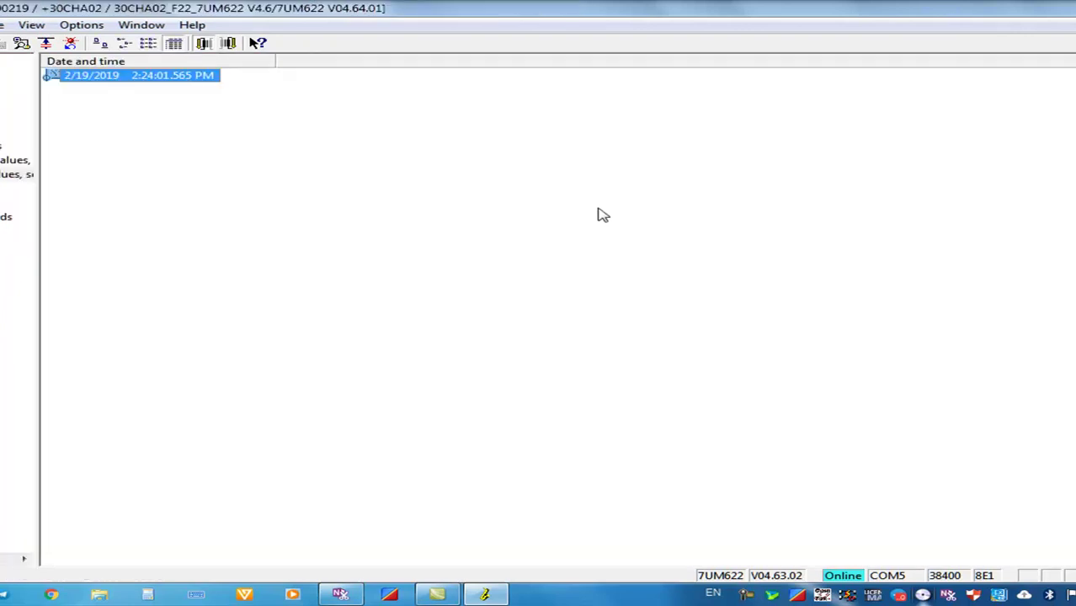
key(ctrl+F6)
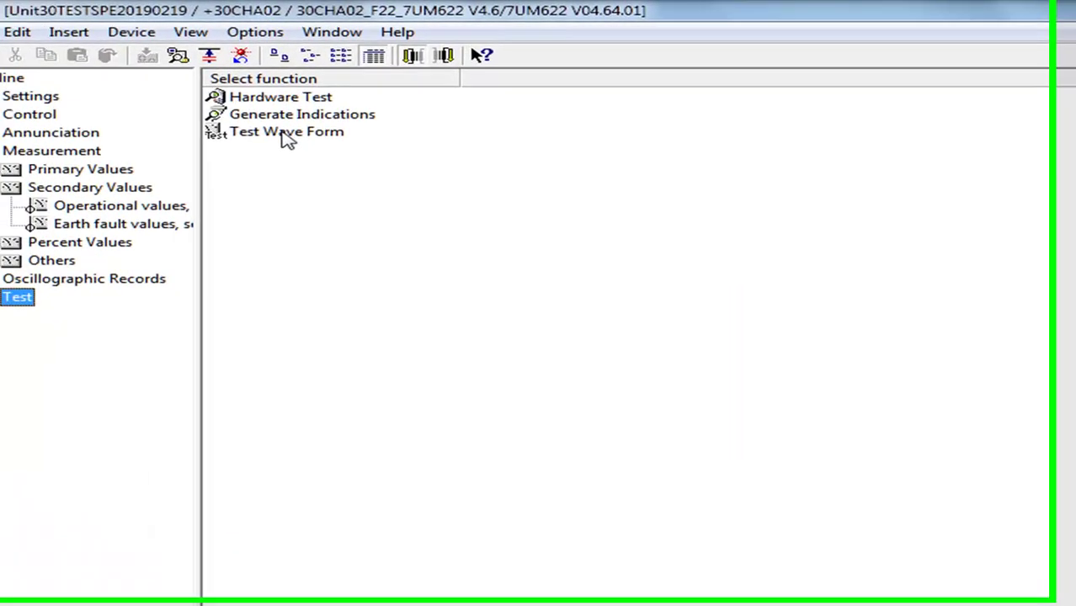
Load oscillographic fault record 000002 from Test Wave Form and show its traces as sine waves
double_click(105, 105)
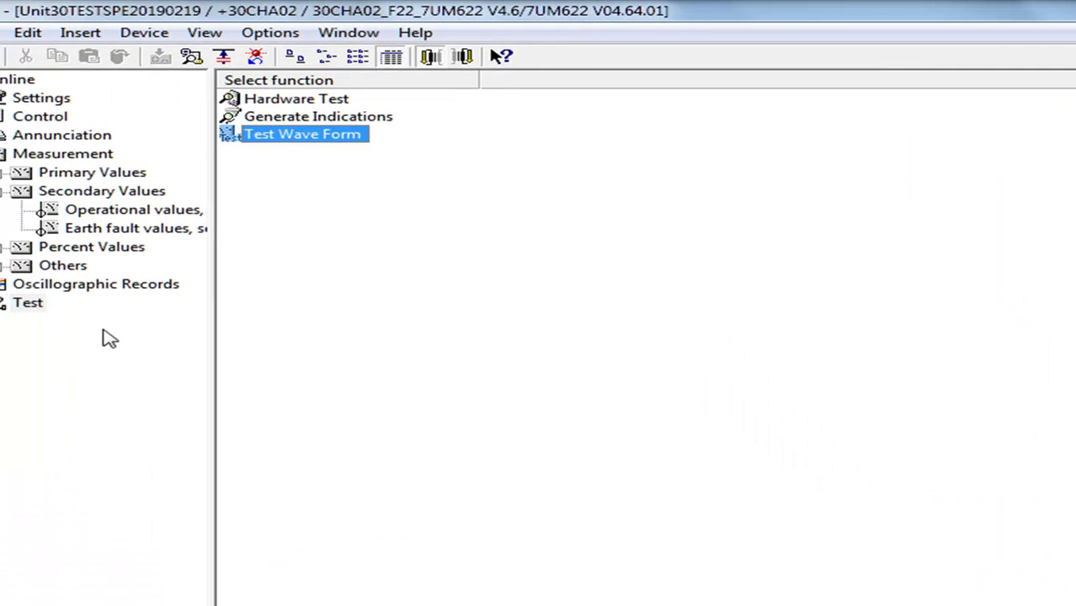
click(89, 286)
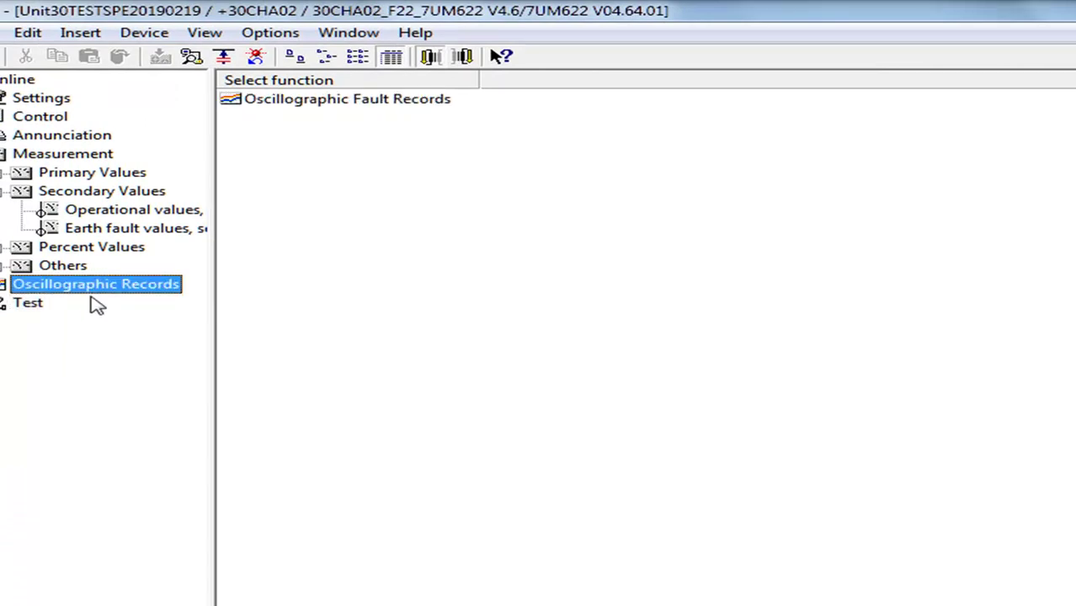
double_click(320, 101)
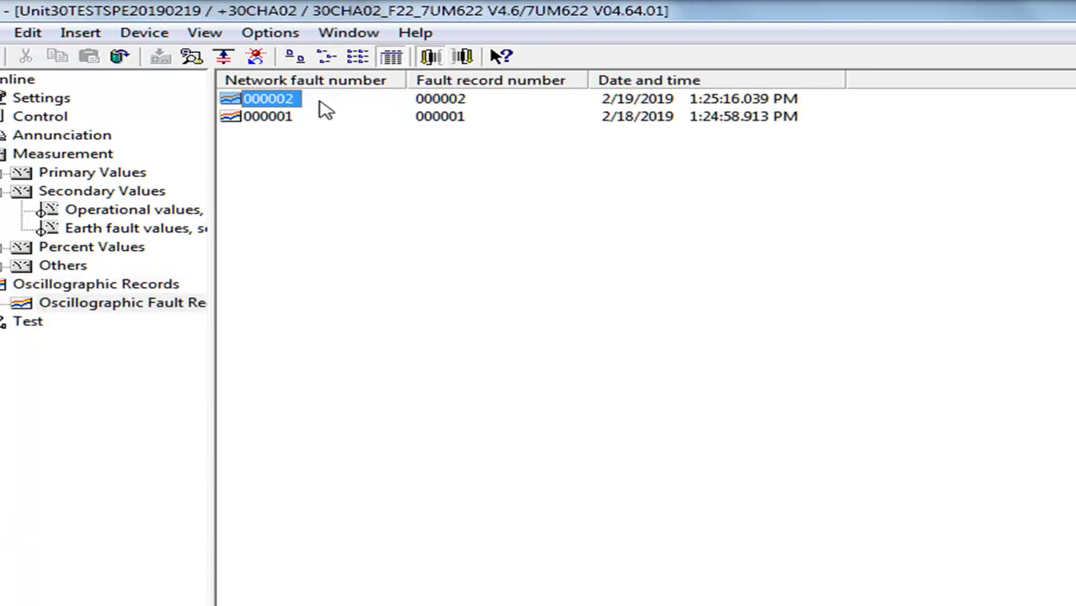
double_click(278, 99)
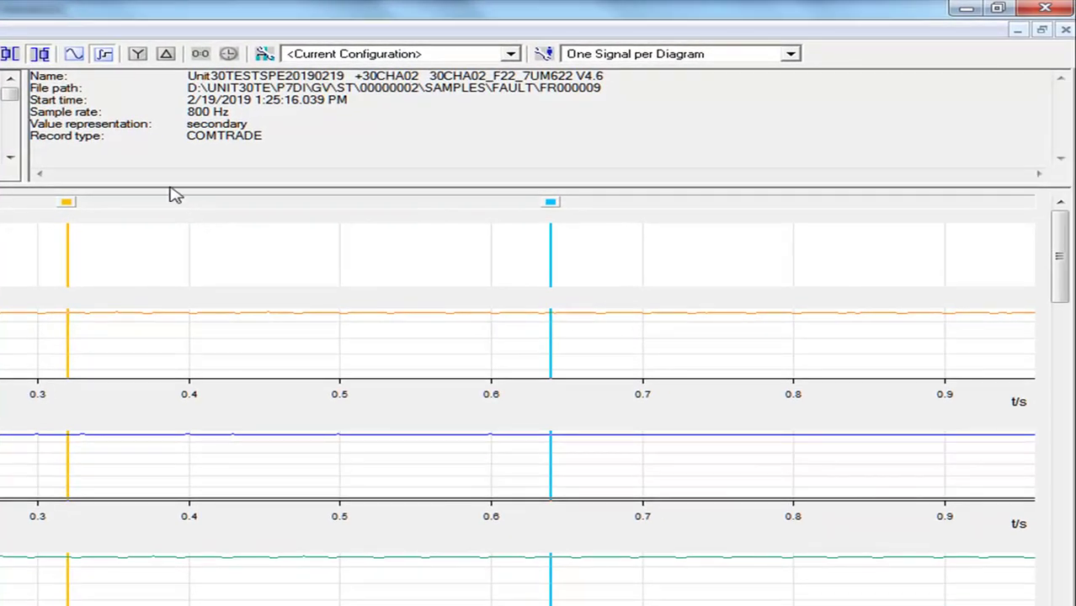
click(75, 55)
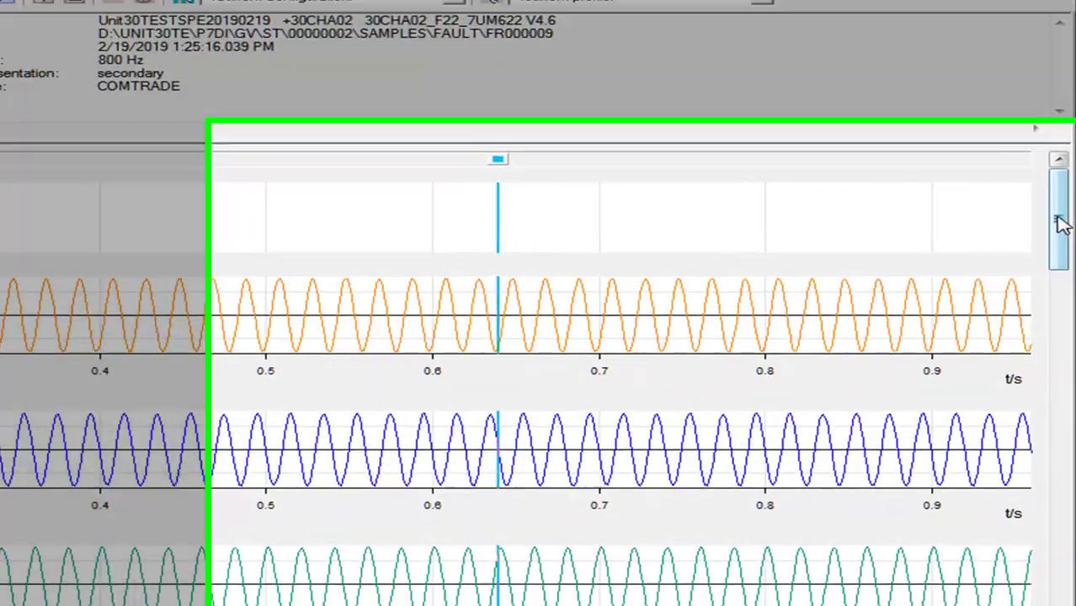
Place the orange and blue time cursors at 265.3 ms and 959.9 ms, 694.7 ms apart
drag(1063, 224, 1059, 568)
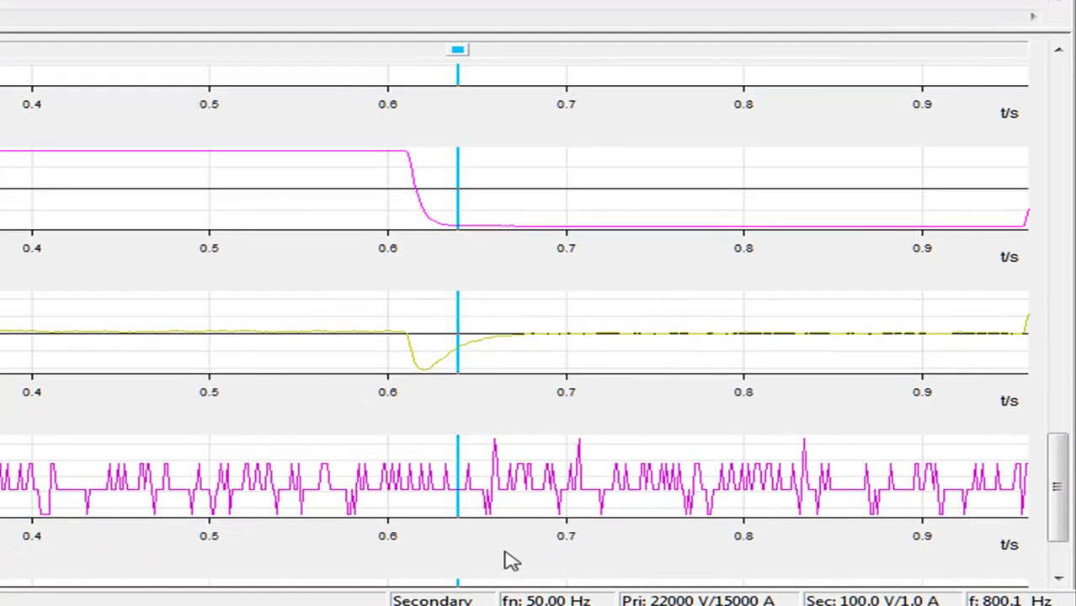
drag(1060, 474, 1067, 451)
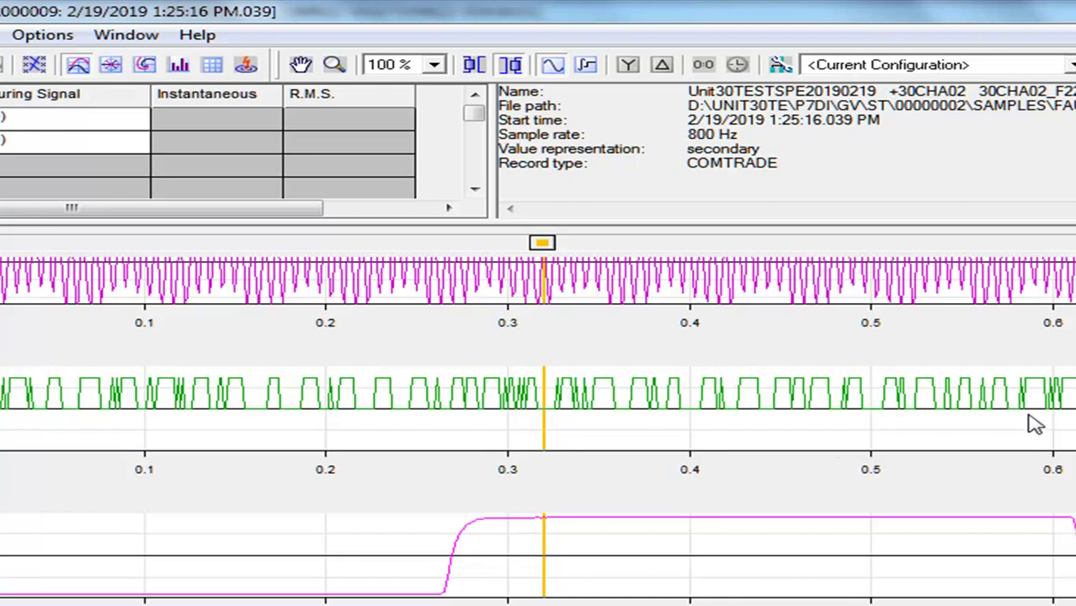
drag(543, 242, 445, 246)
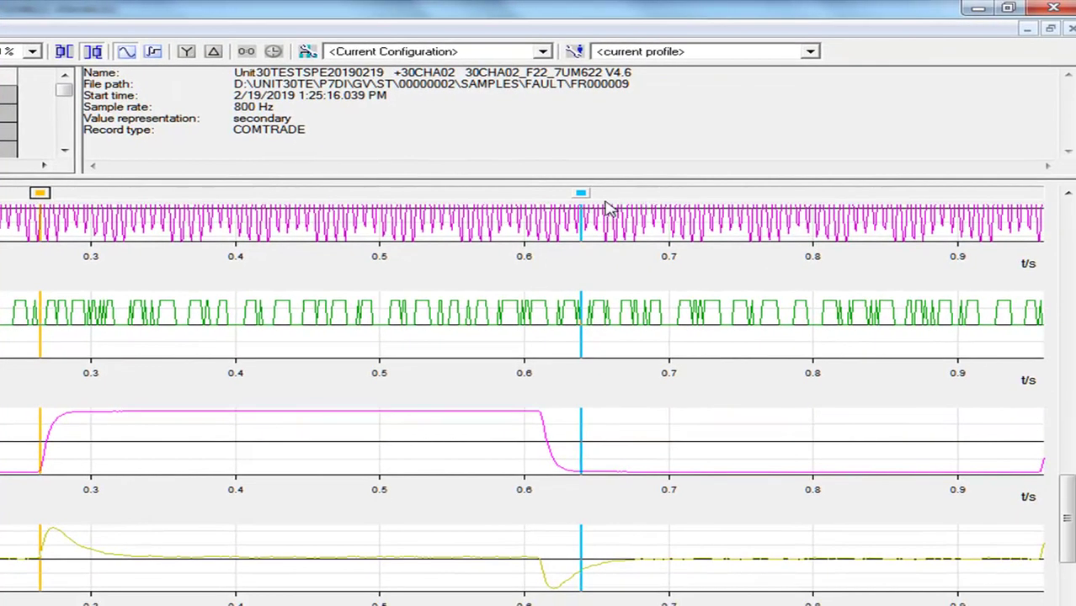
mouse_move(584, 205)
mouse_down()
mouse_move(990, 226)
mouse_move(1023, 229)
mouse_move(1040, 248)
mouse_up()
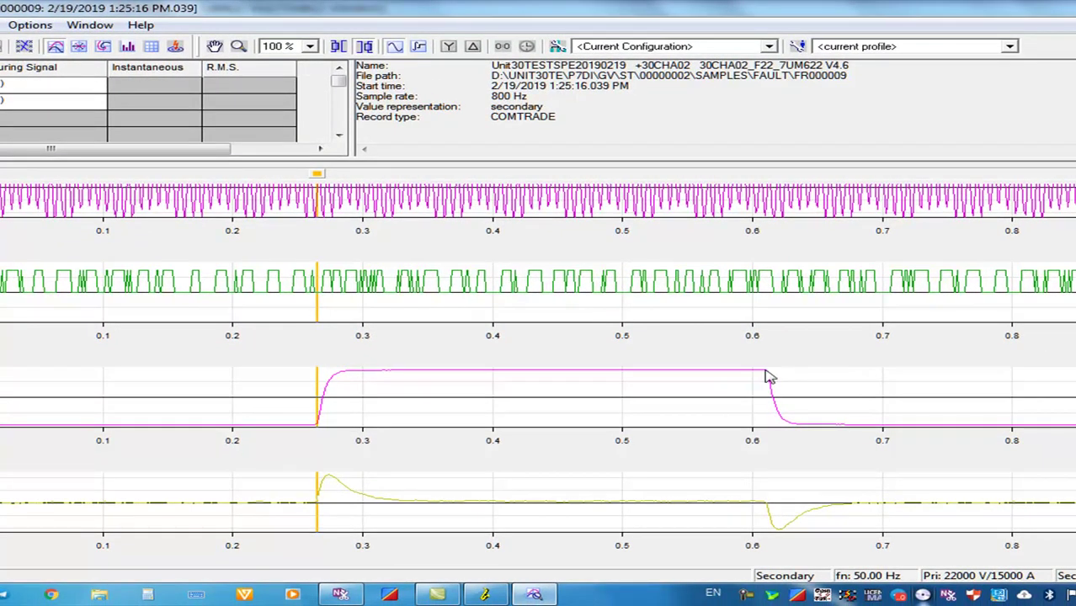
scroll(169, 108, left, 3)
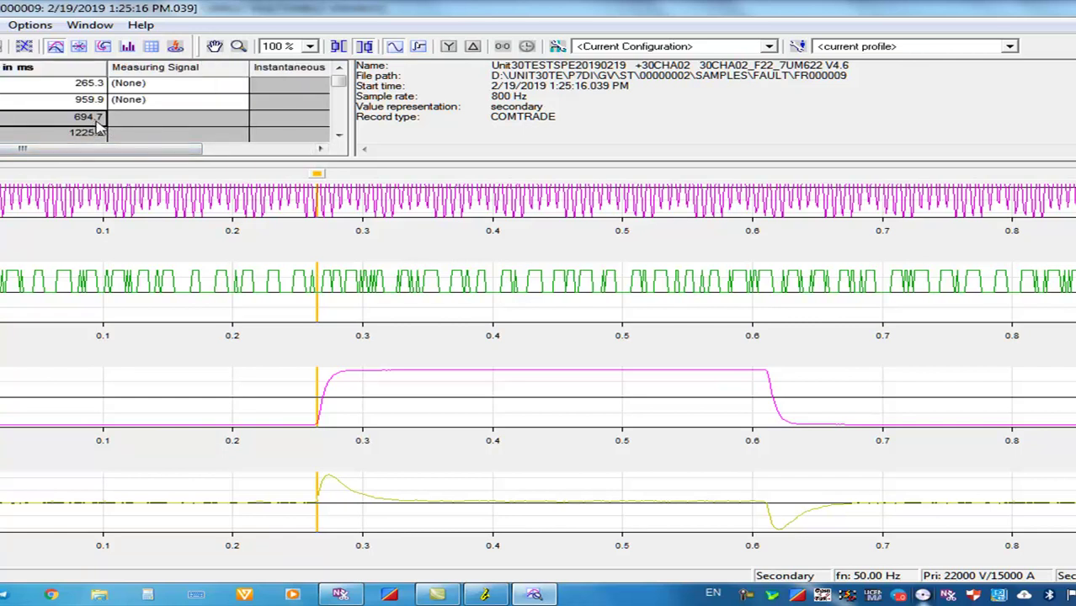
Launch the Calculator from the Run prompt and switch back to the record
key(super+r)
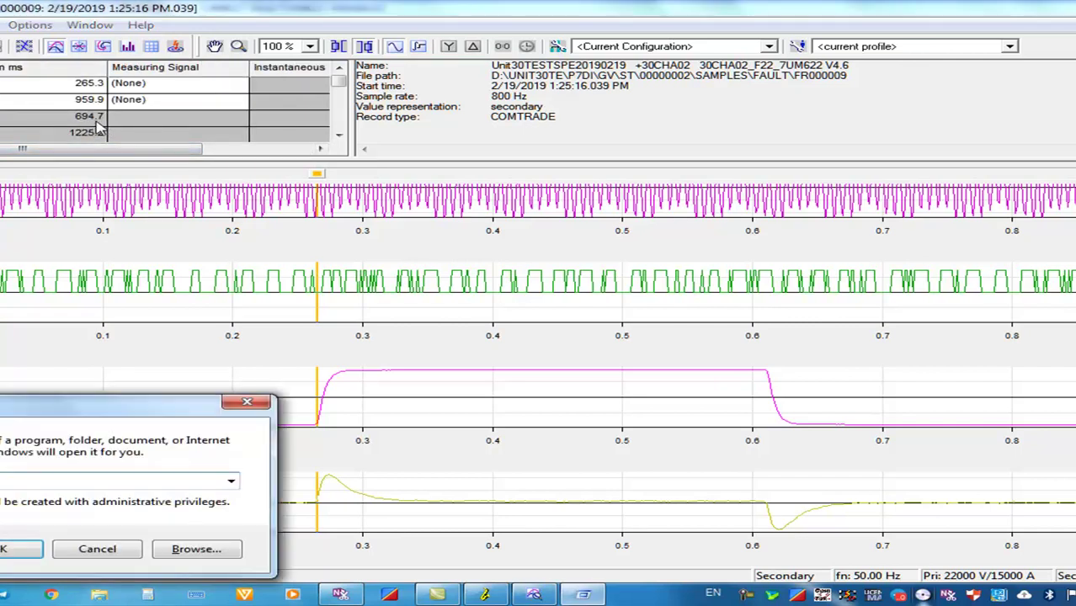
key(Return)
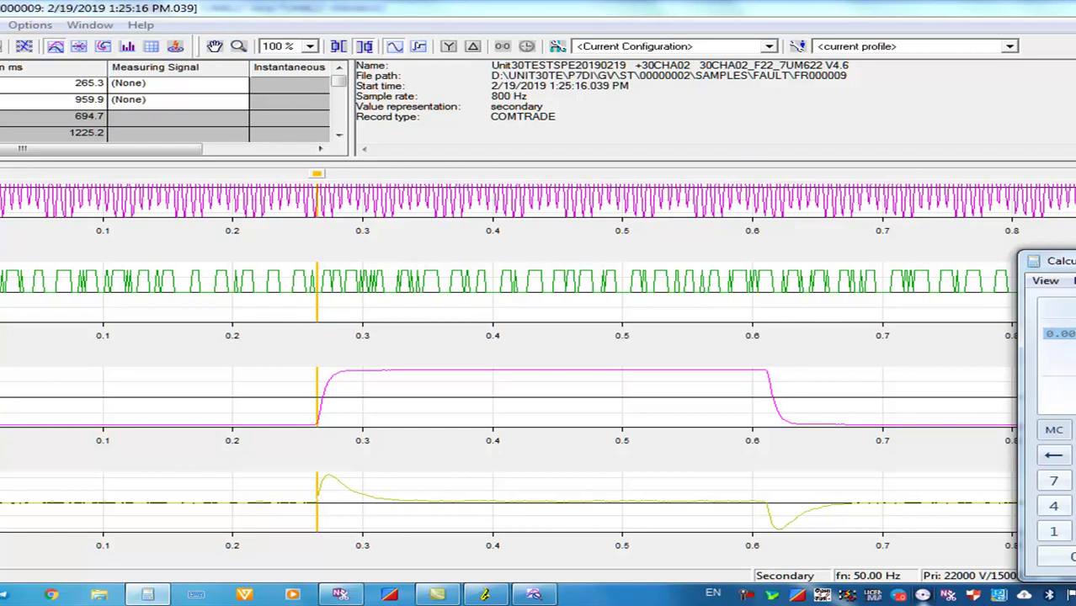
key(alt+Tab)
Scroll through the plots and close fault record FR000009 with Ctrl+F4
scroll(1069, 505, down, 5)
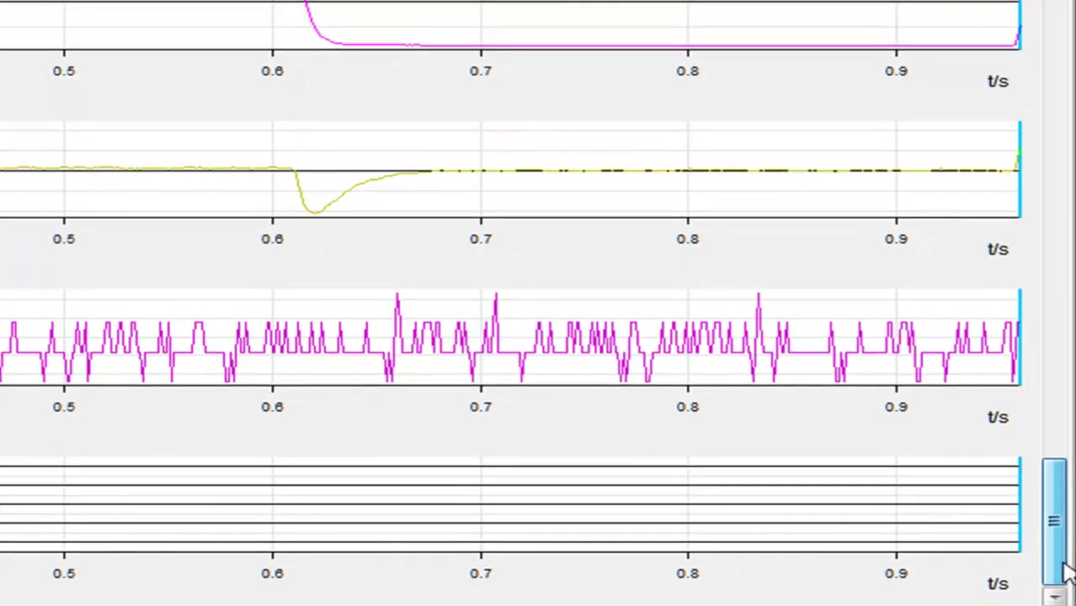
drag(1061, 499, 1064, 457)
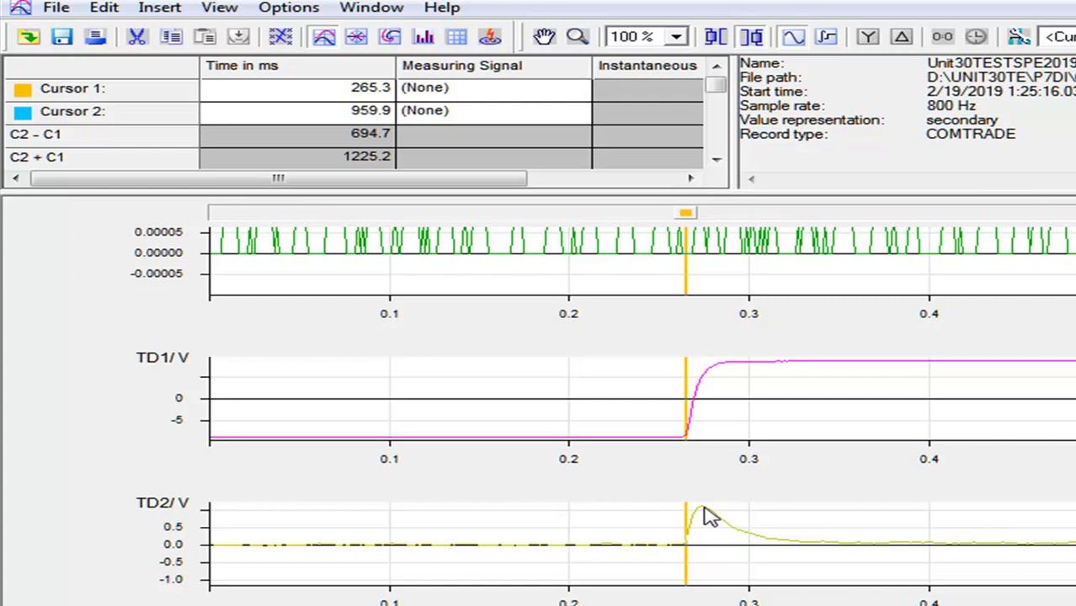
mouse_move(707, 515)
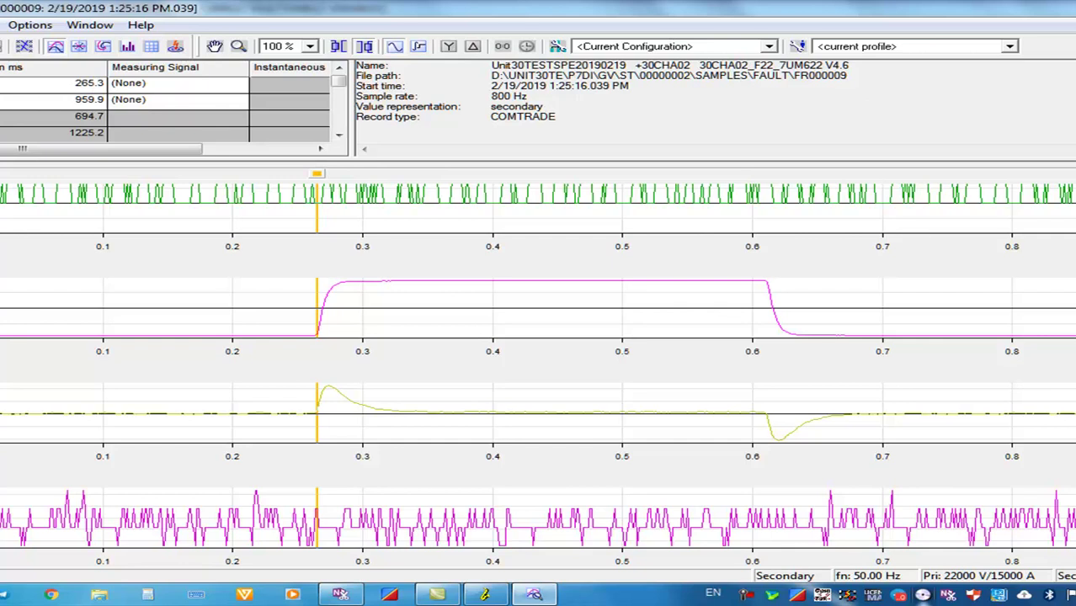
key(ctrl+F4)
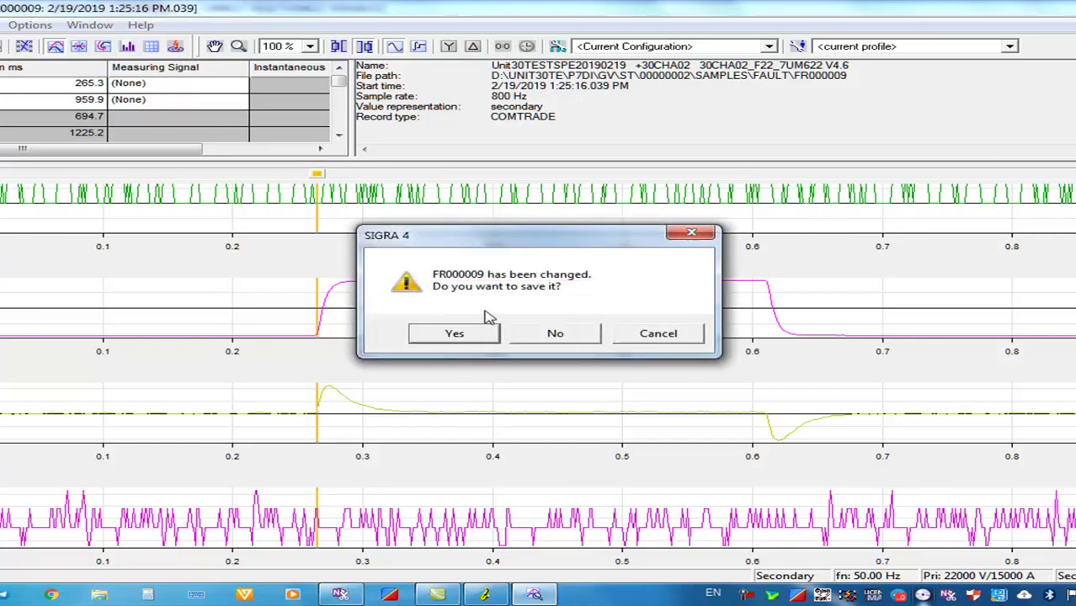
Cancel closing, then Comtrade Export FR000009 to the Desktop as 'QQQQQQQQQQQQQQQQQQ'
click(658, 334)
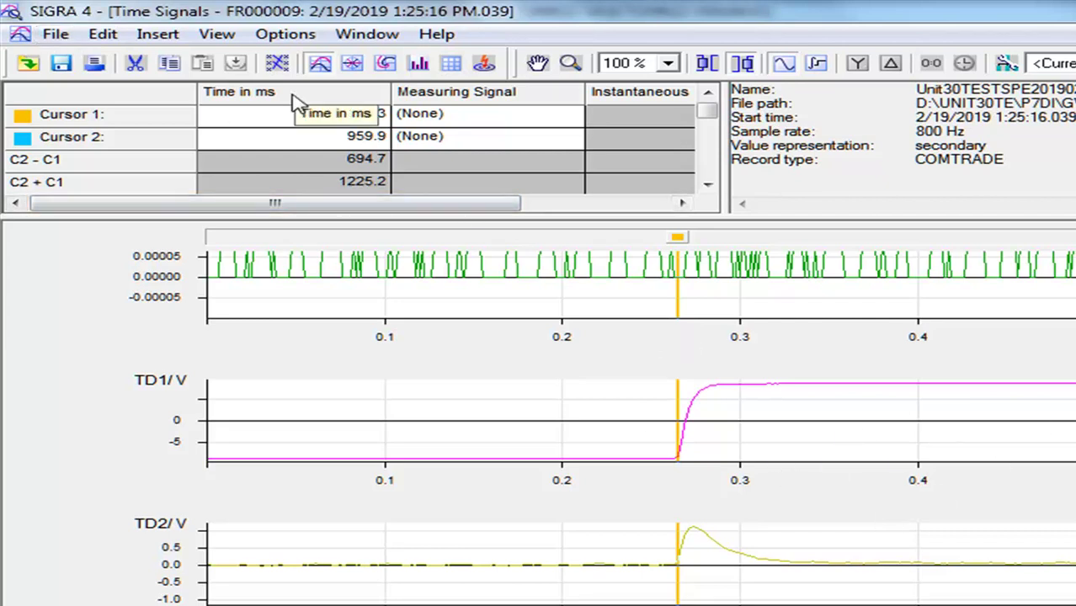
click(55, 38)
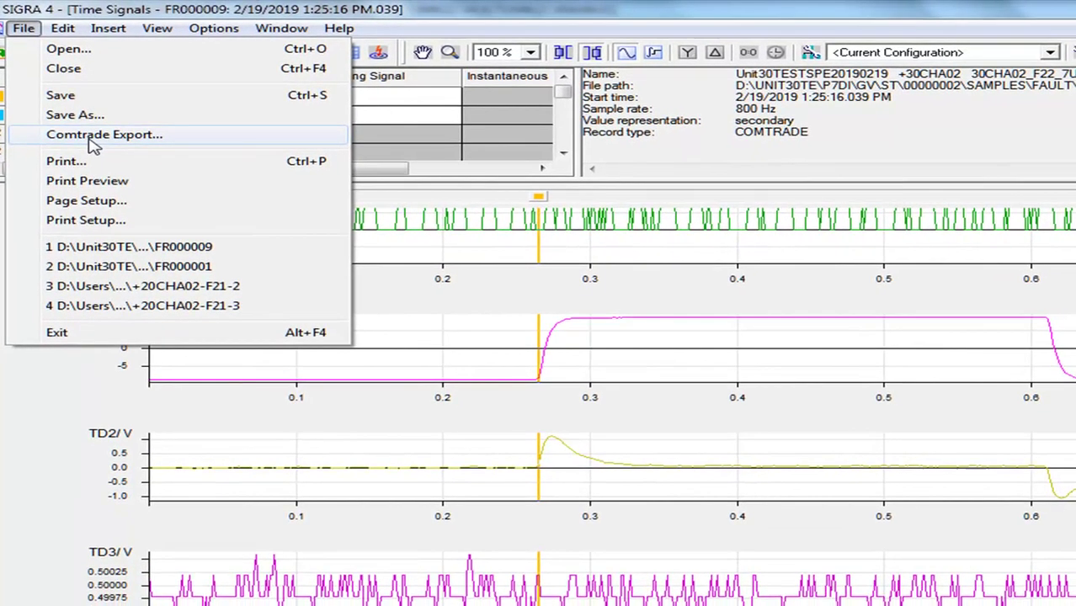
click(138, 167)
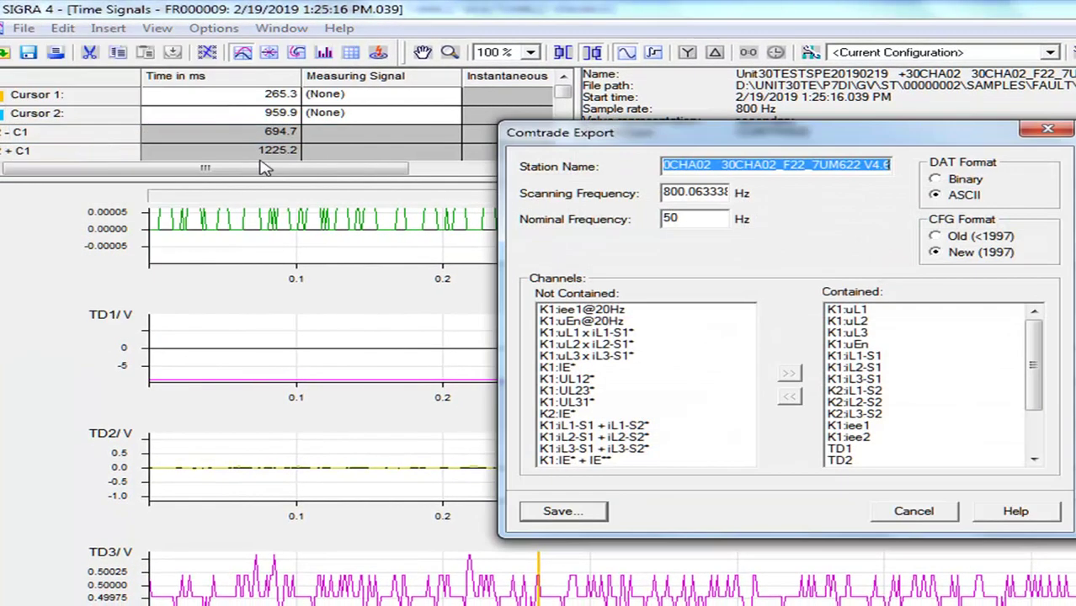
click(564, 511)
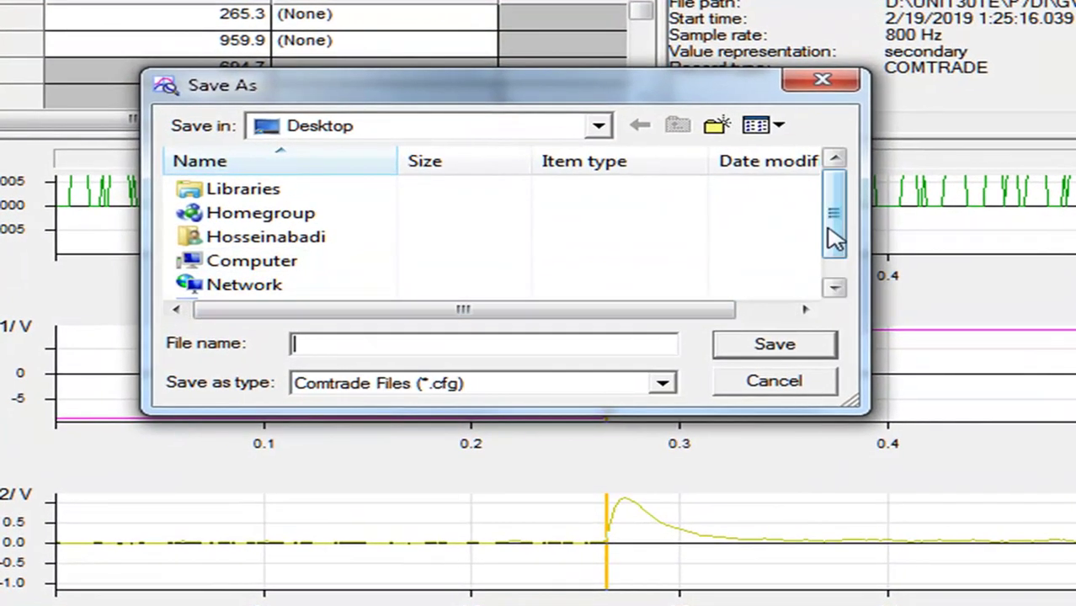
scroll(834, 240, down, 1)
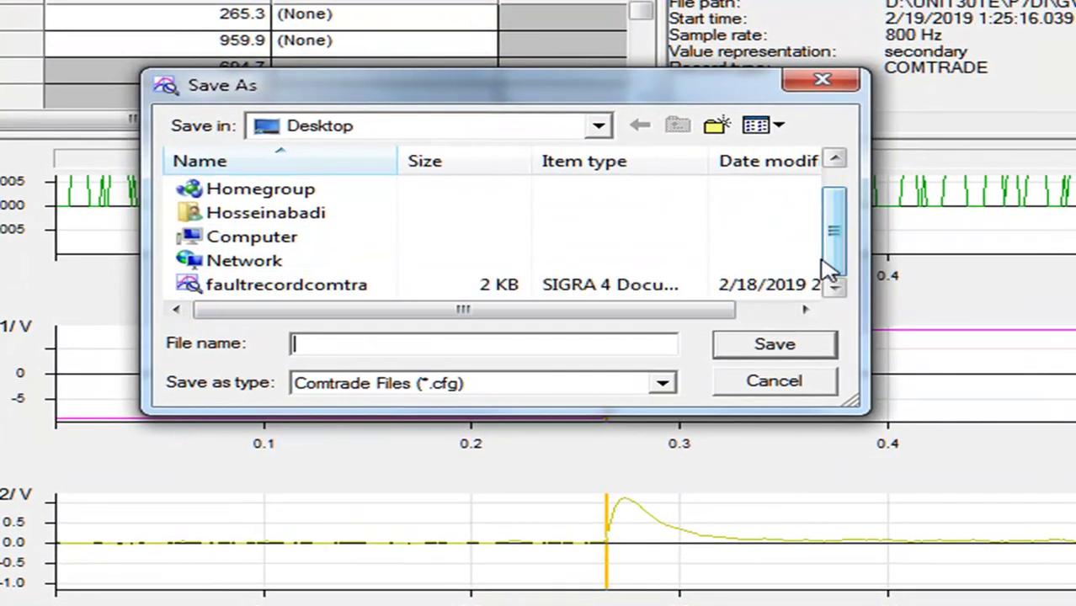
click(605, 347)
text(QQQQQQQQQQQQQQQQQQ)
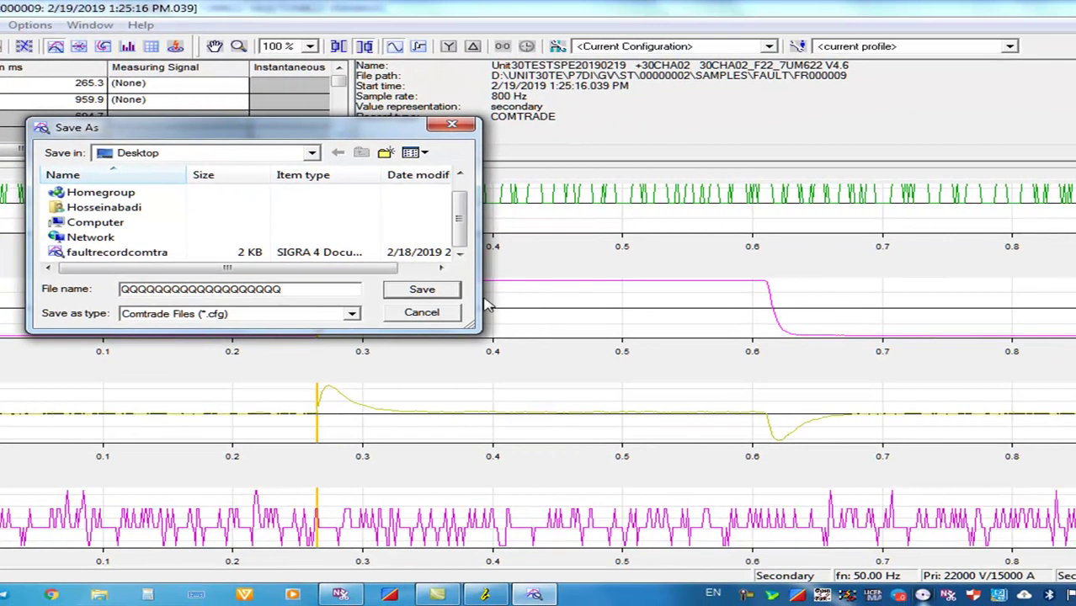
click(422, 288)
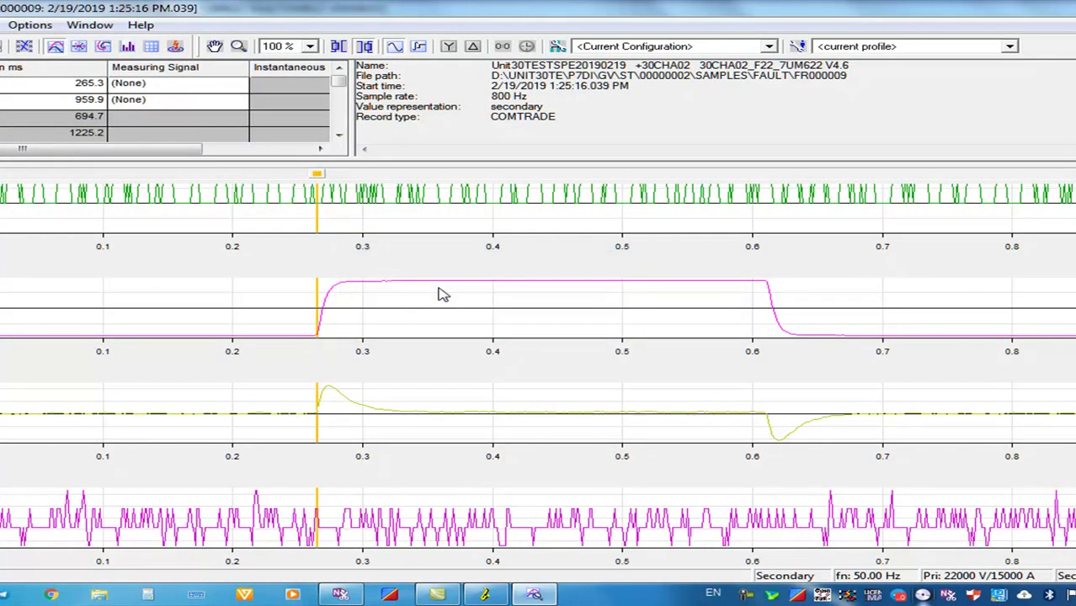
key(super+d)
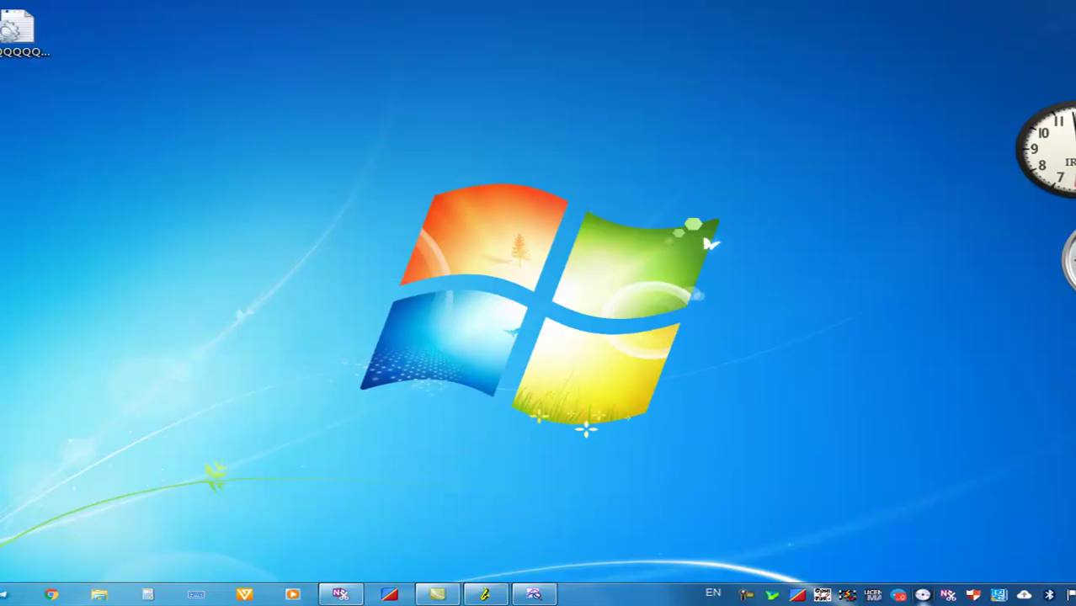
Restore the DIGSI window from the taskbar and return to FR000009's SIGRA waveforms
key(super+d)
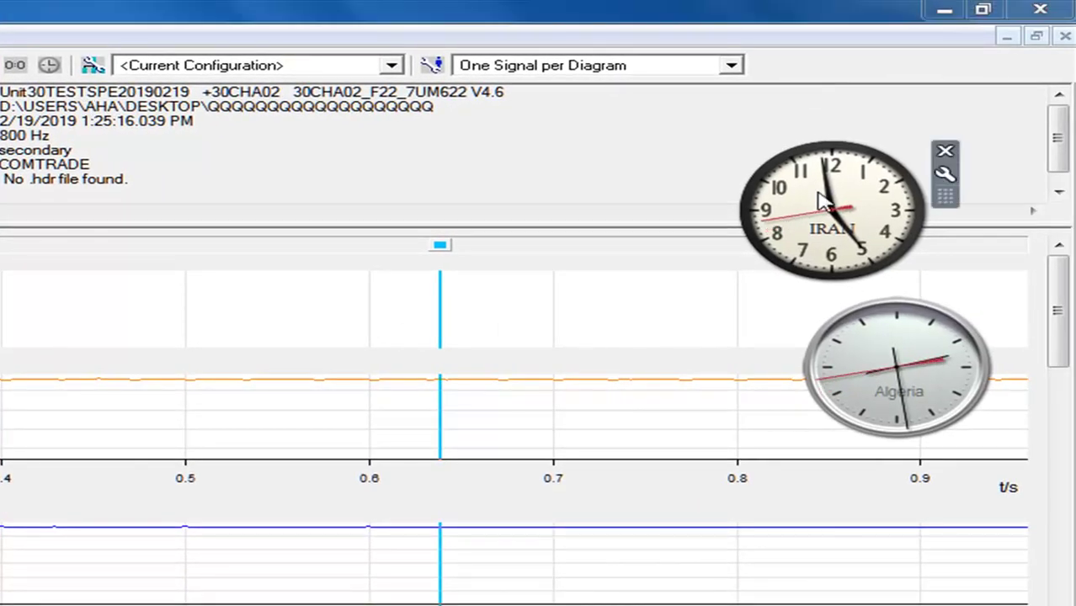
drag(813, 200, 872, 201)
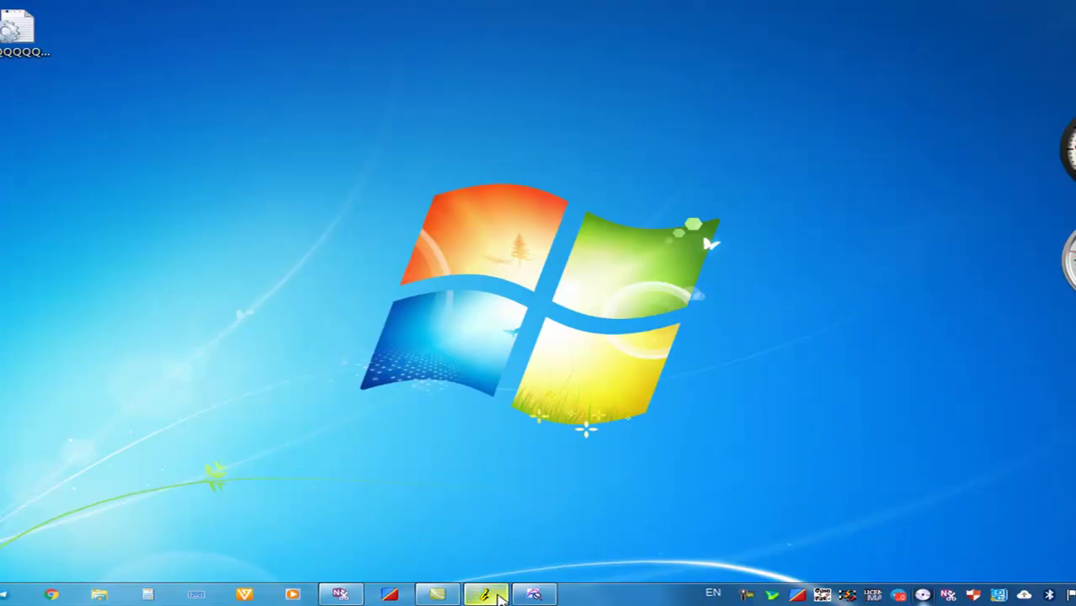
mouse_move(497, 594)
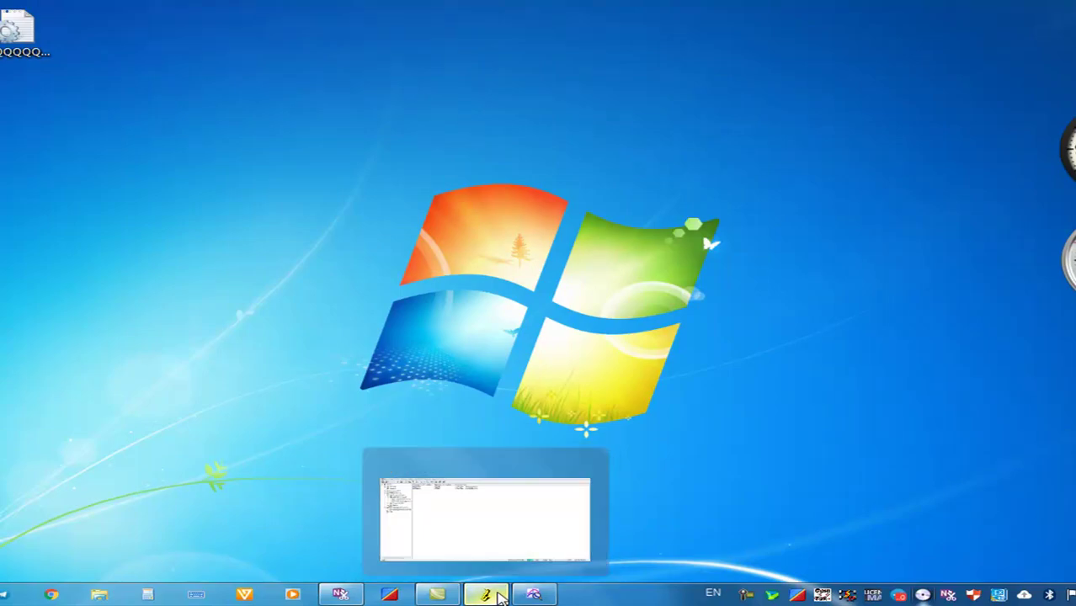
click(498, 596)
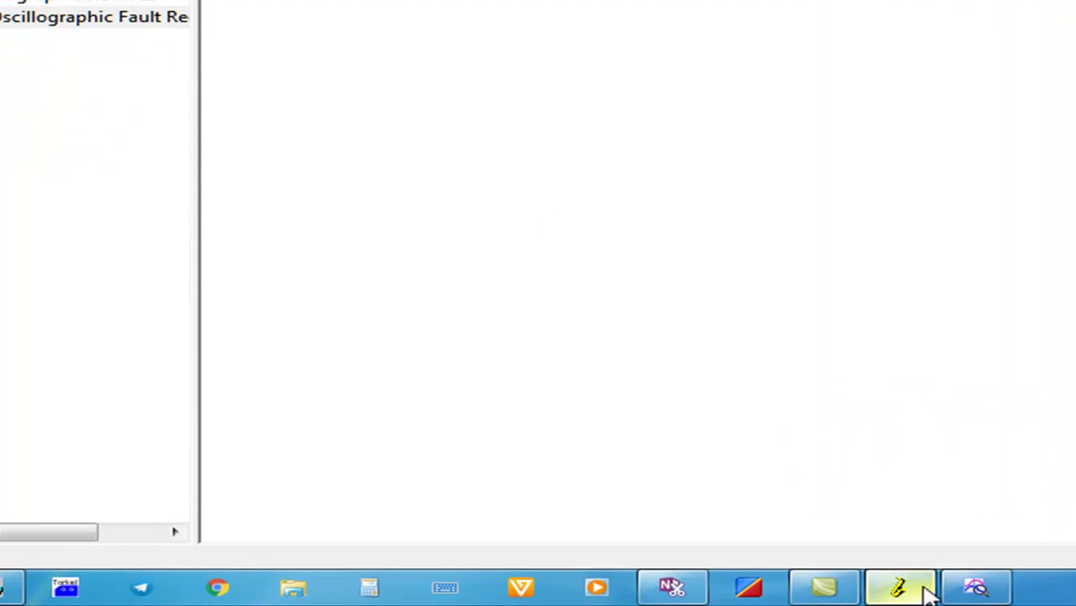
click(975, 589)
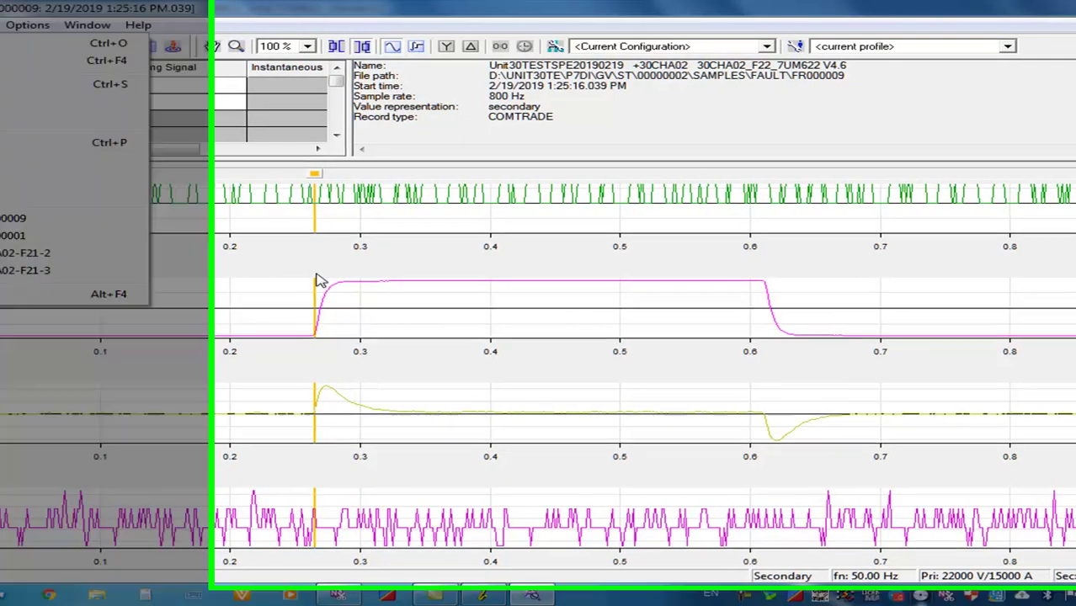
Dismiss the File menu, scroll the analog channels, and minimize the SIGRA window
click(319, 280)
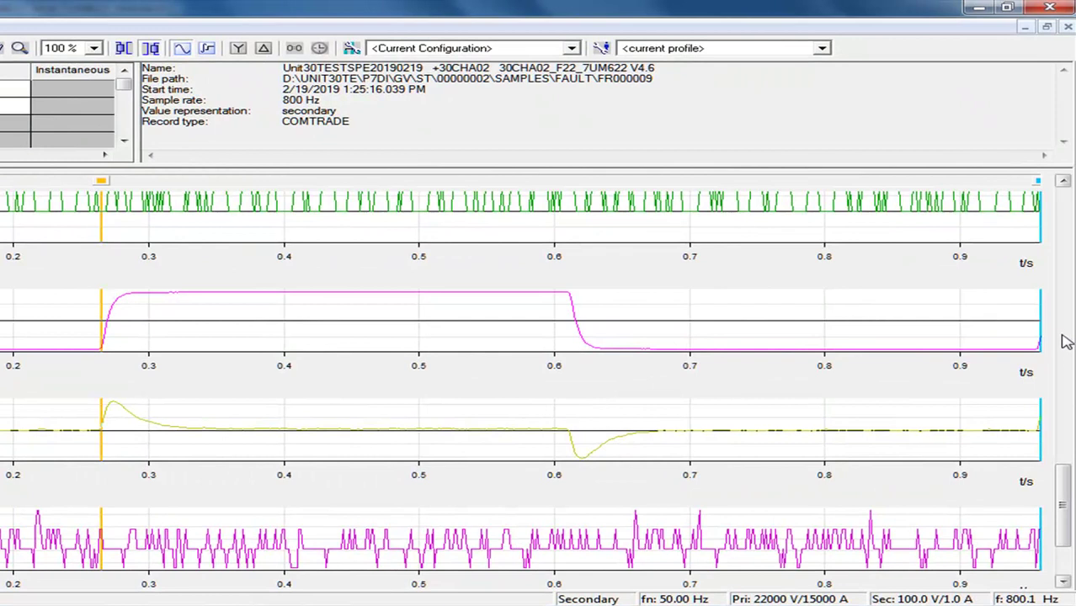
scroll(1066, 337, up, 10)
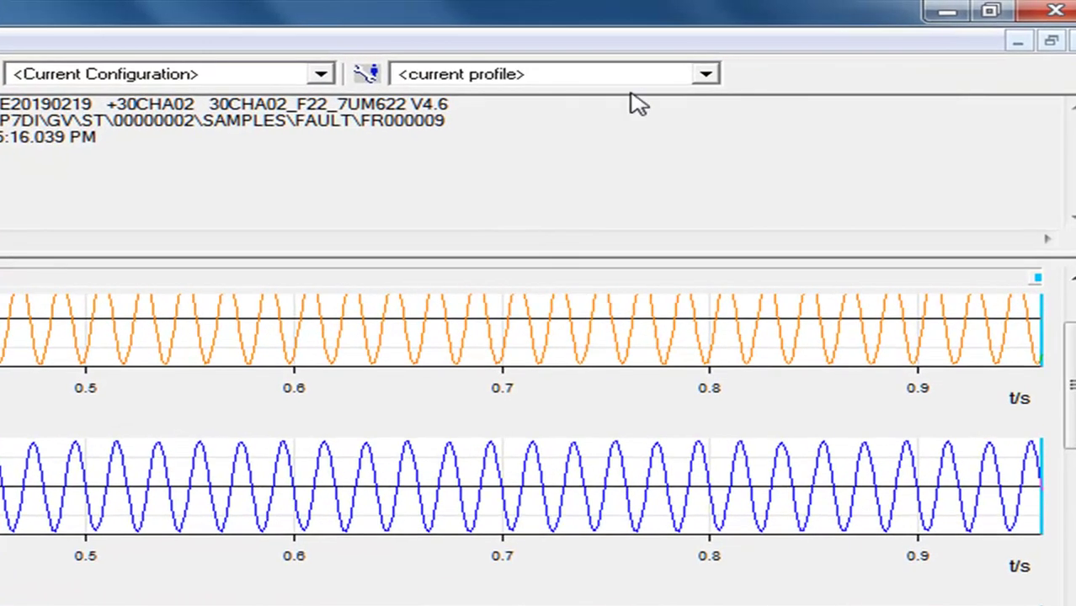
click(950, 15)
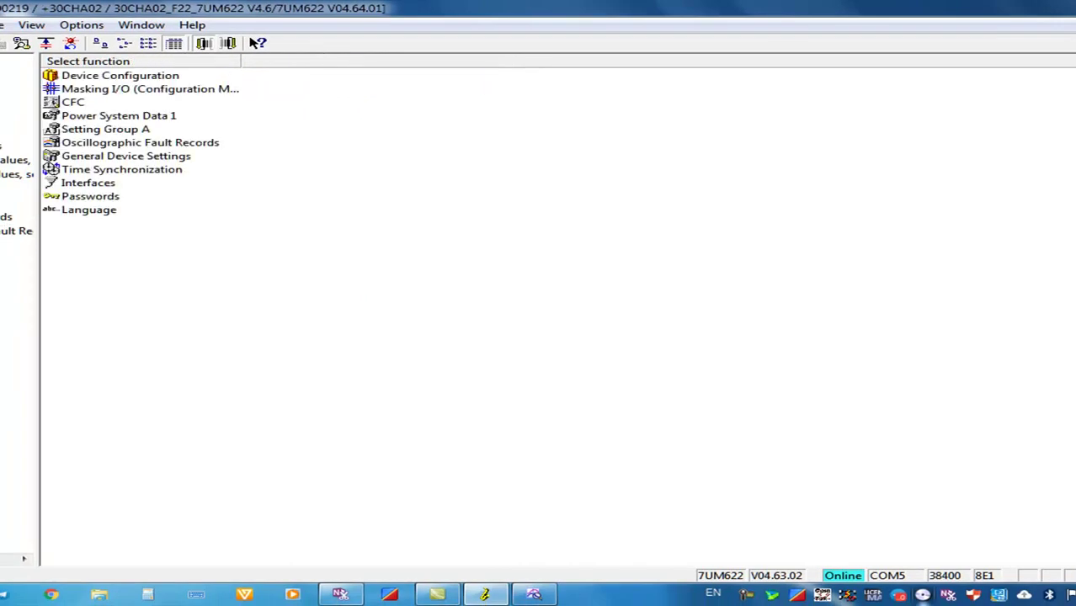
Close the 30CHA02_F22 device window answering No to saving, then close DIGSI 4
click(1071, 25)
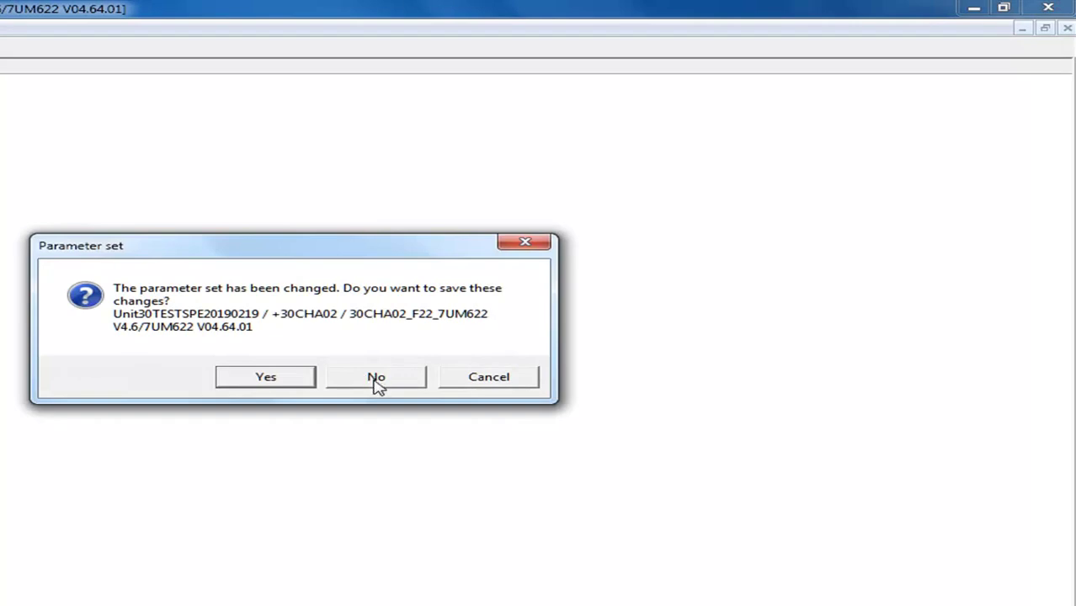
click(377, 380)
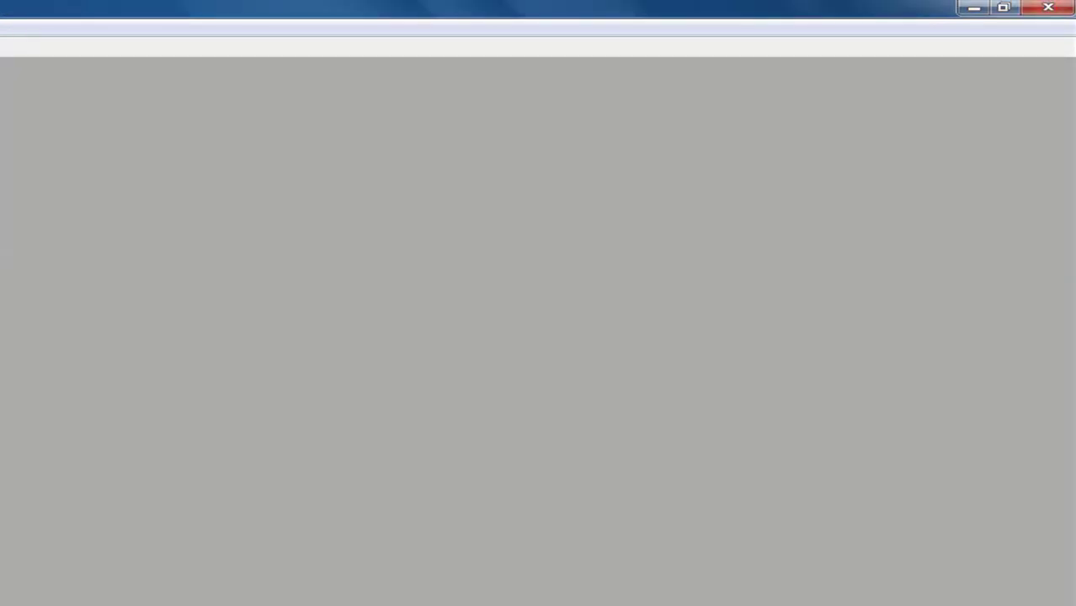
click(1048, 9)
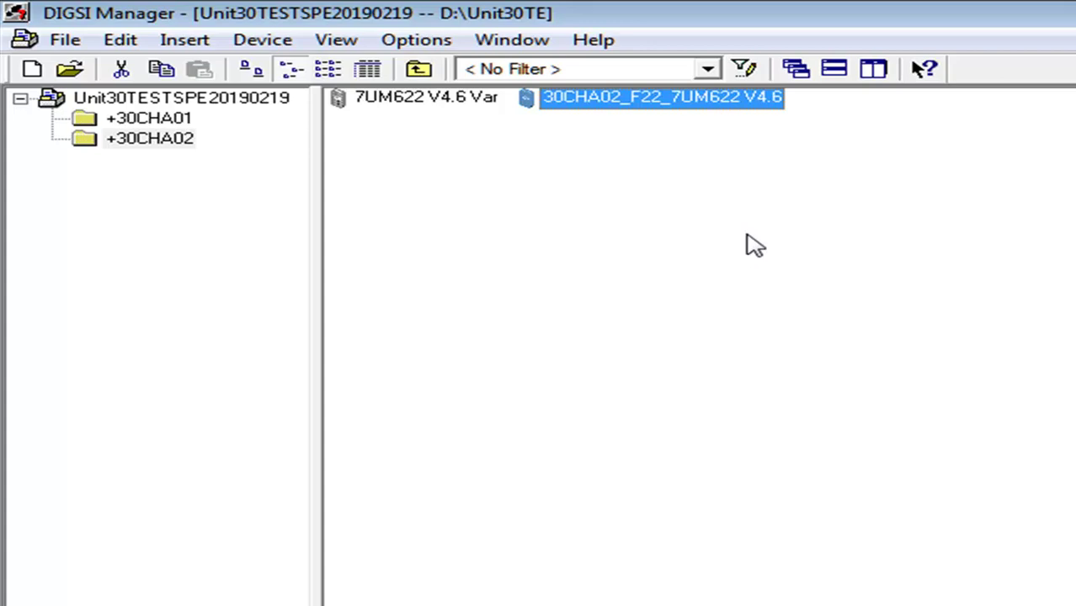
Open the device's Object Properties MLFB tab and select order number 7UM62216EB920CB0
right_click(760, 102)
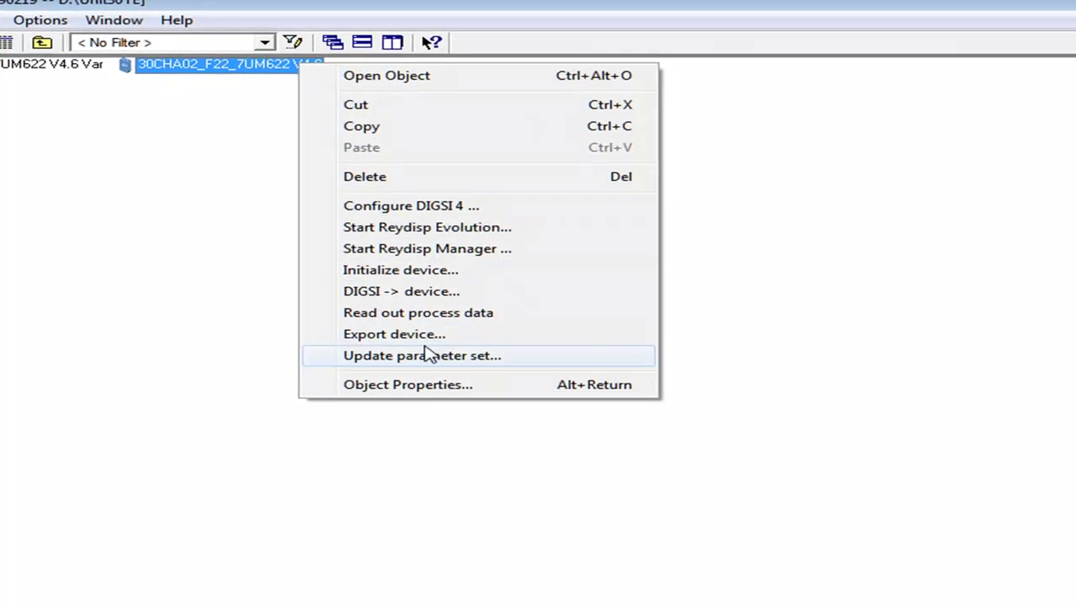
click(431, 385)
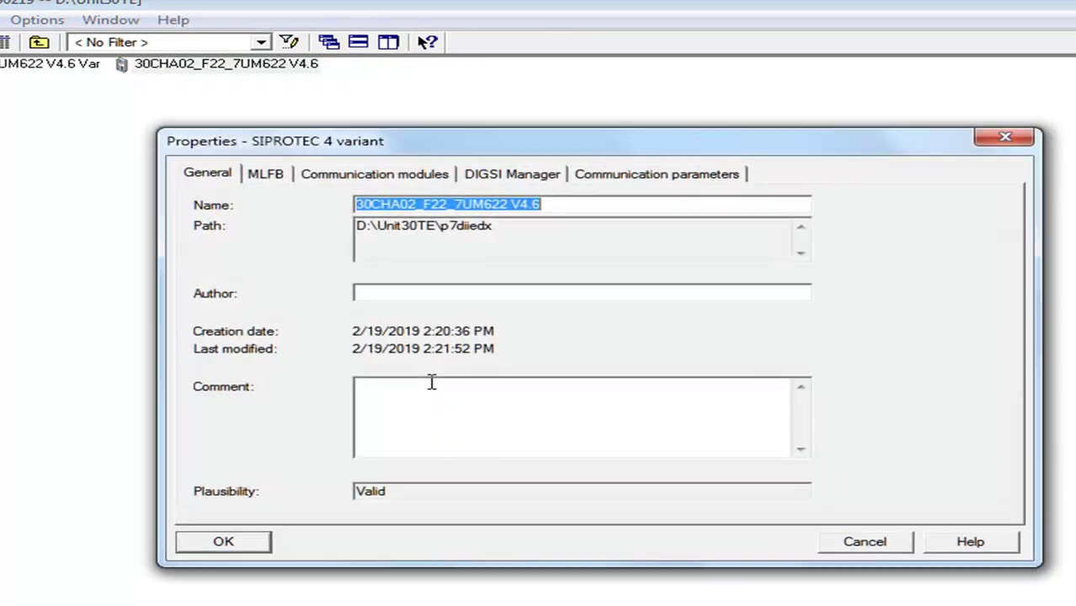
click(265, 174)
drag(362, 244, 177, 243)
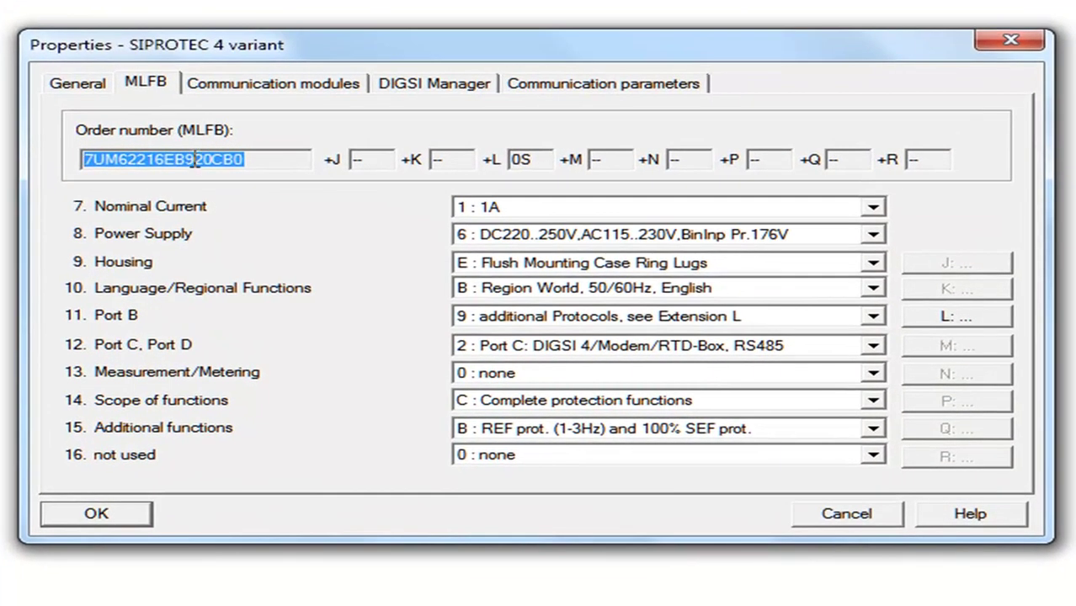
click(306, 238)
double_click(195, 156)
click(141, 522)
Dismiss the device properties unchanged and select the 30CHA02_F22_7UM622 V4.6 device
click(845, 520)
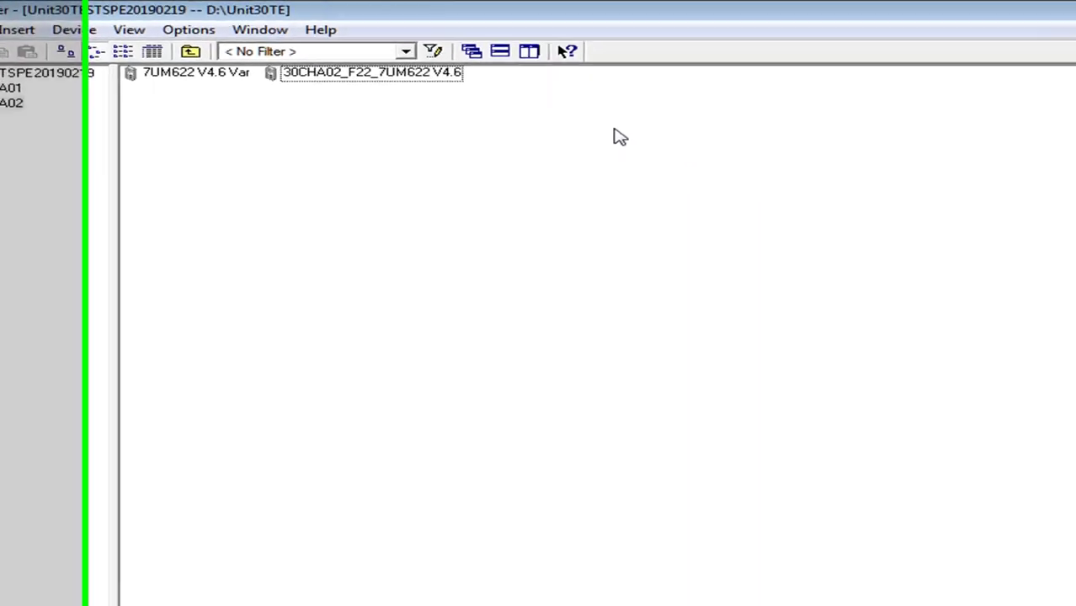
click(264, 68)
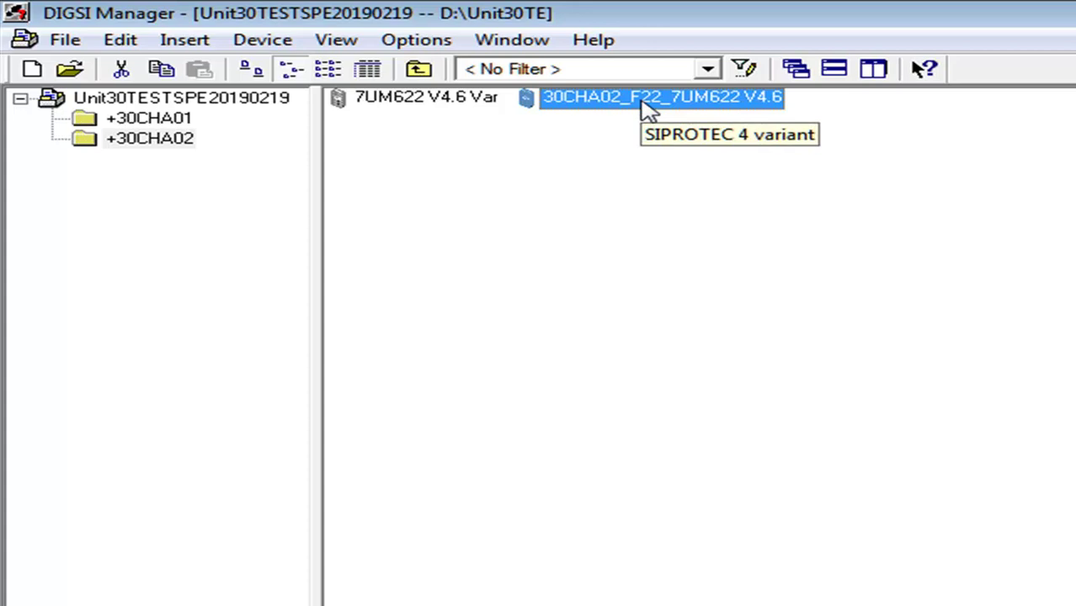
Open the context menu of the 30CHA02_F22_7UM622 V4.6 device
right_click(648, 110)
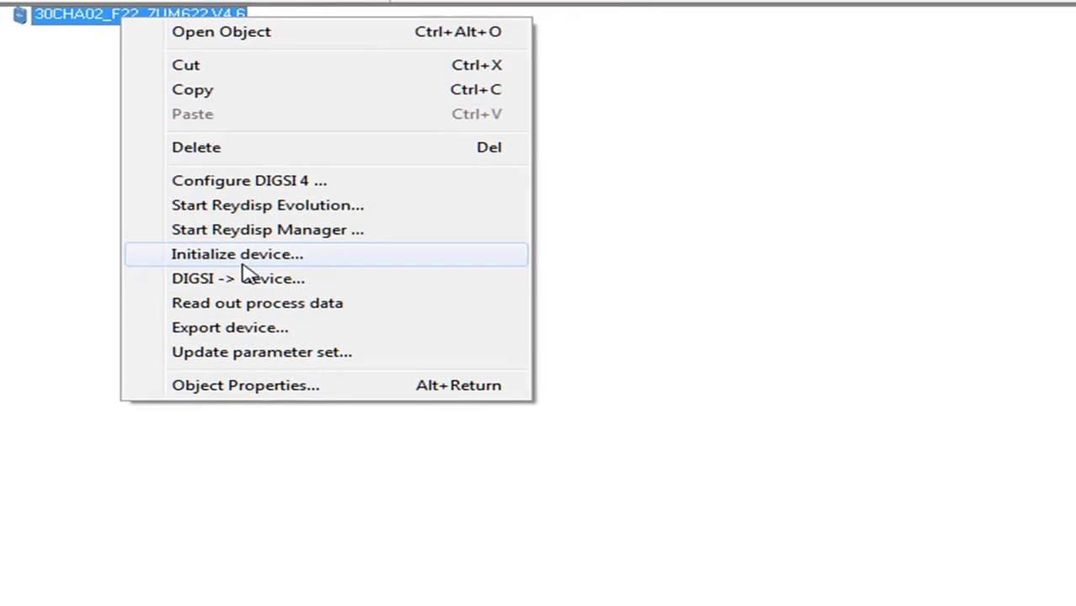
Initialize the device via a Direct connection on COM5 with frame 8 E 1
click(778, 379)
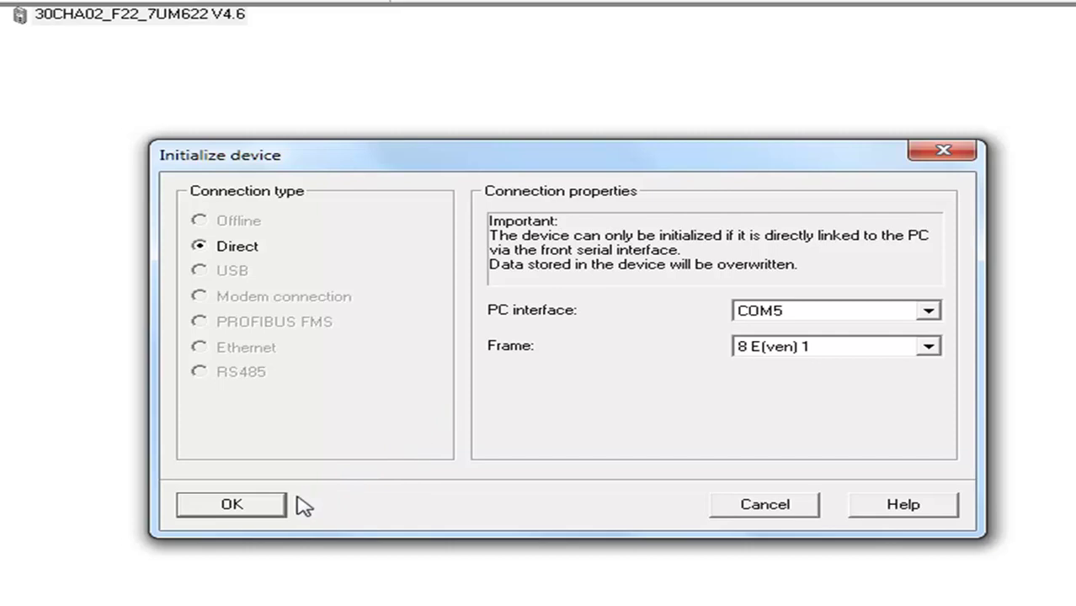
click(271, 505)
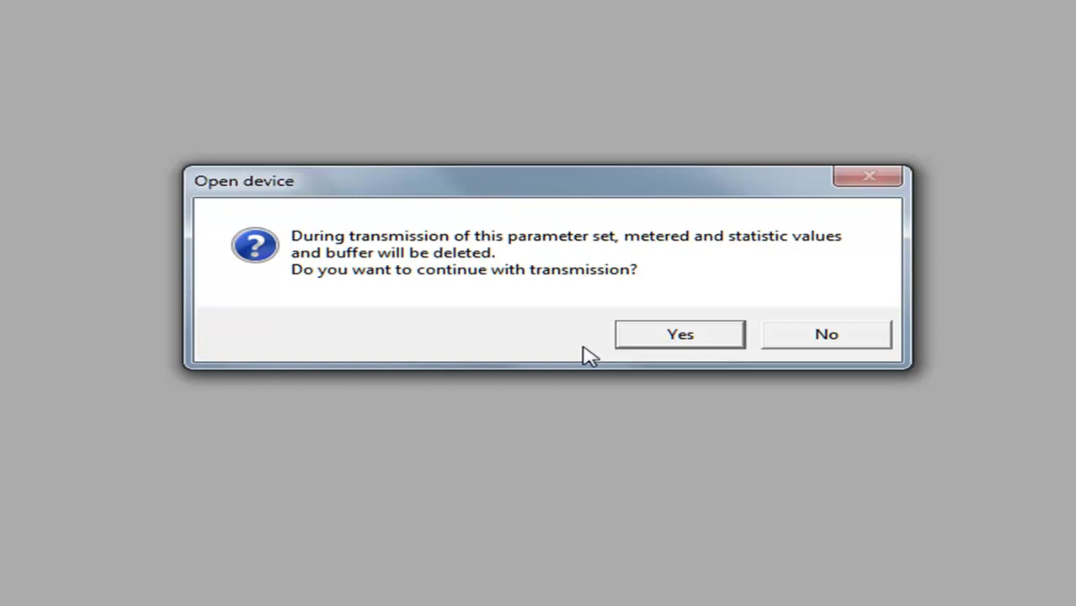
Confirm the parameter transmission warning and cancel the parameter-set password prompt
click(677, 339)
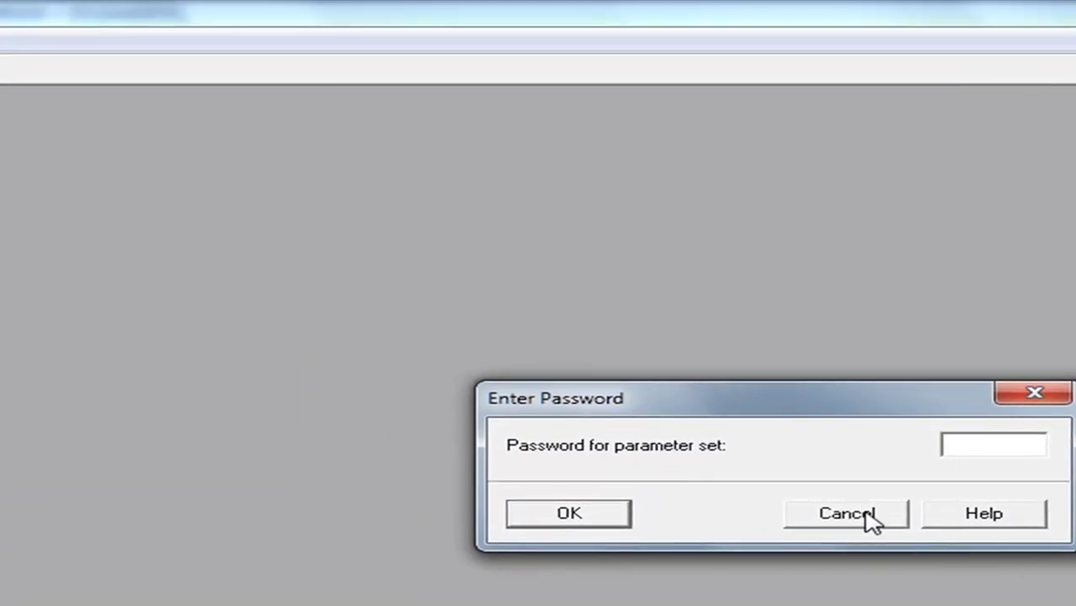
click(867, 514)
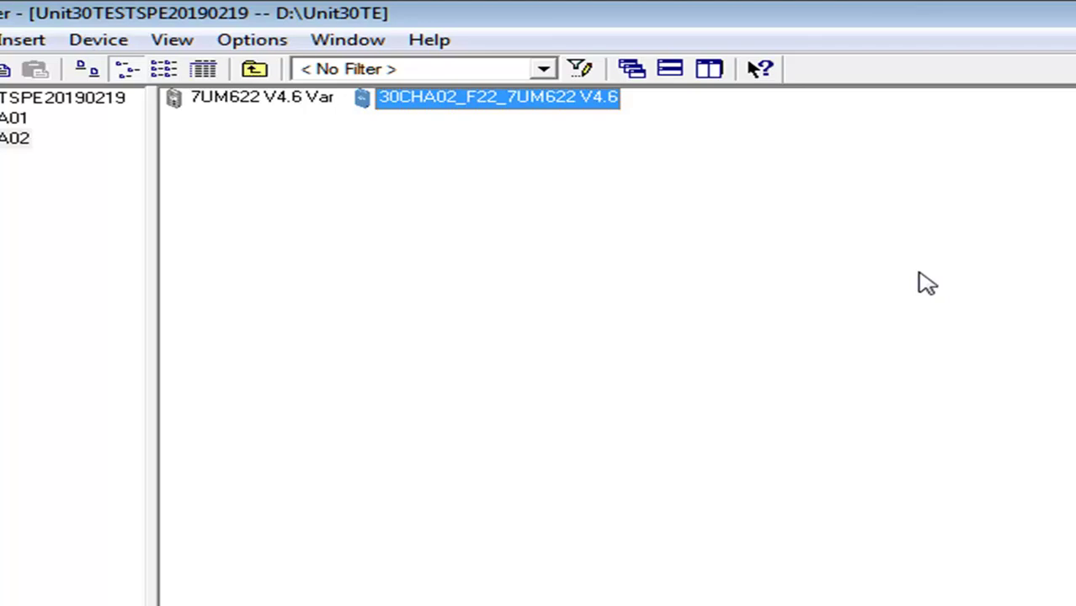
Choose Device catalog from the project pane's context menu to update the catalog database
right_click(926, 284)
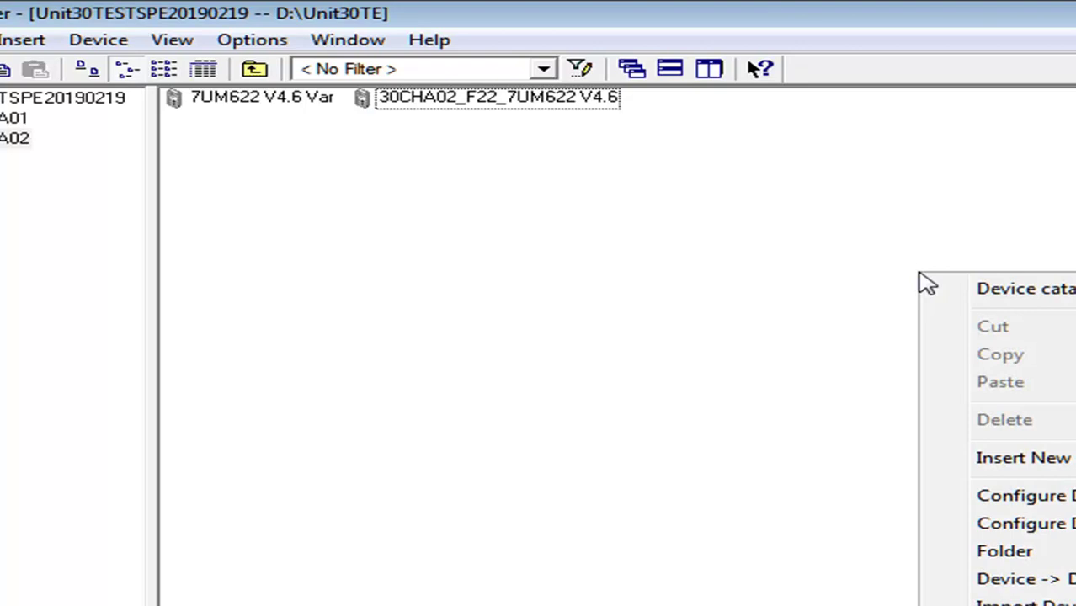
click(1062, 293)
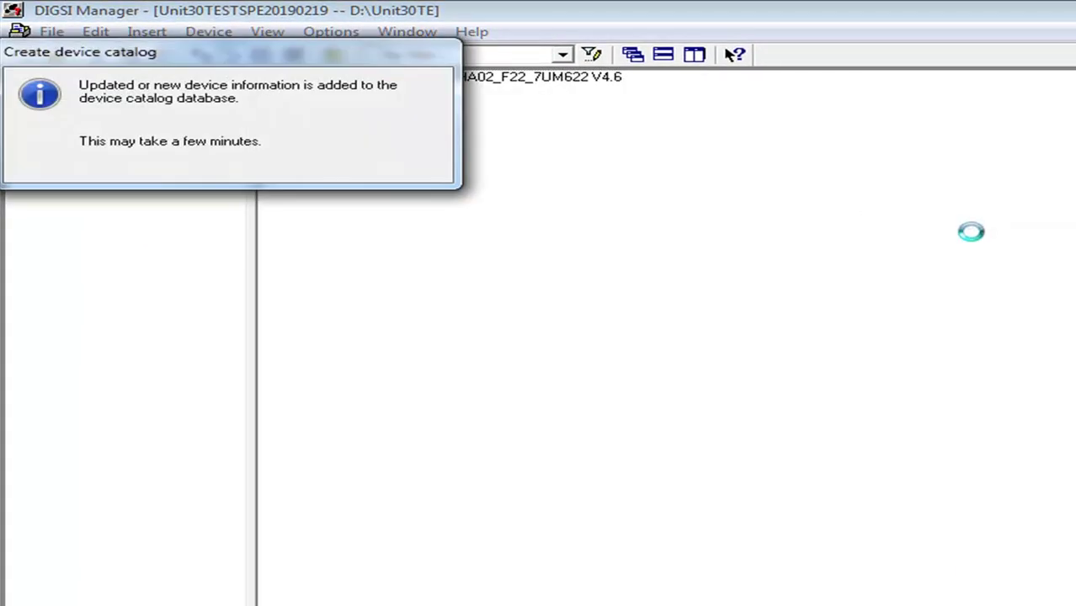
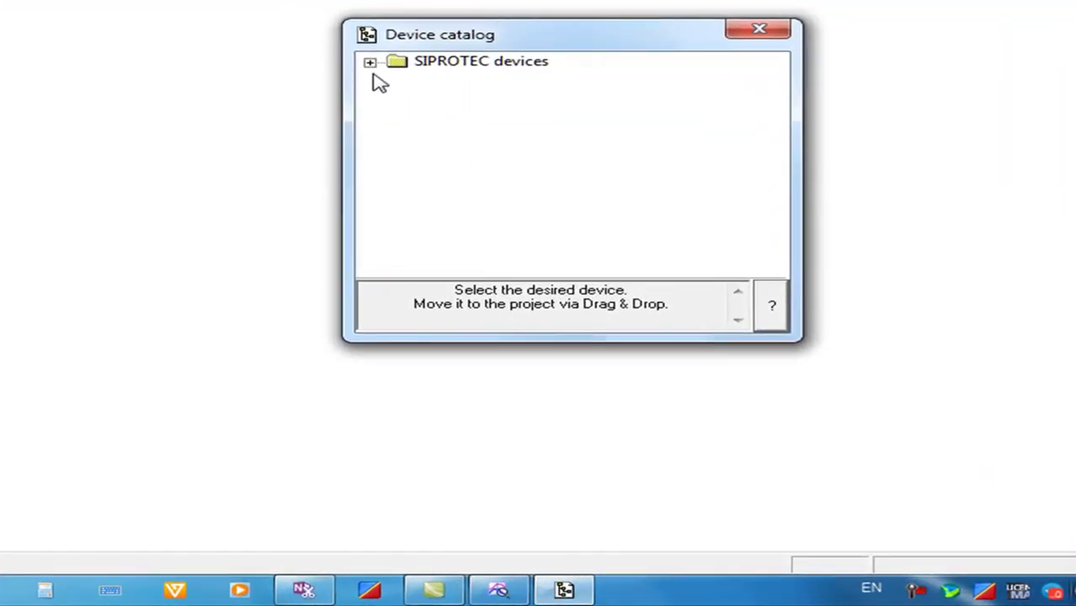
Drag 7UM622 version V4.6 from SIPROTEC devices > 7UM machine protection into the project
click(370, 63)
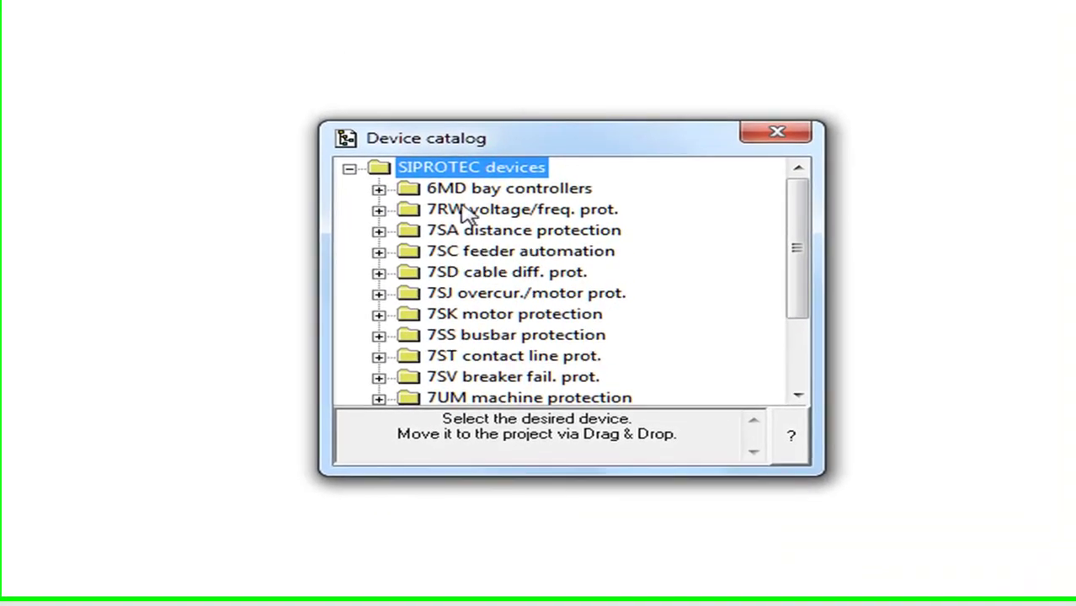
drag(799, 287, 824, 372)
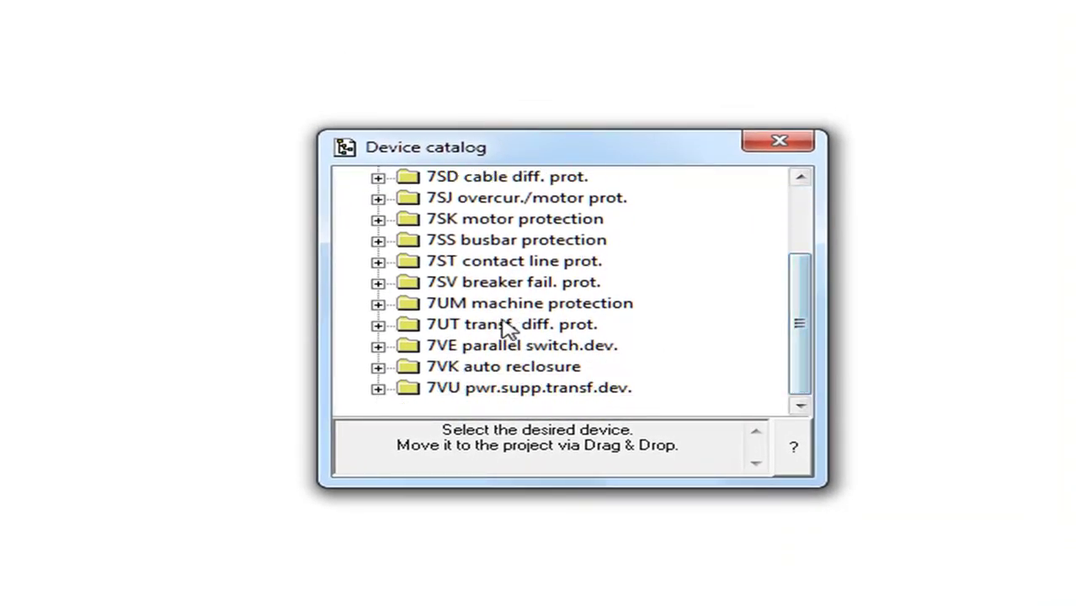
click(379, 305)
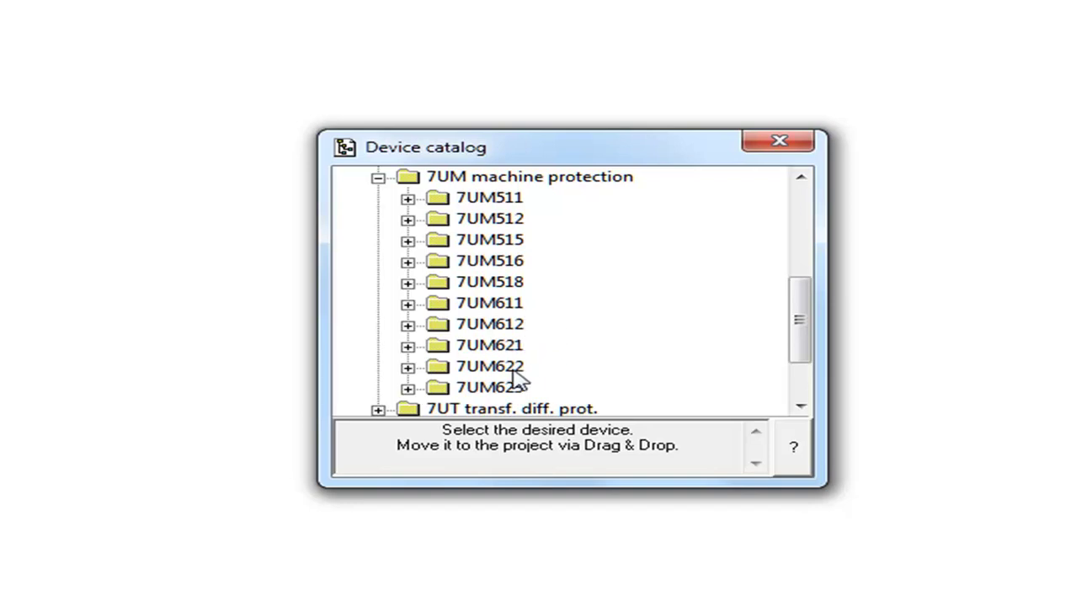
click(516, 370)
click(407, 368)
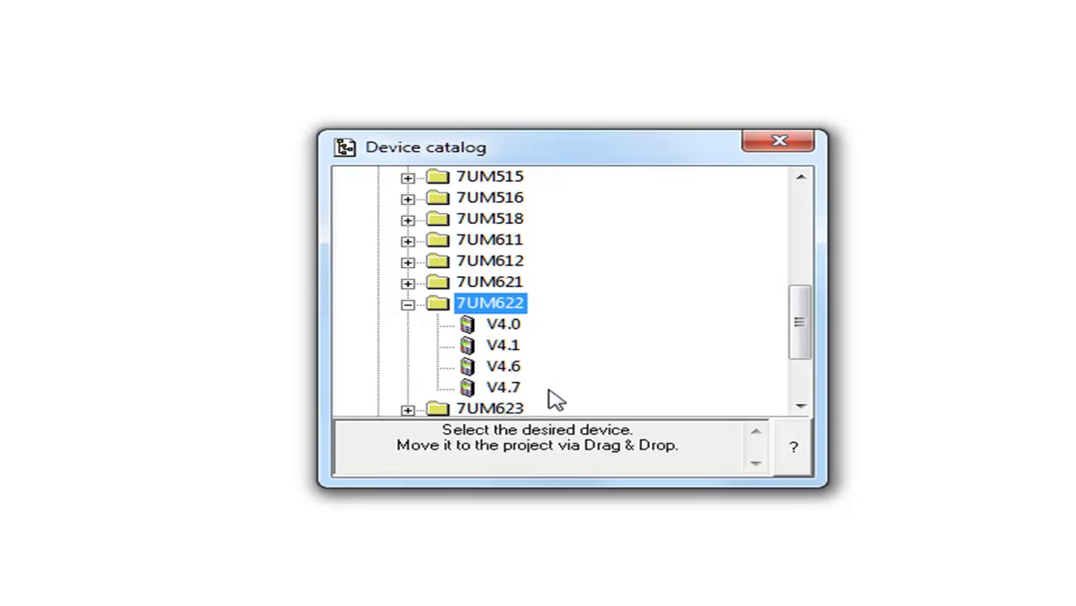
click(512, 377)
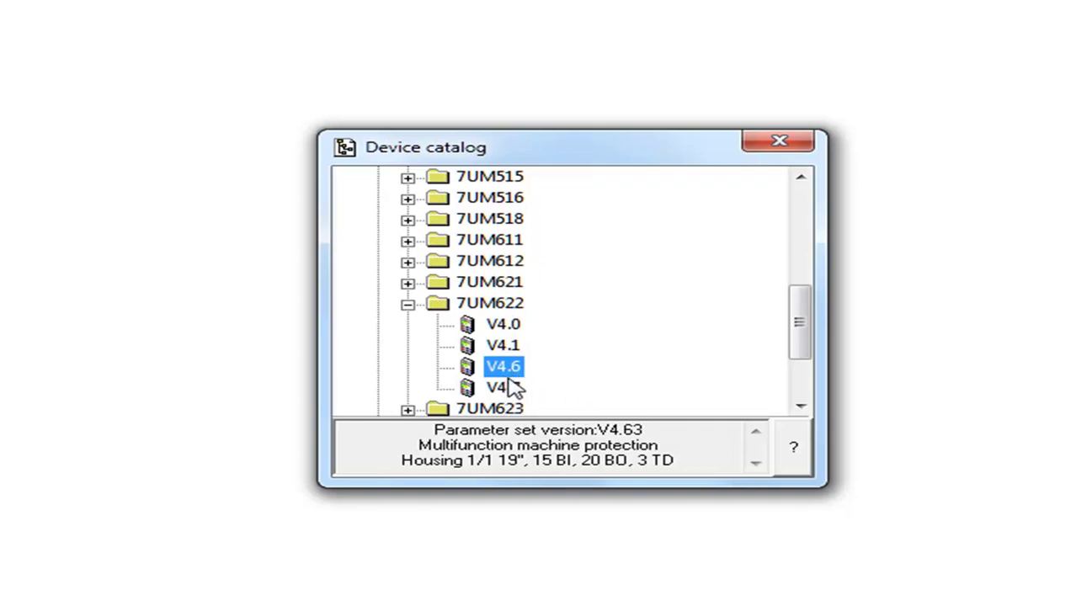
drag(497, 377, 232, 330)
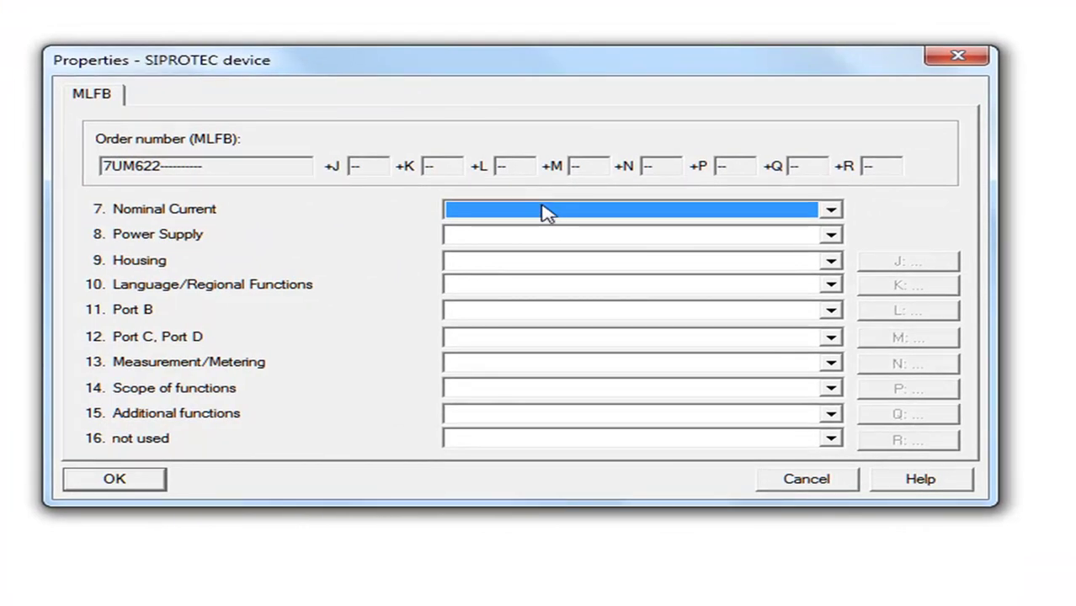
Set nominal current 1A, power supply DC220..250V and Flush Mounting Case Ring Lugs housing
click(544, 208)
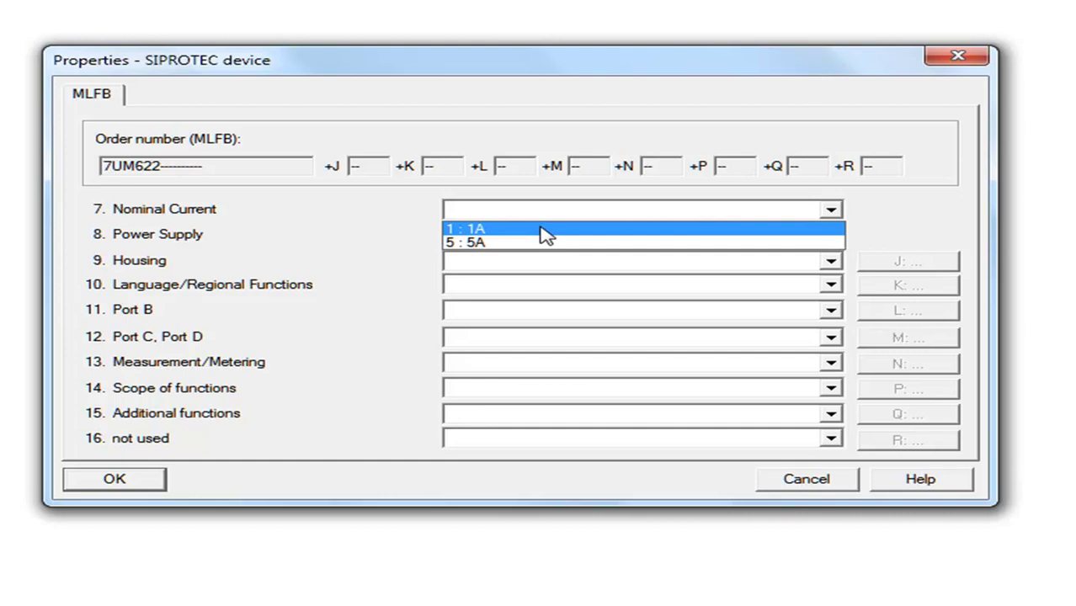
click(545, 229)
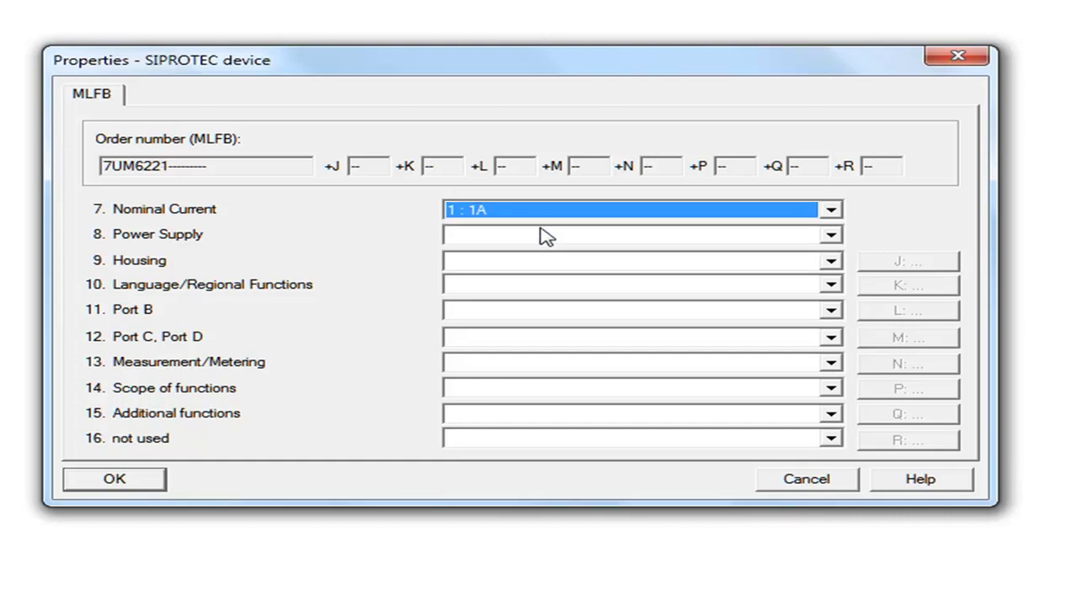
click(548, 236)
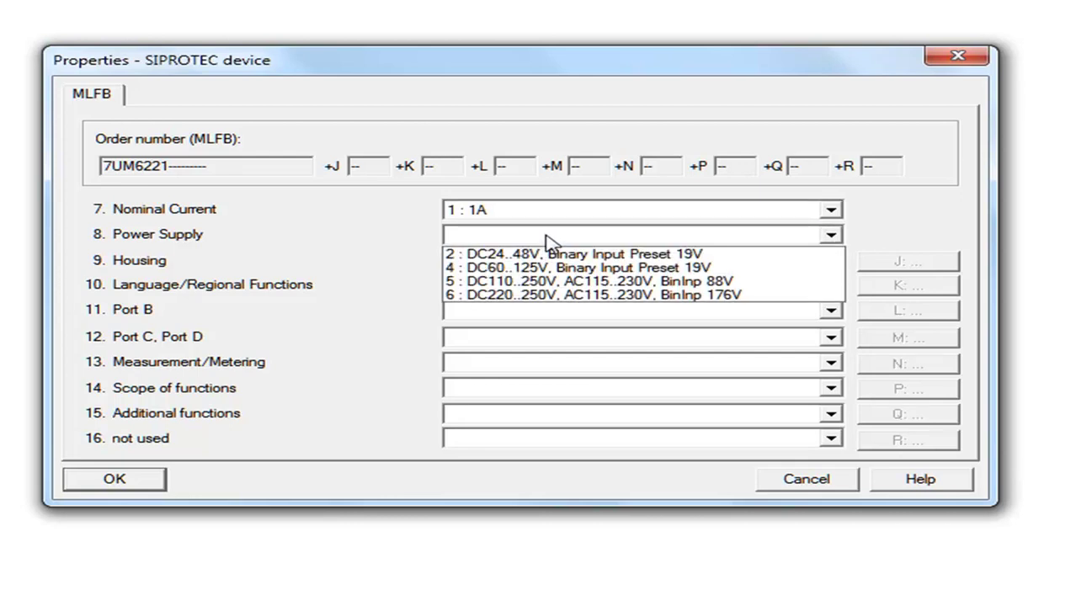
click(553, 297)
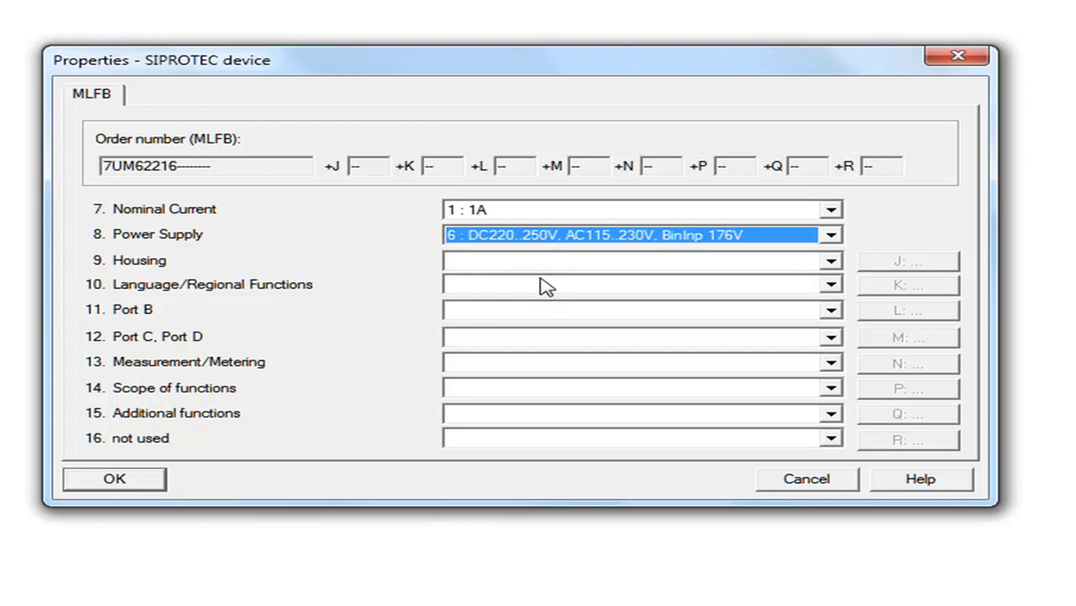
click(530, 266)
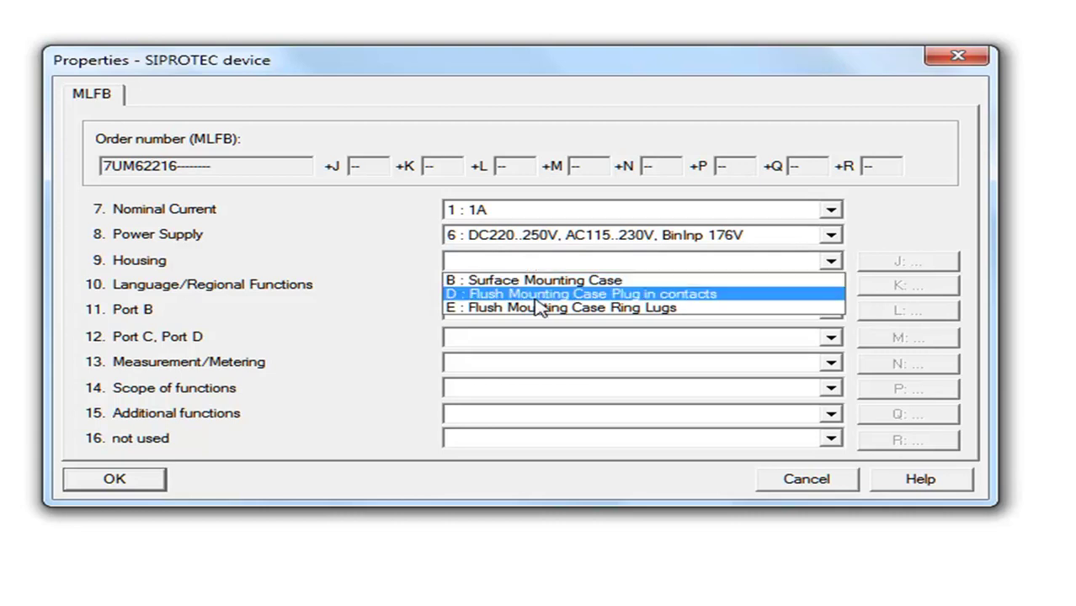
click(541, 311)
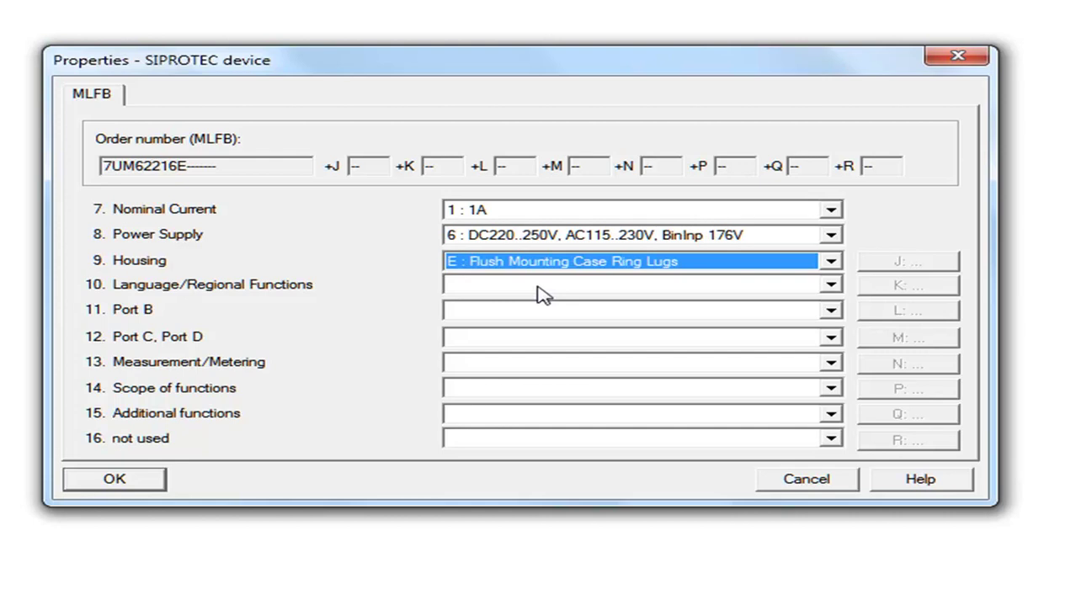
Choose Region World, 50/60Hz, English and additional protocols for Port B
click(543, 291)
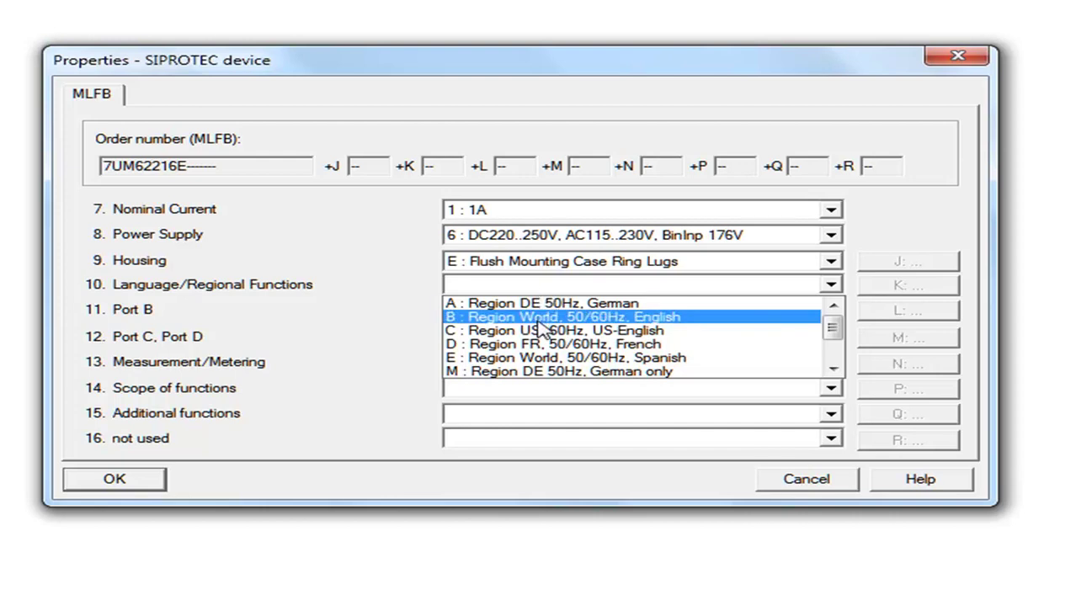
click(531, 317)
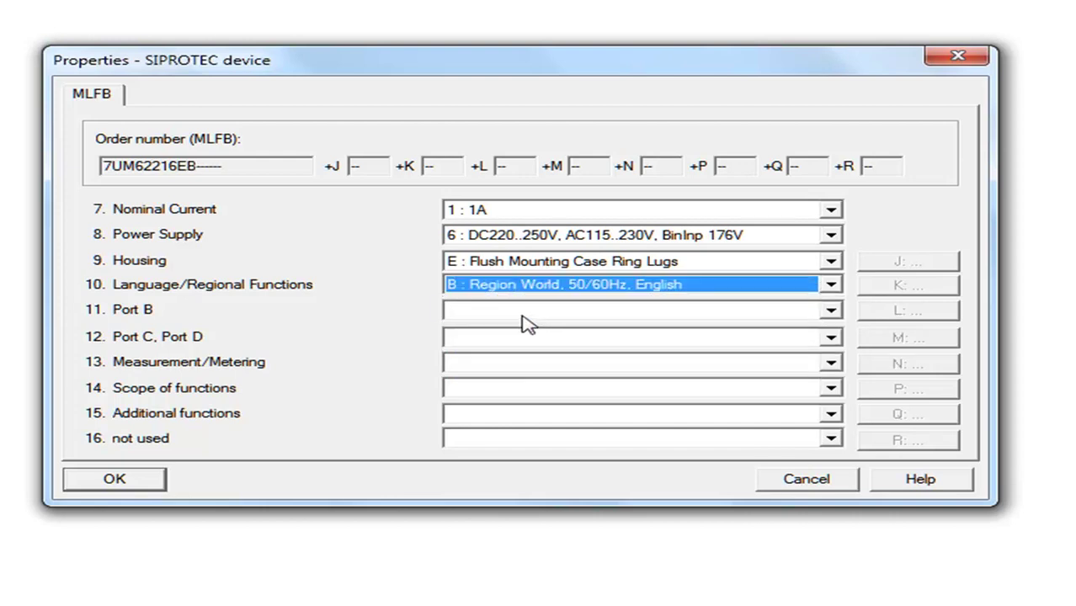
click(523, 313)
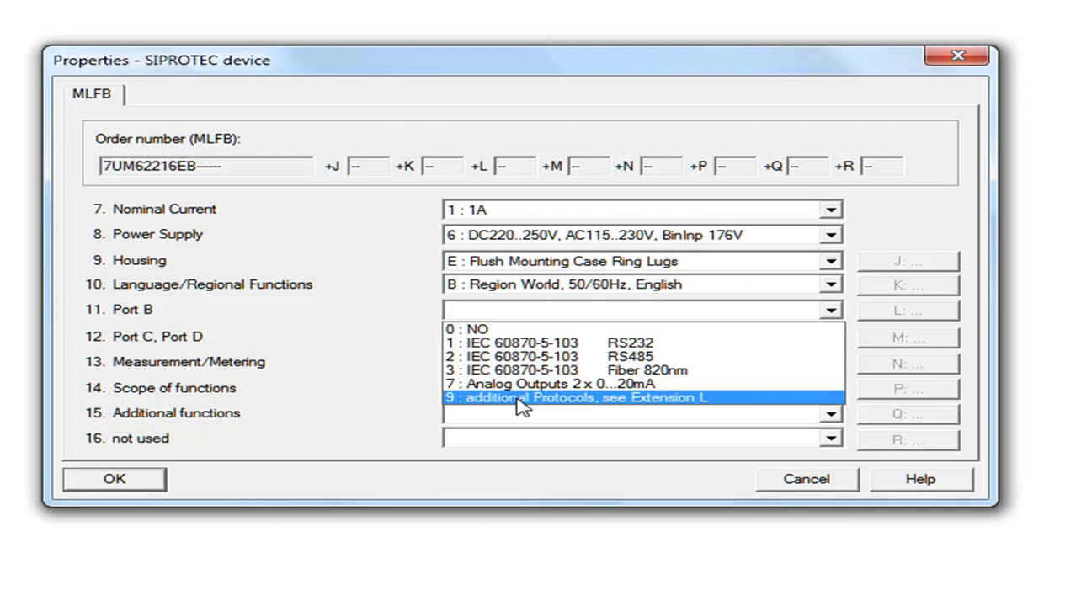
click(522, 399)
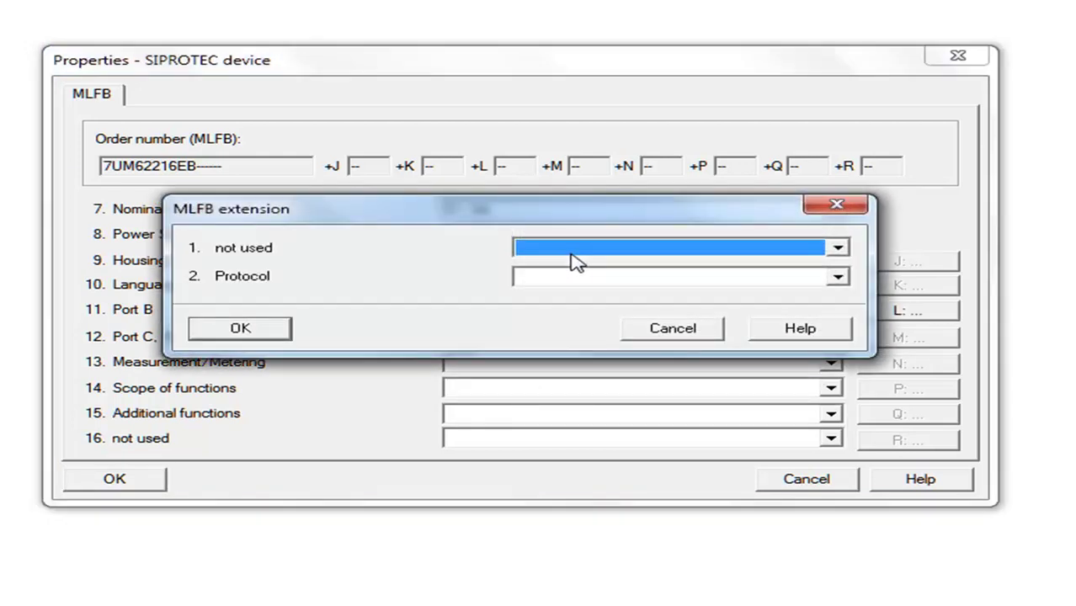
Set MLFB extension L to '0 : none' with PROFIBUS DP Slave, RS485 (+L 0A) and confirm
click(579, 281)
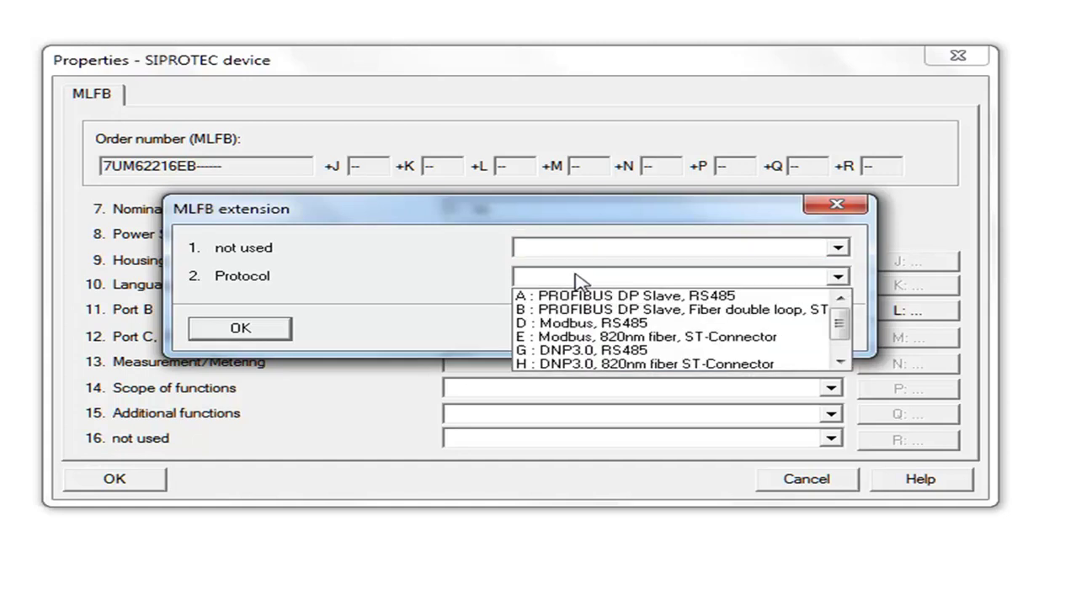
click(579, 281)
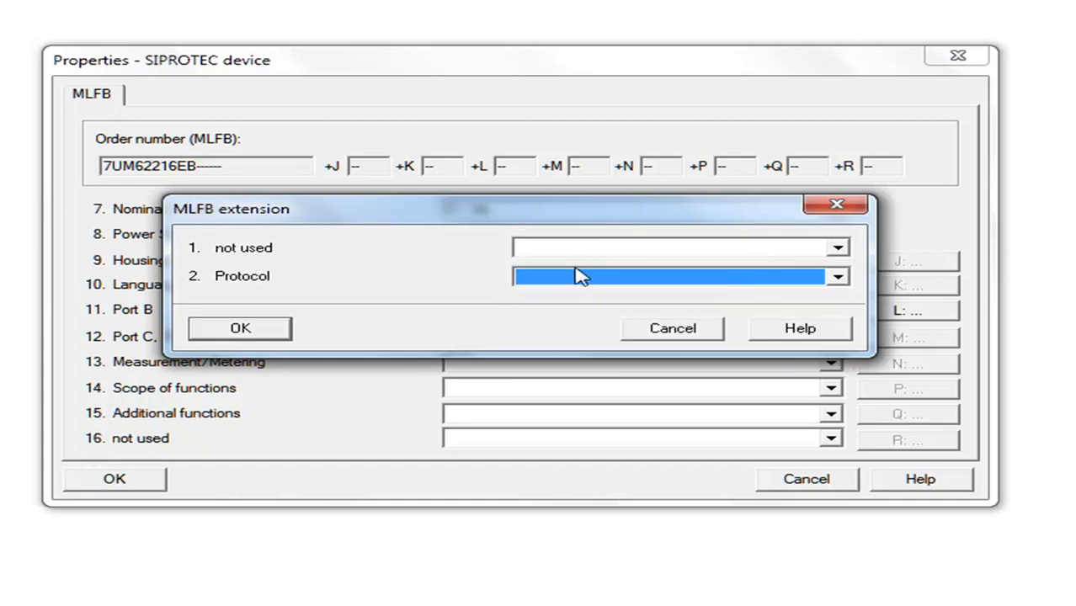
click(581, 280)
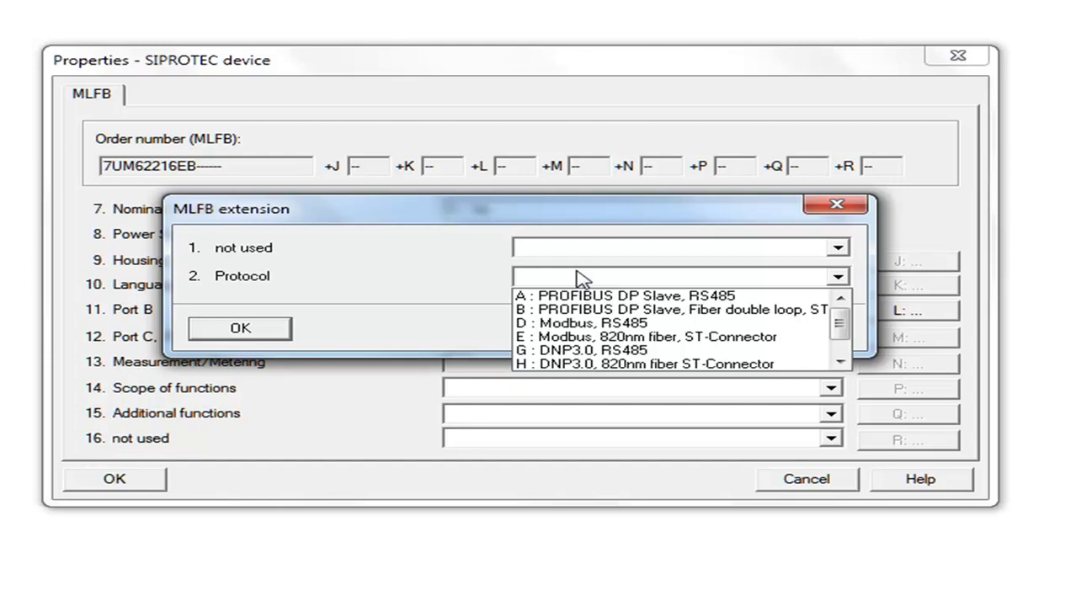
click(581, 281)
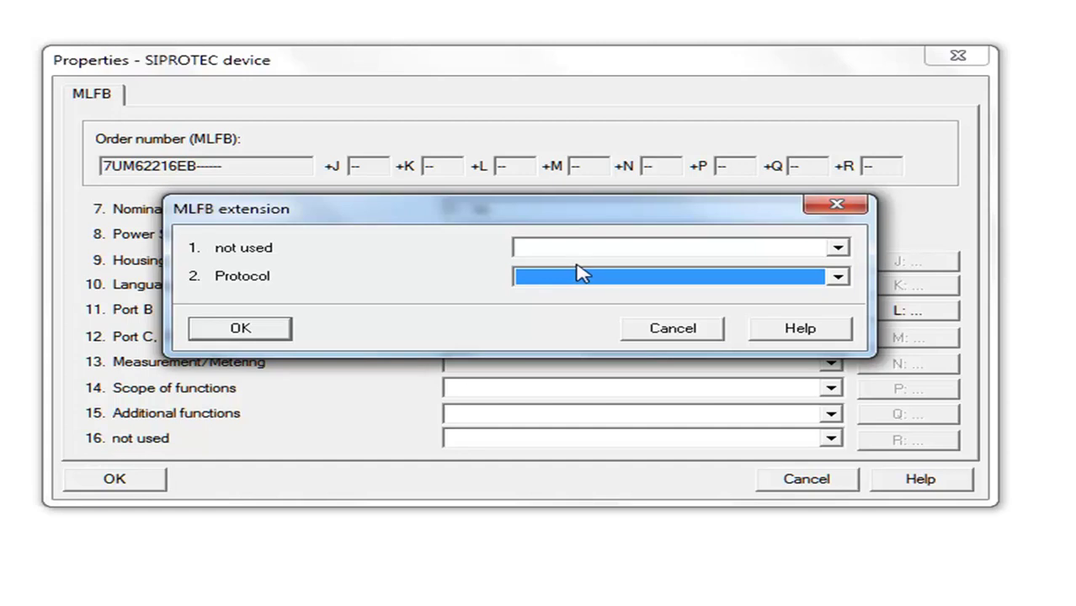
click(575, 249)
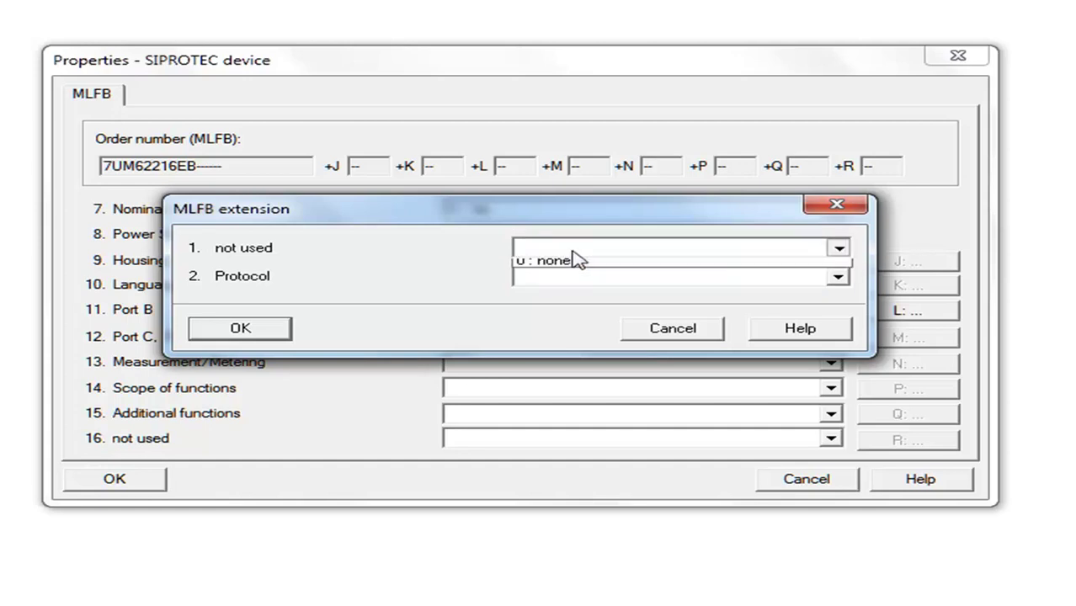
click(578, 267)
click(579, 282)
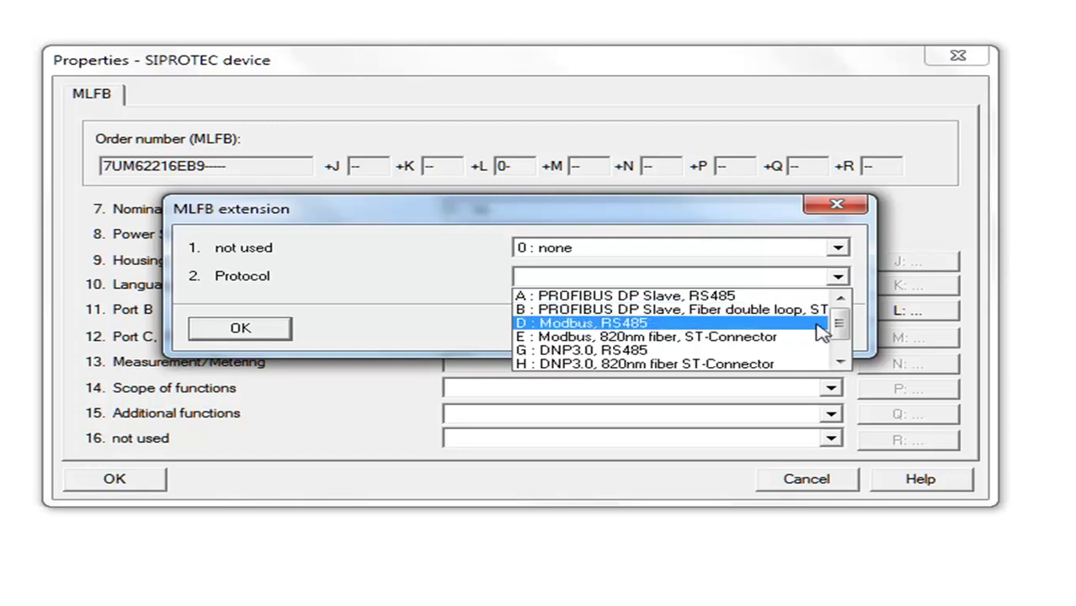
mouse_move(842, 328)
mouse_down()
mouse_move(840, 345)
mouse_move(840, 319)
mouse_up()
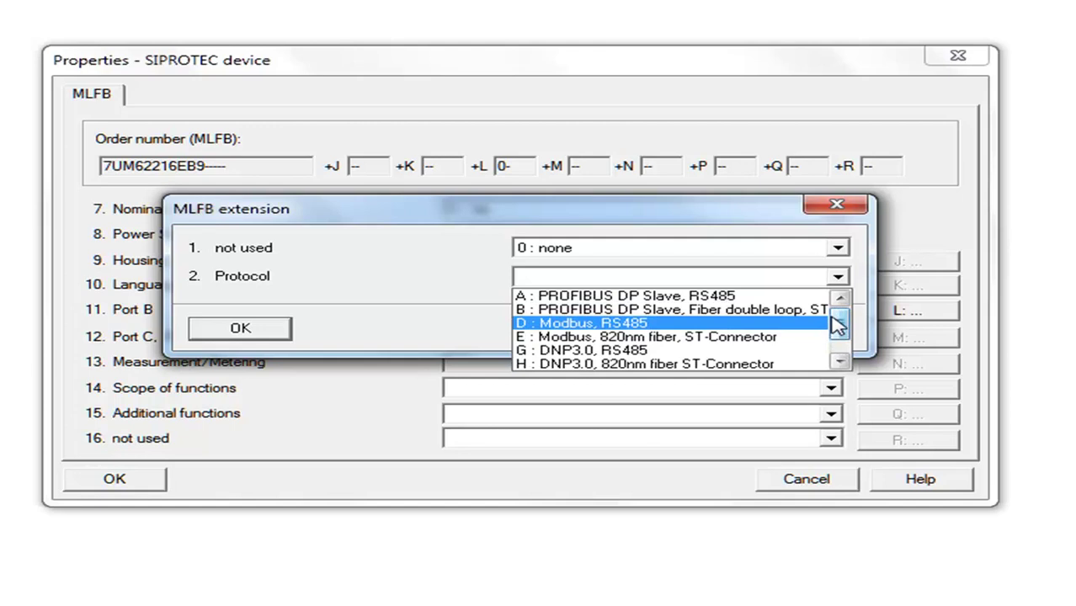
click(762, 296)
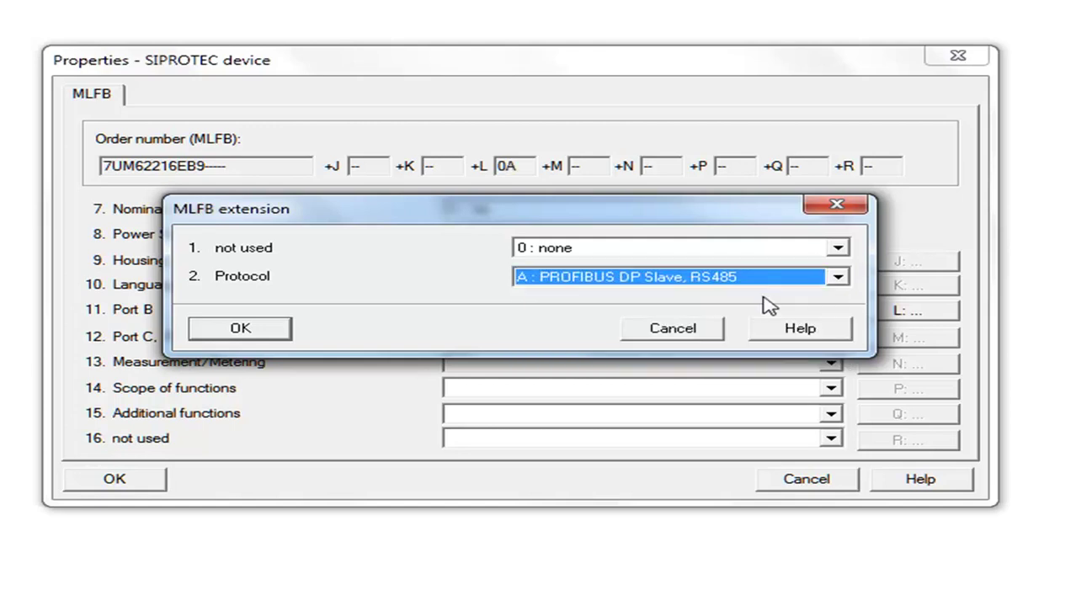
click(278, 330)
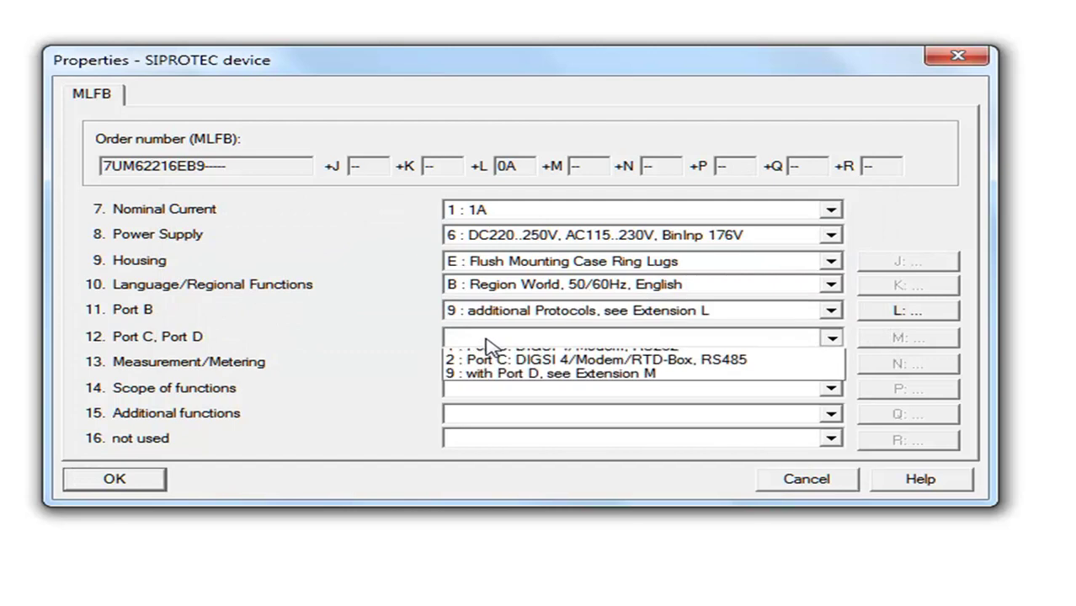
Set Port C to DIGSI 4/Modem, RS232 and metering to Min/Max-Values
click(488, 343)
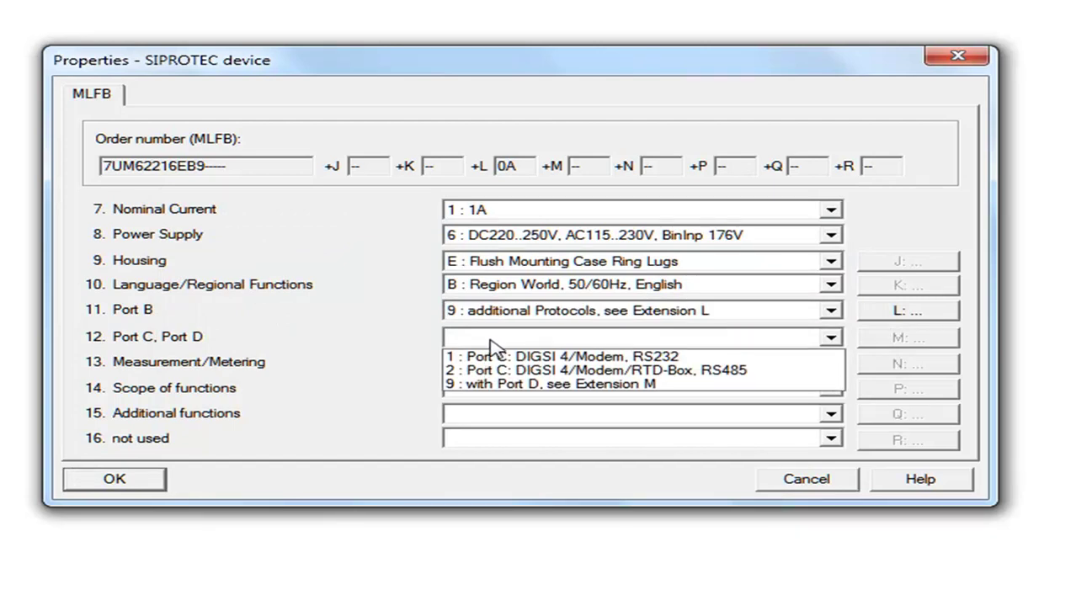
click(573, 360)
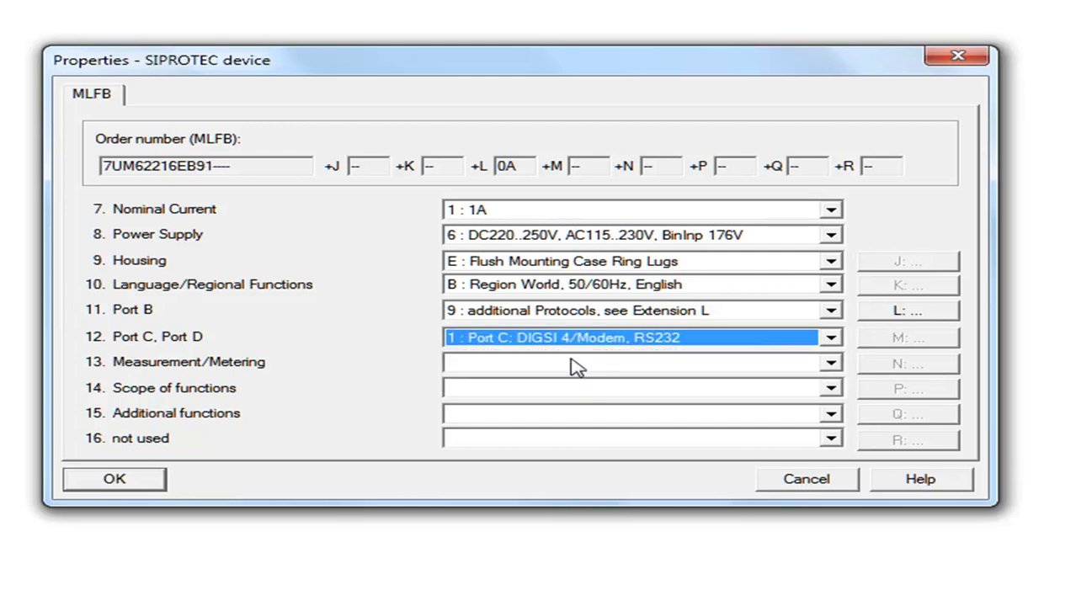
click(511, 370)
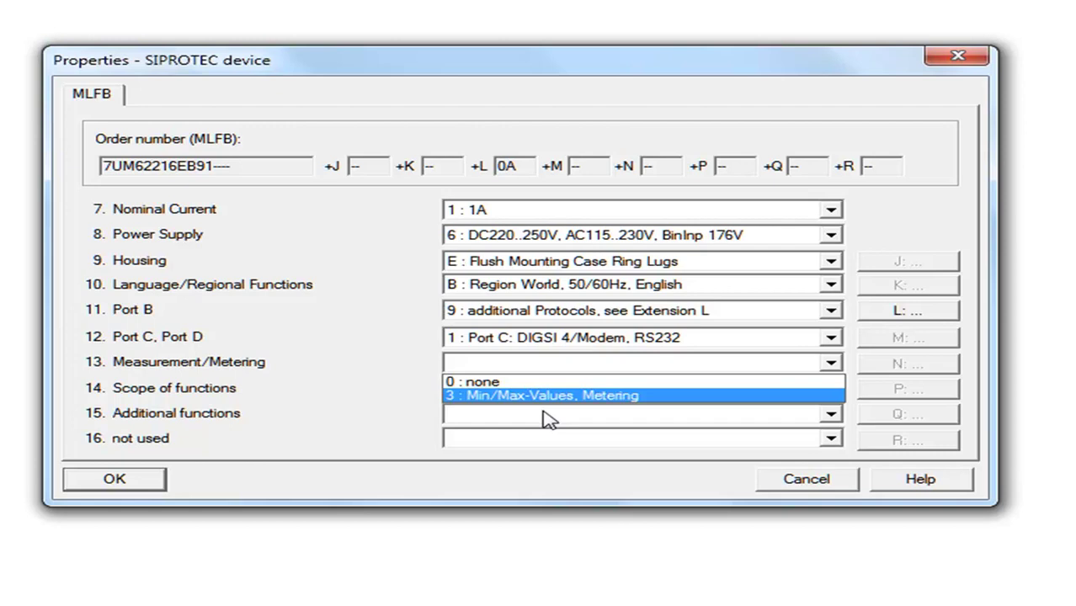
click(507, 381)
click(508, 368)
click(595, 396)
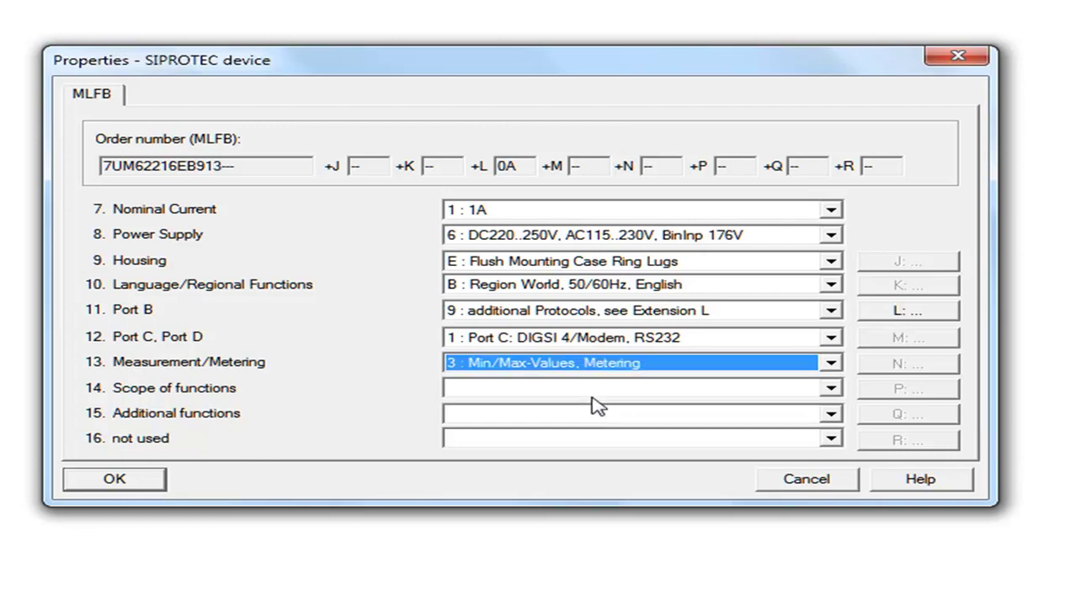
Leave Scope of functions unchanged and cancel the SIPROTEC device properties
click(497, 390)
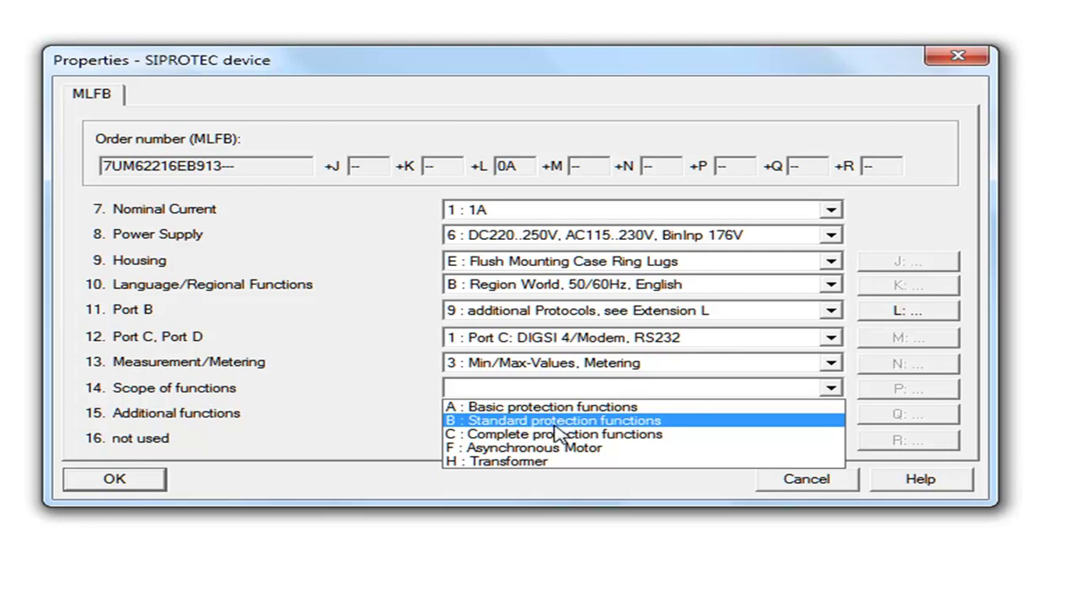
click(790, 495)
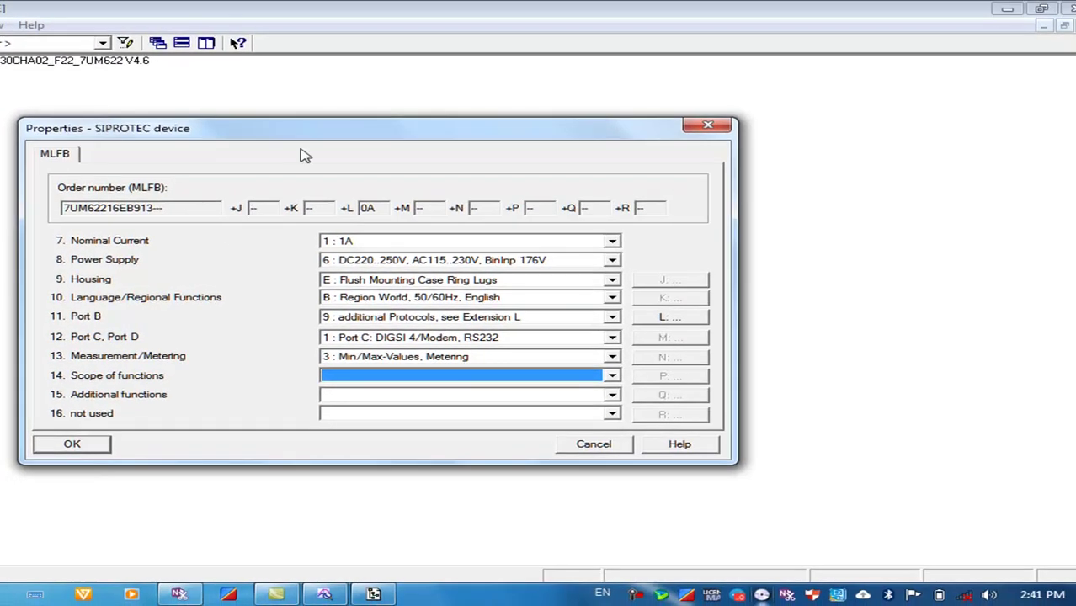
drag(298, 135, 505, 126)
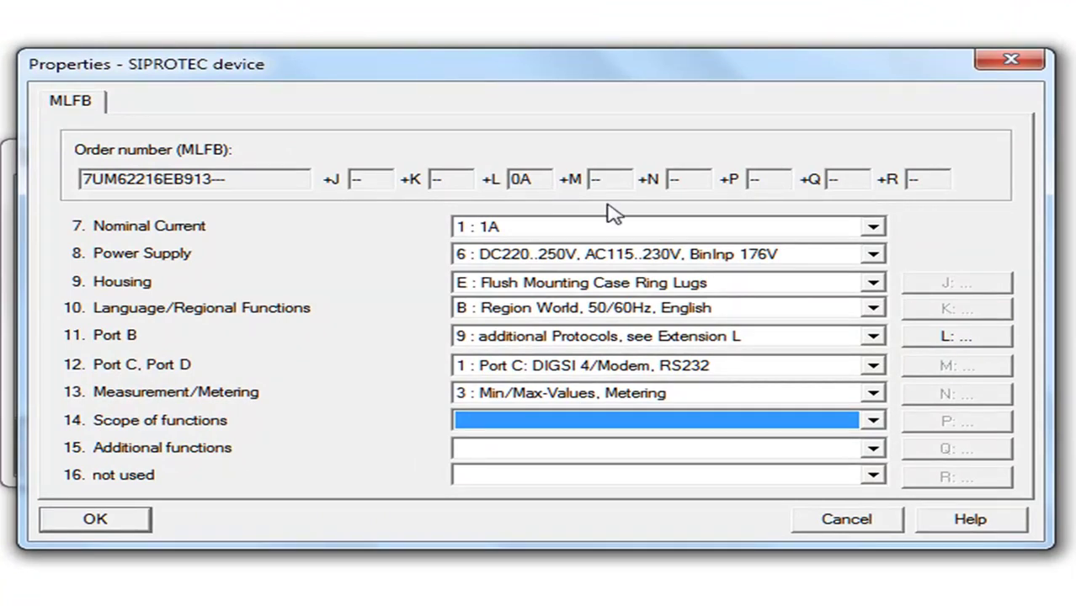
click(865, 530)
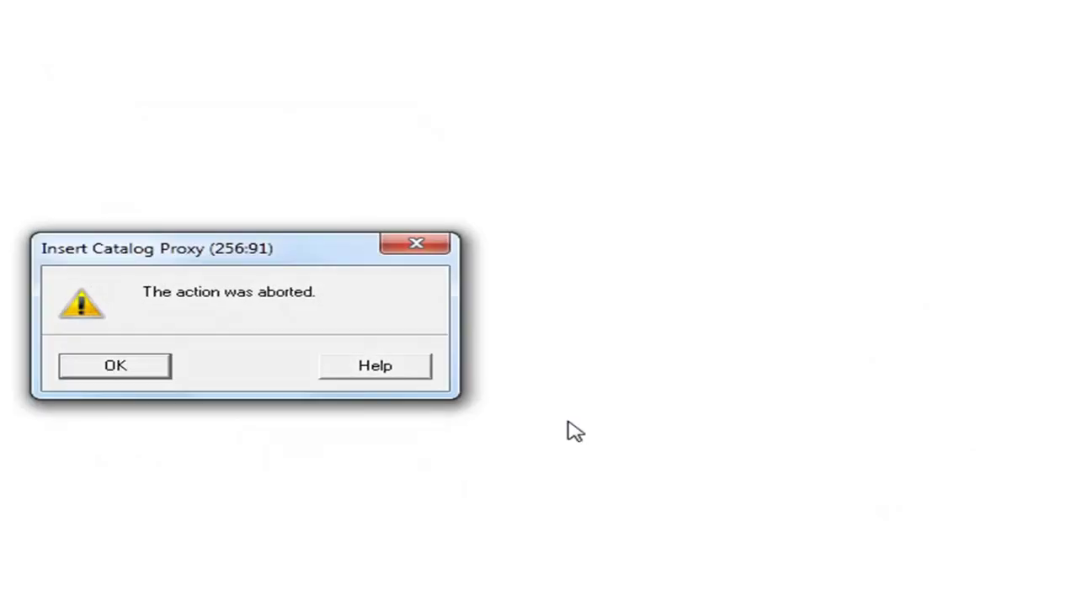
Acknowledge the Insert Catalog Proxy abort message, returning to the project's 7UM622 V4.6 entries
click(157, 376)
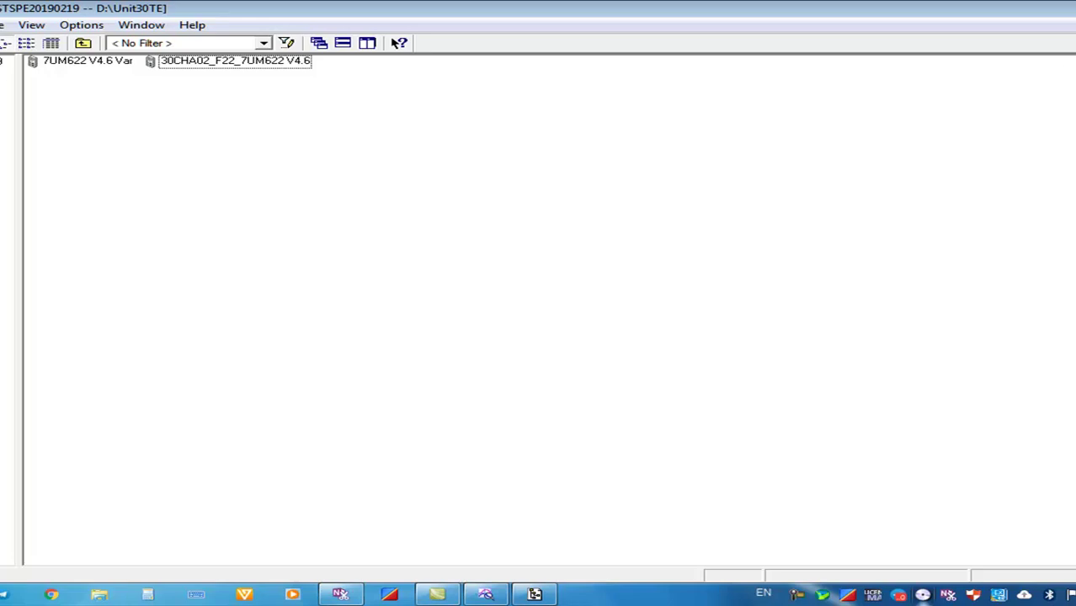
click(798, 595)
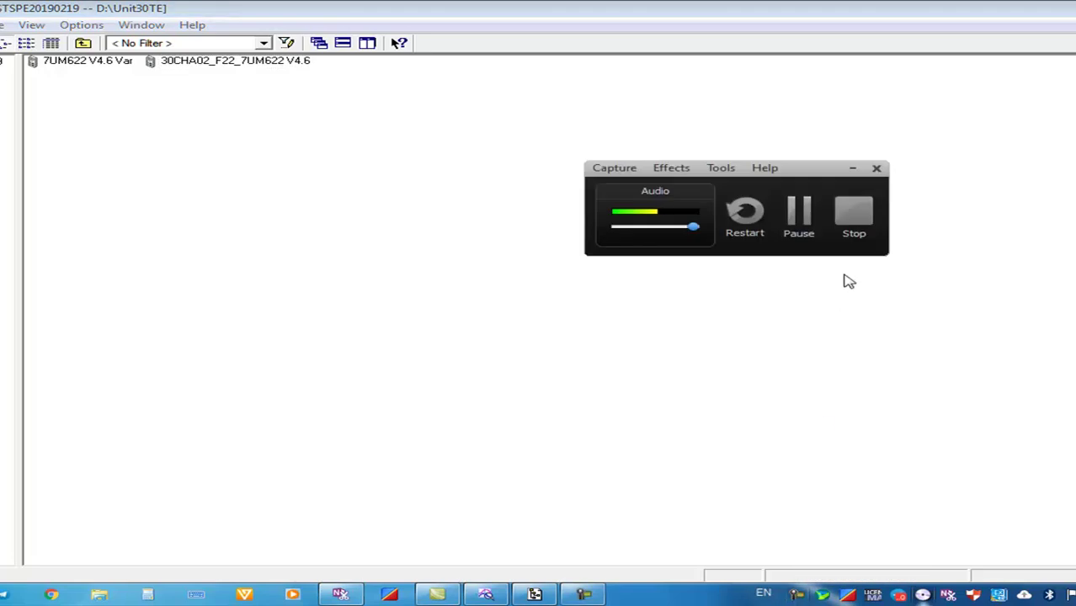